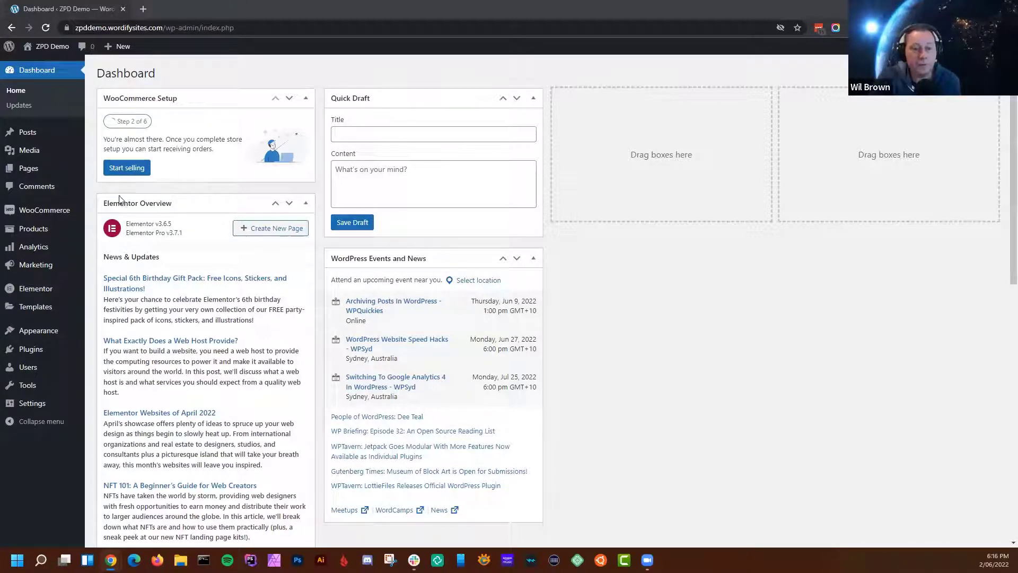
Open the installed plugins list and check which plugins are active, including Elementor, Elementor Pro and WooCommerce
click(31, 349)
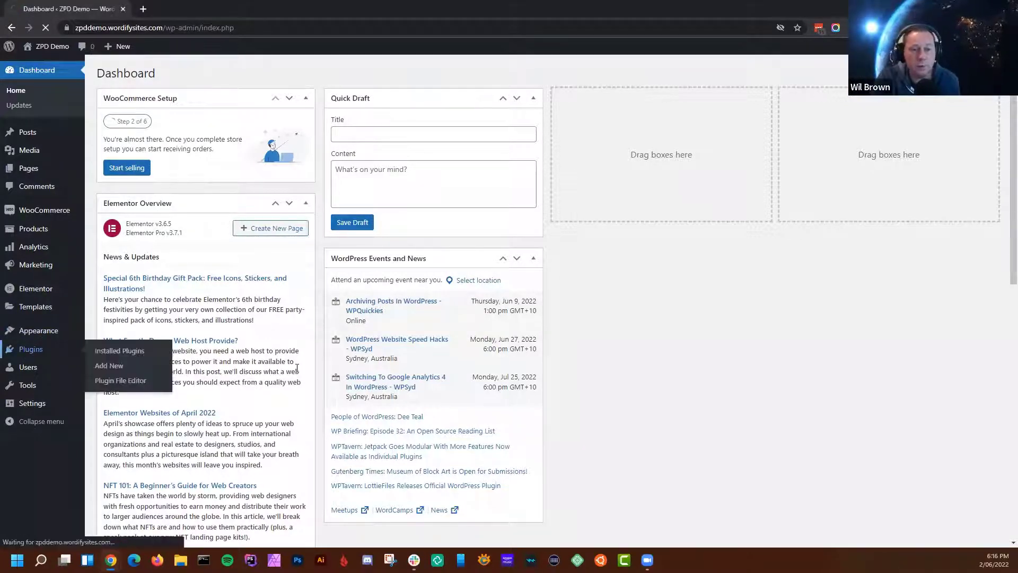
scroll(274, 381, down, 3)
scroll(274, 381, up, 1)
scroll(274, 381, up, 2)
scroll(238, 291, down, 6)
scroll(180, 212, up, 2)
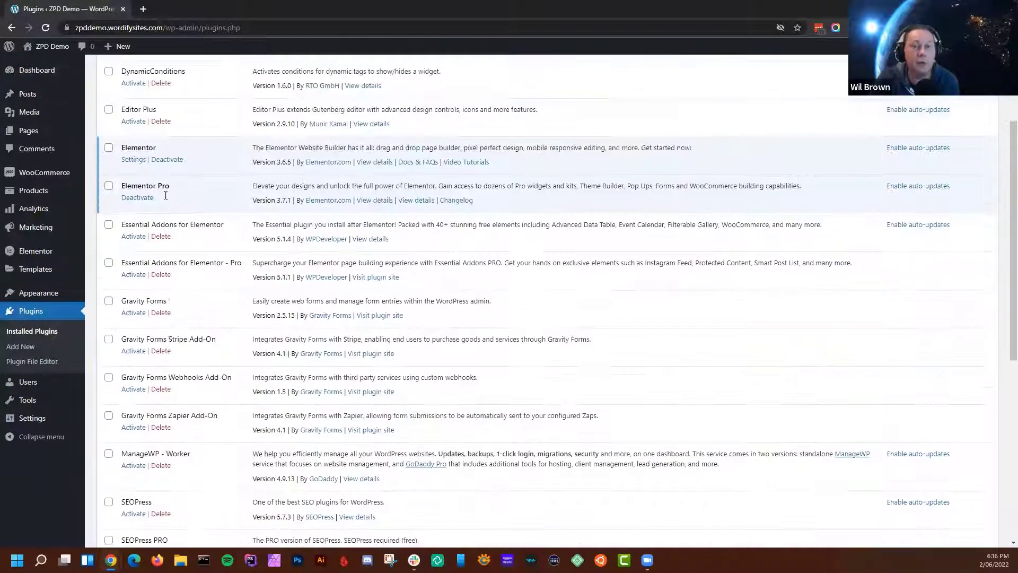
scroll(185, 191, down, 6)
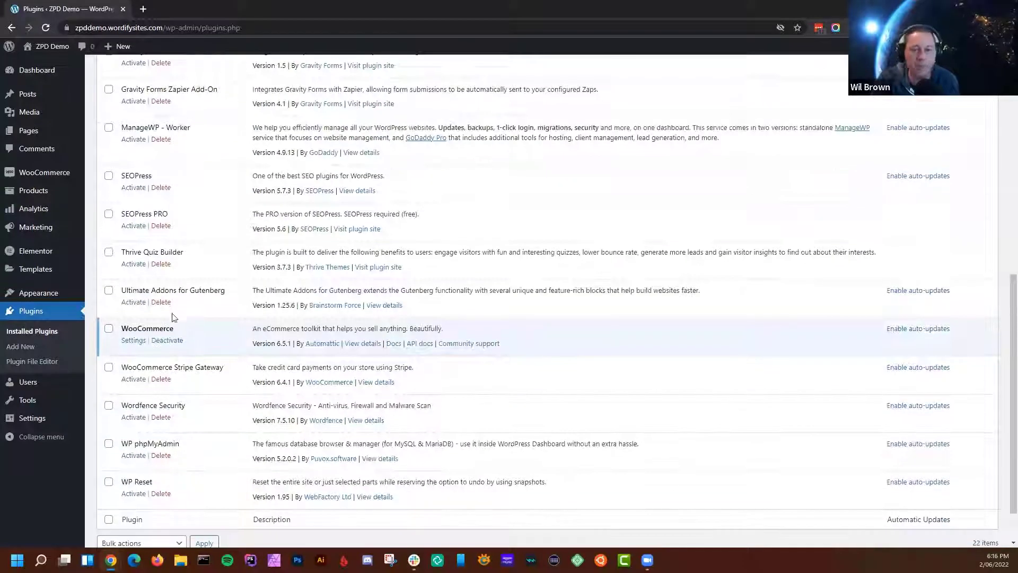
View the site's existing pages and open the Elementor Kit Library
click(32, 134)
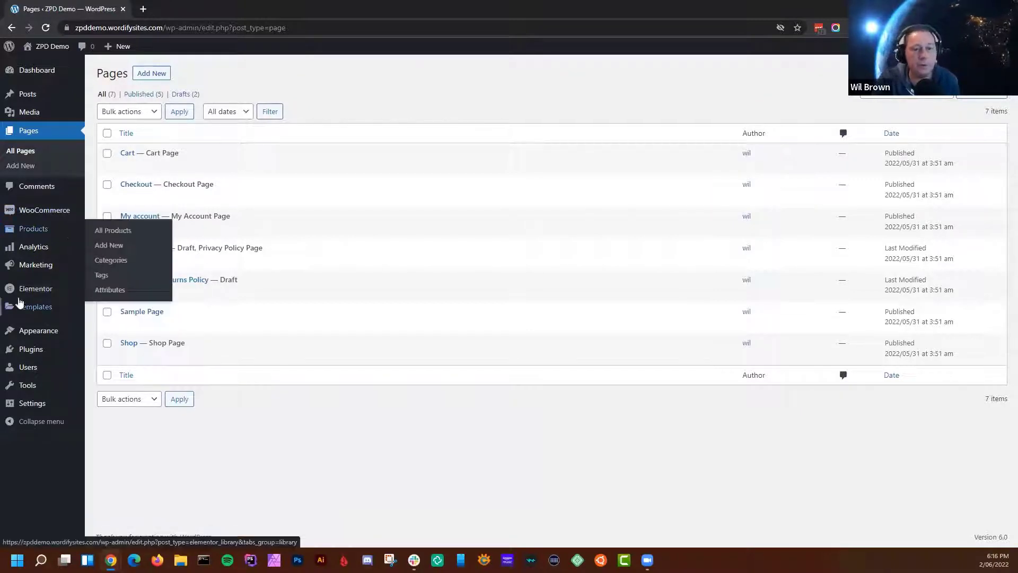
mouse_move(36, 292)
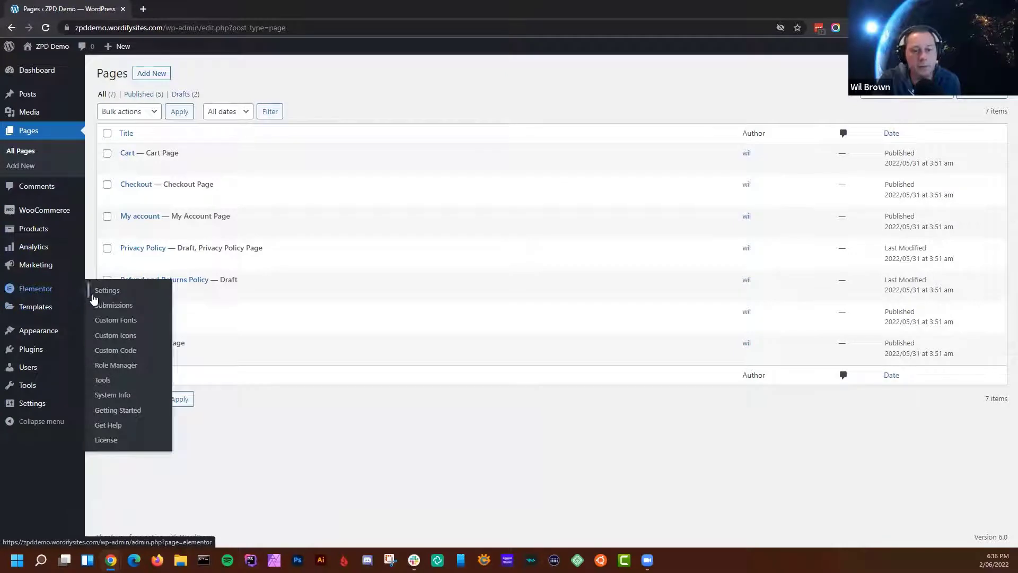
mouse_move(29, 310)
click(111, 370)
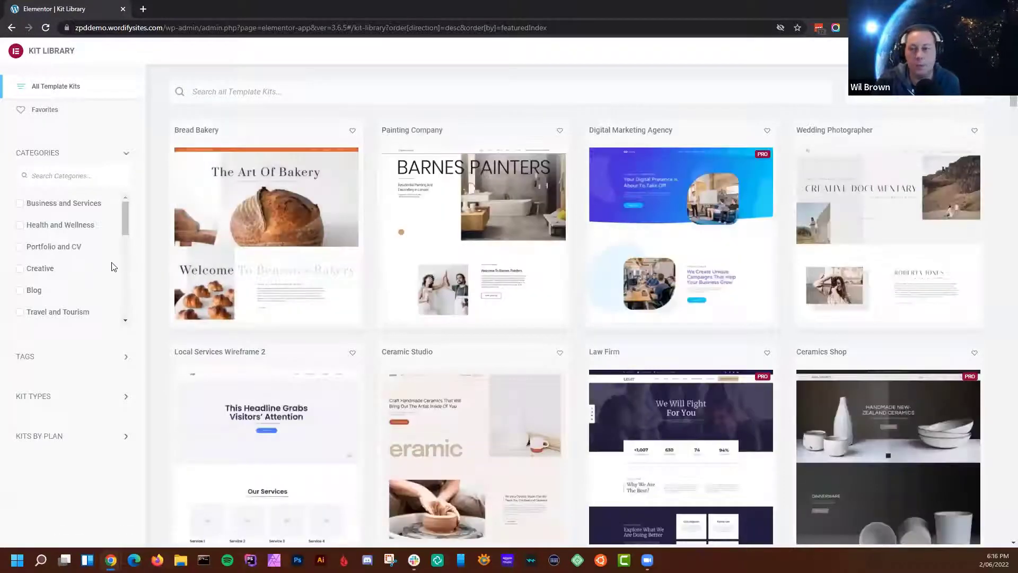
Browse the template kit categories and filter the kits by E-commerce
mouse_move(206, 273)
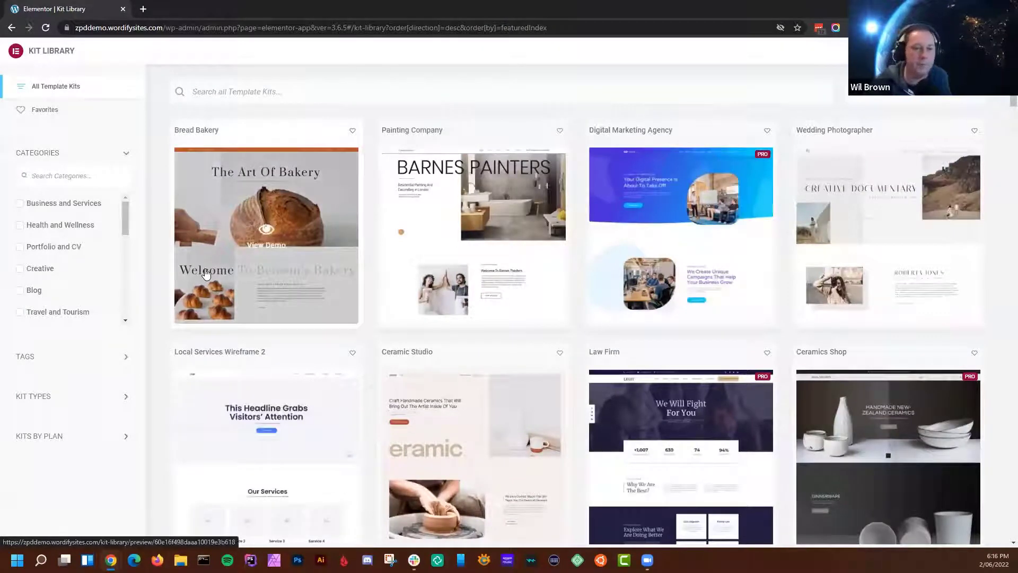
scroll(87, 273, down, 8)
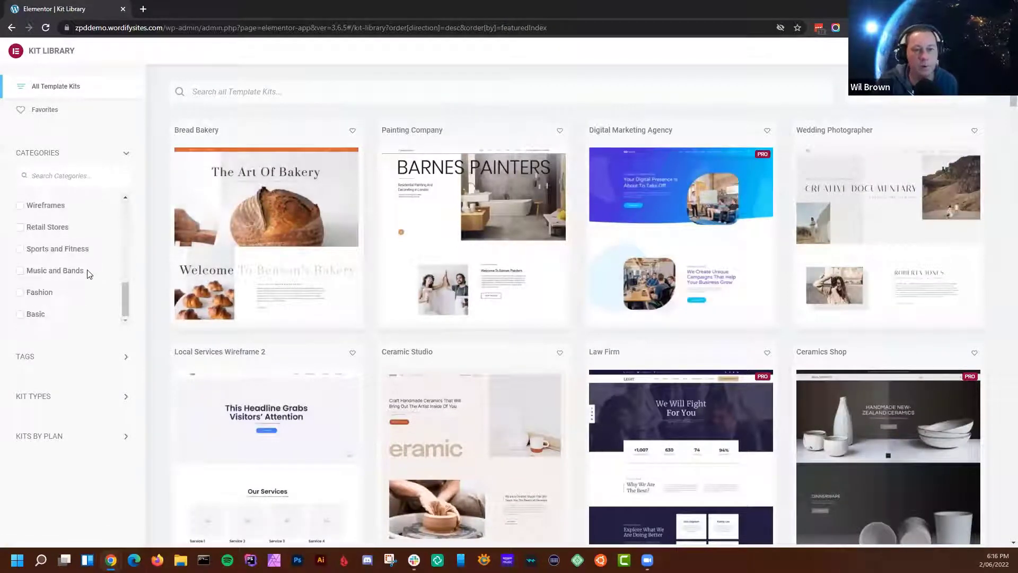
scroll(88, 273, up, 3)
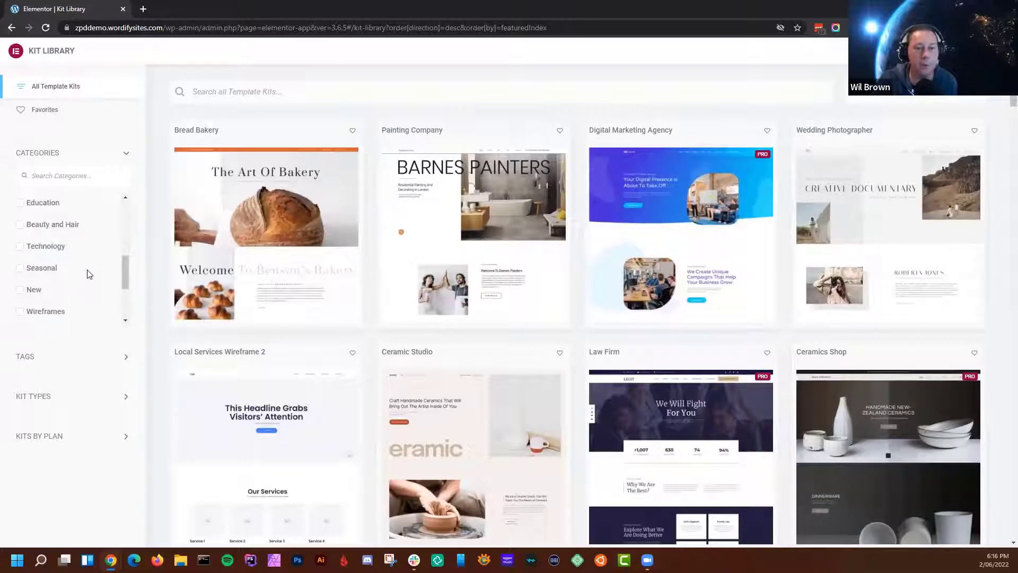
scroll(88, 277, up, 4)
scroll(88, 278, down, 3)
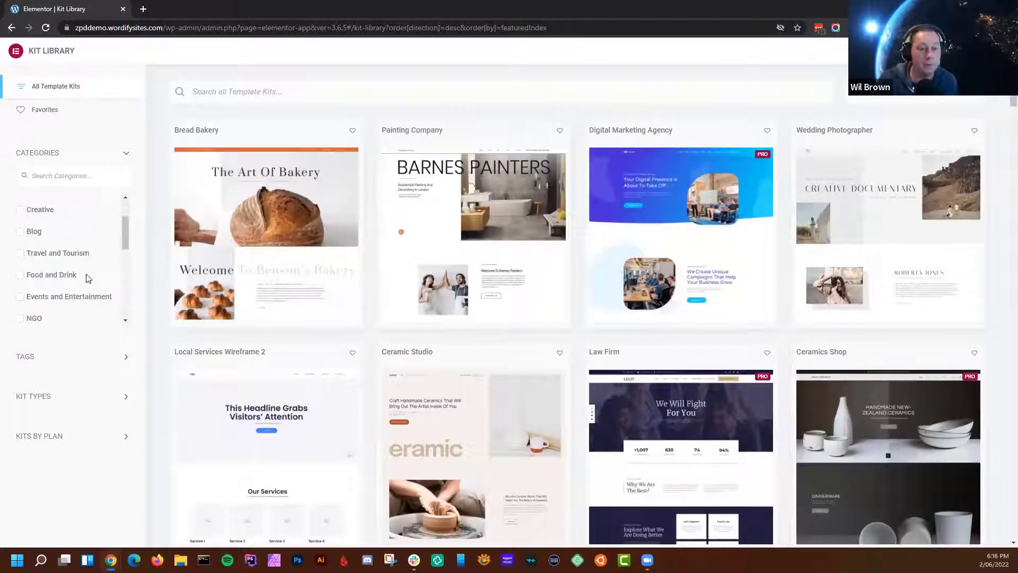
click(20, 234)
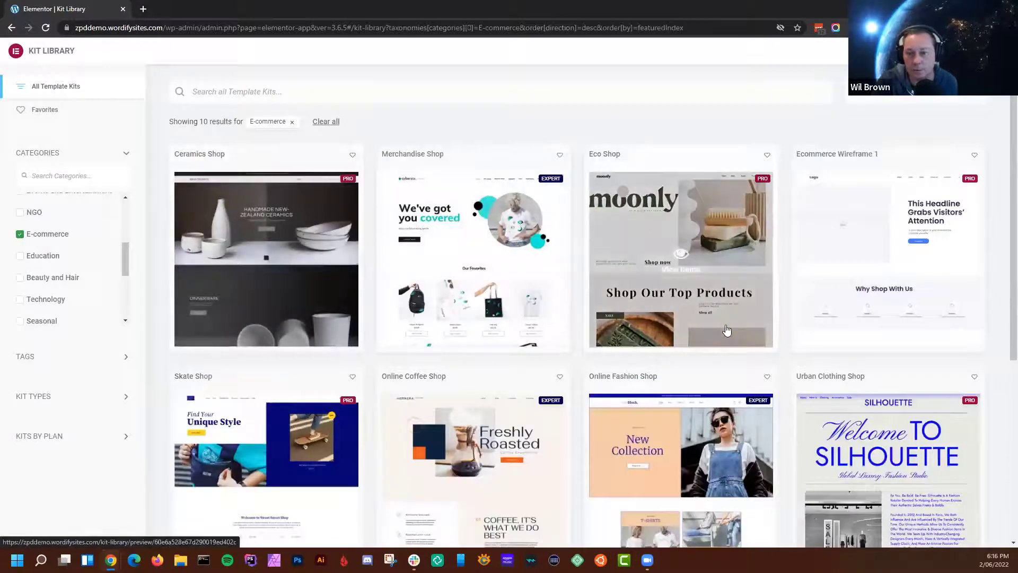
Preview the Online Coffee Shop kit and apply all of its content to the site, enabling unfiltered file uploads
scroll(727, 329, down, 5)
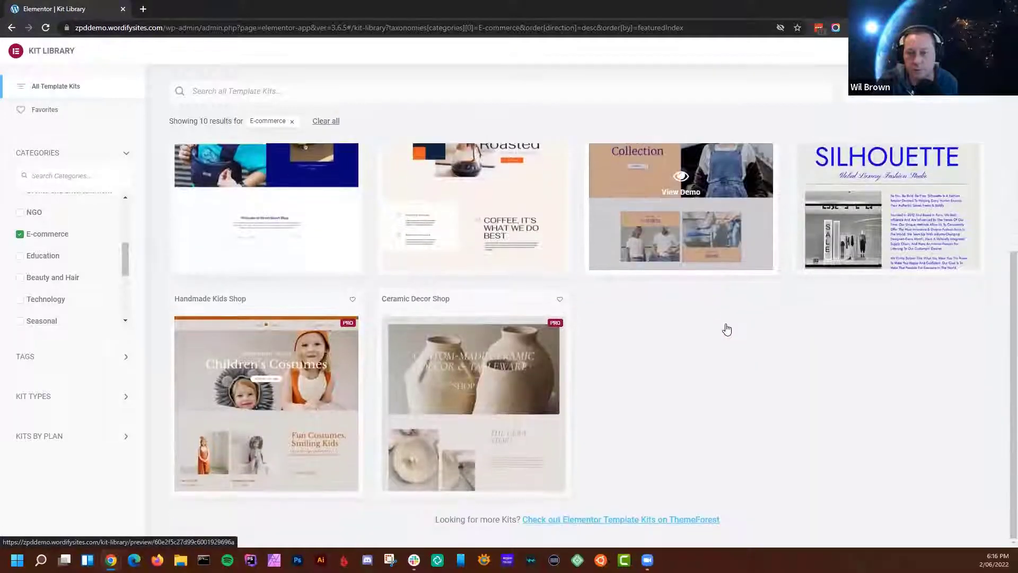
scroll(727, 330, up, 4)
click(473, 357)
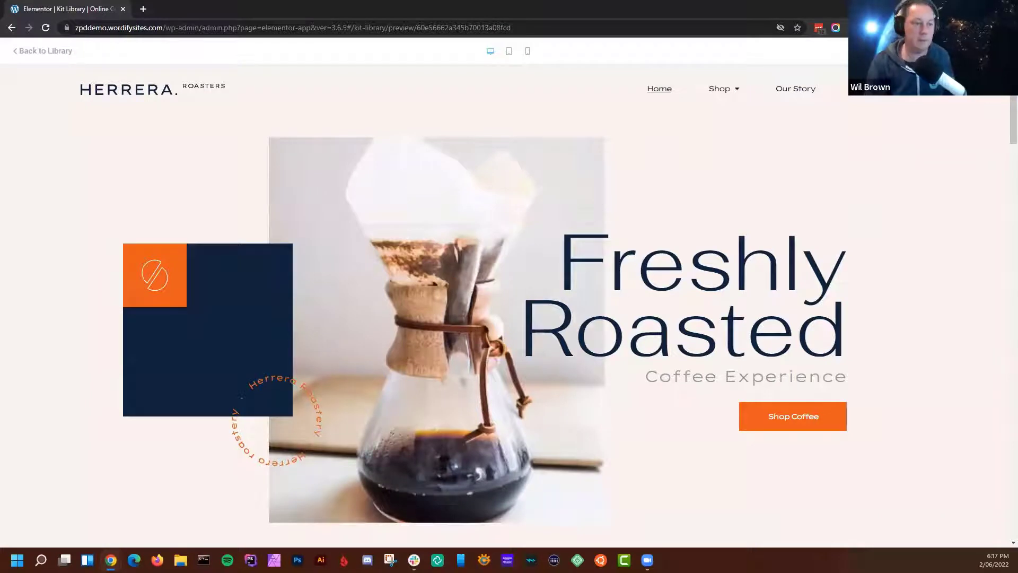
click(968, 50)
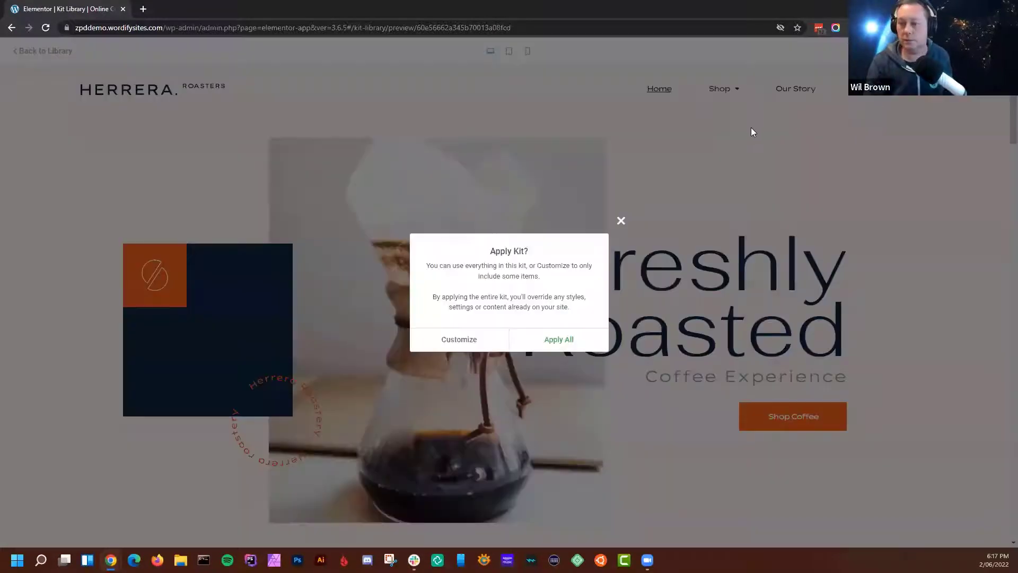
click(564, 343)
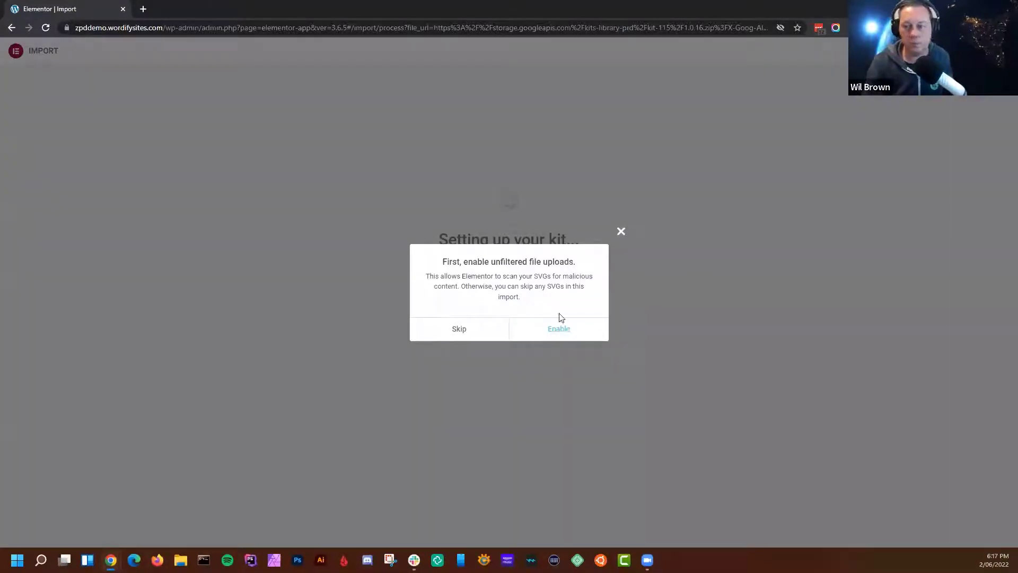
click(559, 329)
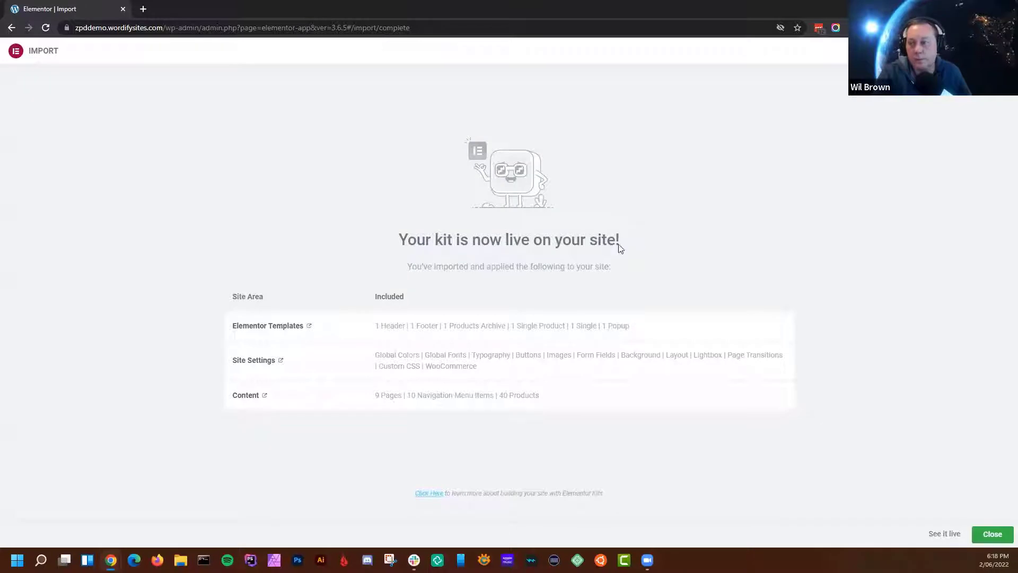
Close the import summary and the Kit Library, and dismiss the Elementor notice on the dashboard
click(985, 534)
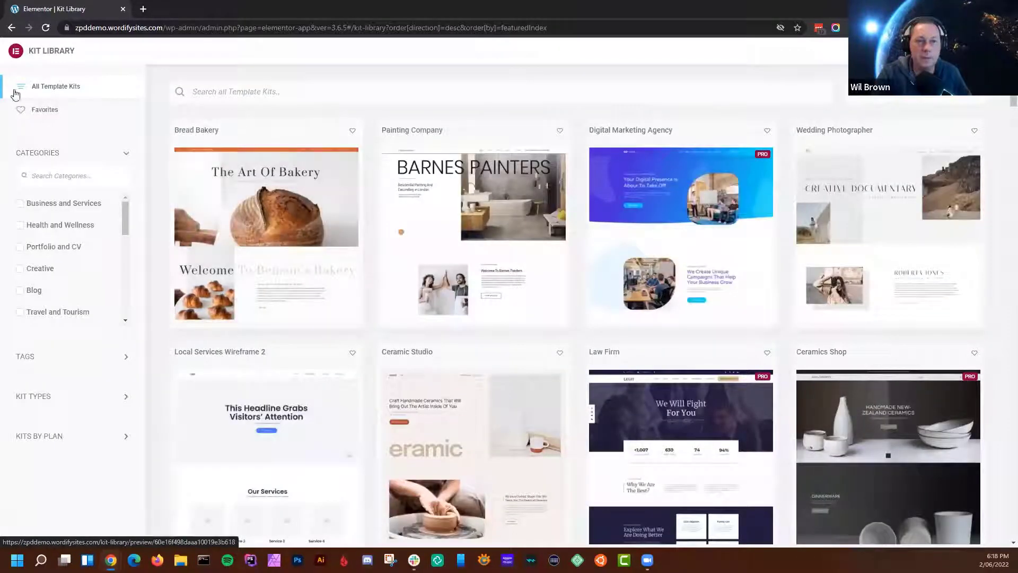
click(1001, 51)
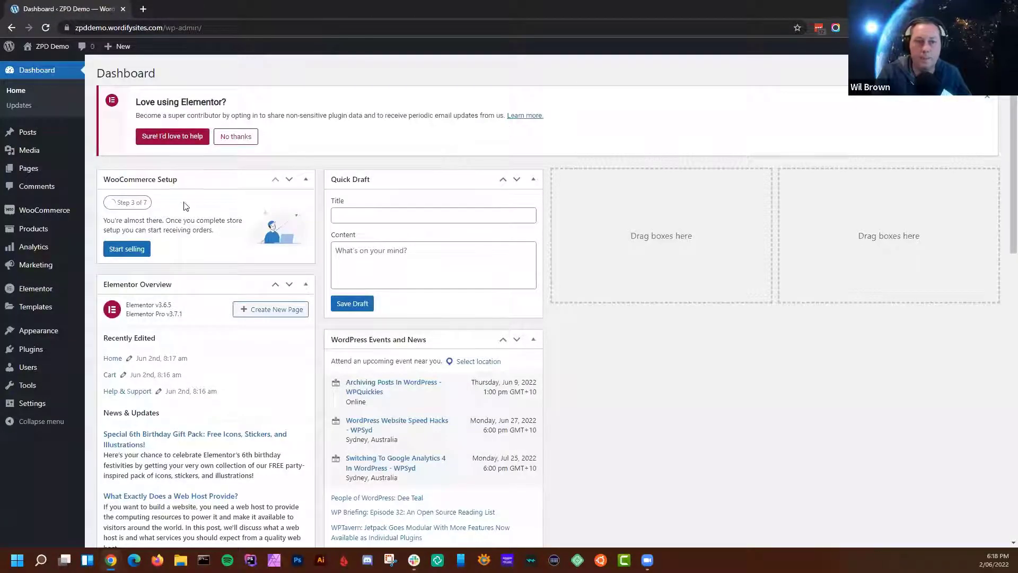
click(989, 104)
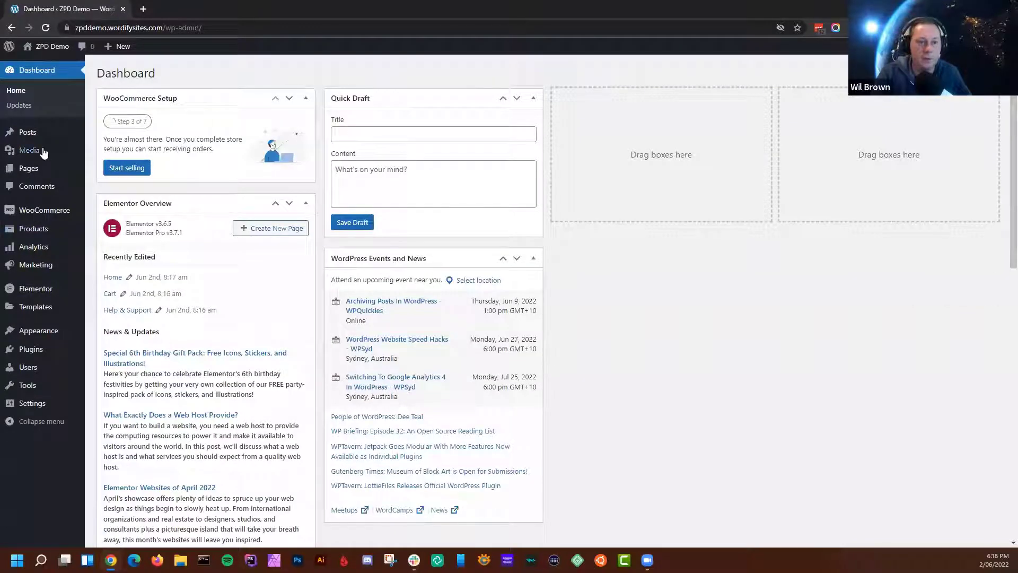
Open the list of all pages and decline Elementor's request to share plugin data
mouse_move(37, 170)
click(123, 169)
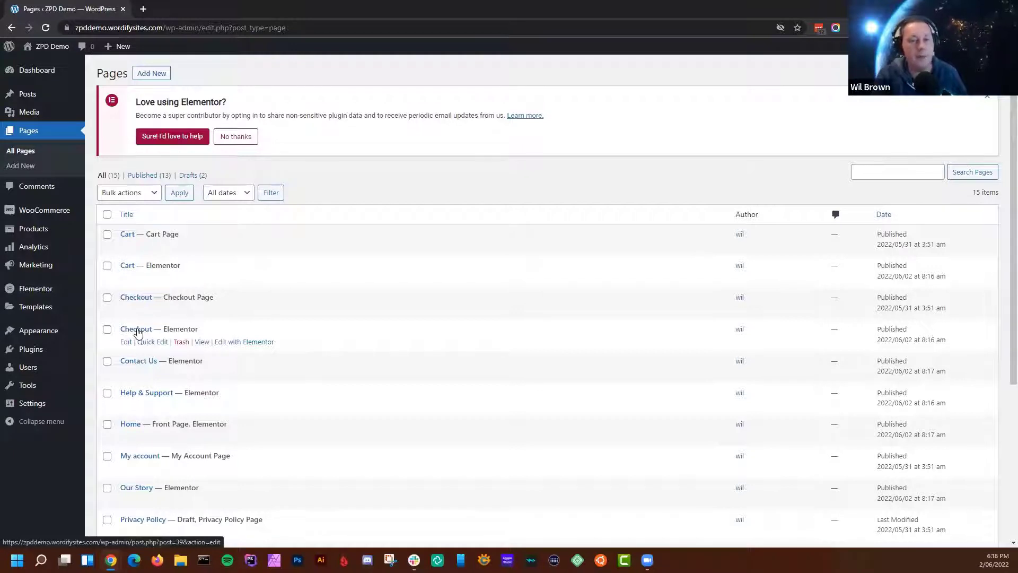
click(239, 139)
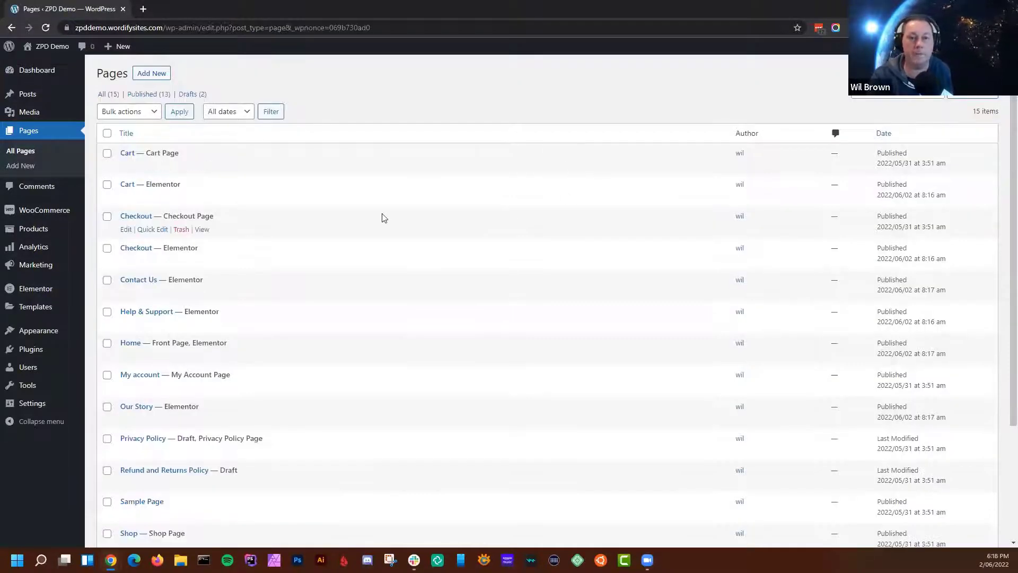
Open the live site and the store in separate new browser tabs and examine the home page
mouse_move(51, 46)
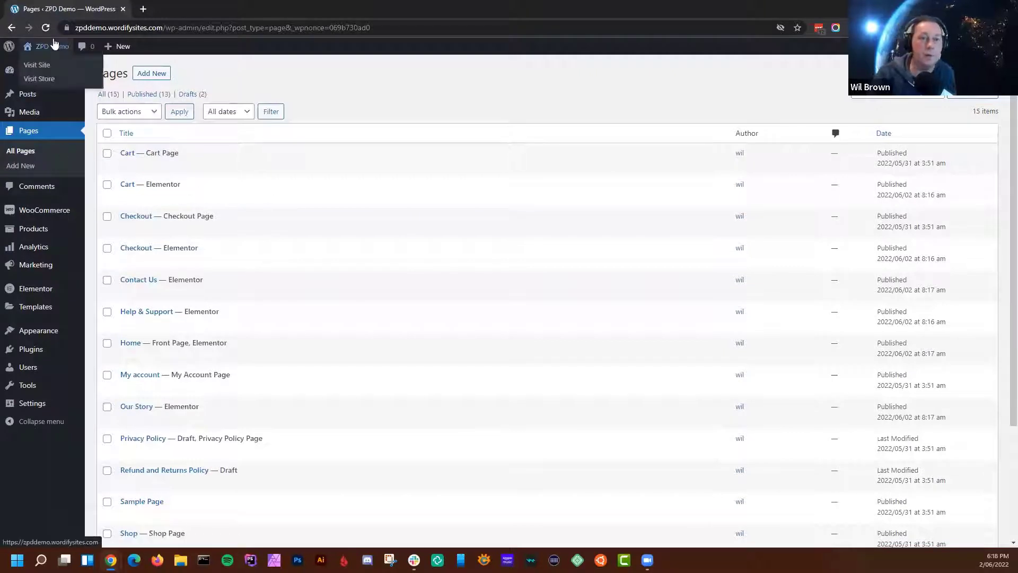
middle_click(37, 66)
middle_click(38, 79)
click(196, 10)
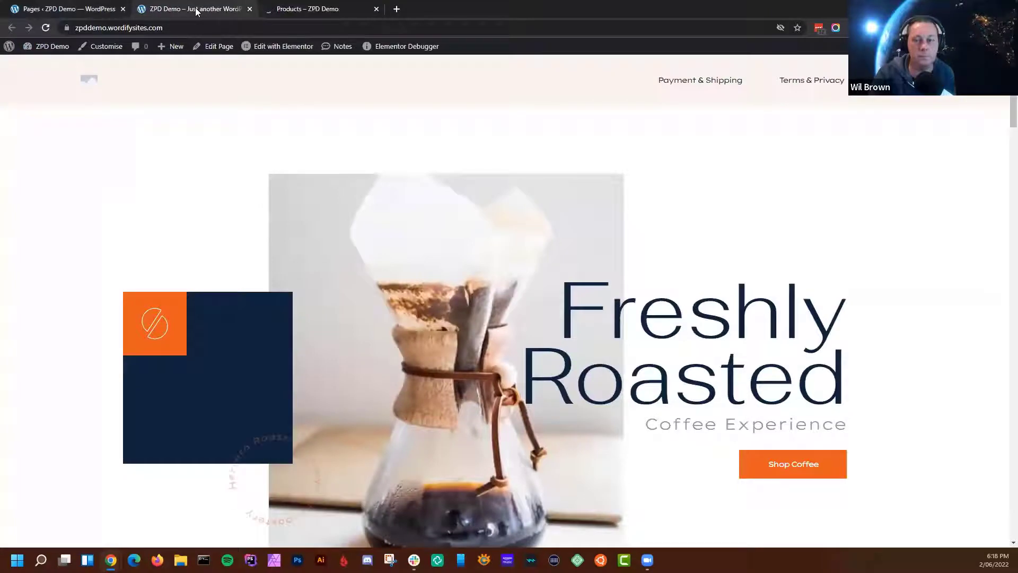
scroll(437, 256, down, 6)
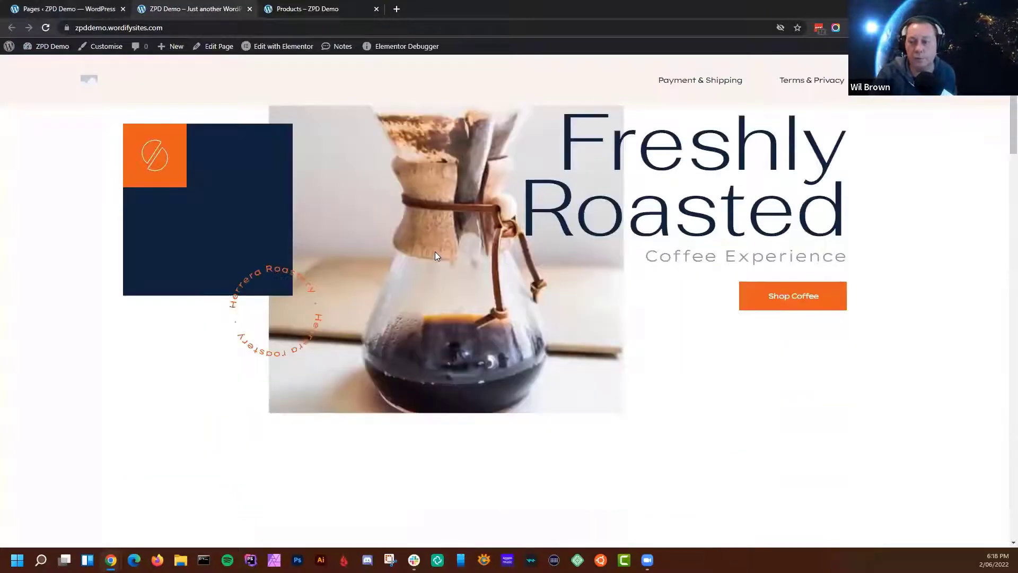
scroll(437, 256, down, 10)
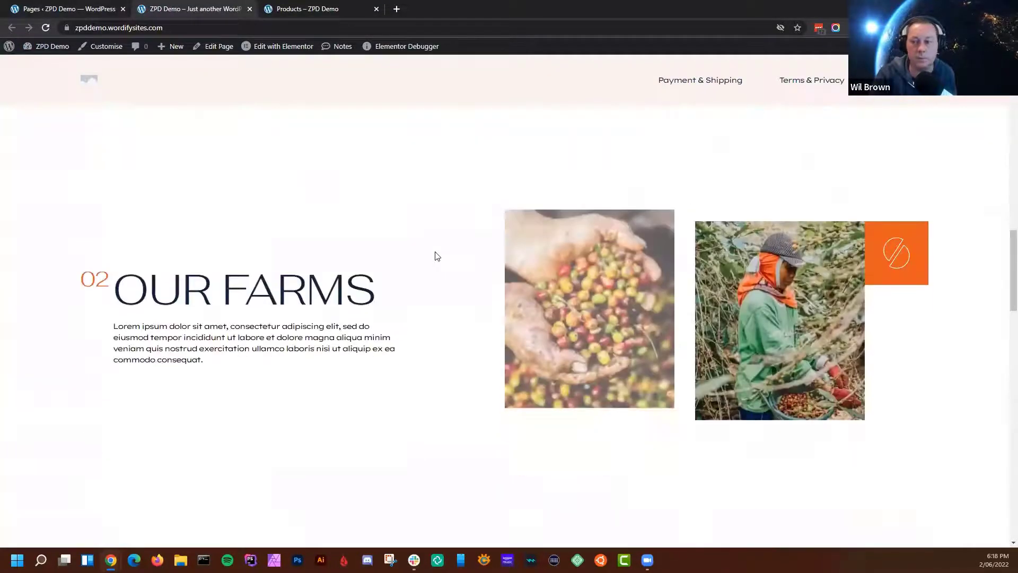
scroll(437, 256, up, 15)
Examine the product listing on the store page, and close the store and home page tabs
click(327, 9)
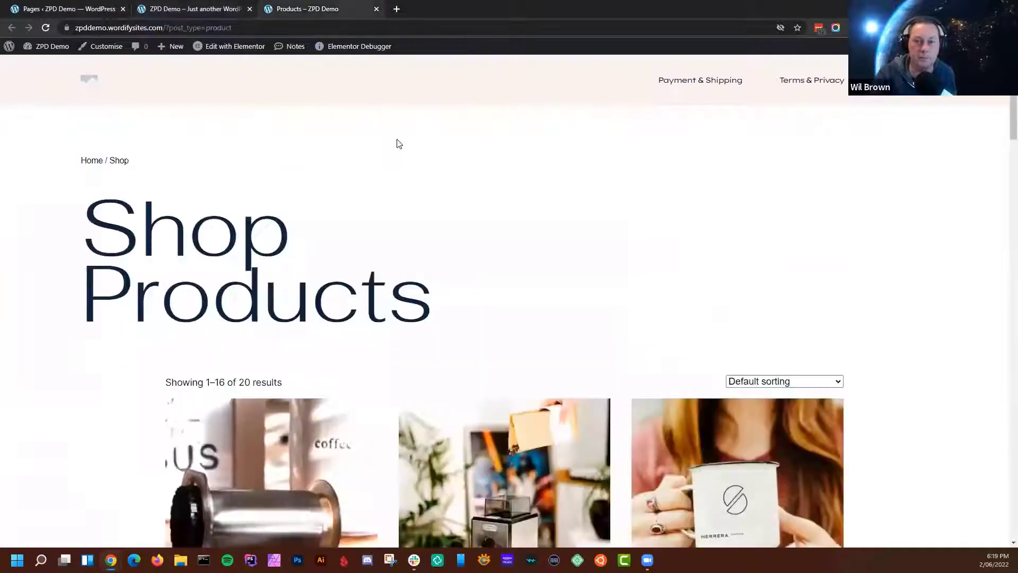
scroll(446, 193, down, 5)
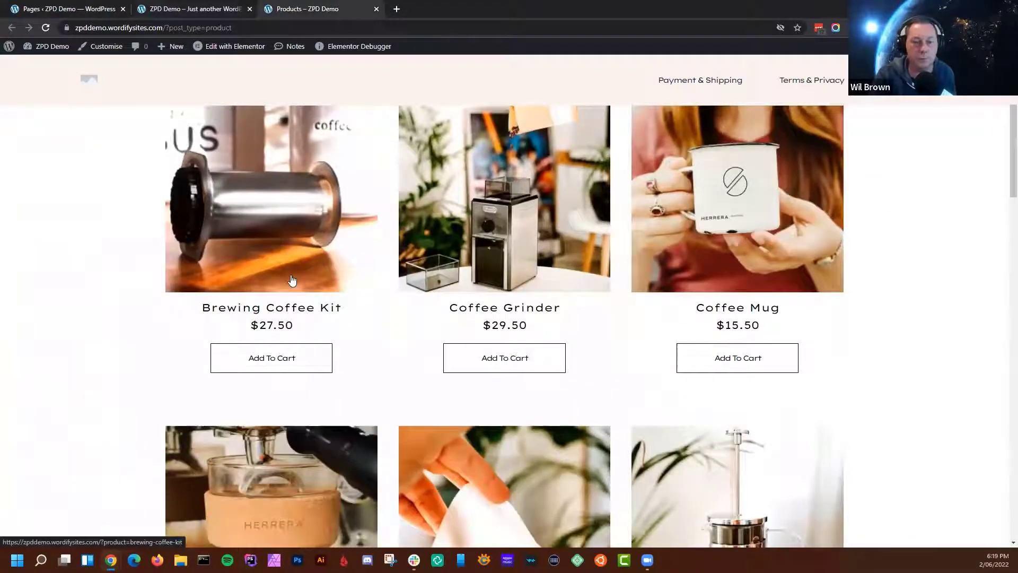
scroll(771, 260, down, 5)
scroll(386, 307, down, 2)
scroll(387, 307, down, 4)
scroll(387, 307, up, 15)
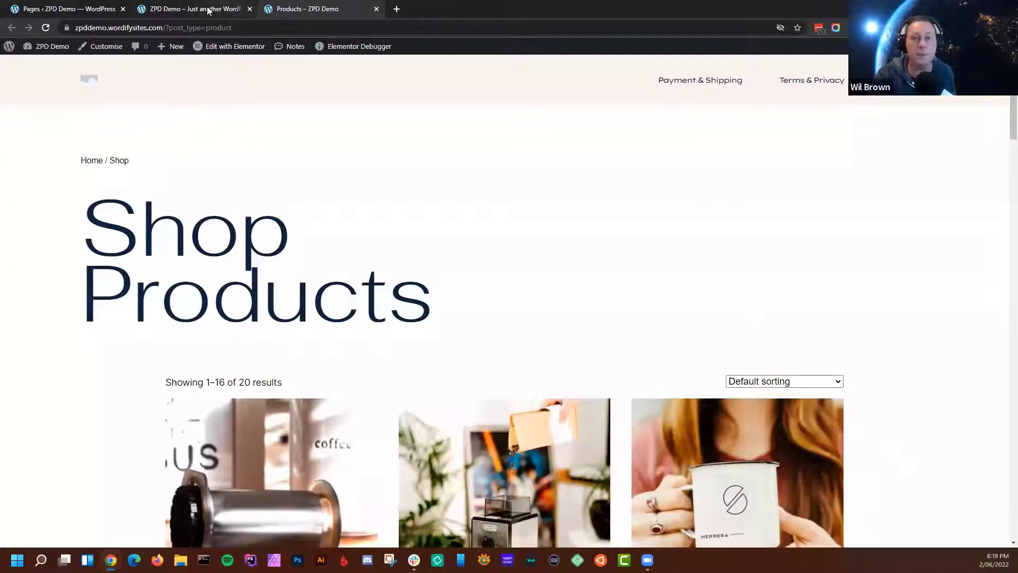
click(376, 9)
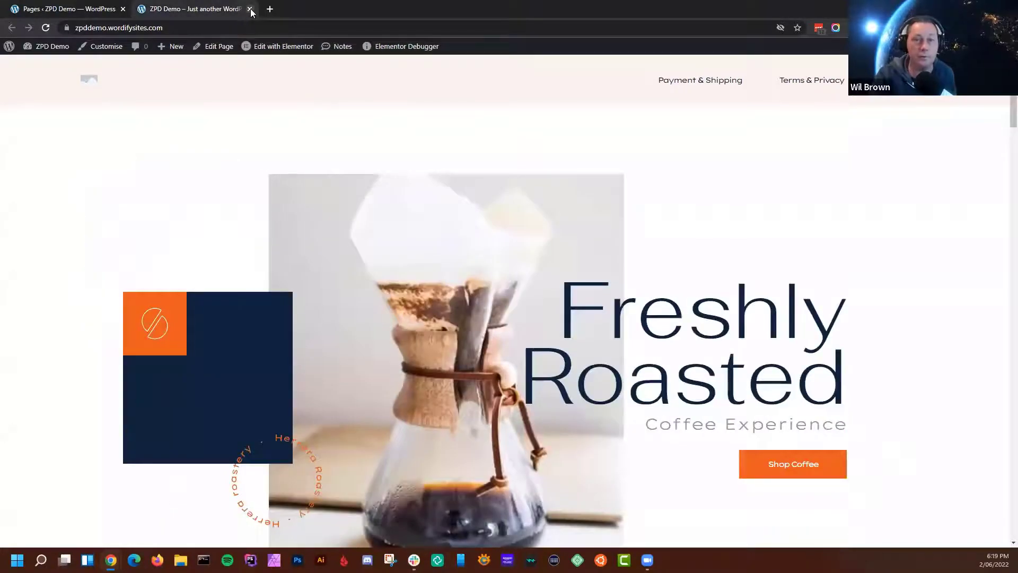
click(250, 9)
Open the store in a new browser tab and add the Brewing Coffee Kit to the cart
mouse_move(226, 299)
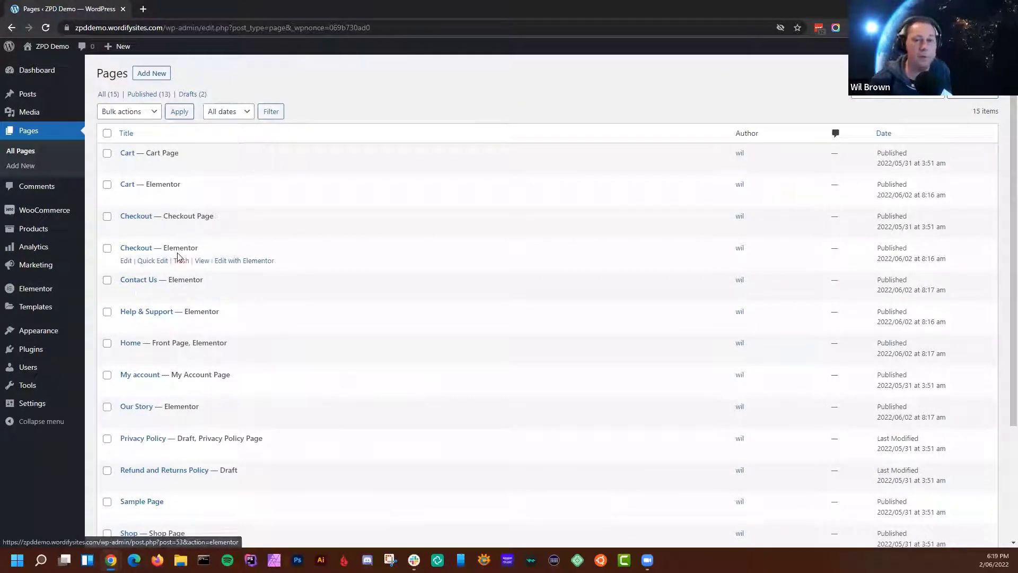
mouse_move(46, 71)
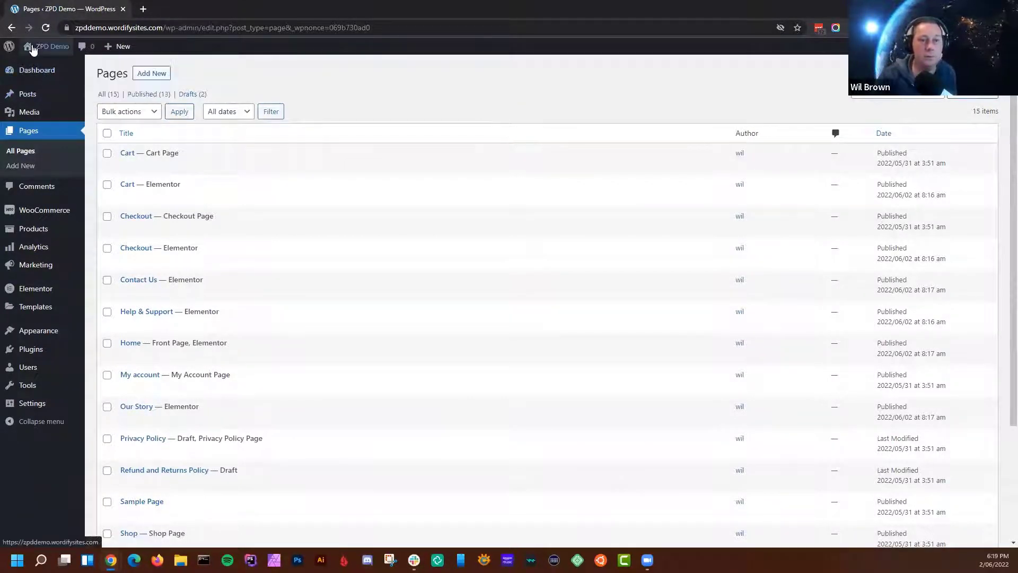
mouse_move(34, 47)
middle_click(40, 79)
click(169, 8)
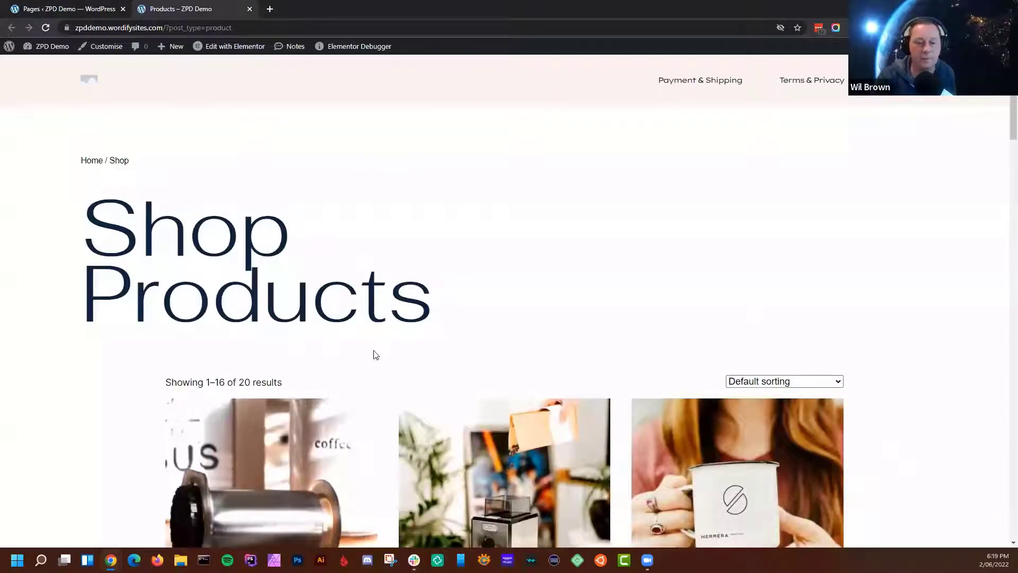
scroll(352, 375, down, 3)
click(249, 516)
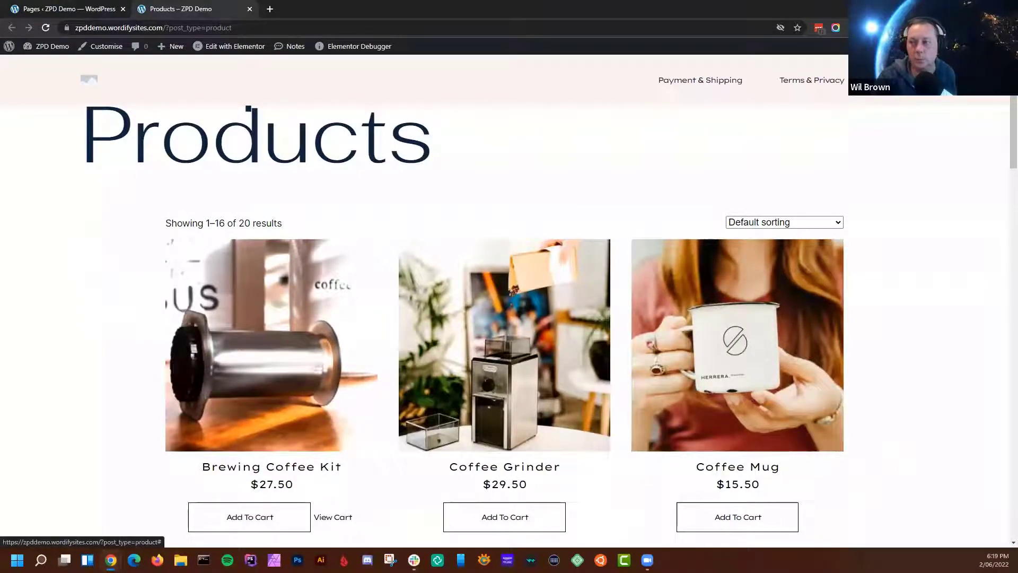
Open the original WooCommerce Cart page, labelled Cart Page, for editing in a new browser tab
click(72, 9)
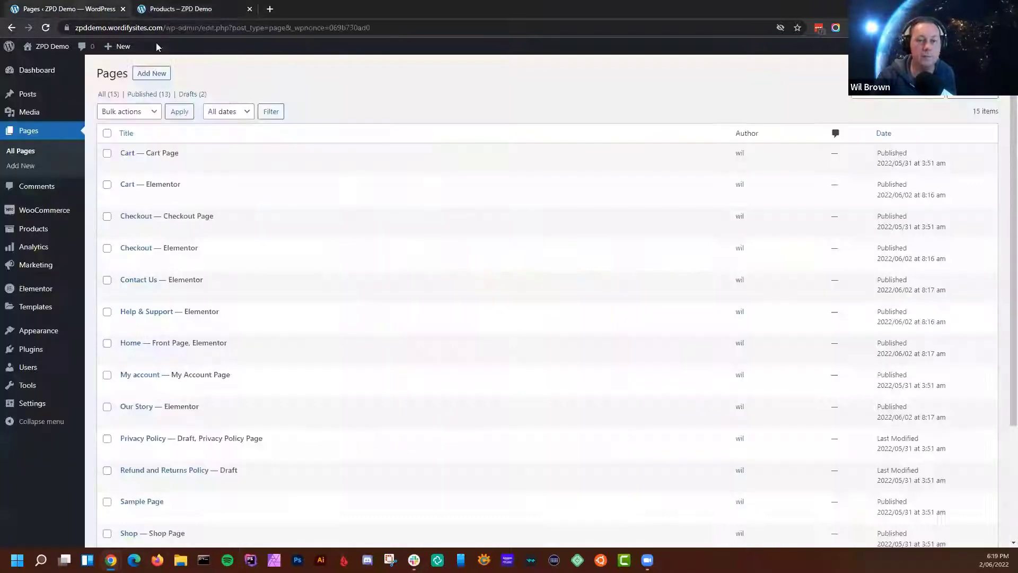
middle_click(126, 157)
click(312, 7)
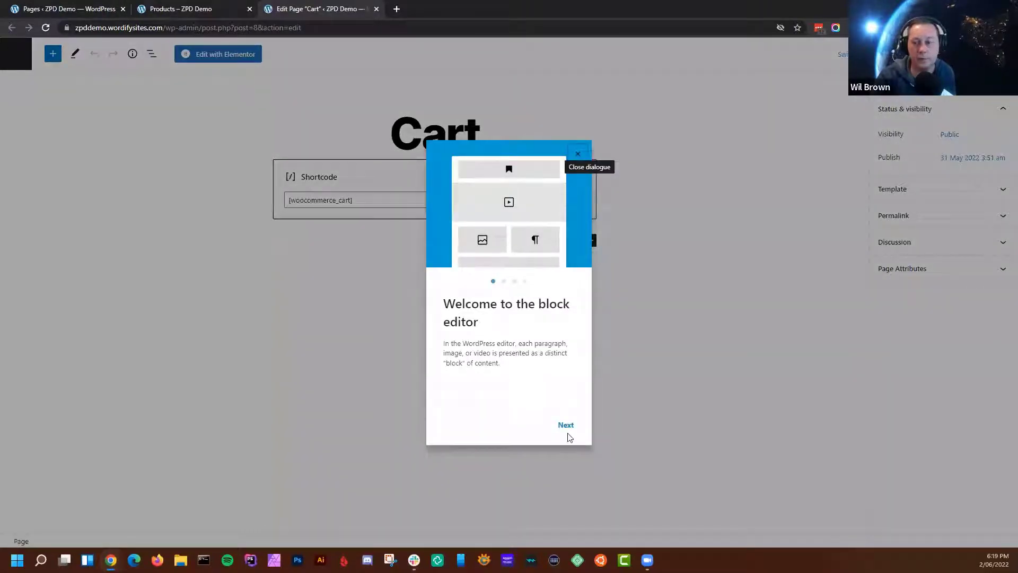
Dismiss the block editor's welcome guide, then open the cart from the store tab and examine the whole live cart page
click(578, 155)
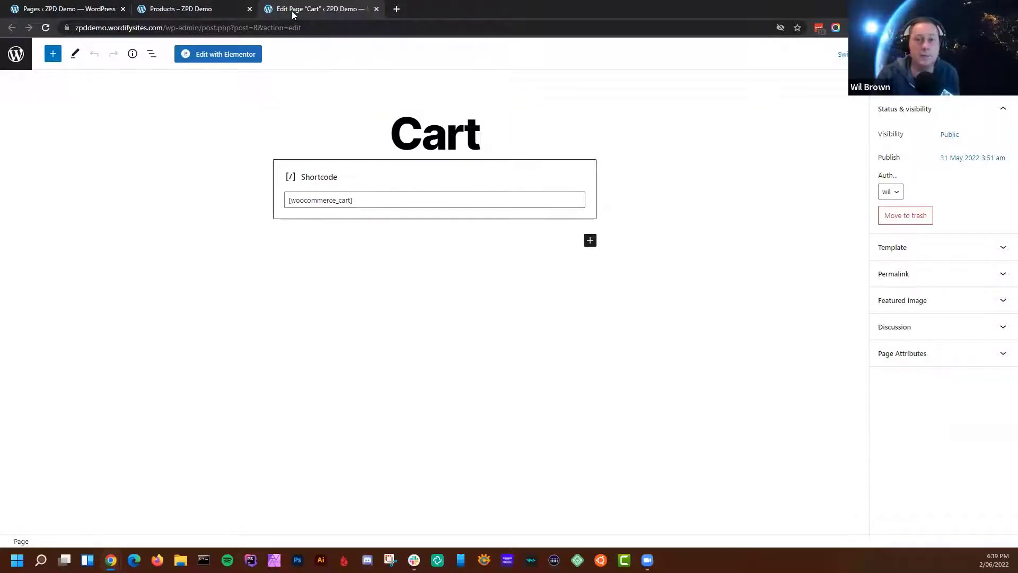
click(224, 10)
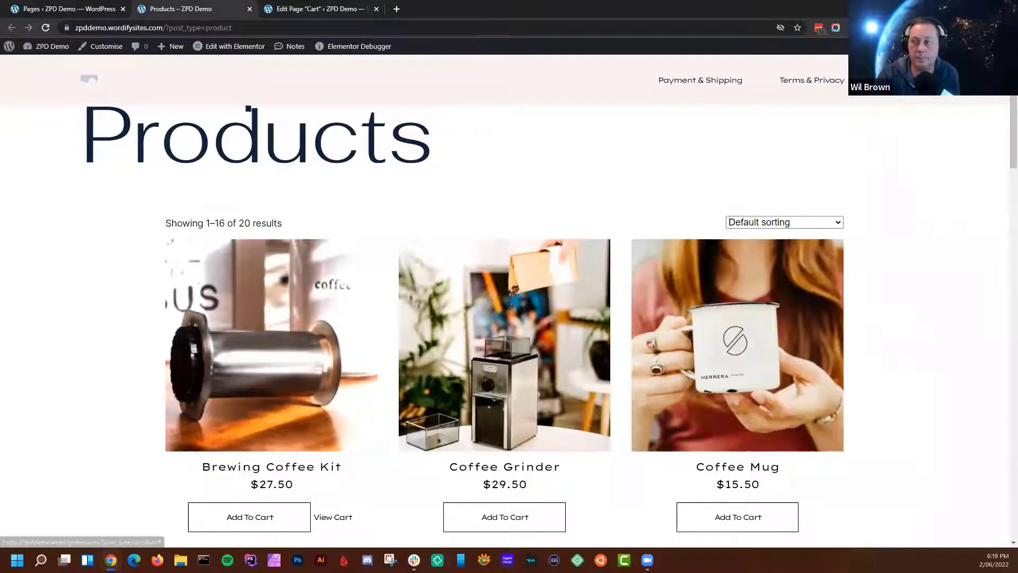
click(908, 80)
click(909, 188)
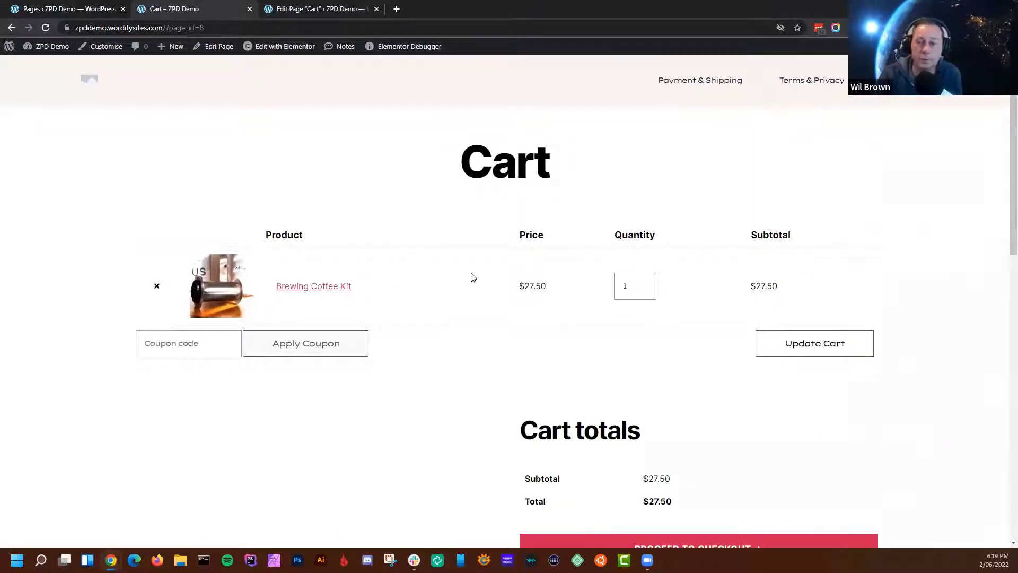
scroll(671, 369, down, 9)
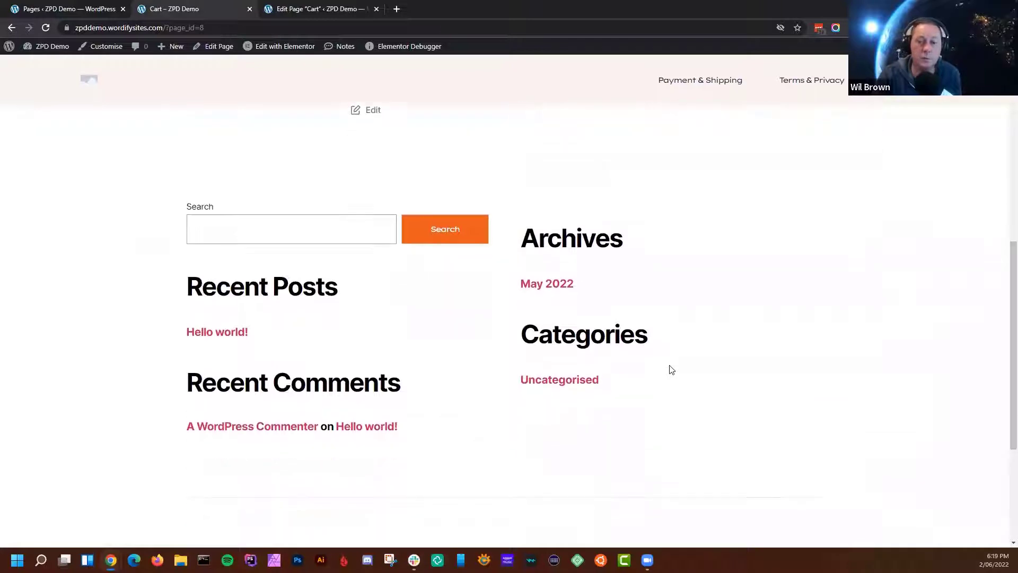
scroll(670, 370, up, 9)
Close the block editor's Cart tab and open the Elementor-labelled Cart page in Elementor beside the Pages tab, with the Navigator closed
click(313, 12)
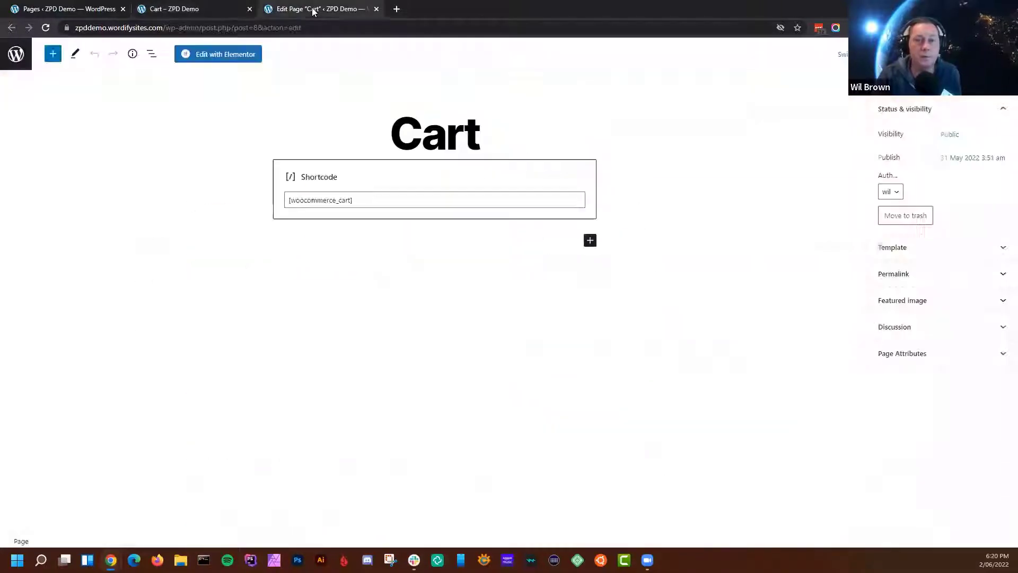
click(376, 9)
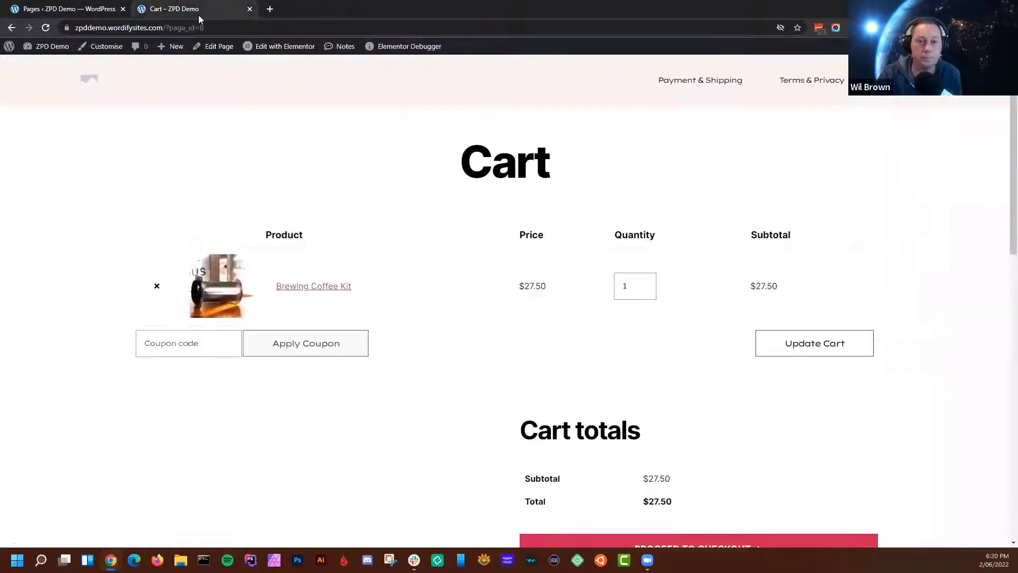
click(74, 9)
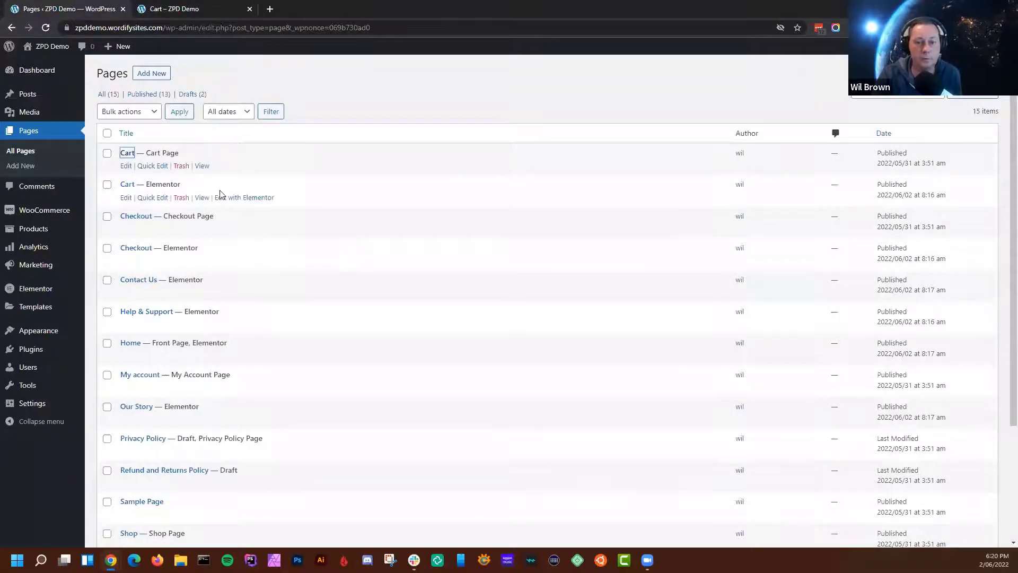
right_click(229, 201)
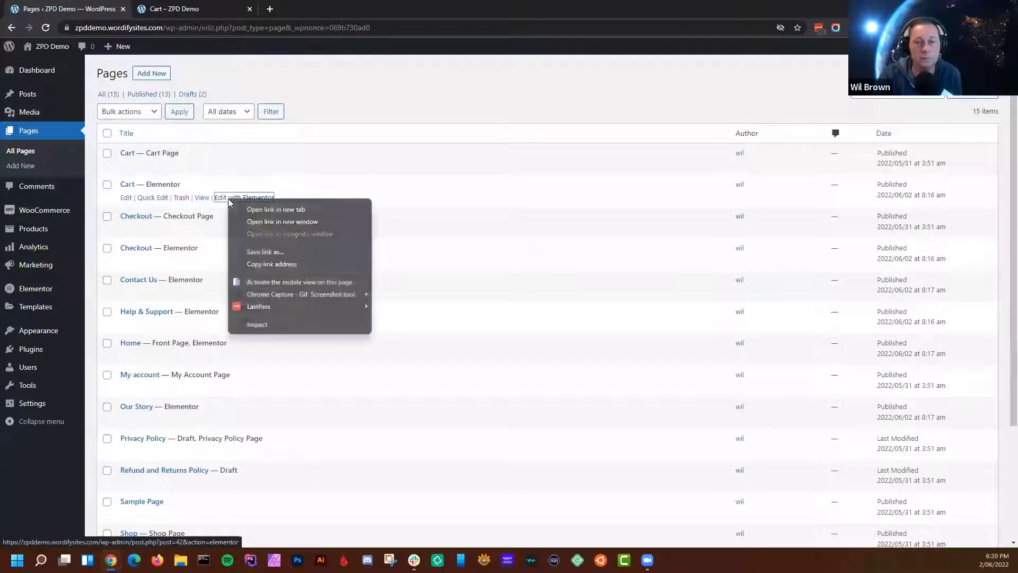
click(229, 192)
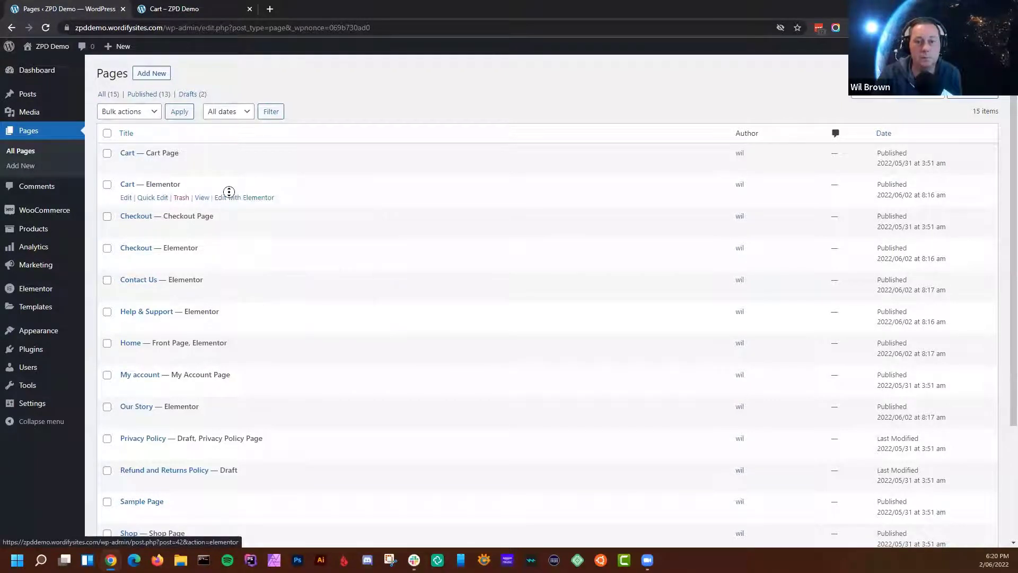
middle_click(230, 201)
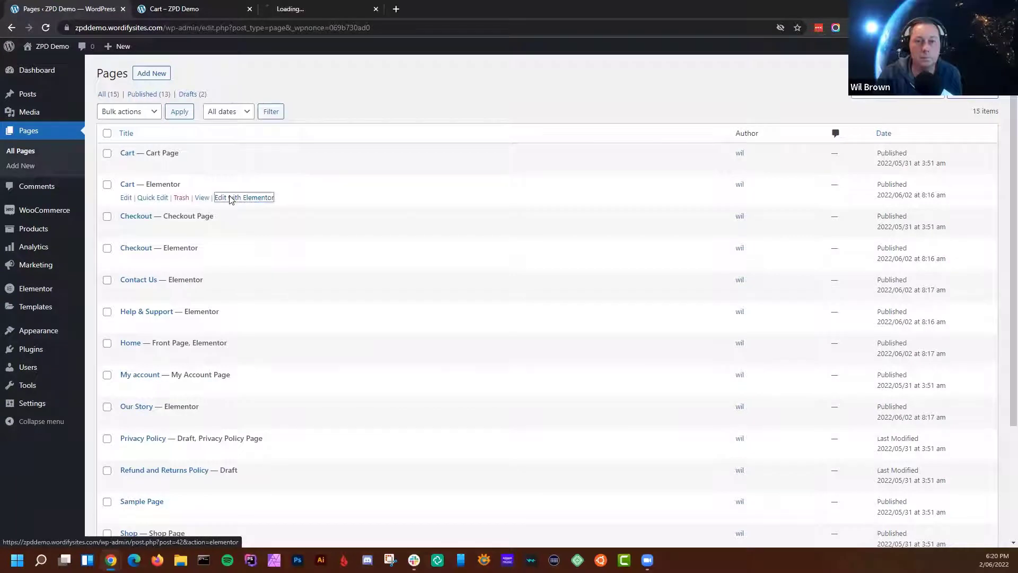
drag(289, 8, 174, 8)
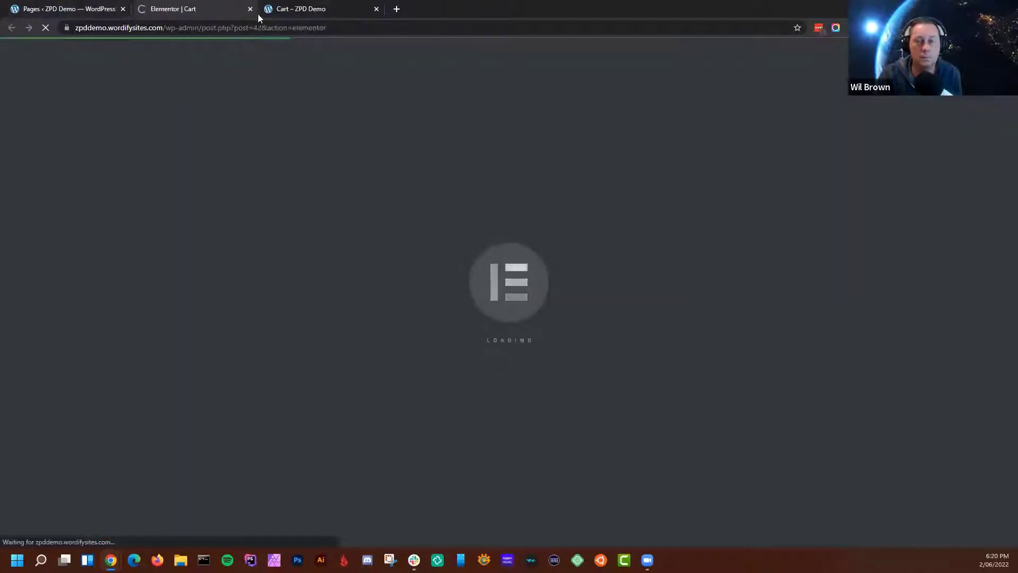
click(519, 141)
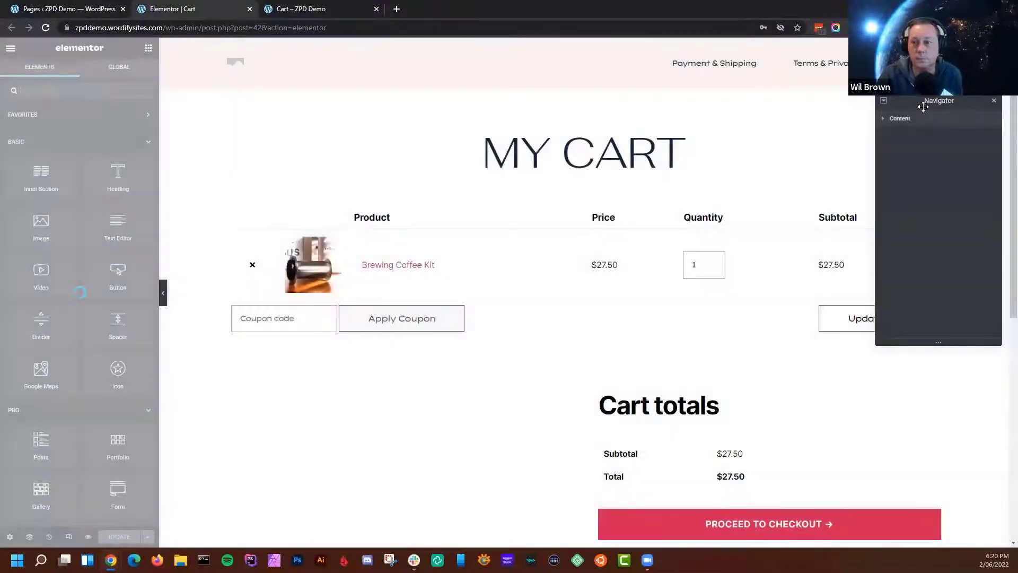
click(994, 100)
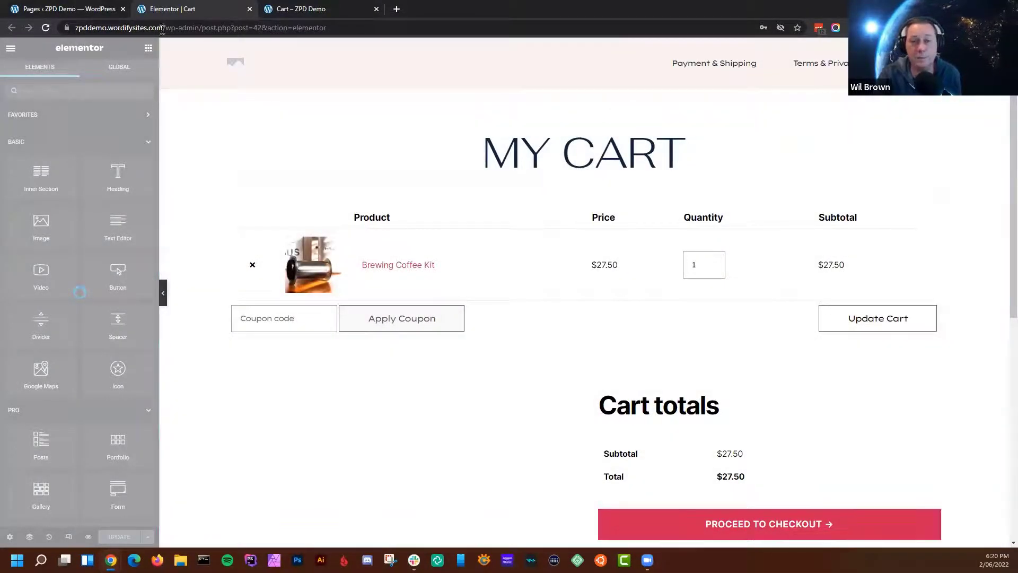
View the original page labelled Cart Page in a new browser tab from the pages list, and close the duplicate cart tab
click(87, 6)
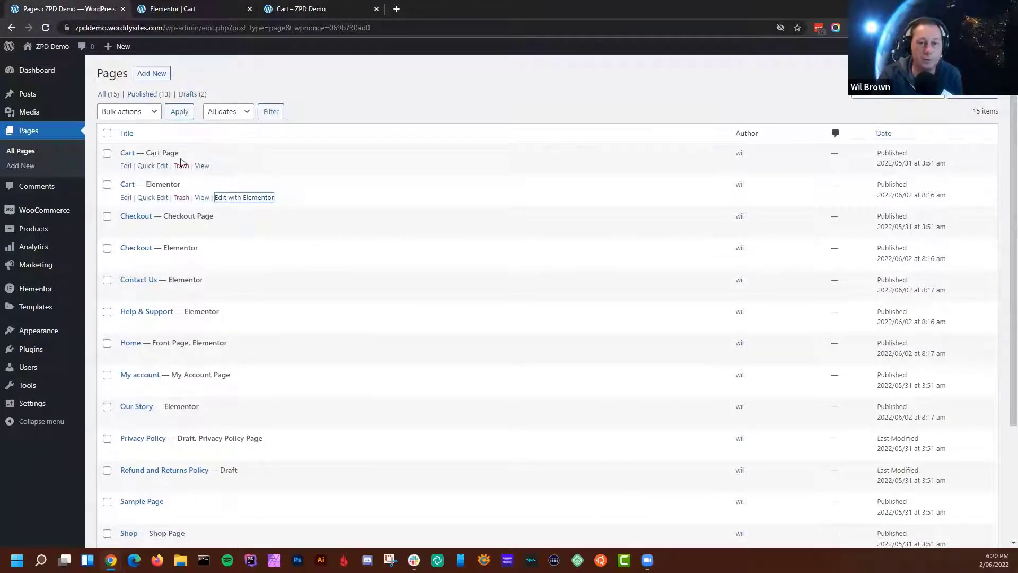
middle_click(202, 165)
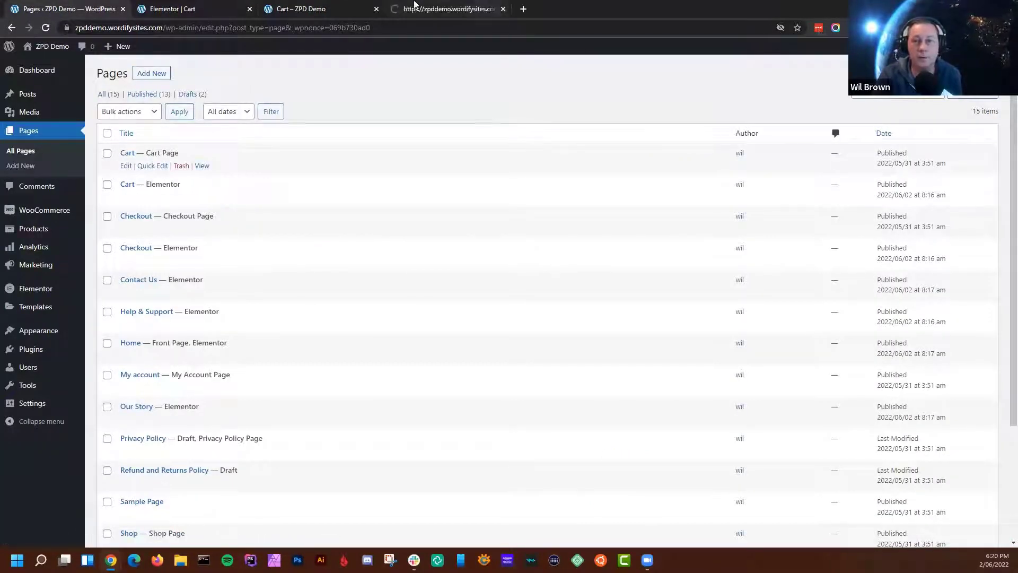
click(468, 5)
click(374, 7)
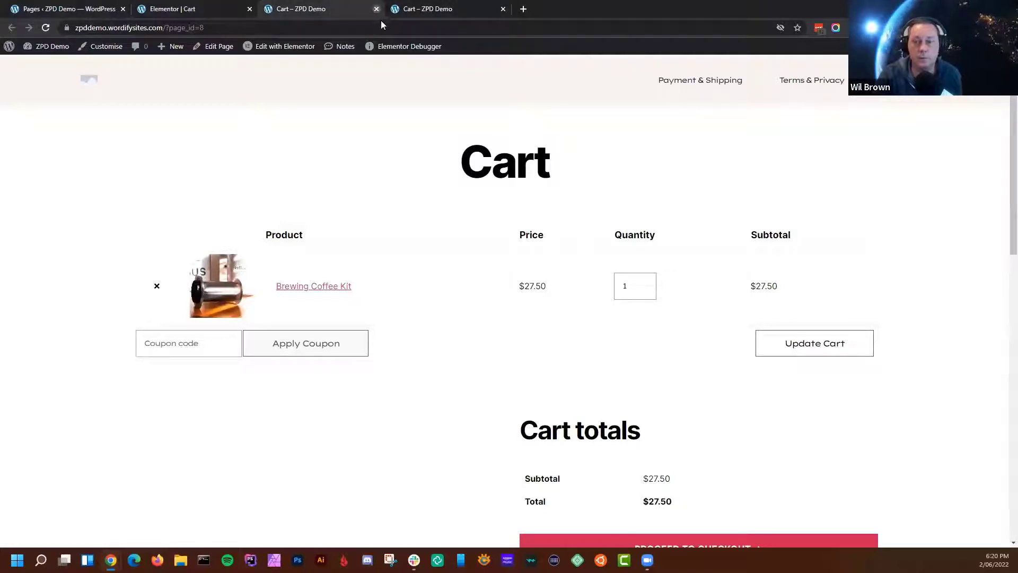
click(377, 9)
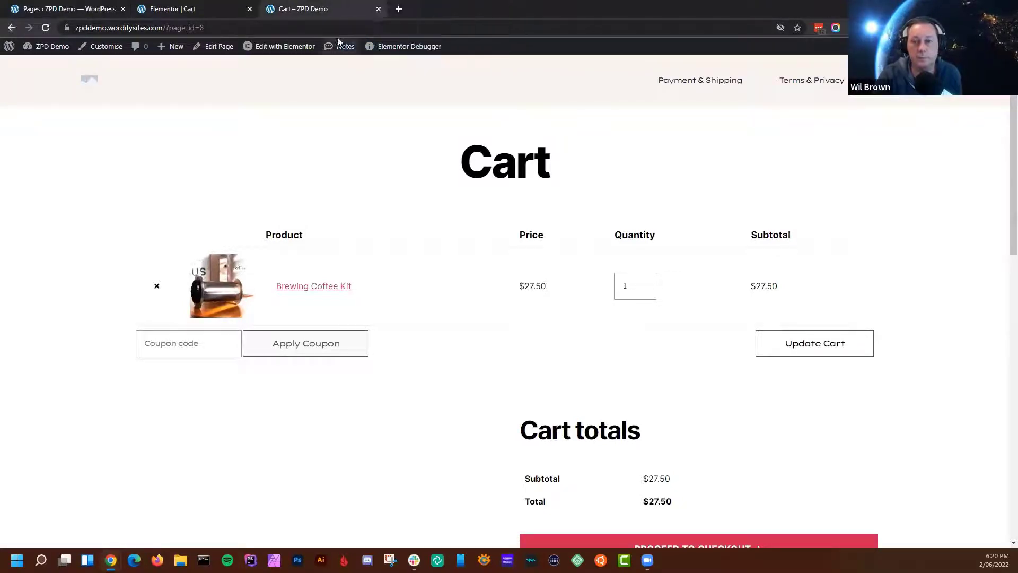
Compare the Elementor Cart page and its address with the live WooCommerce cart page
click(198, 8)
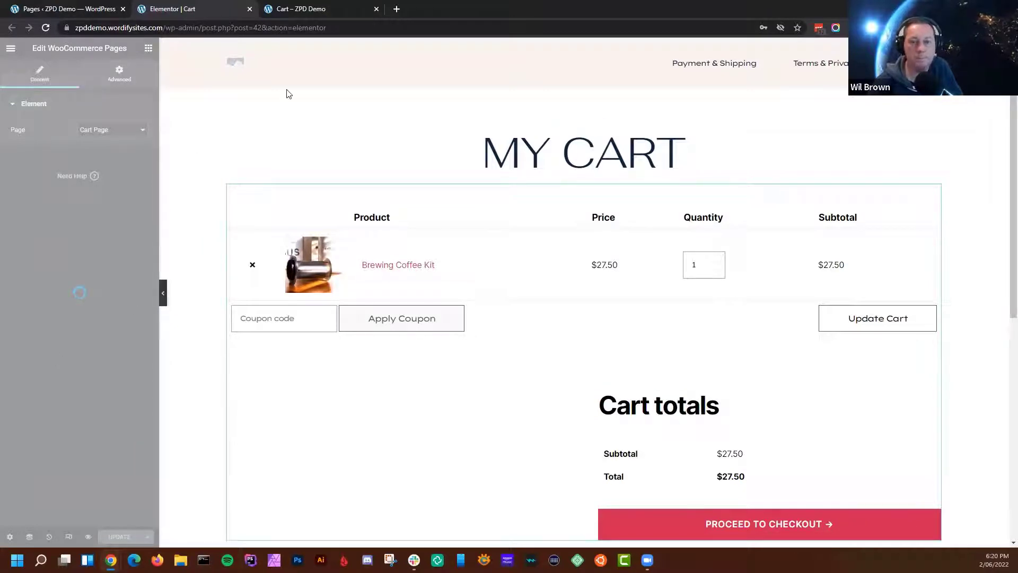
click(312, 9)
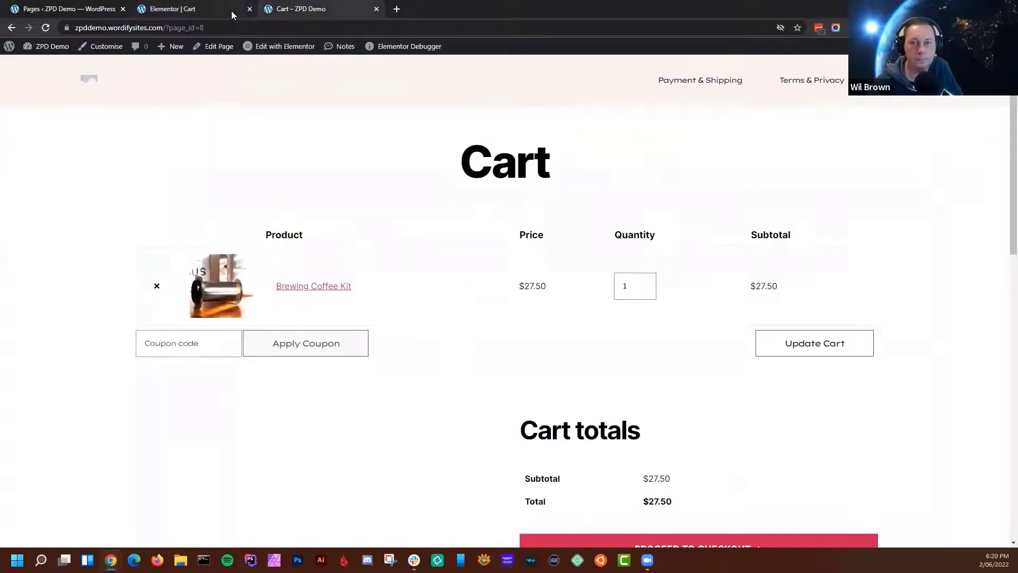
click(231, 10)
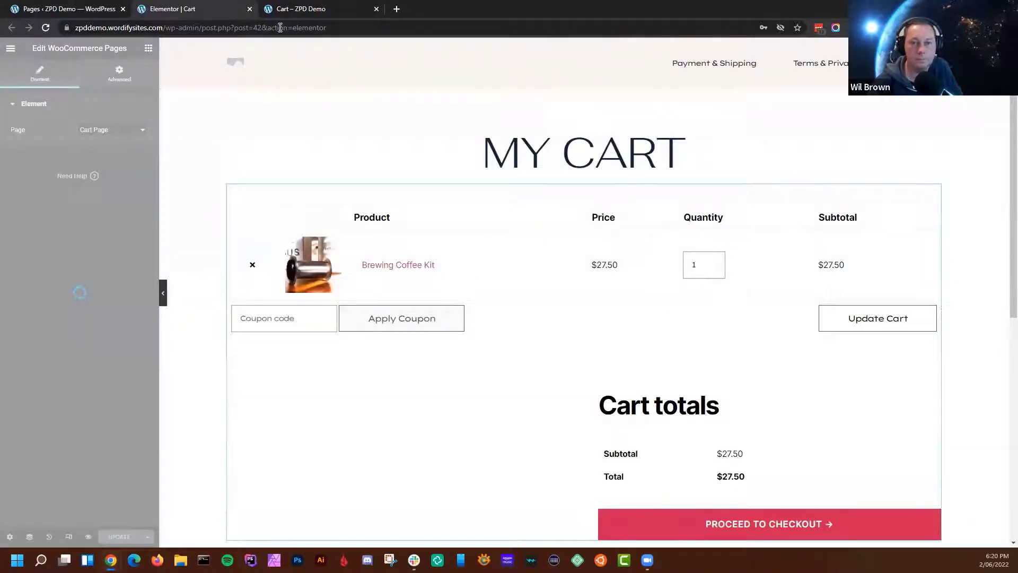
click(360, 29)
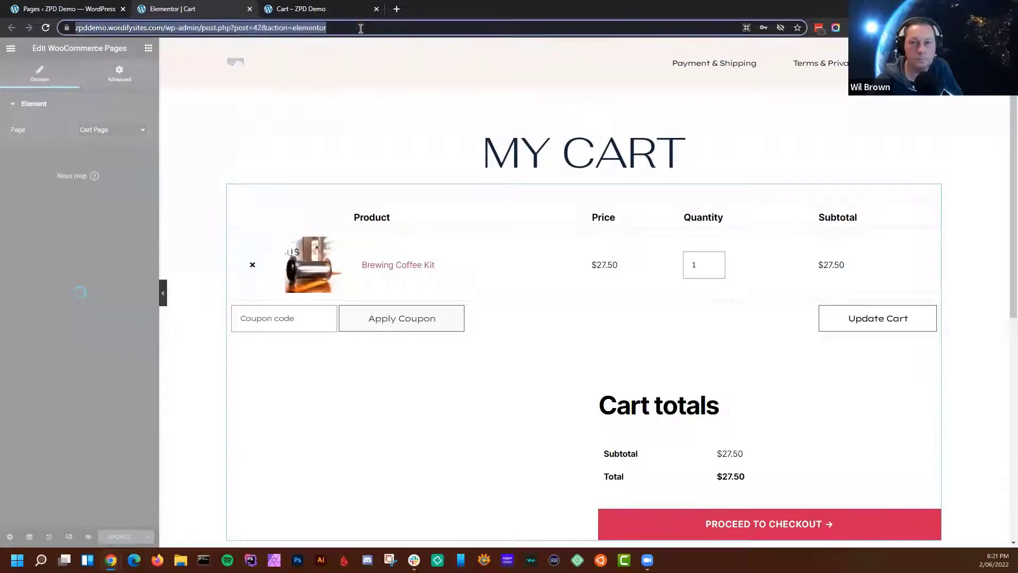
click(365, 27)
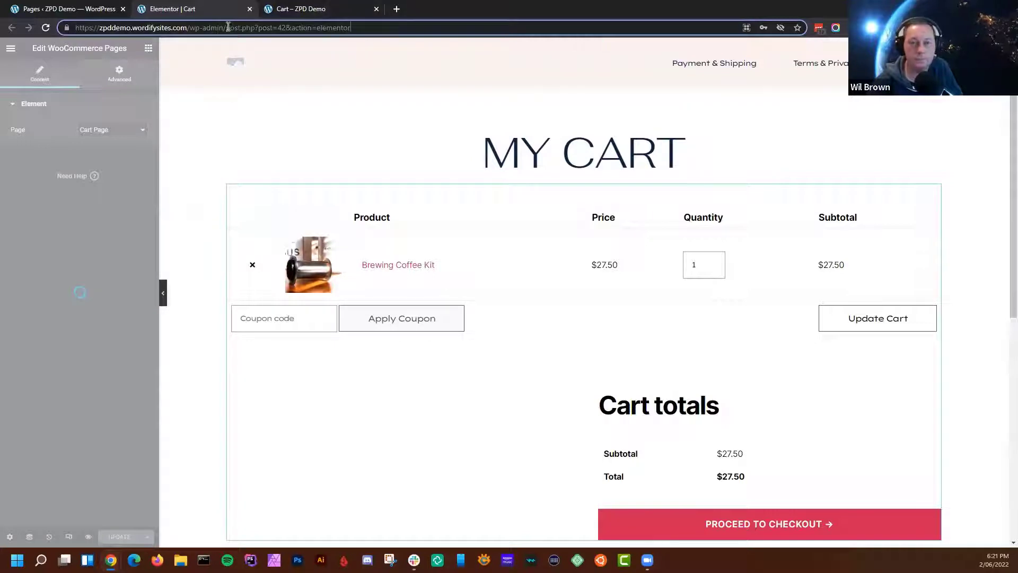
click(311, 10)
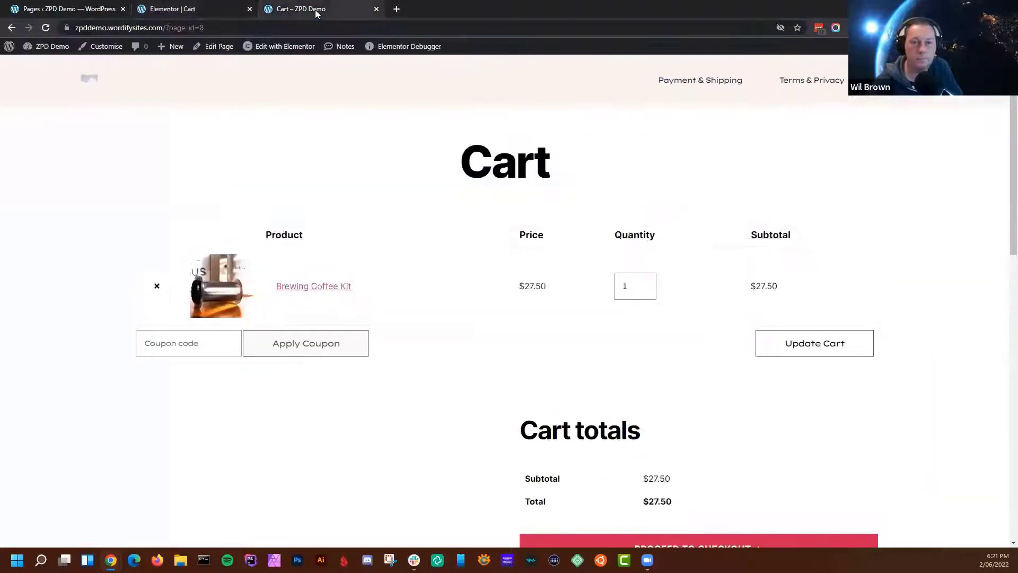
Reload the Elementor Cart editor and select the WooCommerce Pages widget below the MY CART heading
click(197, 10)
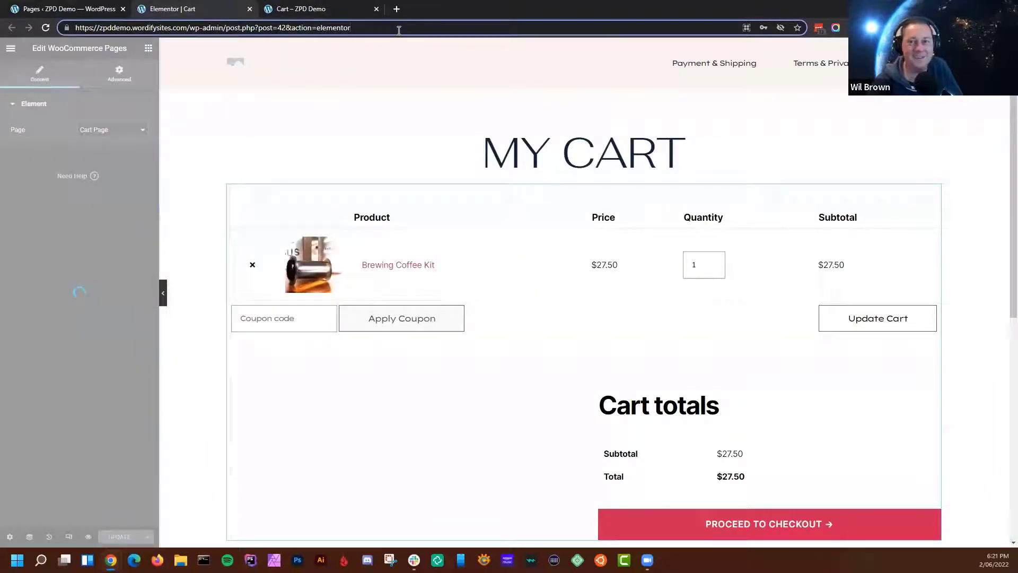
key(Return)
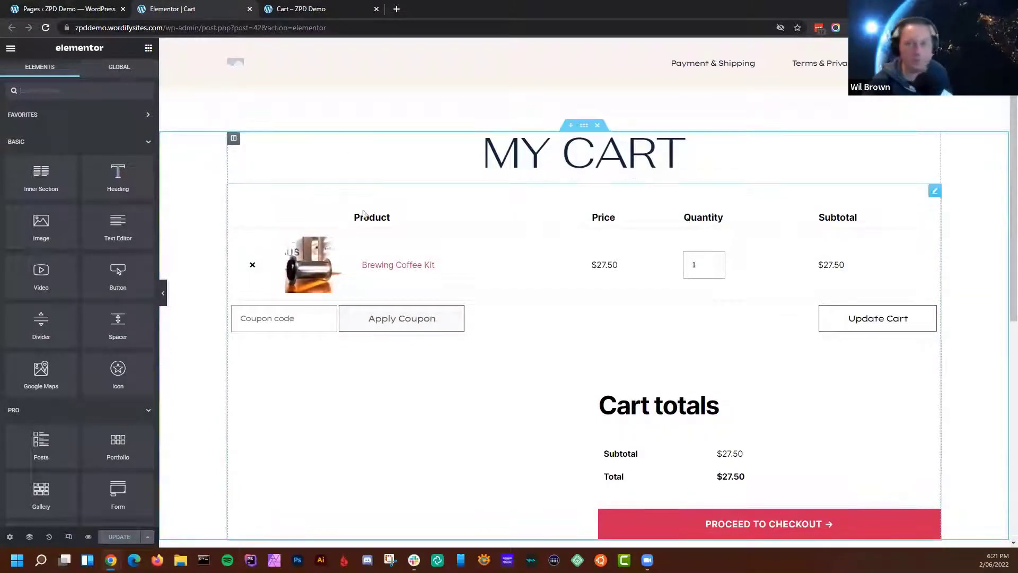
click(480, 219)
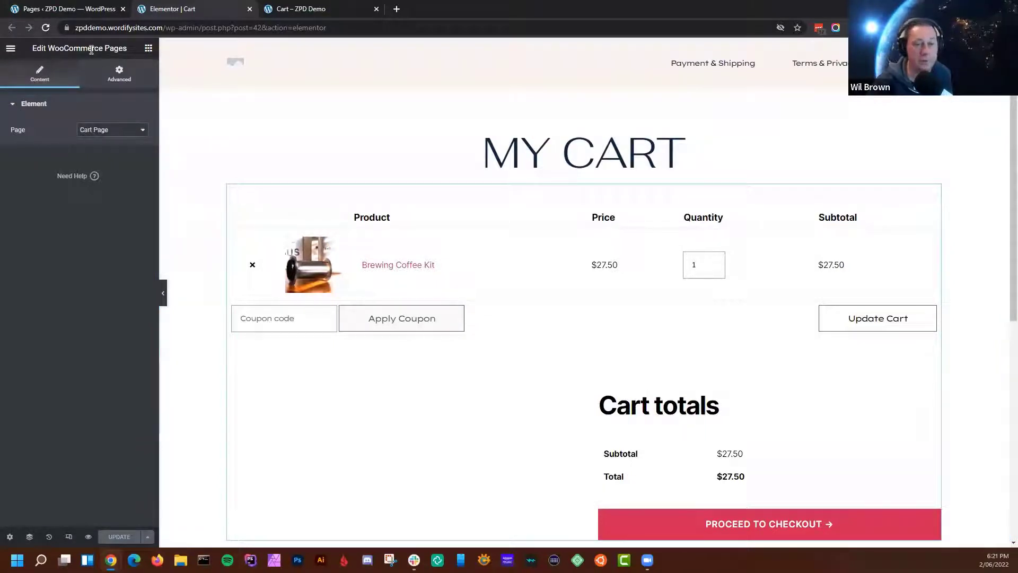
Collapse the Basic, Pro and General widget categories and expand the WooCommerce category to examine its widgets
click(149, 49)
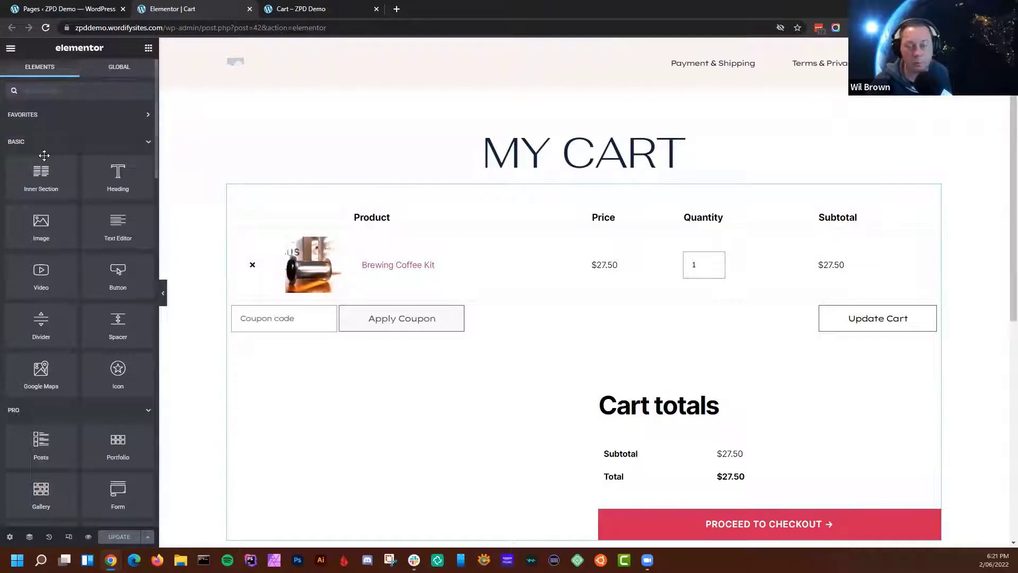
click(149, 143)
click(147, 170)
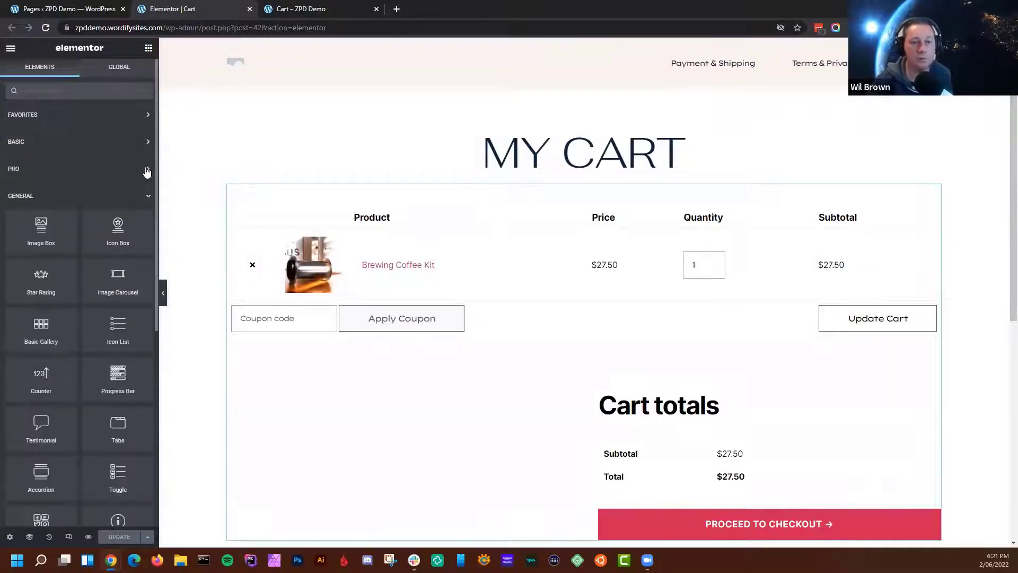
click(149, 200)
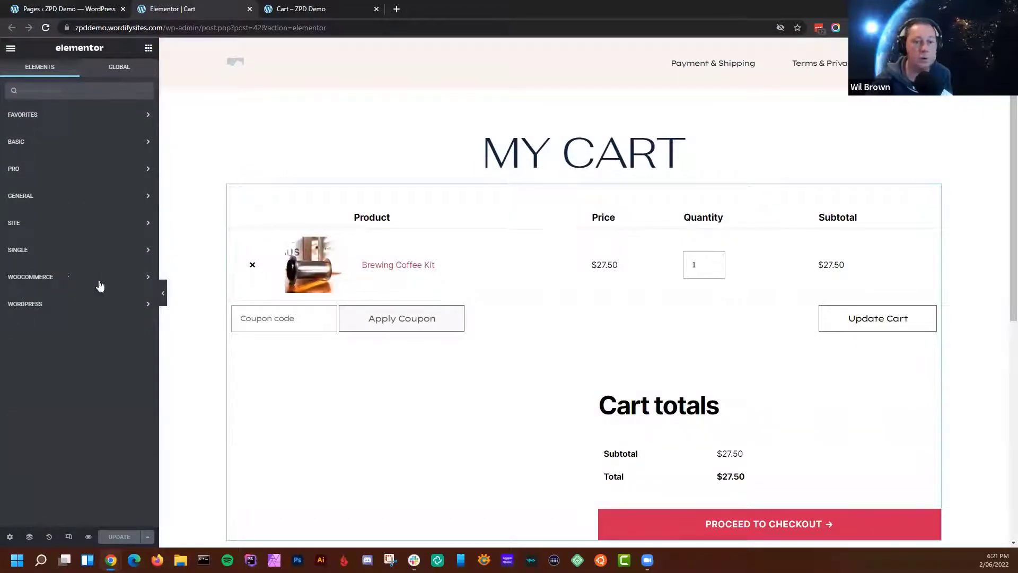
click(148, 278)
scroll(114, 289, down, 2)
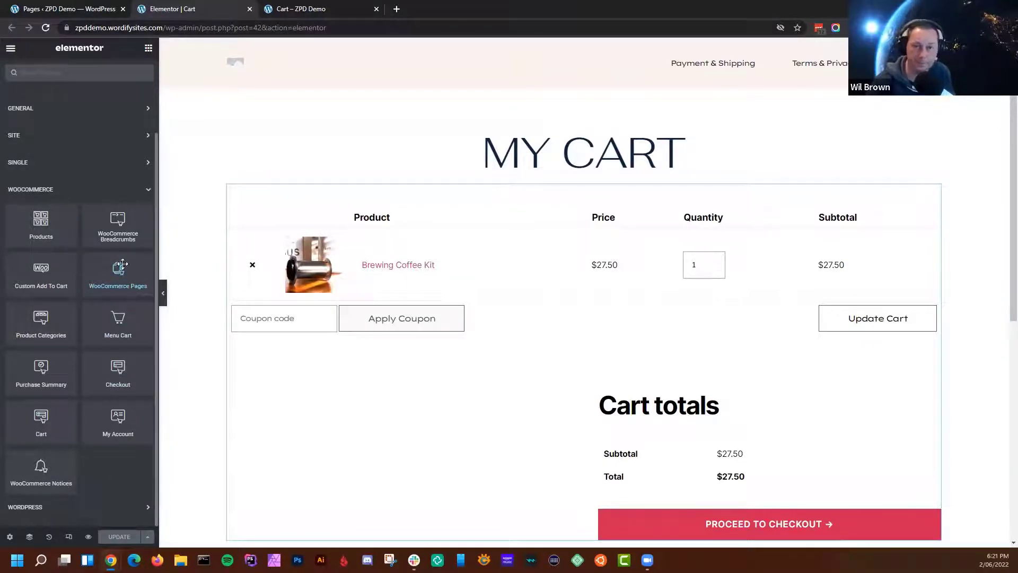
Examine the page choices of the WooCommerce Pages widget holding the cart, and compare its layout with the live cart page
click(436, 205)
click(141, 131)
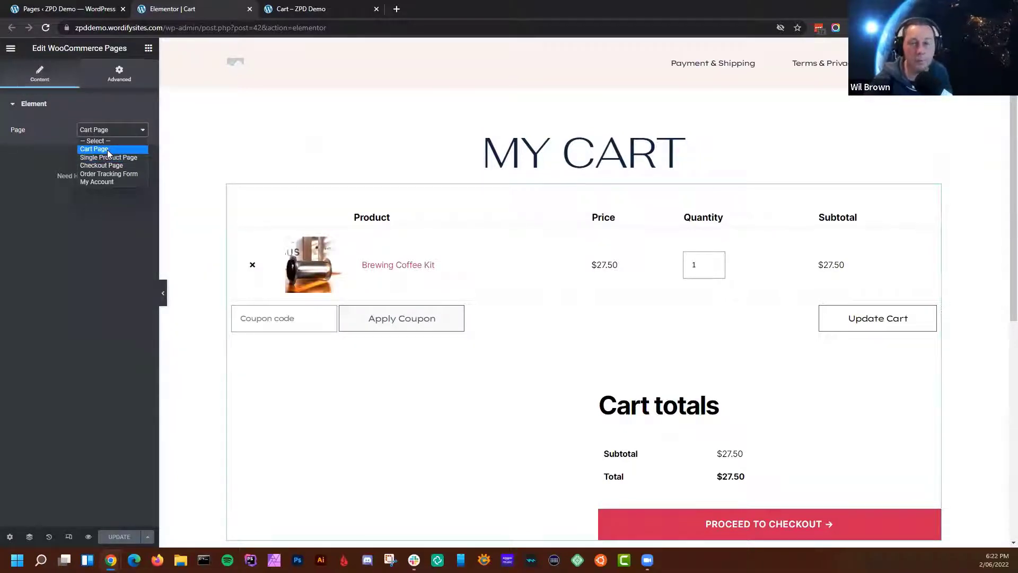
click(310, 9)
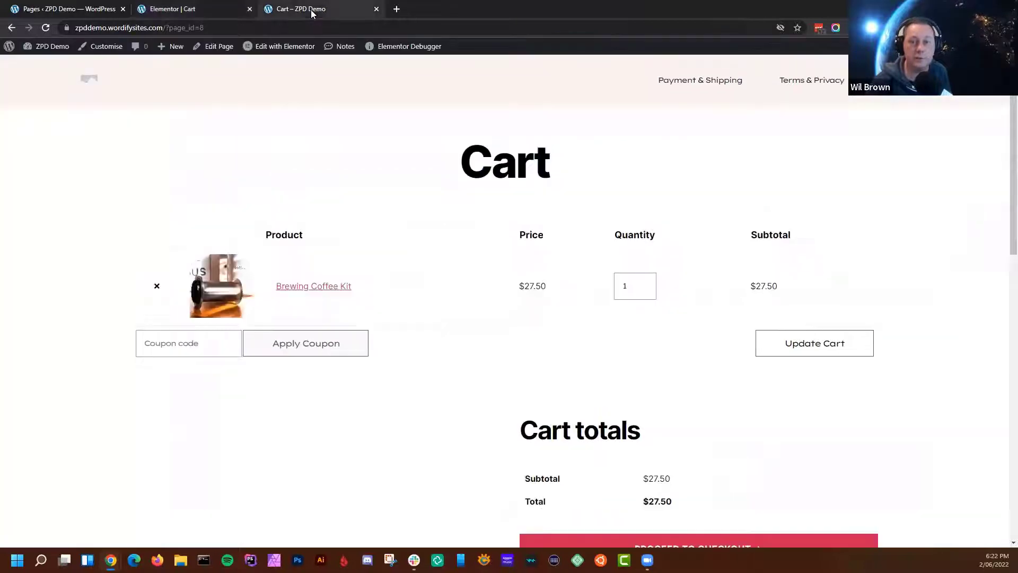
click(215, 8)
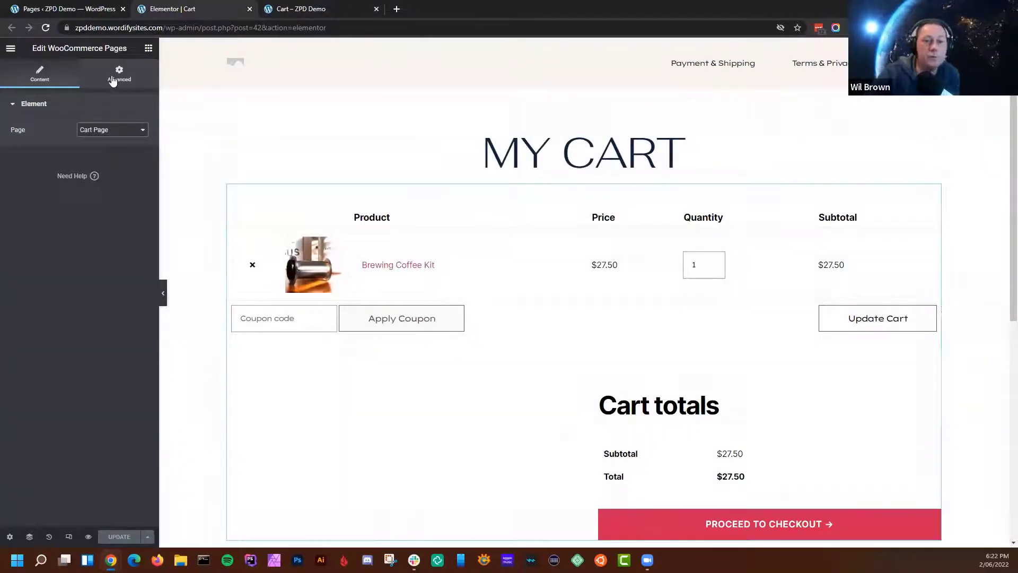
Add the WooCommerce Cart widget to the empty section below the existing cart and compare the two cart layouts
click(148, 48)
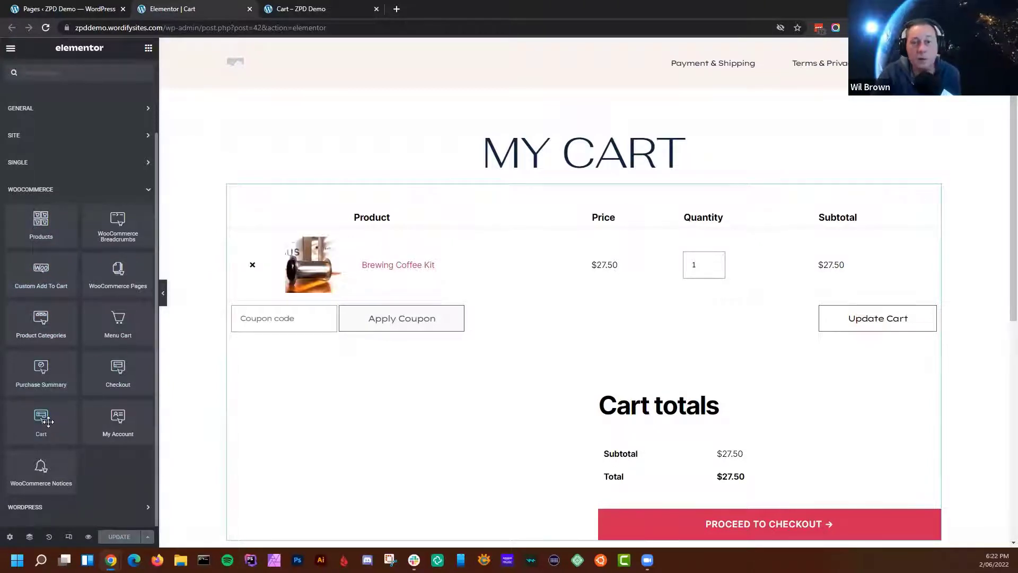
scroll(463, 364, down, 5)
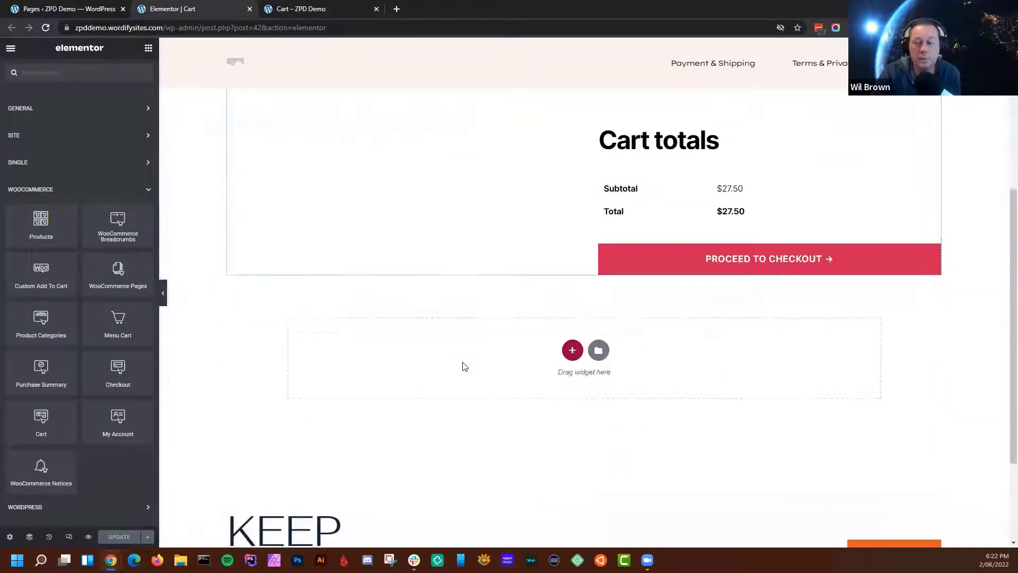
drag(47, 429, 617, 376)
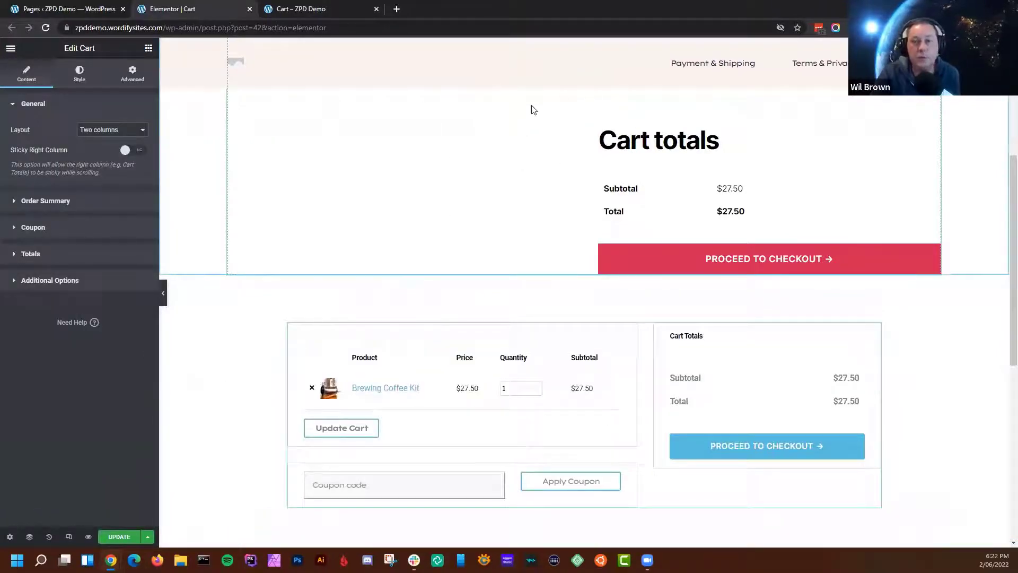
scroll(533, 109, up, 2)
scroll(533, 109, down, 4)
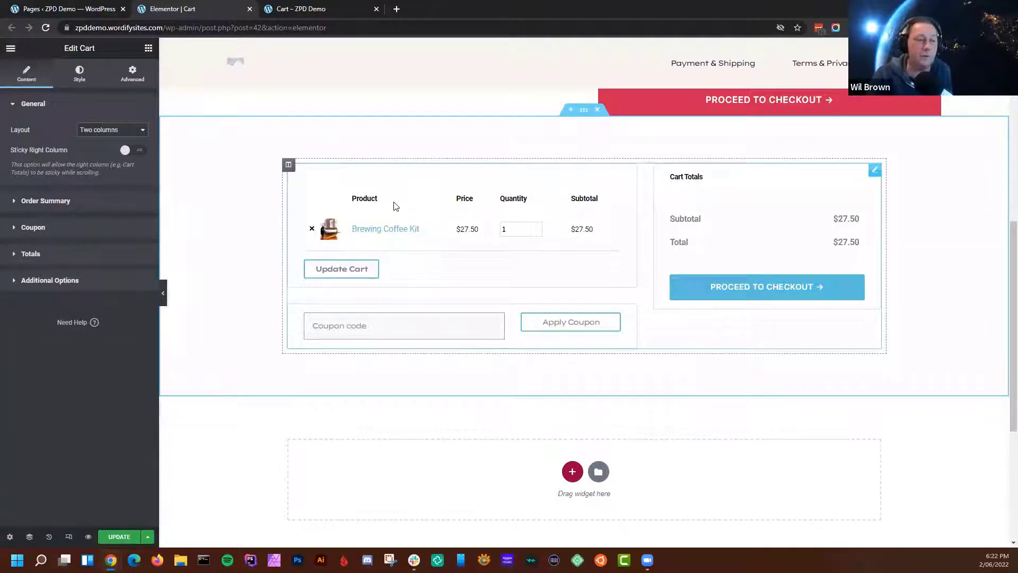
scroll(393, 204, up, 5)
scroll(519, 201, up, 2)
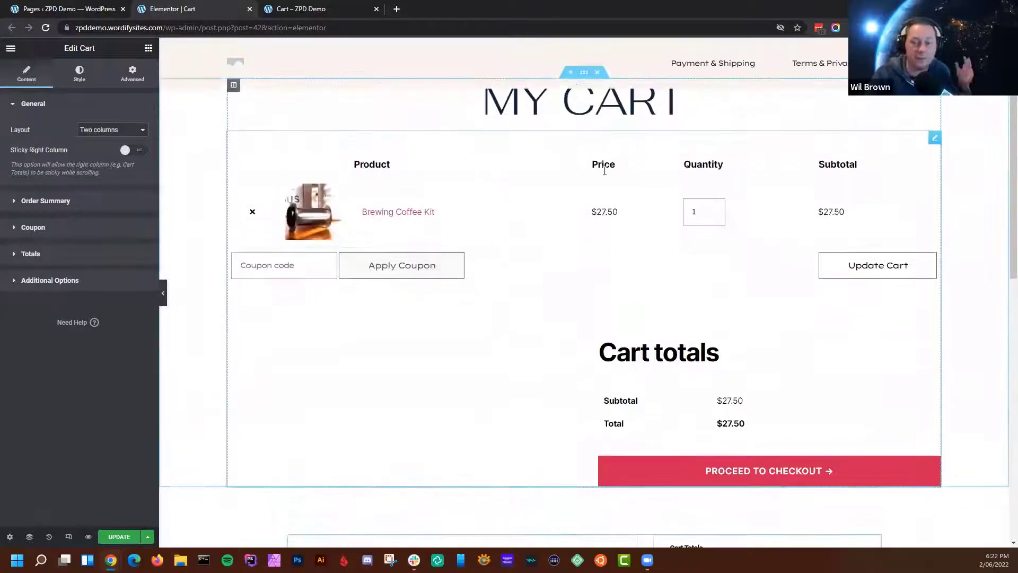
scroll(589, 276, down, 8)
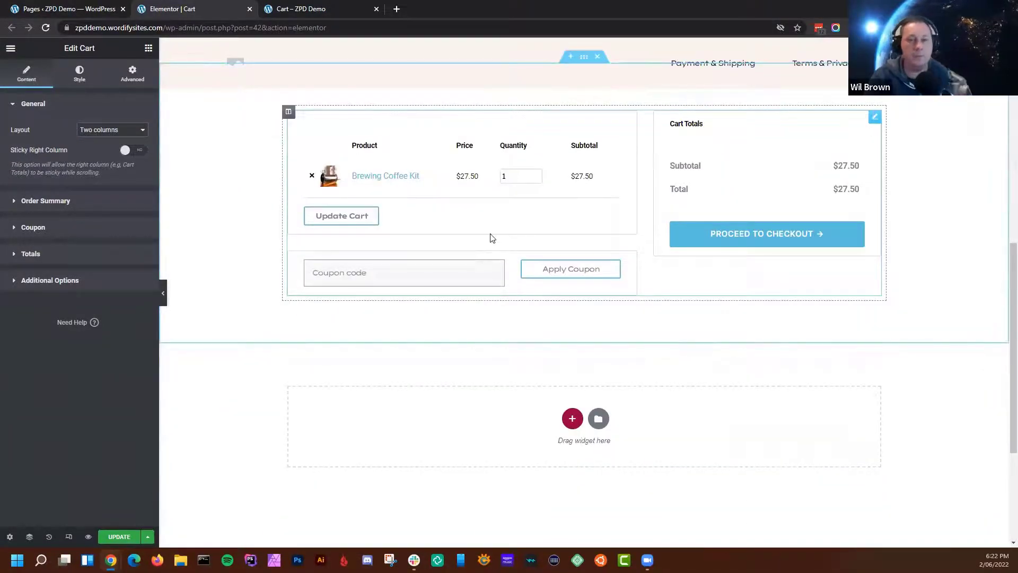
Set the new Cart widget's layout to One column and compare it with the original cart above
click(145, 137)
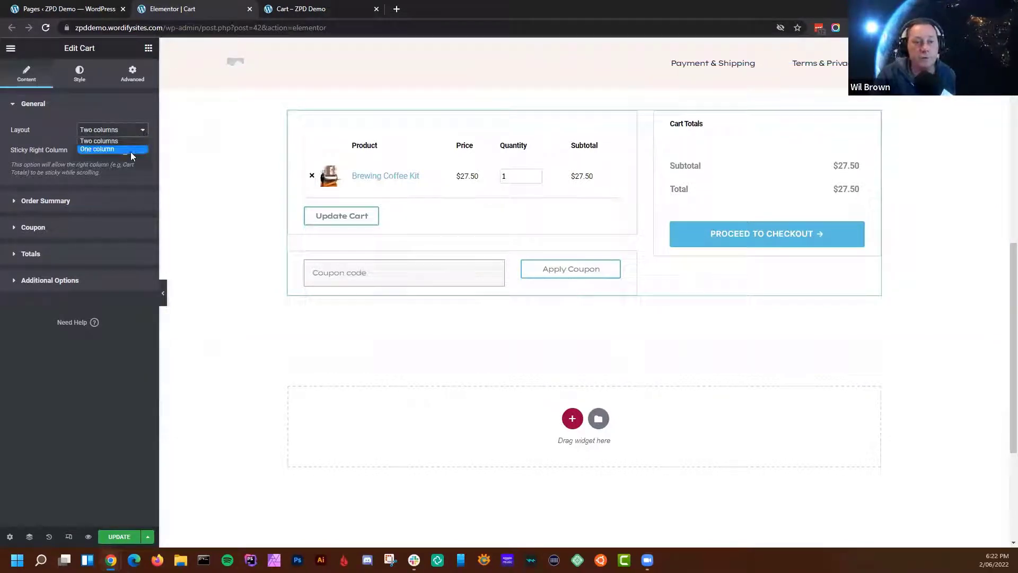
click(130, 152)
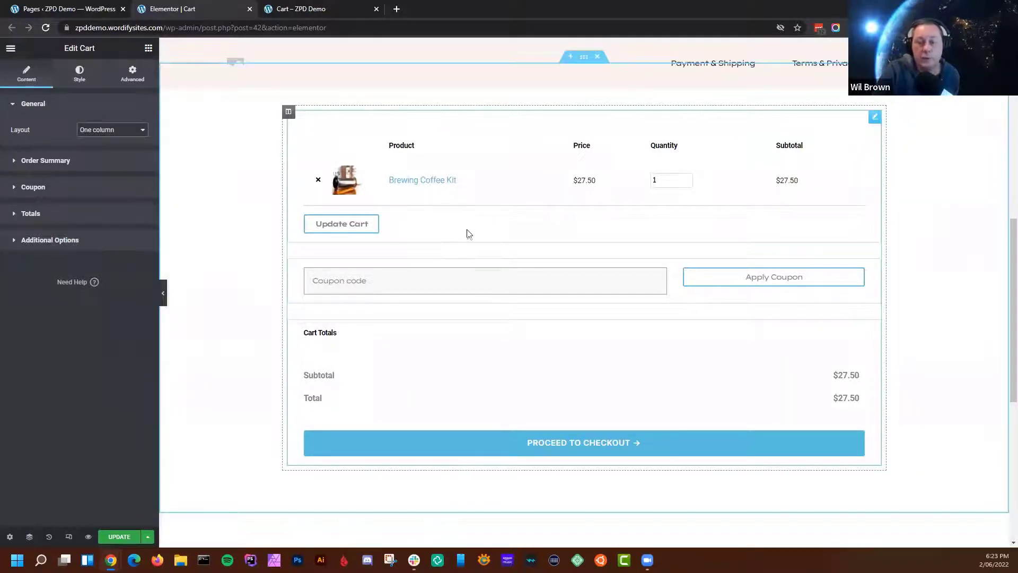
scroll(468, 234, up, 4)
scroll(468, 234, up, 1)
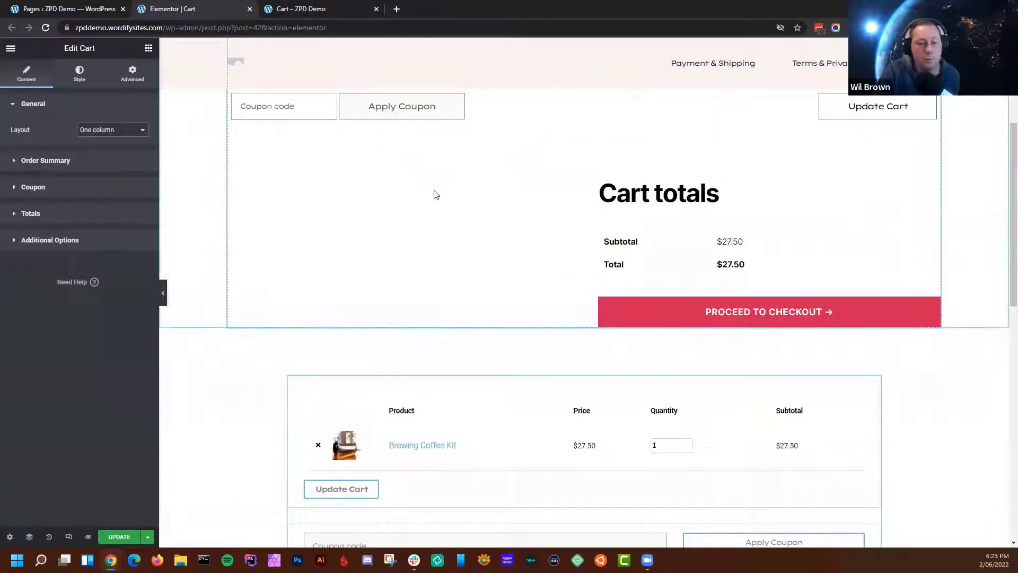
scroll(434, 194, down, 5)
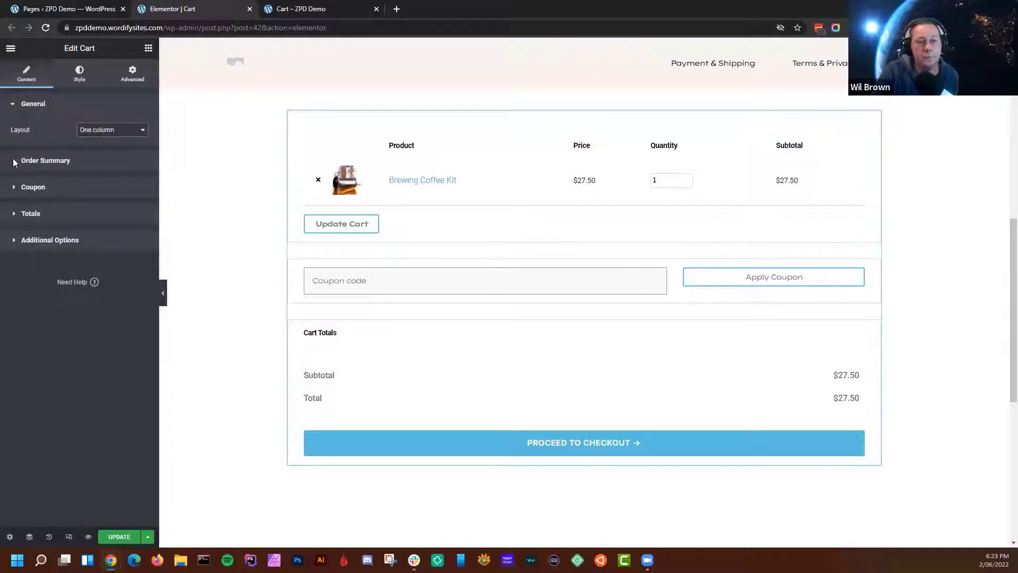
Change the Order Summary's update button text to "Update Shopping Cart", try centering the button, and align it to the start
click(16, 160)
drag(116, 171, 52, 177)
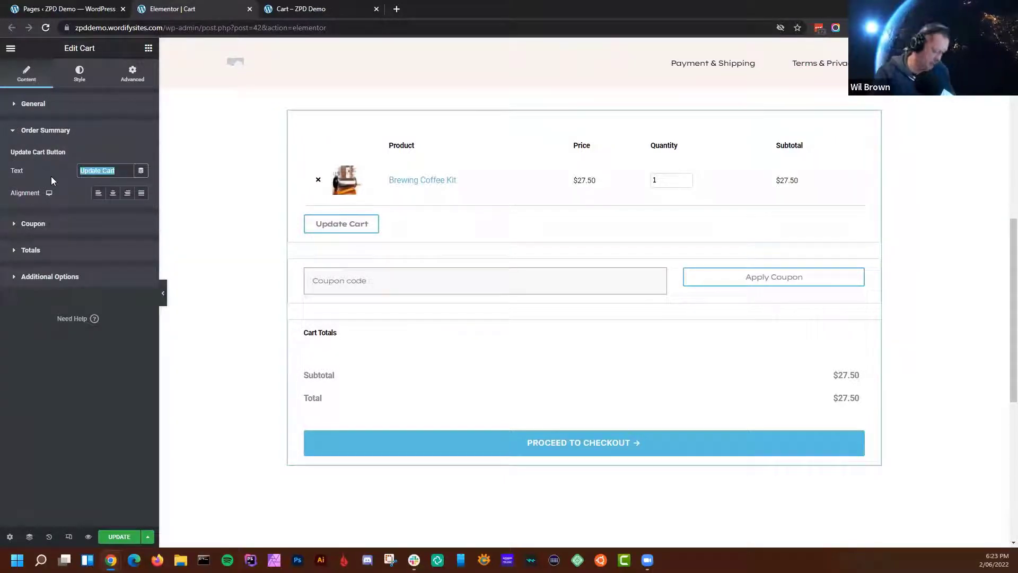
key(Right)
key(ctrl+Left)
text(Shopping)
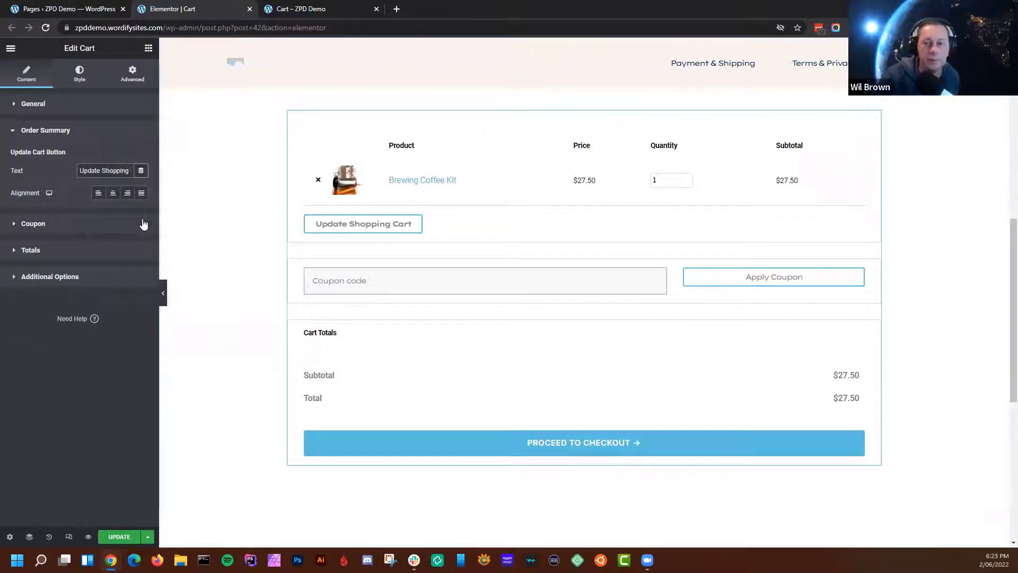
click(112, 193)
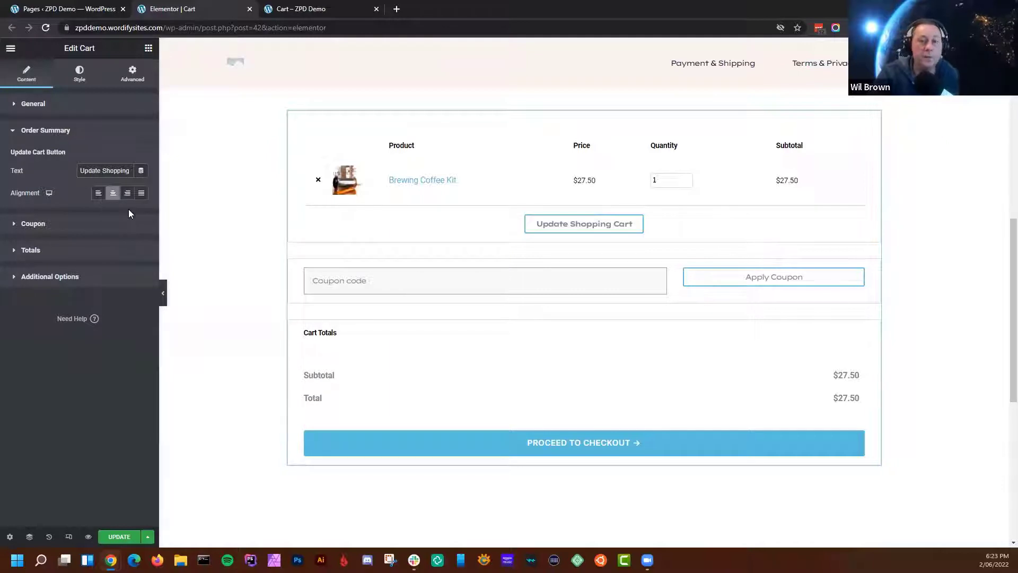
click(99, 194)
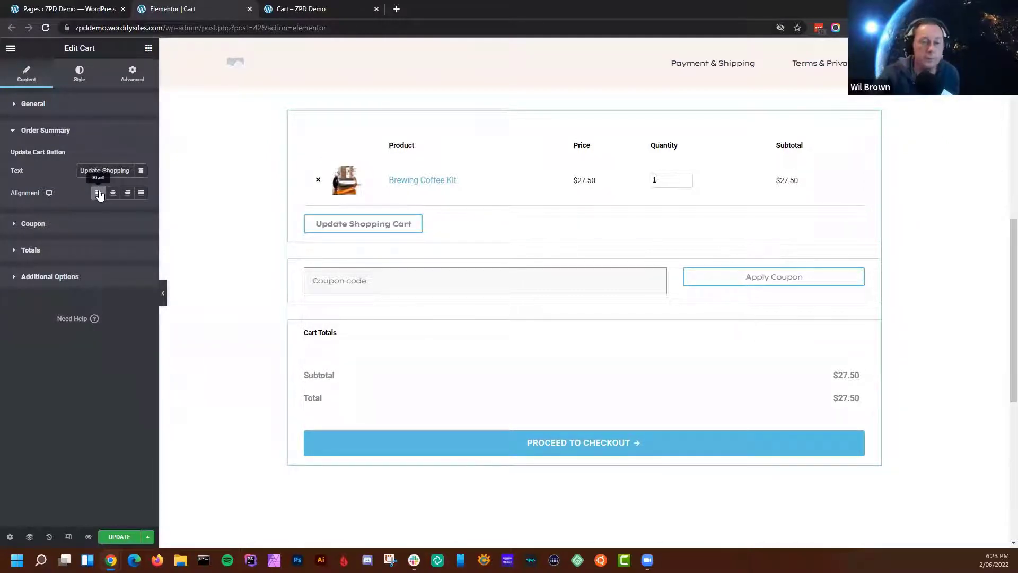
Hide the coupon section of the Cart widget and show it again
click(19, 225)
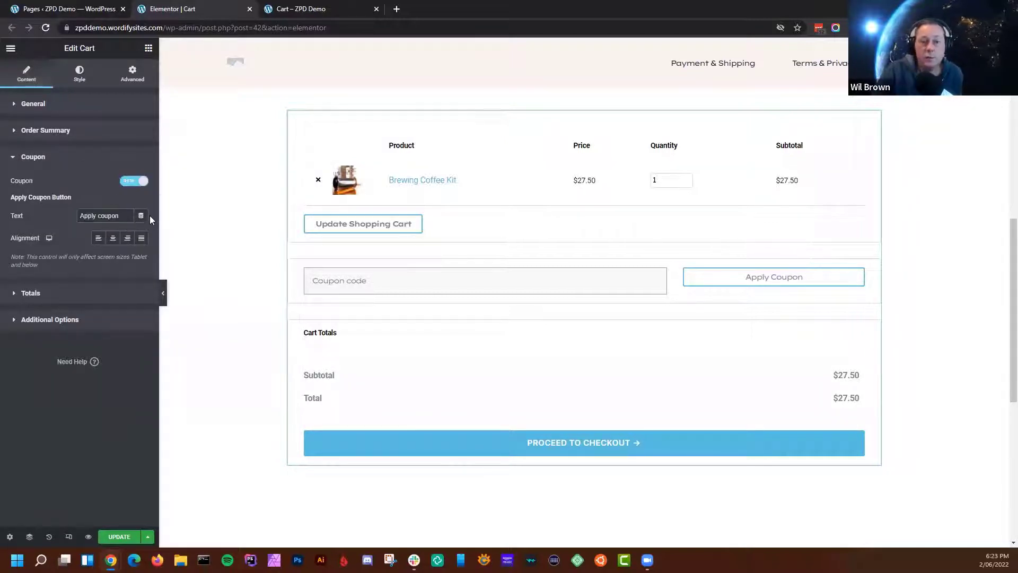
click(139, 182)
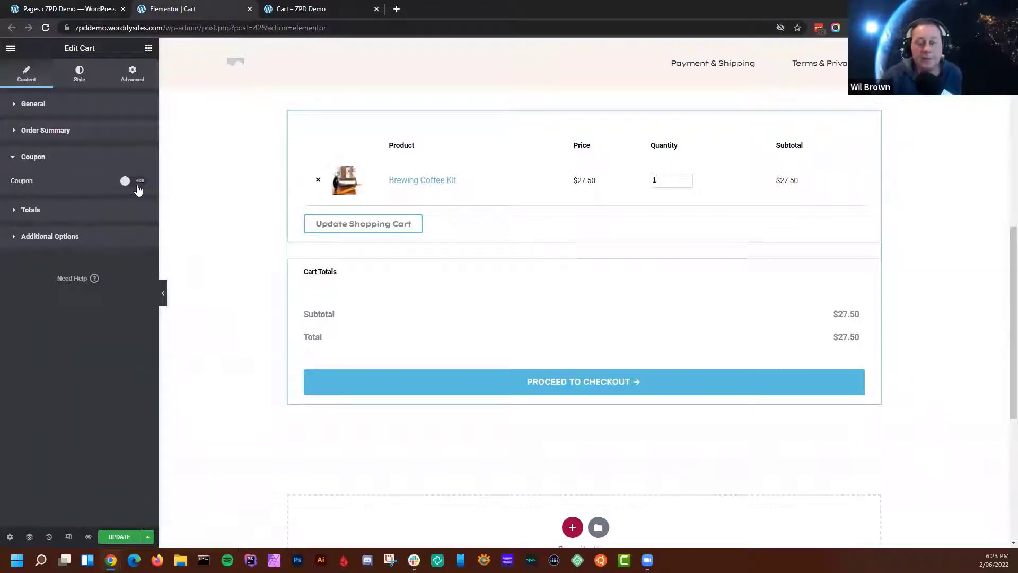
click(137, 183)
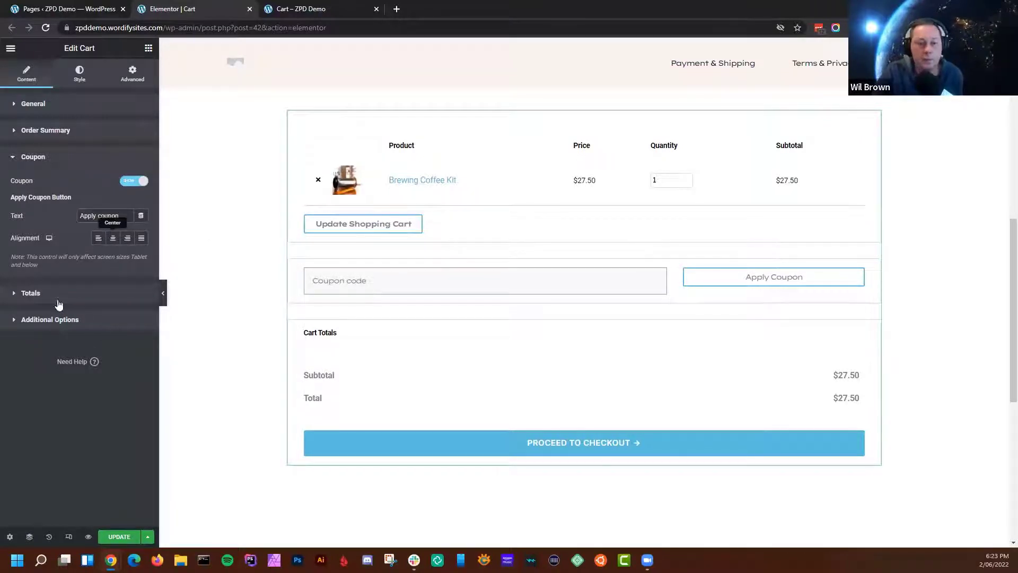
Try centering the Cart Totals section title, and set its alignment to start
click(10, 294)
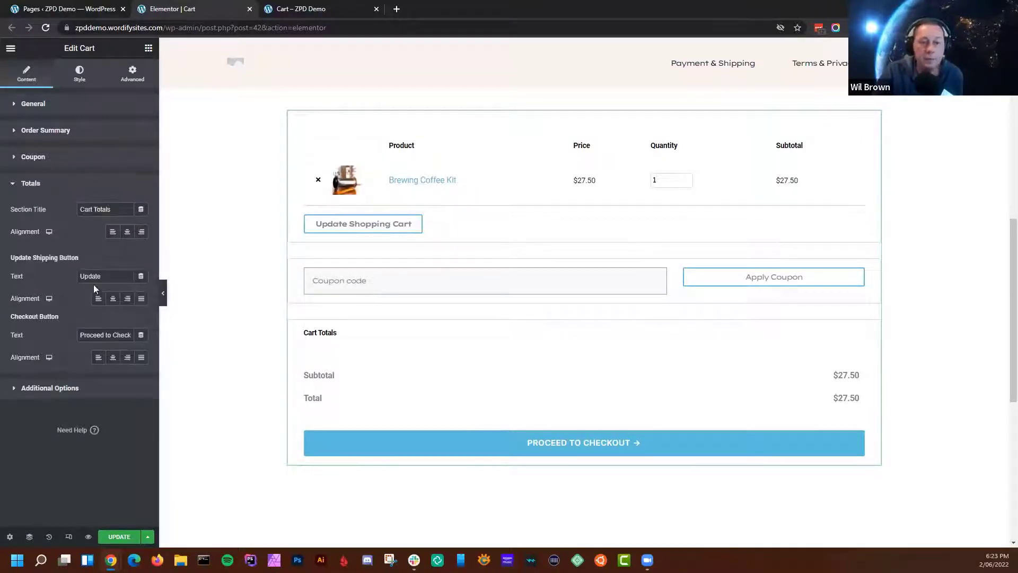
click(127, 233)
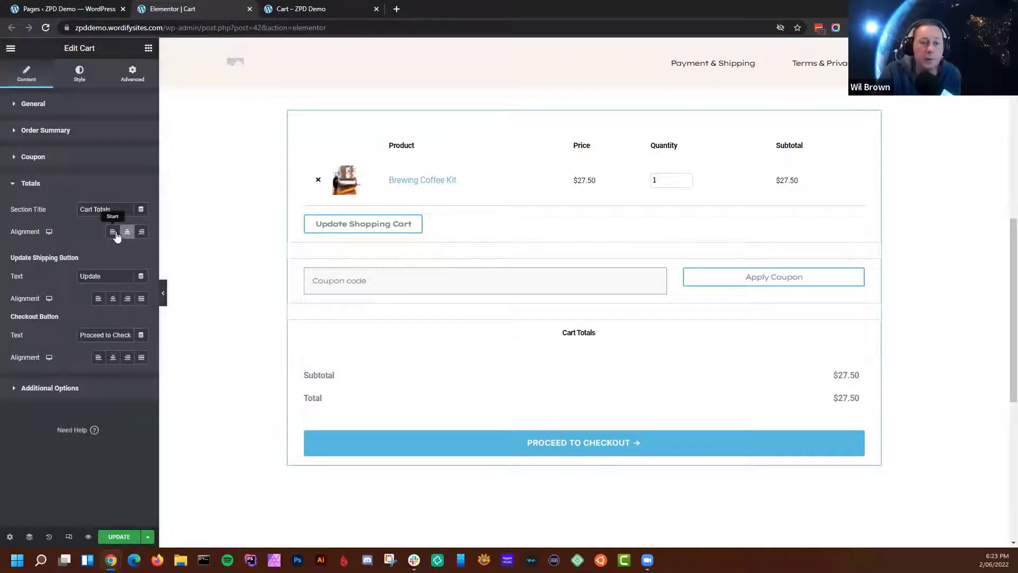
click(113, 232)
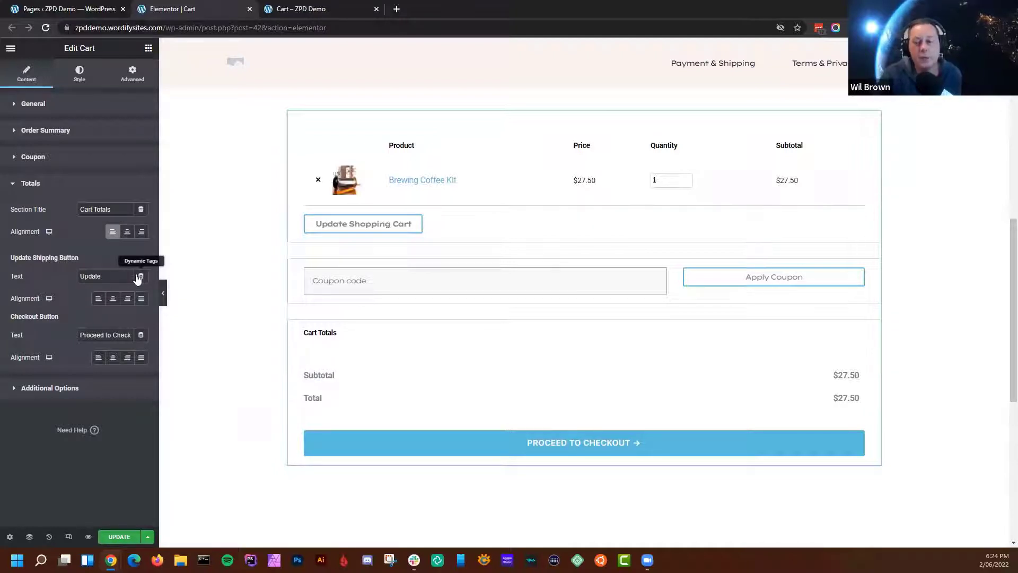
Enable Update Cart Automatically in the Cart widget's additional options
click(14, 391)
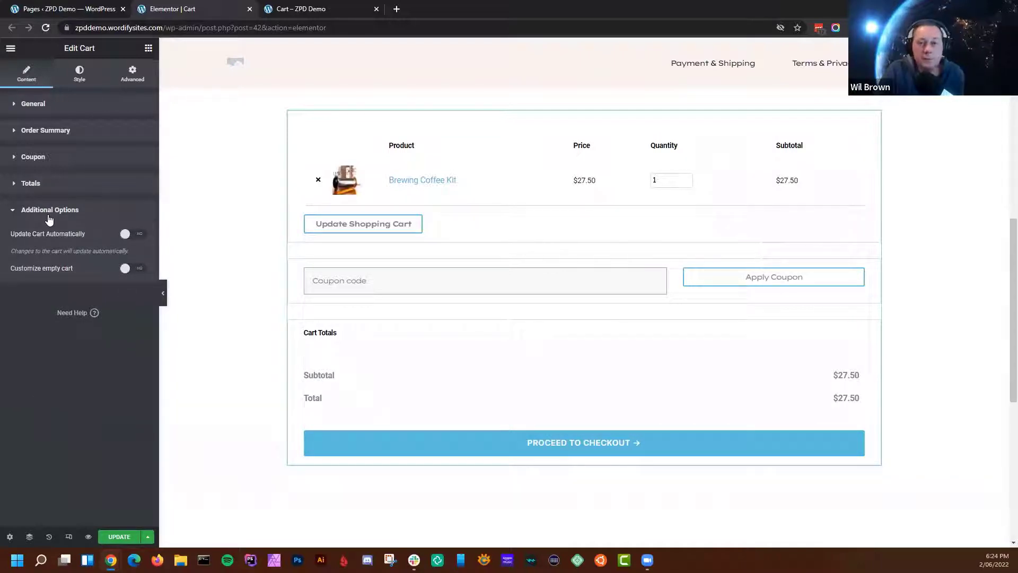
click(125, 237)
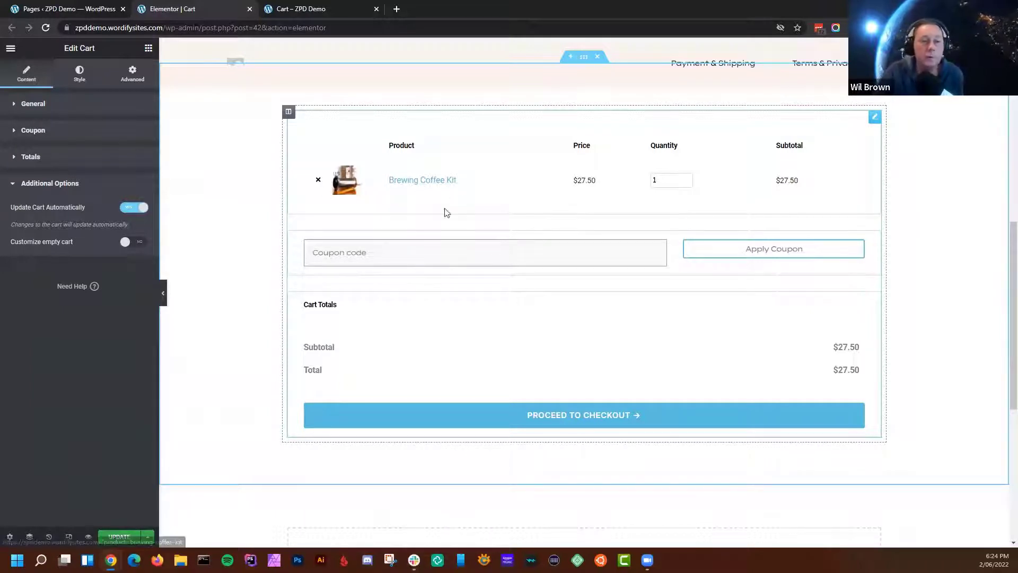
Turn on Customize empty cart to check its template chooser, and switch the option off again
click(129, 242)
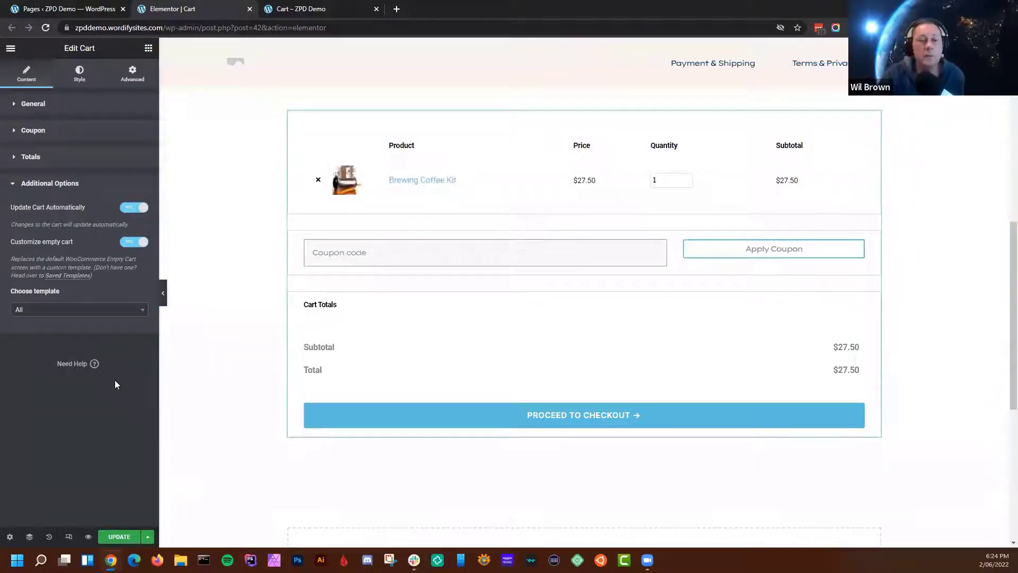
click(84, 311)
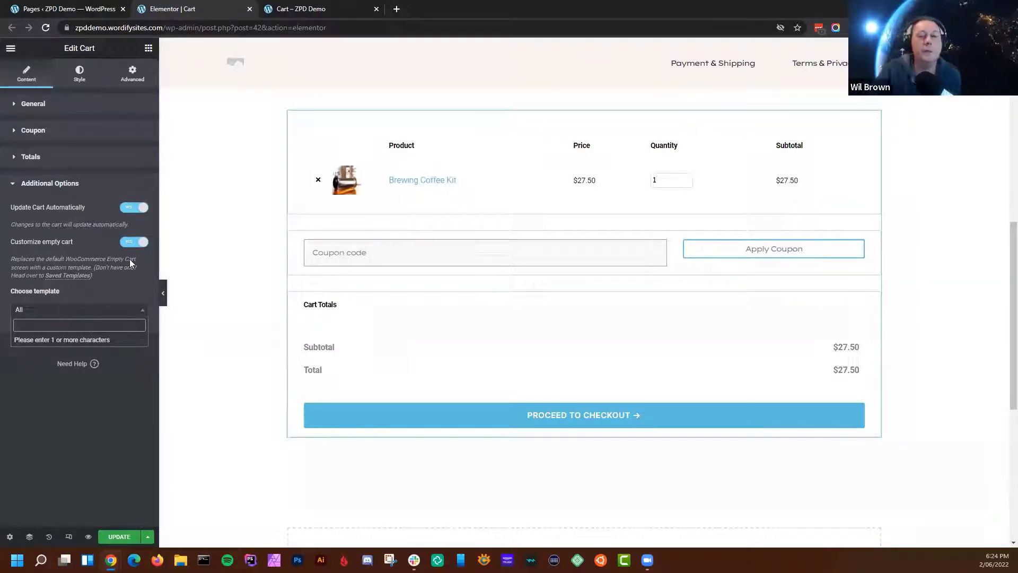
click(137, 247)
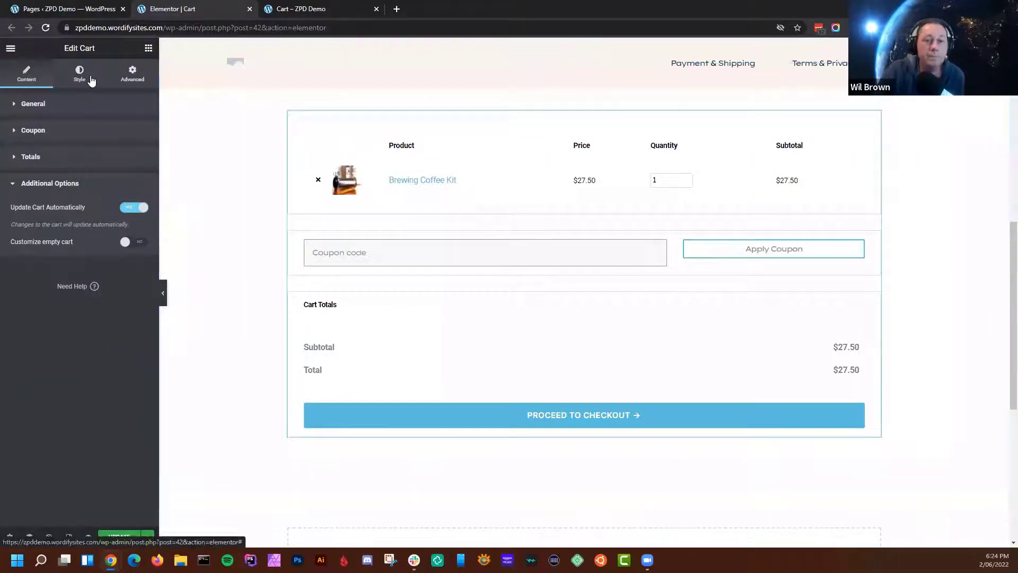
Examine the Cart widget's style settings for sections, typography and order summary
click(90, 78)
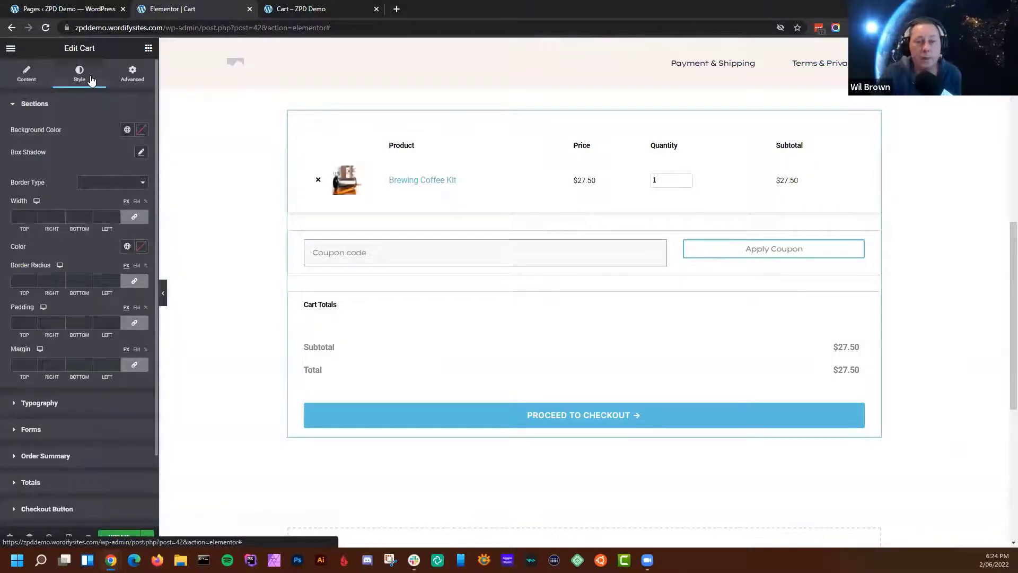
scroll(83, 233, down, 2)
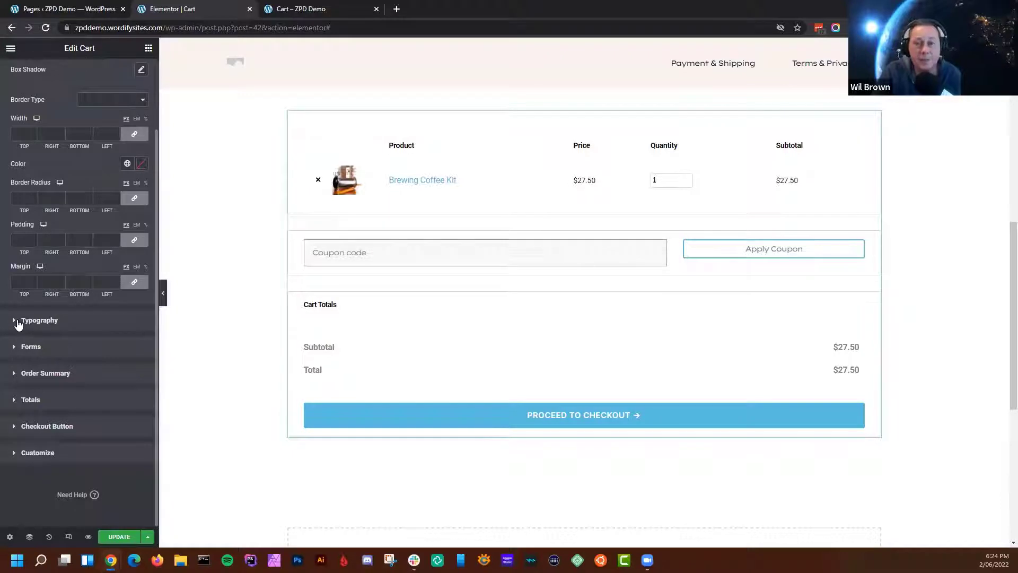
click(17, 321)
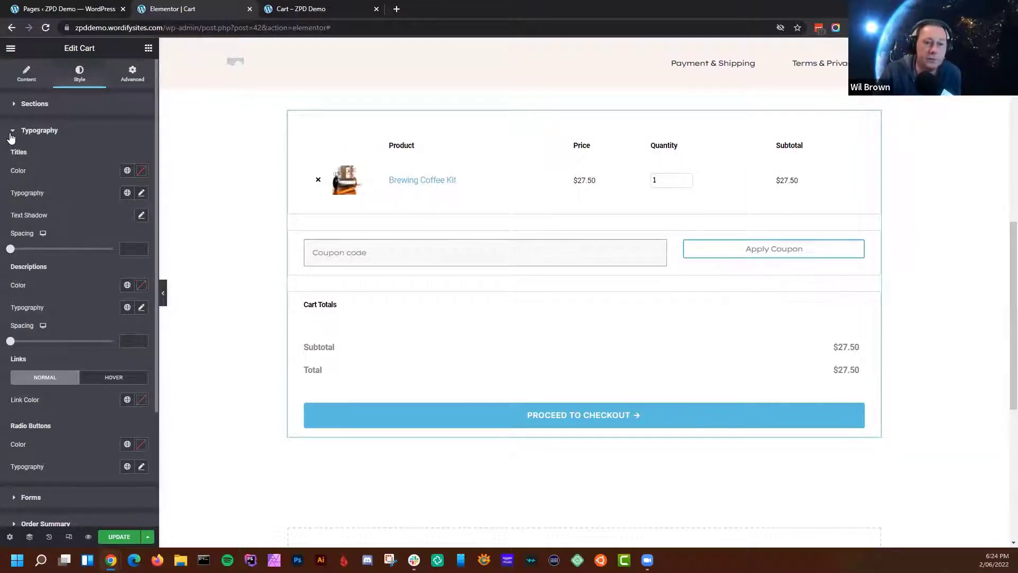
click(11, 137)
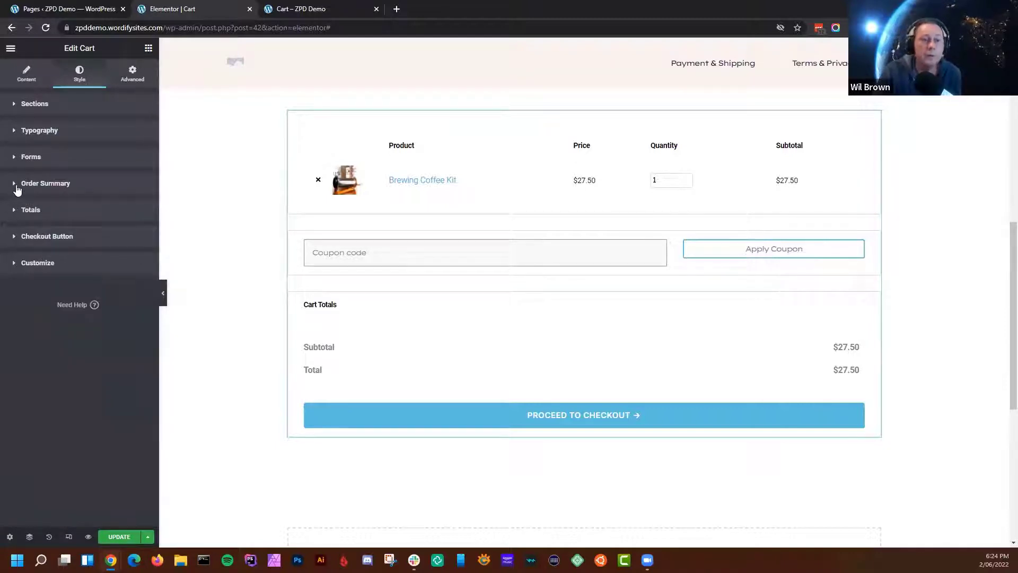
click(17, 187)
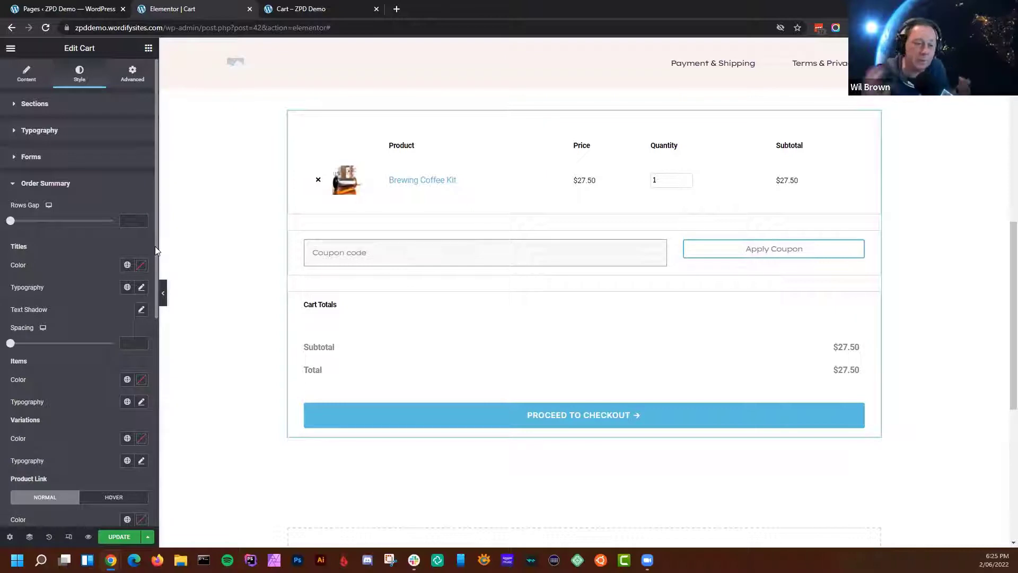
scroll(119, 319, down, 5)
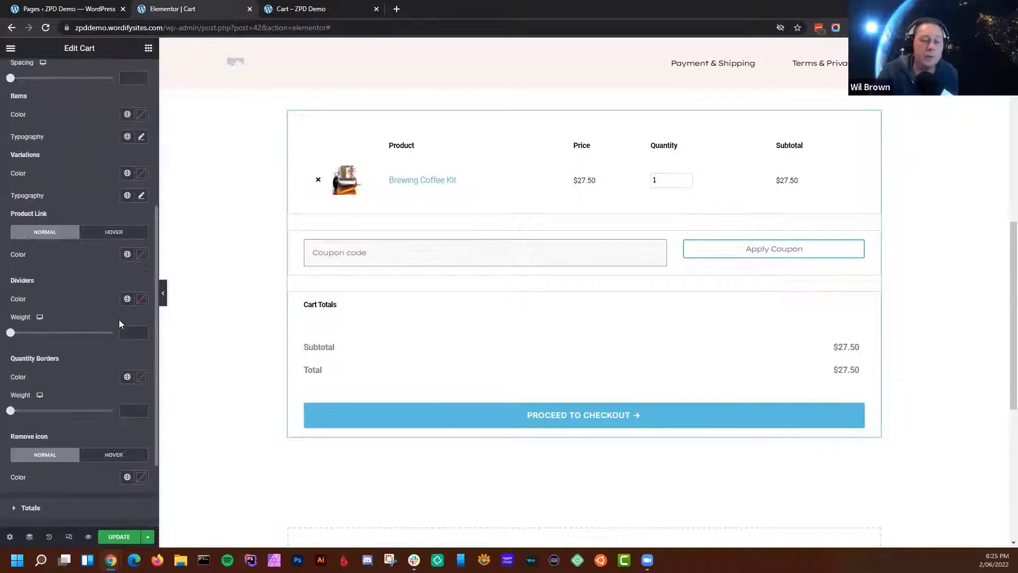
scroll(119, 319, down, 2)
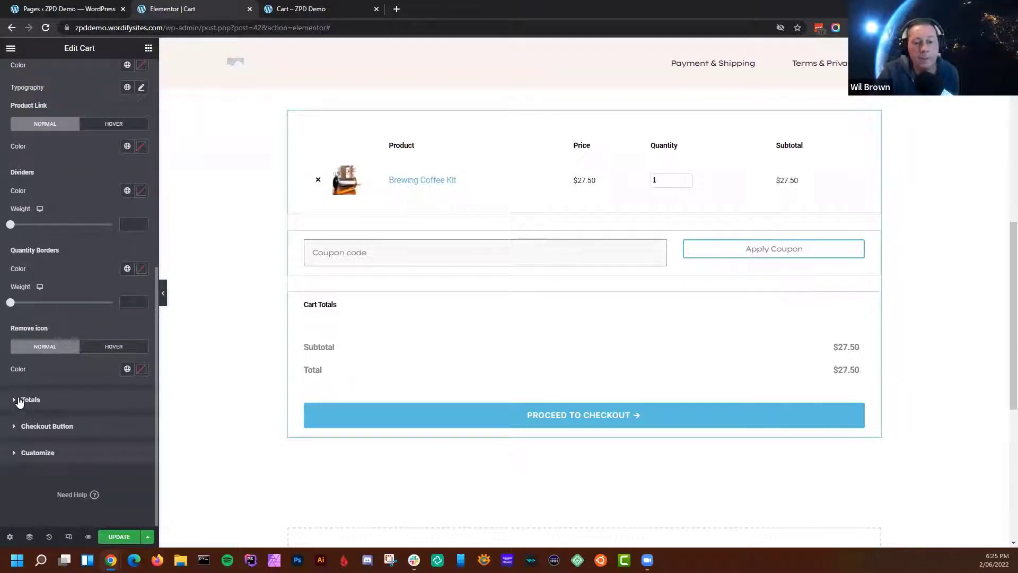
scroll(21, 167, up, 7)
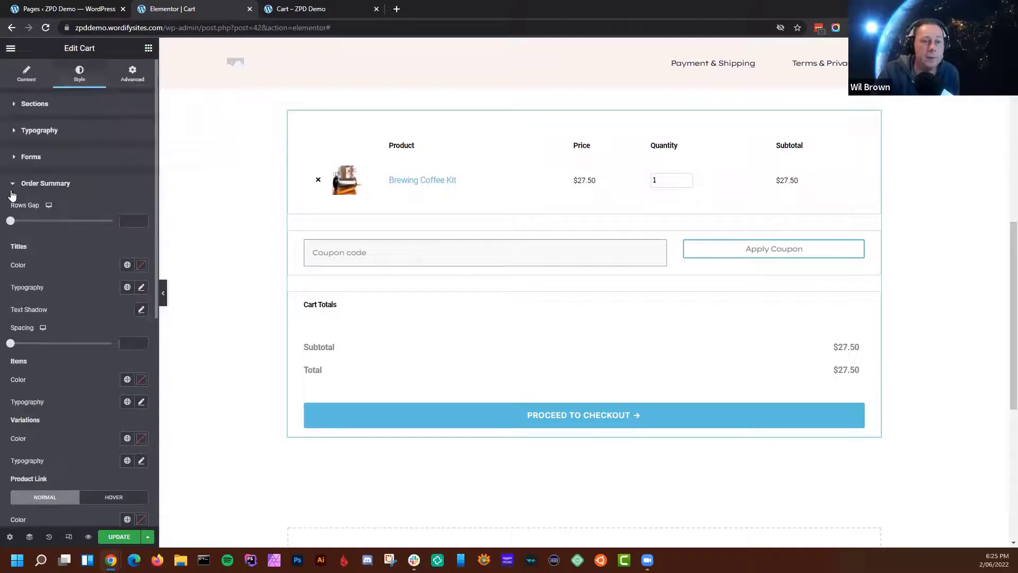
click(12, 189)
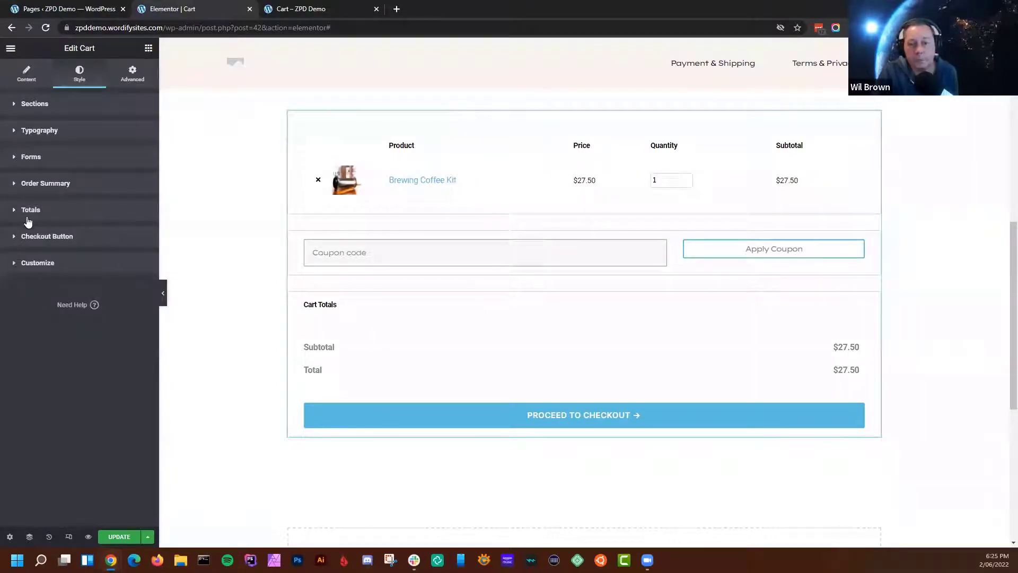
Give the Cart widget's checkout button a solid red background color in its normal state
click(47, 236)
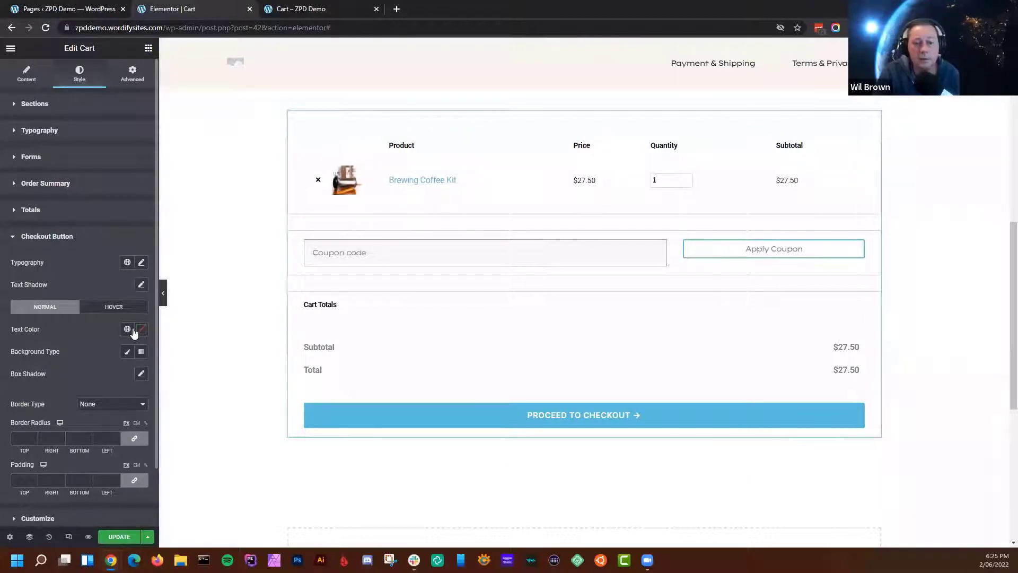
click(129, 353)
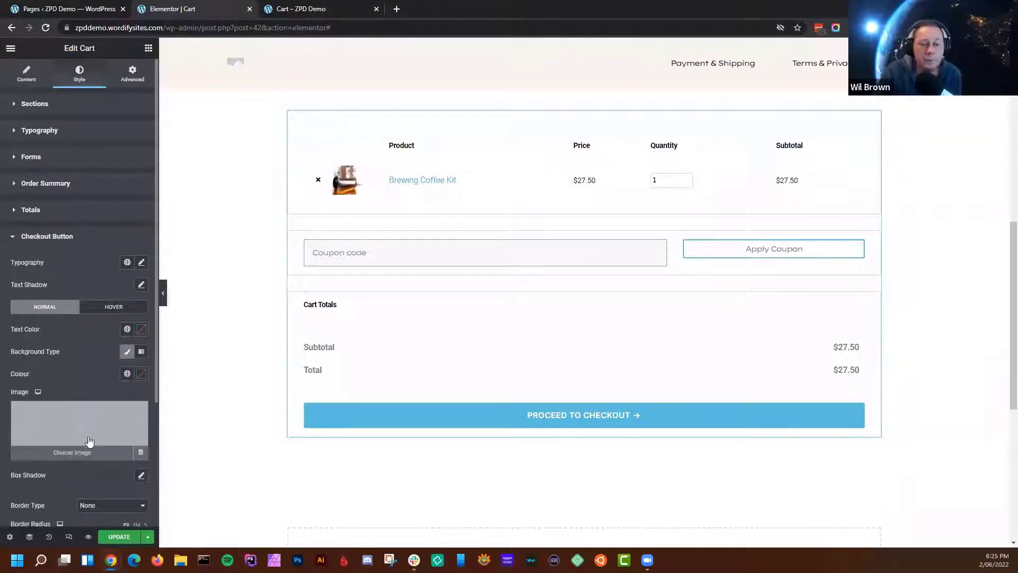
click(141, 375)
drag(111, 285, 127, 241)
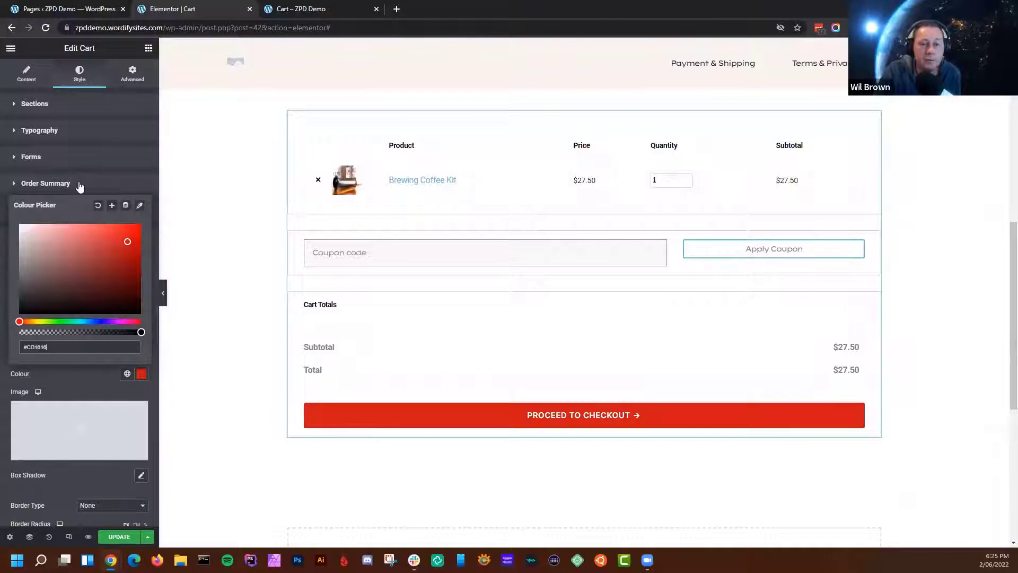
click(123, 191)
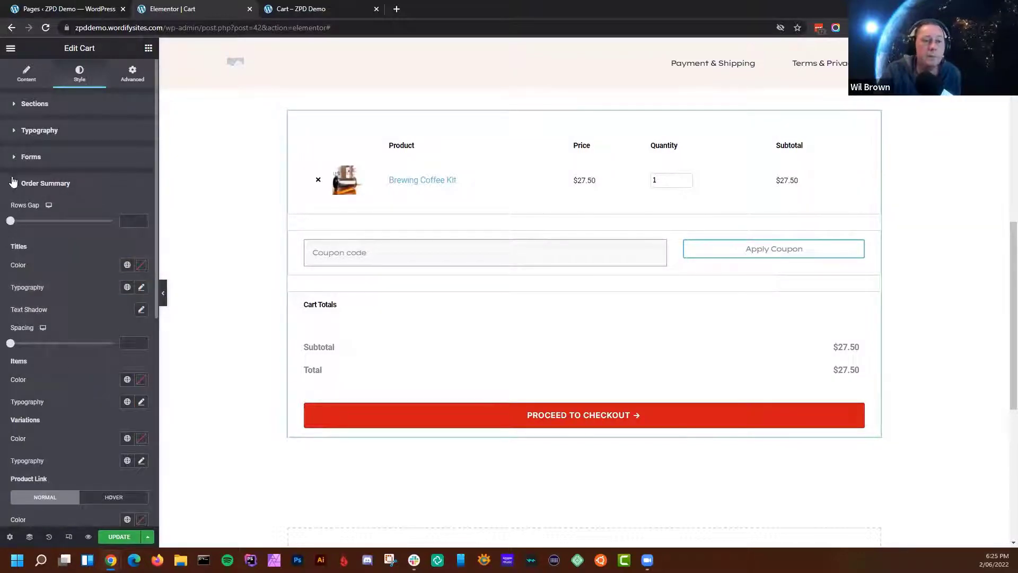
click(14, 187)
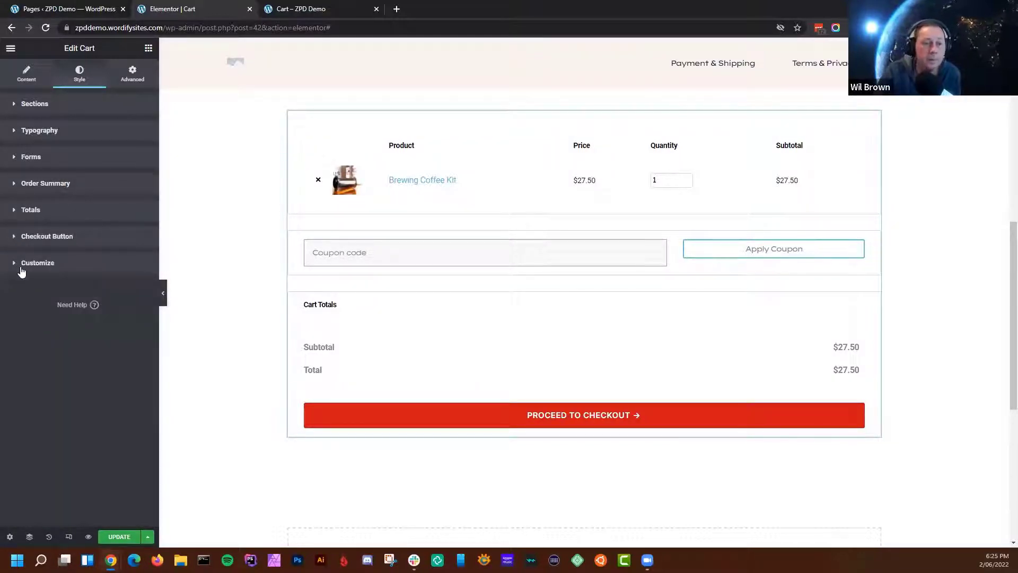
Add Order Summary, Coupon and Totals to the cart sections selected for individual customization
click(14, 265)
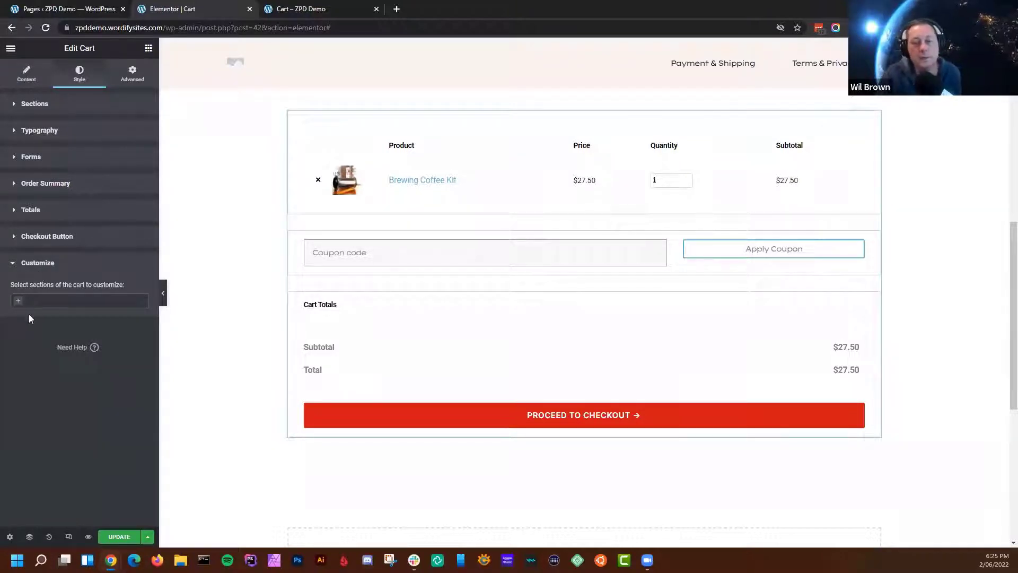
click(14, 303)
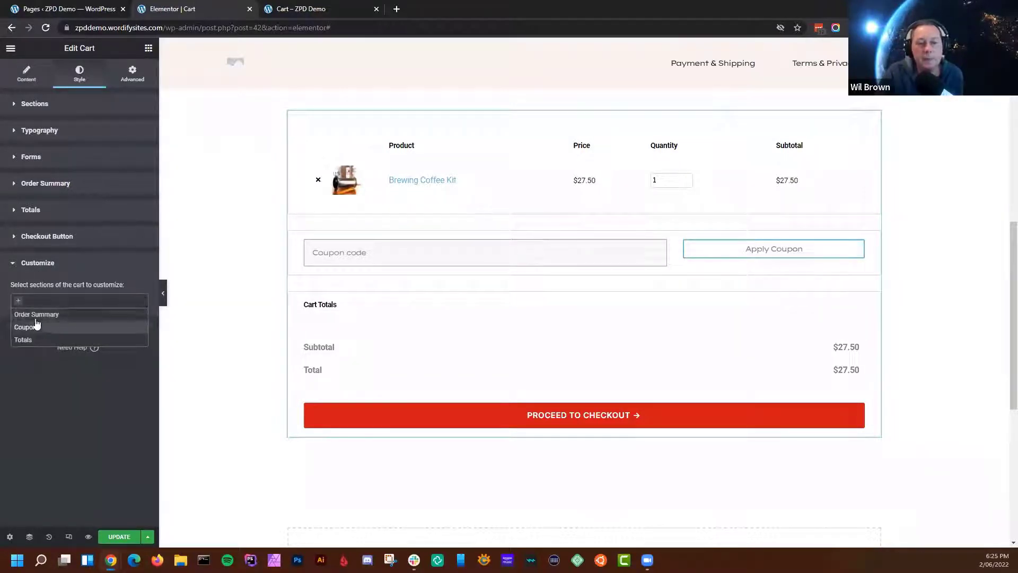
click(34, 316)
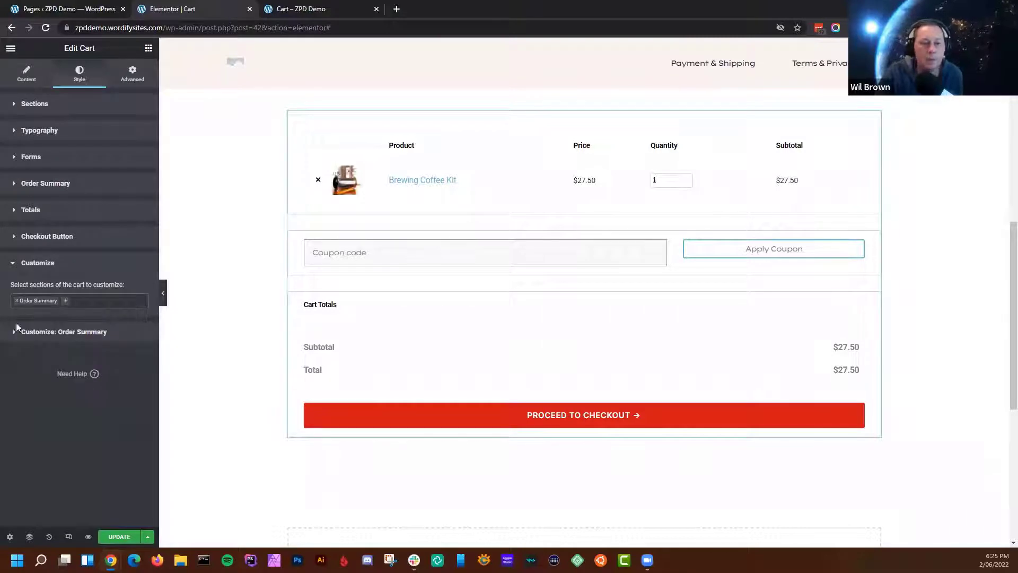
click(68, 305)
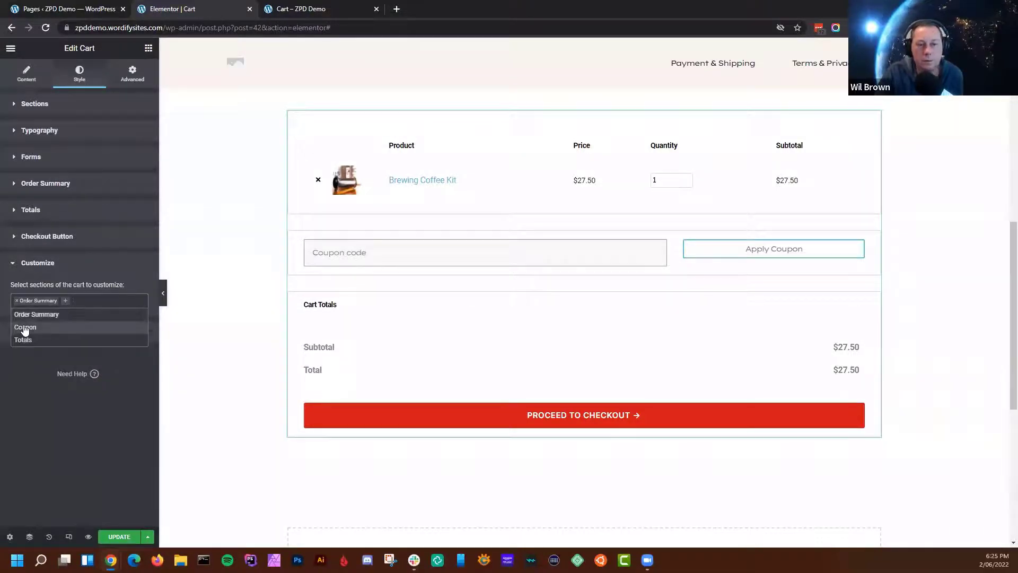
click(26, 330)
click(95, 302)
click(32, 346)
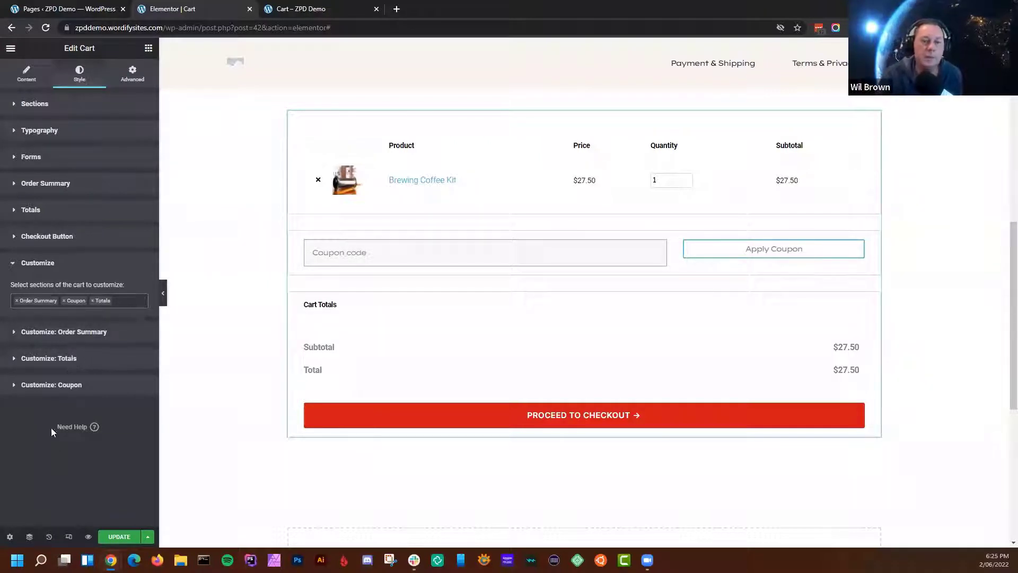
Set the background color of the customized Coupon section to a bright green
click(21, 386)
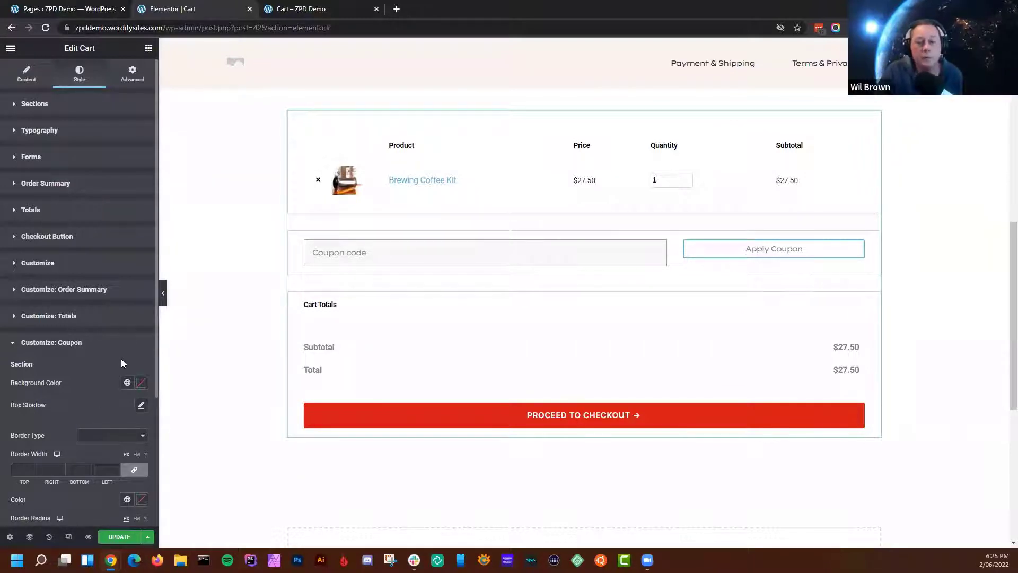
scroll(121, 359, down, 1)
click(141, 332)
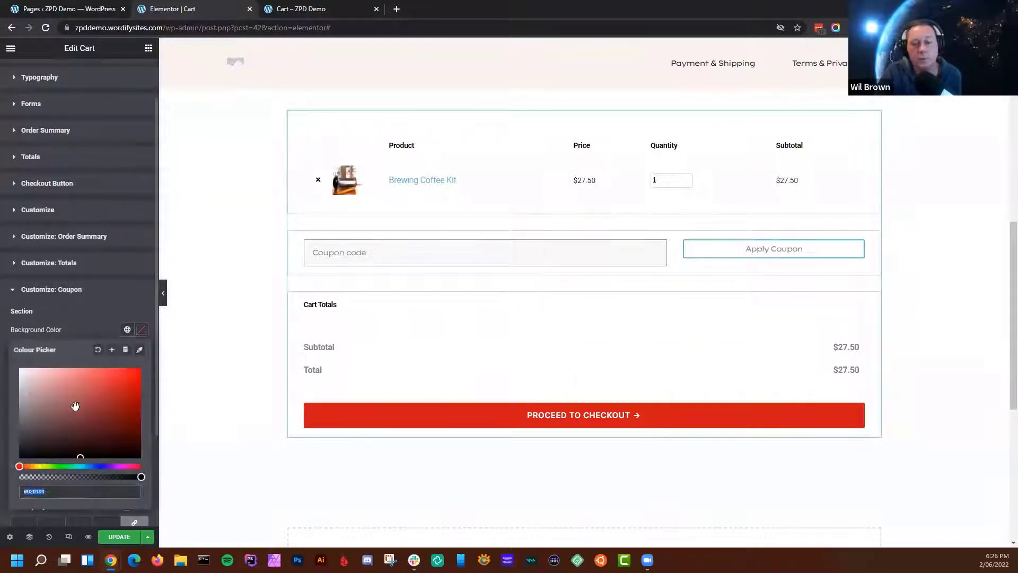
drag(82, 466, 48, 466)
drag(97, 411, 134, 386)
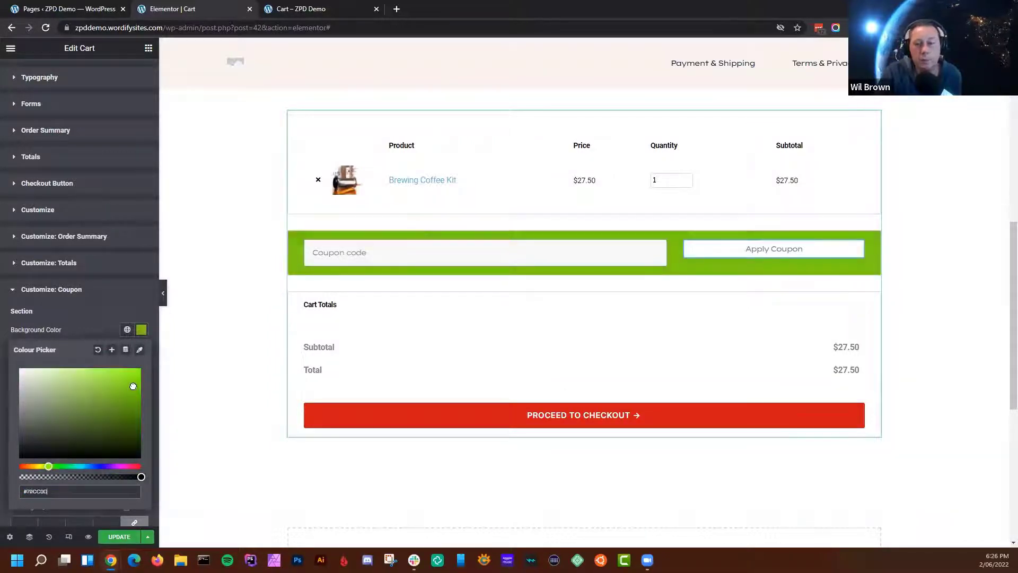
click(98, 290)
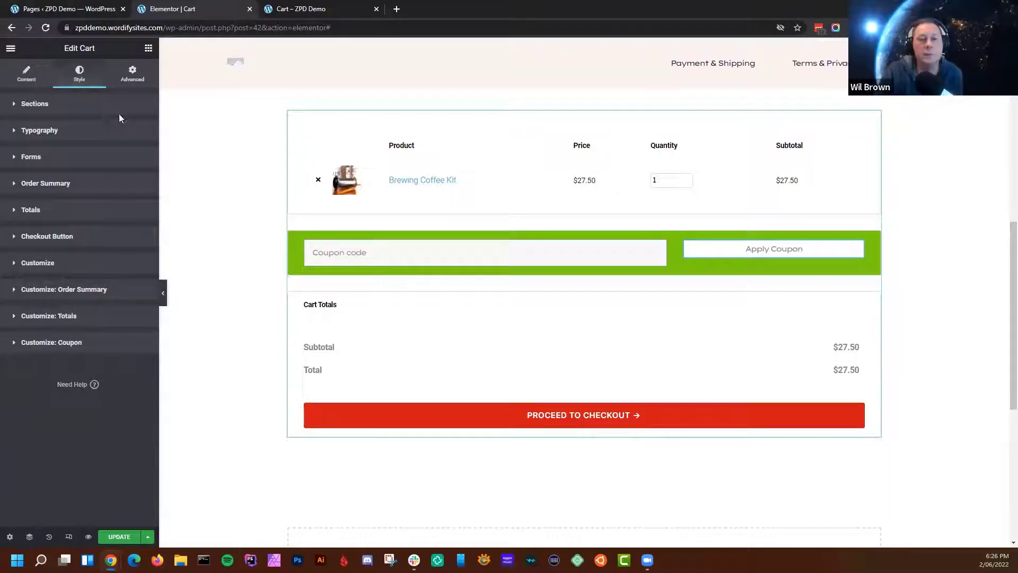
Look over the Cart widget's advanced settings, and revisit its content and style settings
click(138, 74)
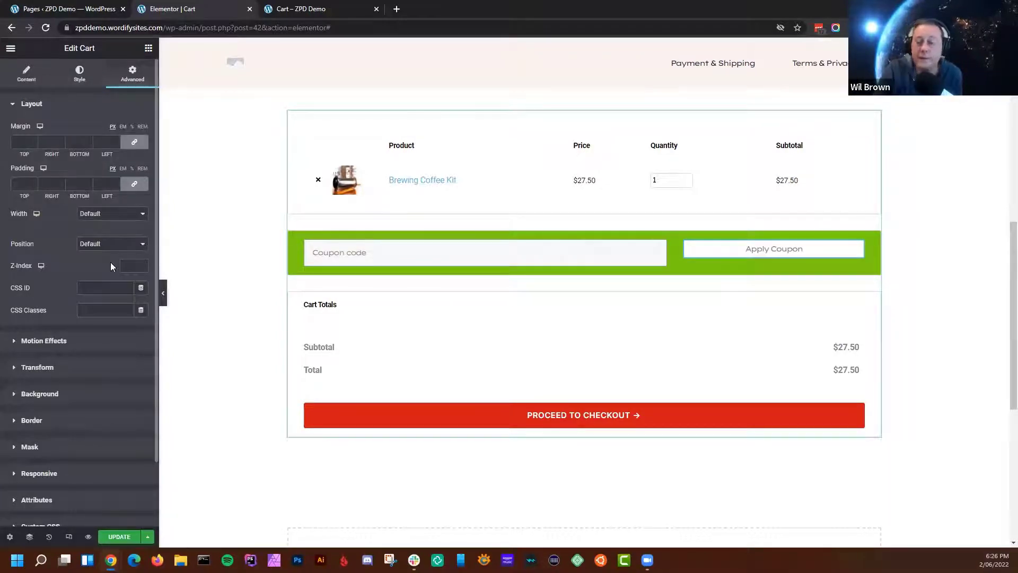
scroll(17, 310, down, 2)
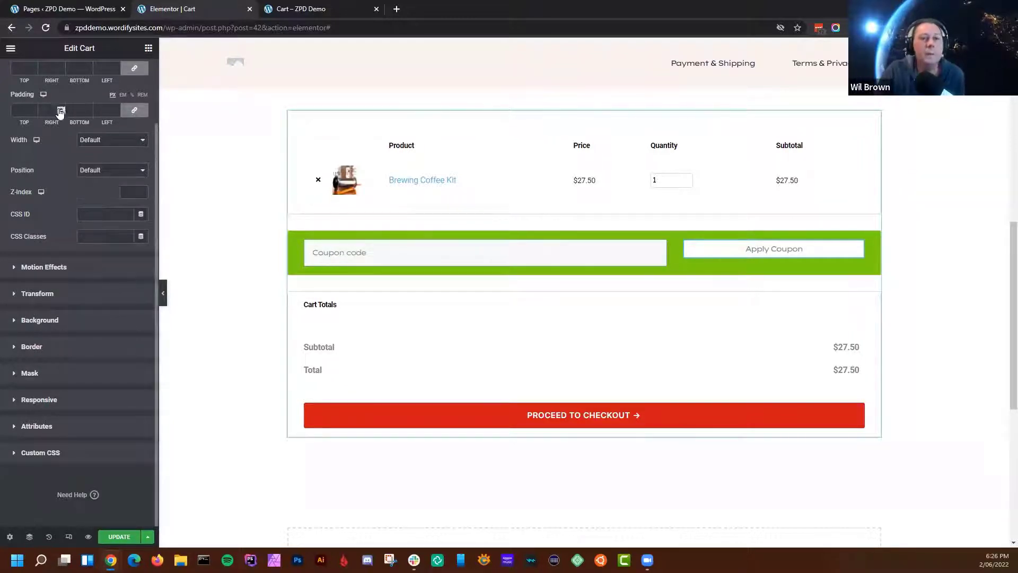
scroll(72, 106, up, 3)
click(27, 74)
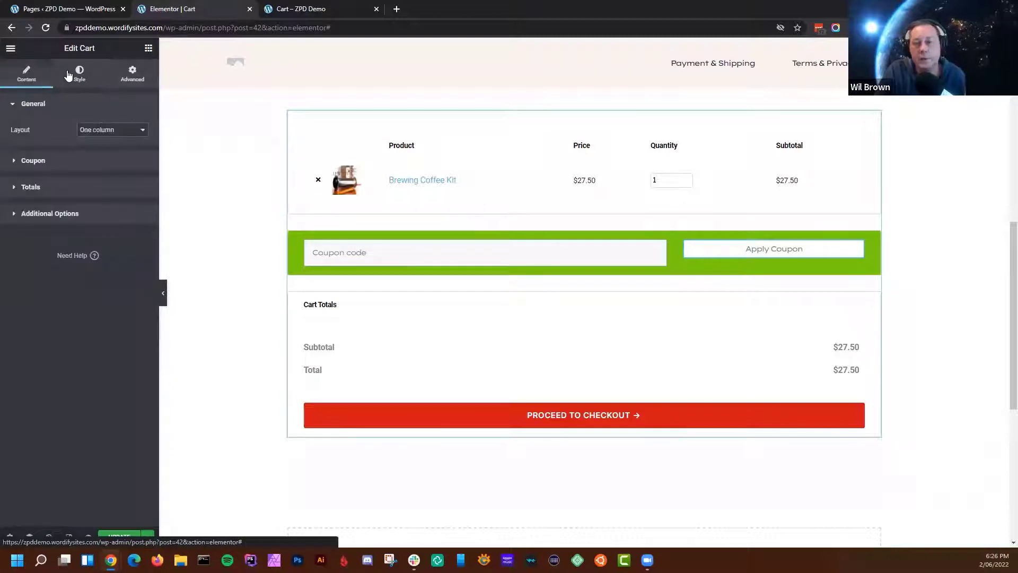
click(80, 73)
Delete the old WooCommerce Pages widget showing the Cart Page beneath the MY CART heading
scroll(395, 318, down, 5)
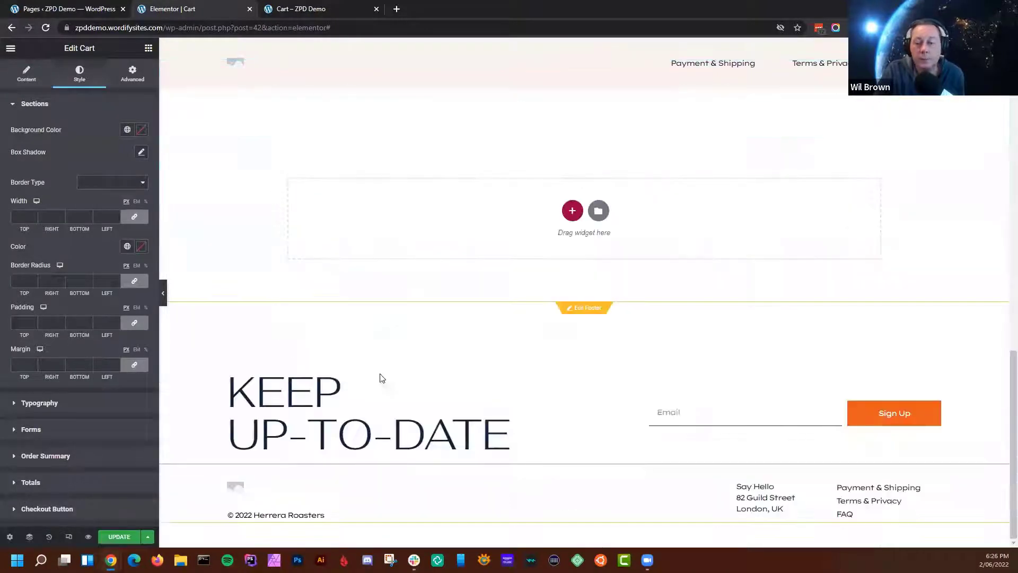
scroll(414, 466, up, 6)
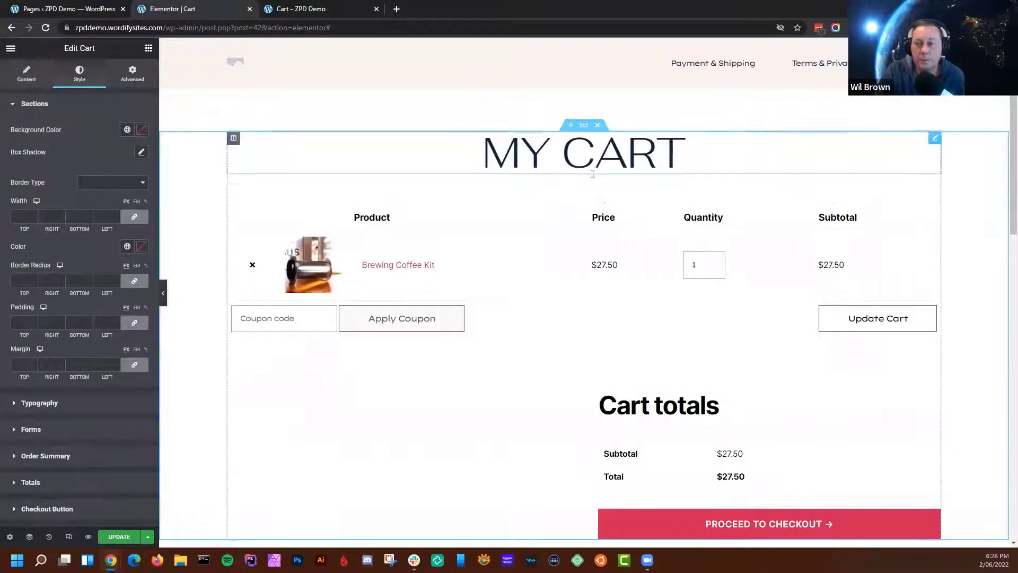
click(515, 253)
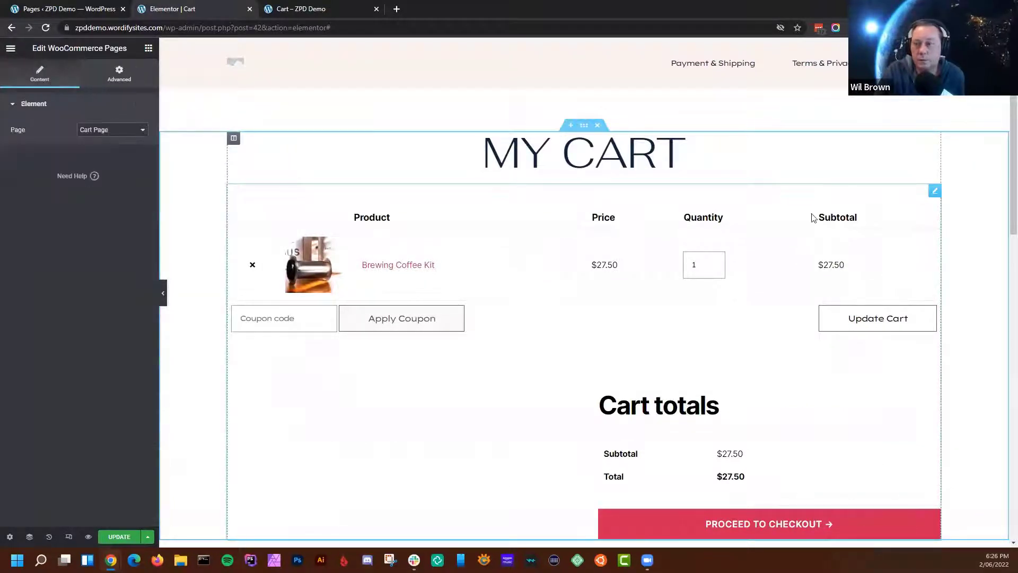
right_click(933, 193)
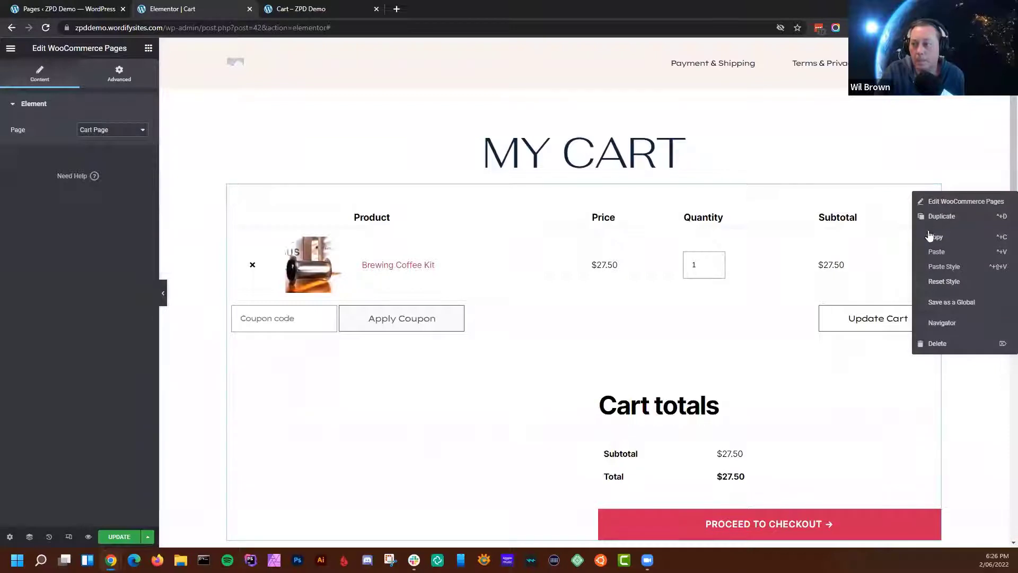
click(938, 343)
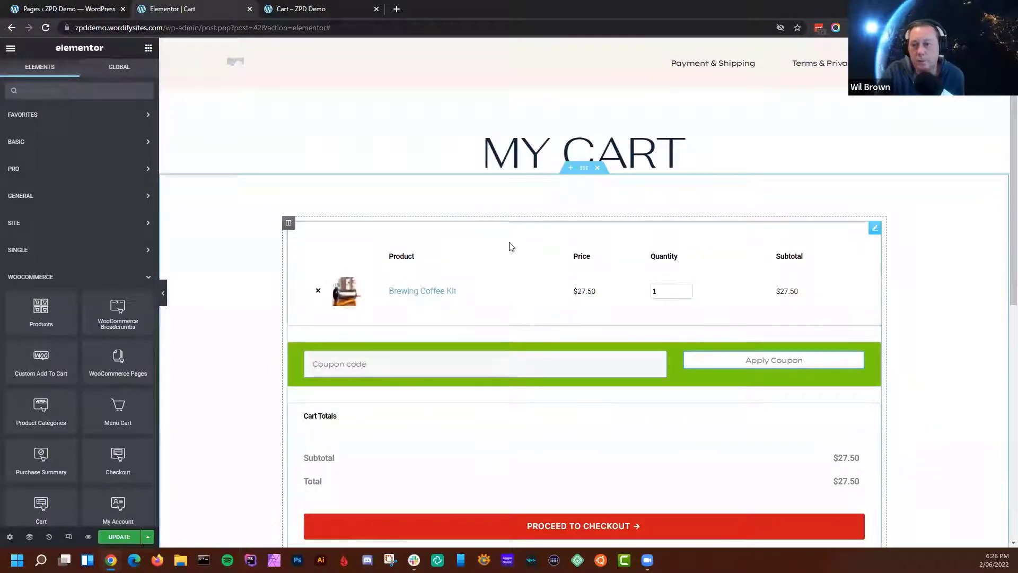
Update the page and save it as the site's WooCommerce cart page
drag(505, 261, 529, 185)
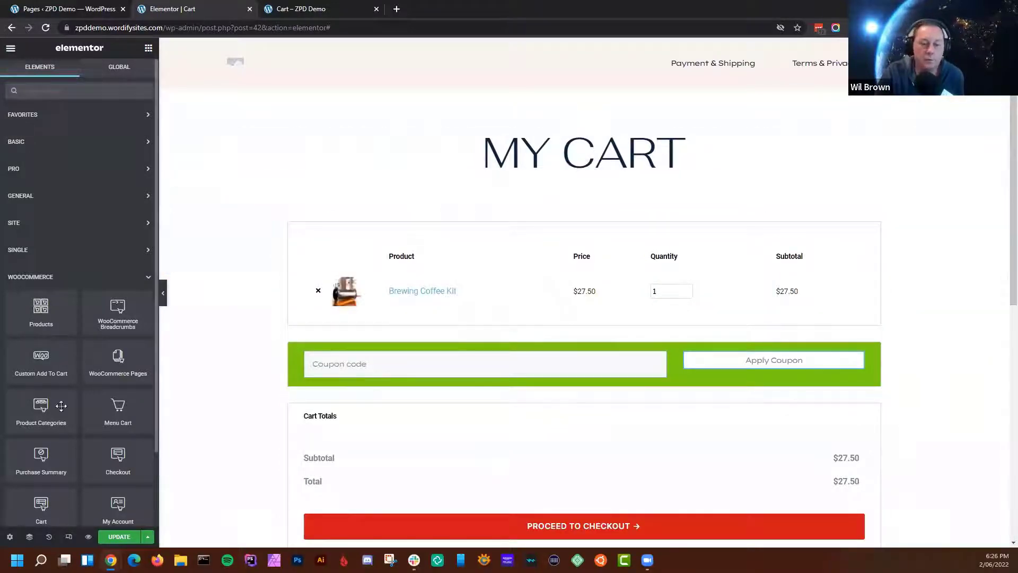
click(119, 537)
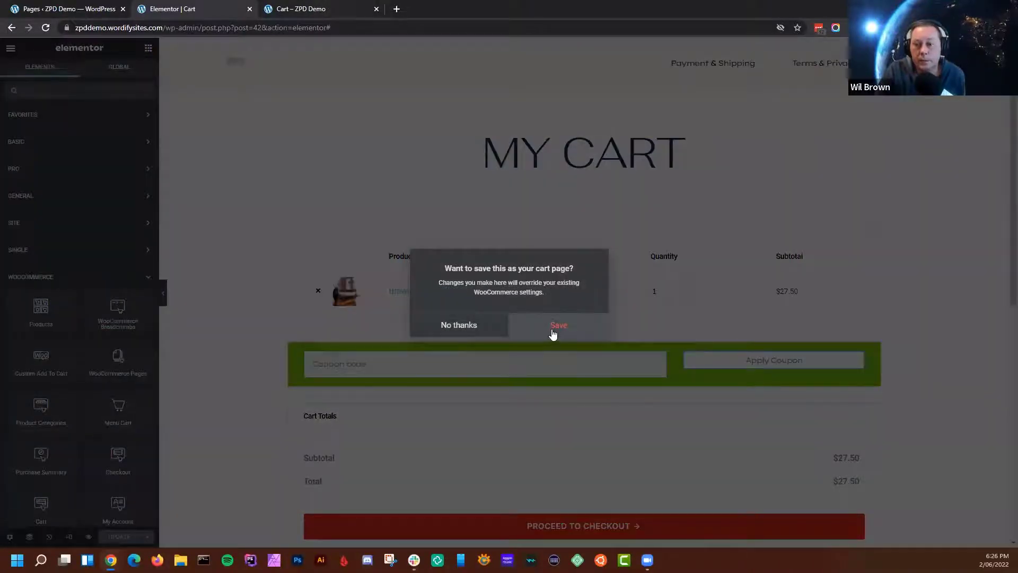
click(427, 315)
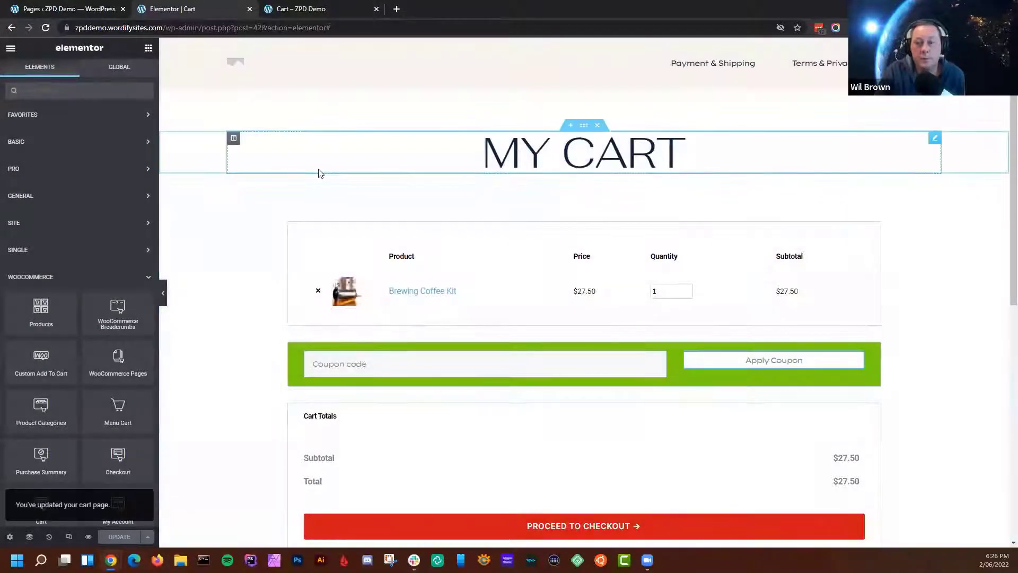
Check the live site's cart by reopening it from the home page and reloading it, and close that browser tab
click(321, 12)
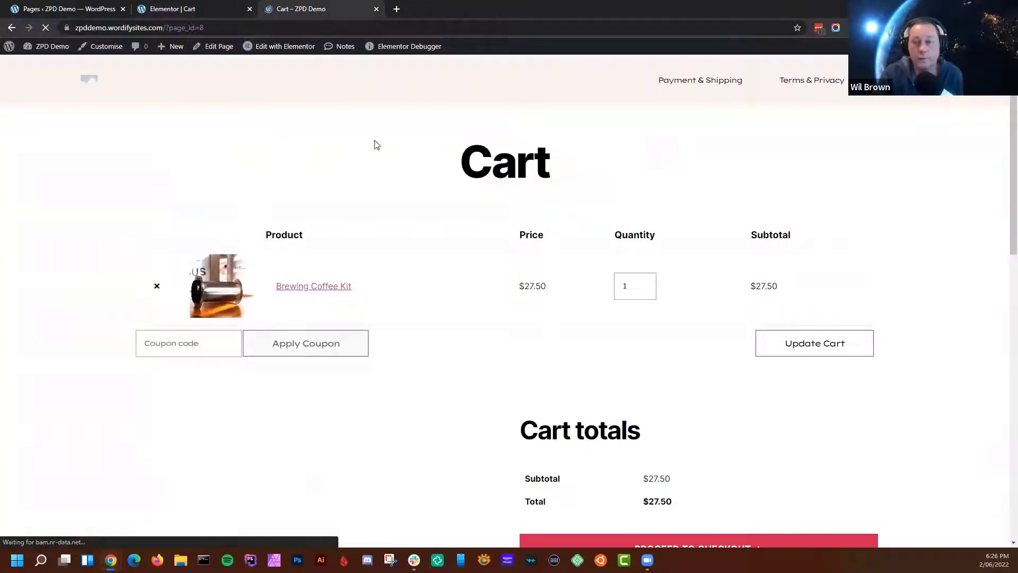
click(209, 9)
click(334, 8)
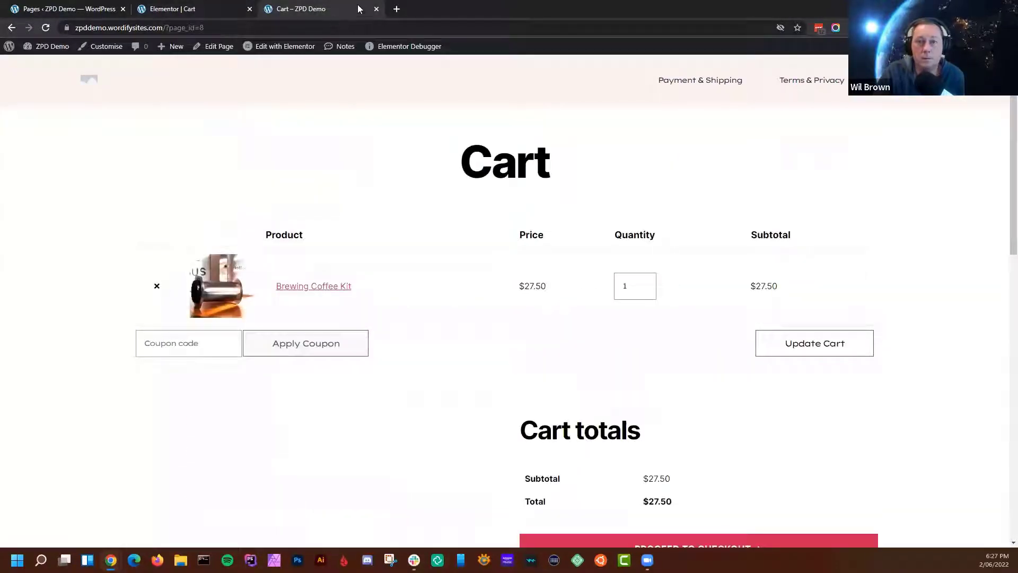
click(94, 85)
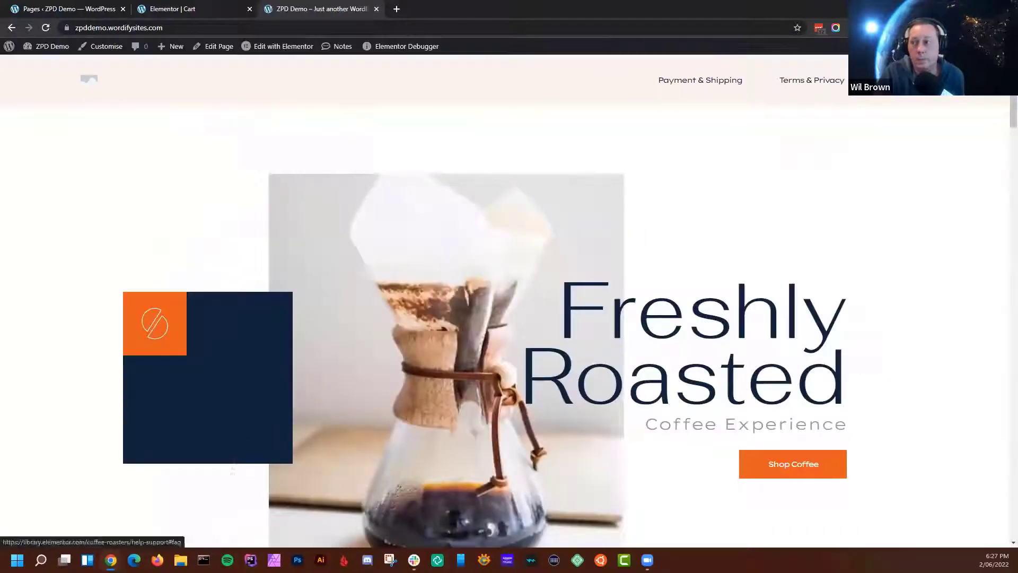
click(913, 80)
click(913, 187)
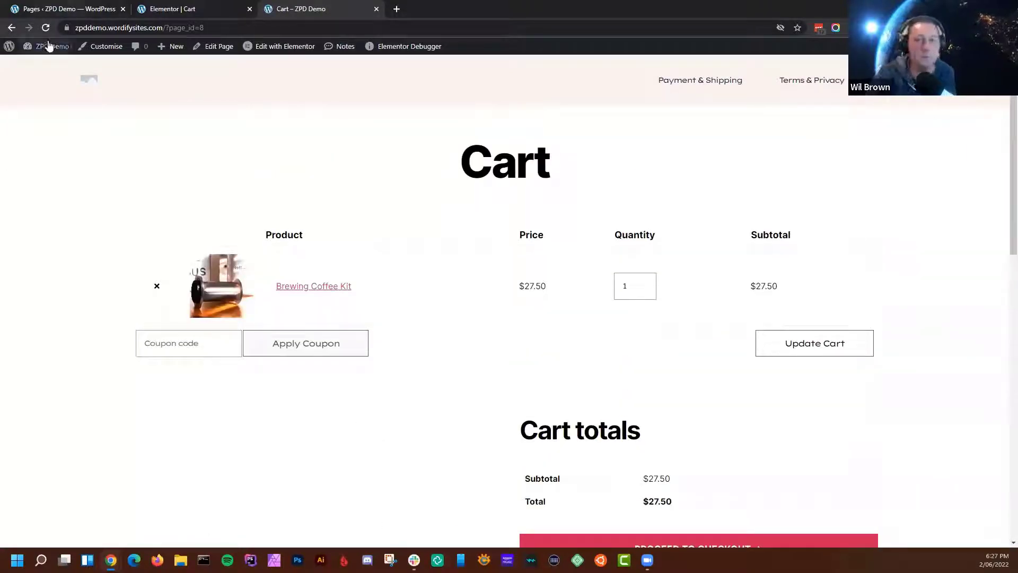
click(46, 28)
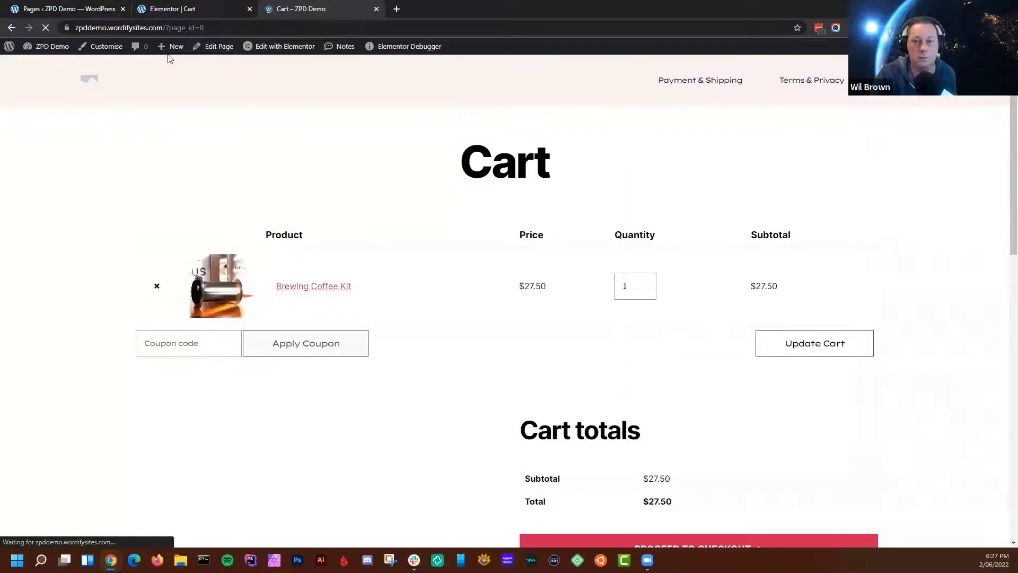
click(376, 9)
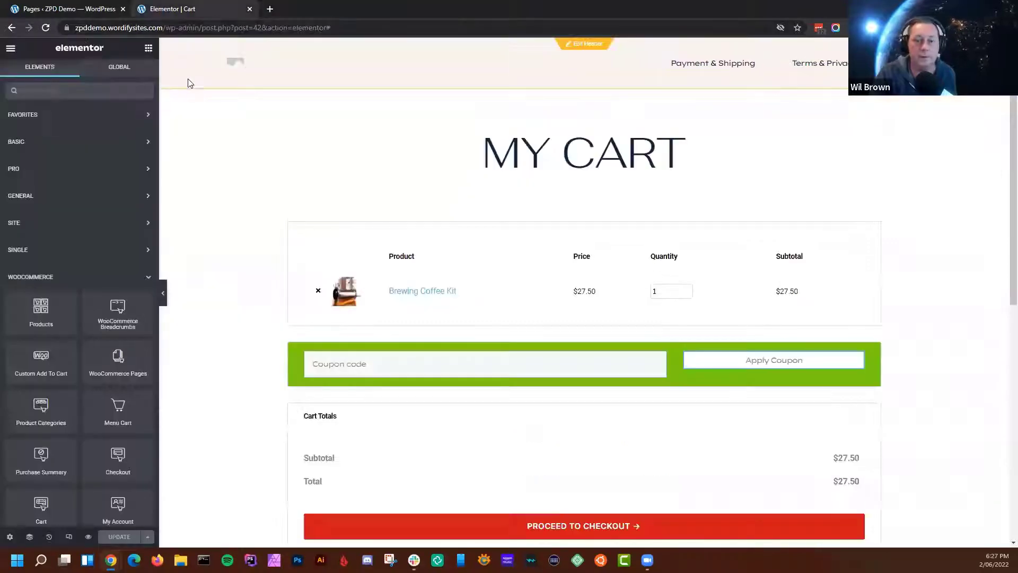
Preview the edited cart page in a new browser tab and review its layout down to the footer
click(87, 536)
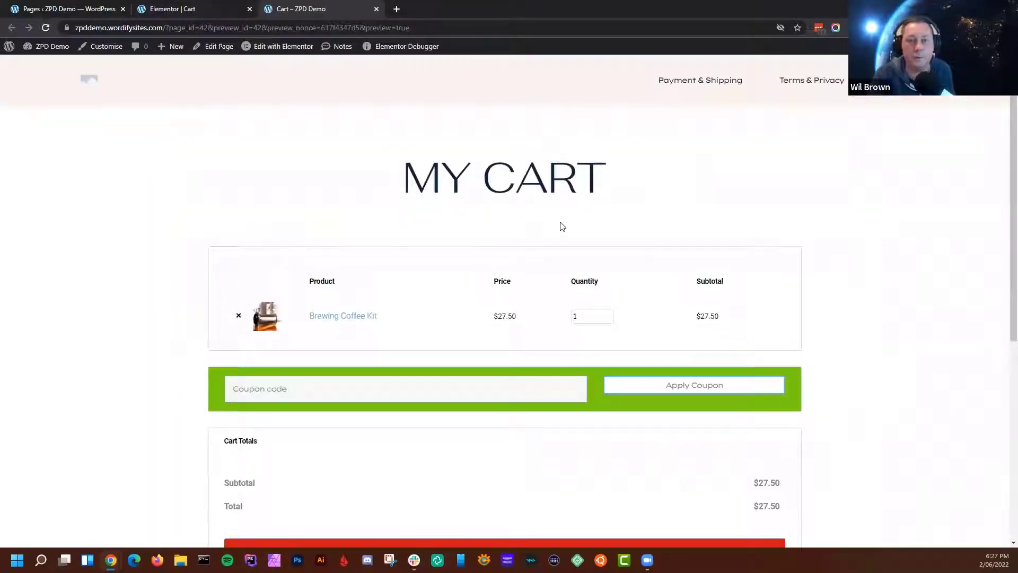
scroll(562, 227, down, 6)
scroll(562, 226, up, 6)
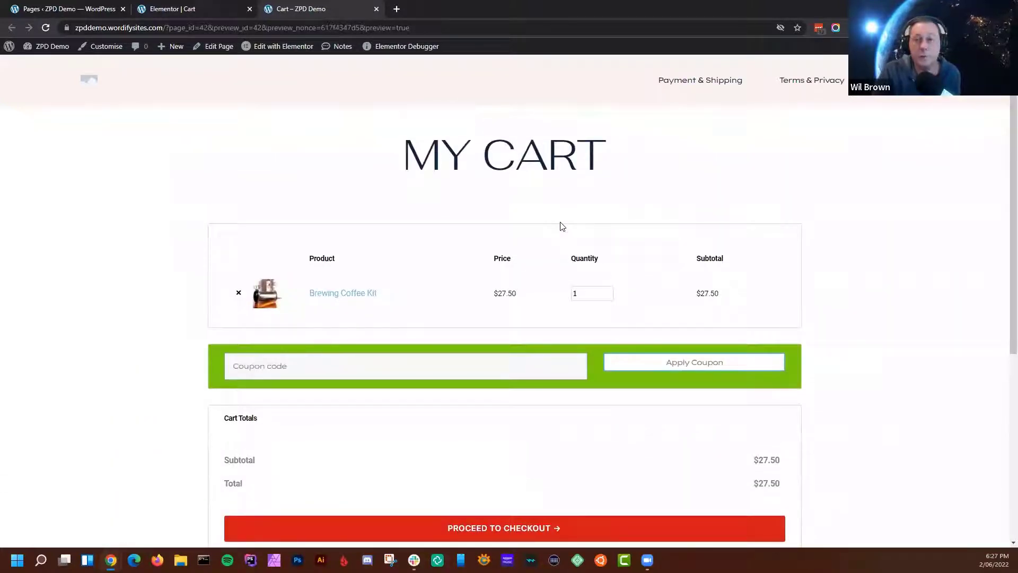
scroll(434, 197, down, 6)
scroll(434, 197, up, 6)
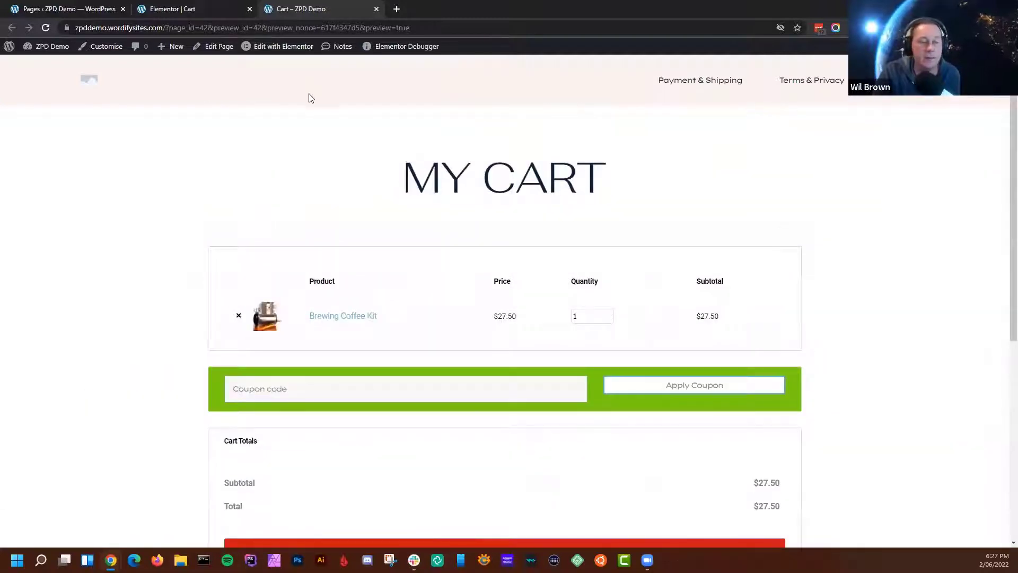
scroll(352, 182, down, 6)
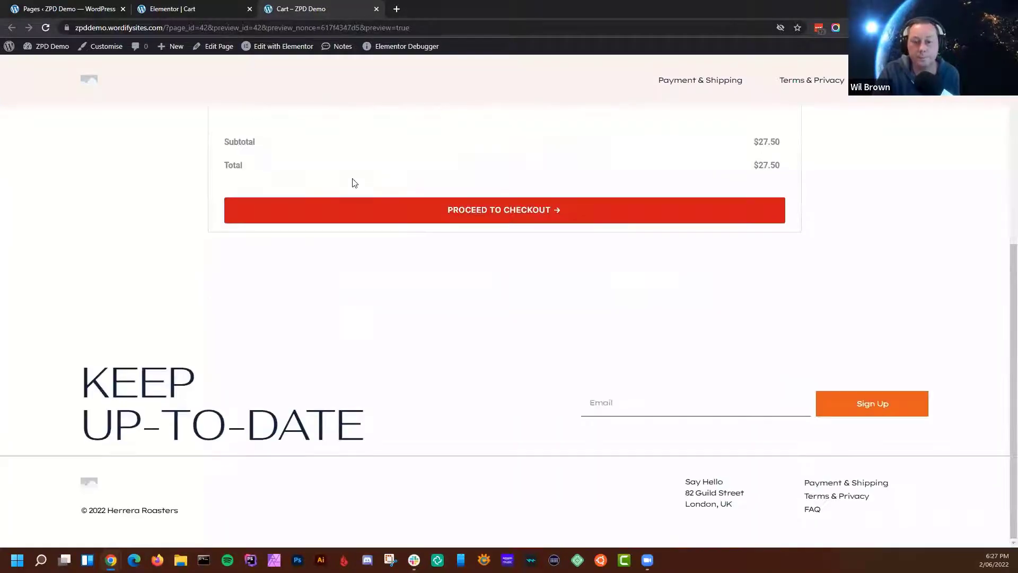
Update the Brewing Coffee Kit quantity to 2 in the previewed cart
scroll(352, 182, up, 5)
scroll(355, 183, down, 5)
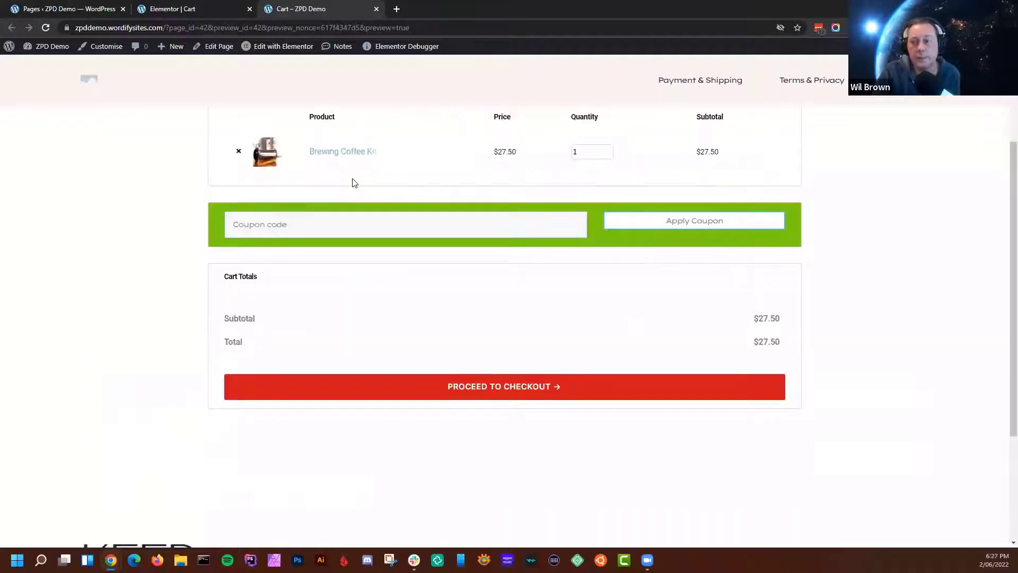
scroll(355, 183, up, 6)
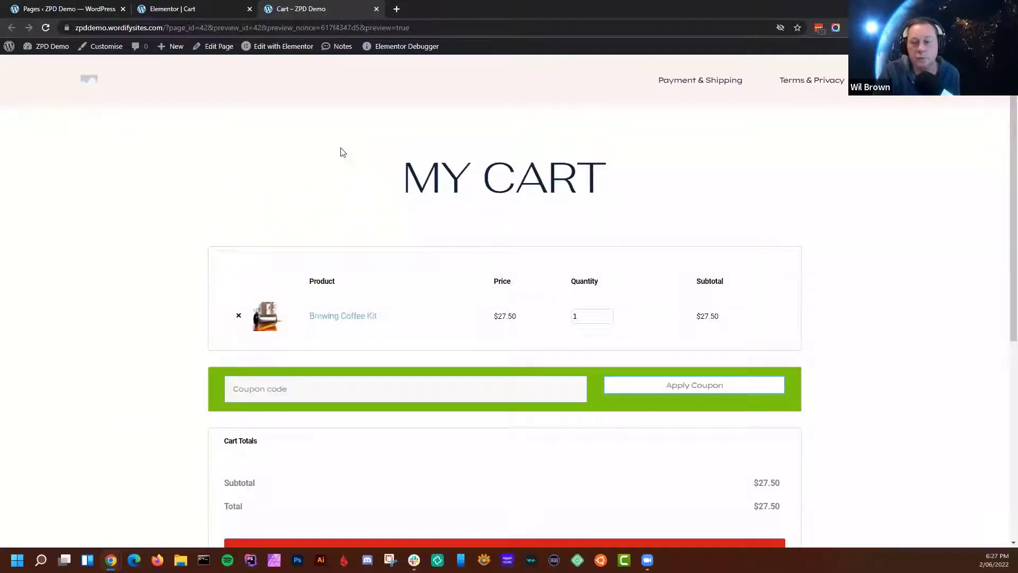
double_click(588, 317)
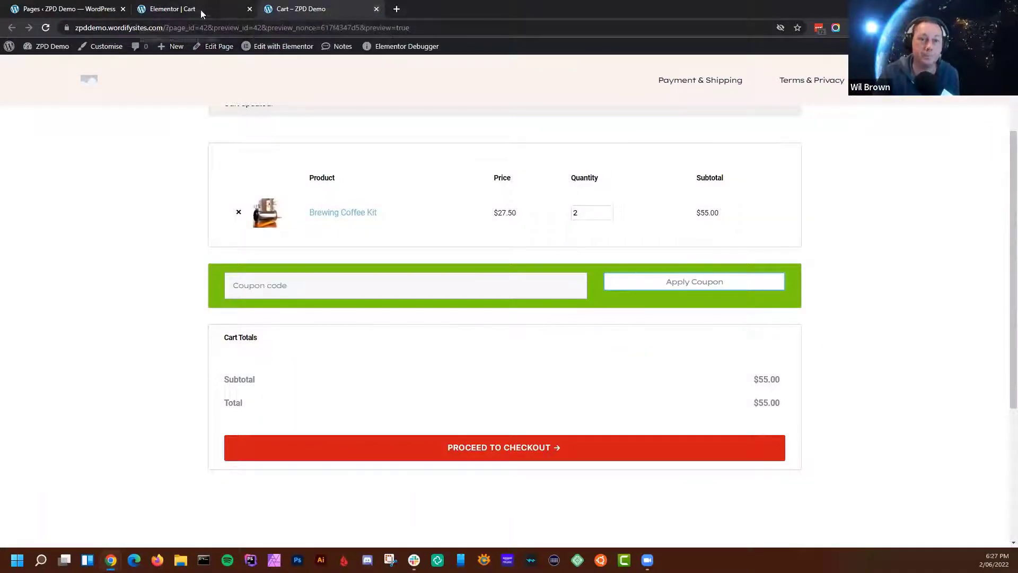
Close the cart editor and preview tabs, and open the Elementor version of the Checkout page for editing in a new tab
click(249, 10)
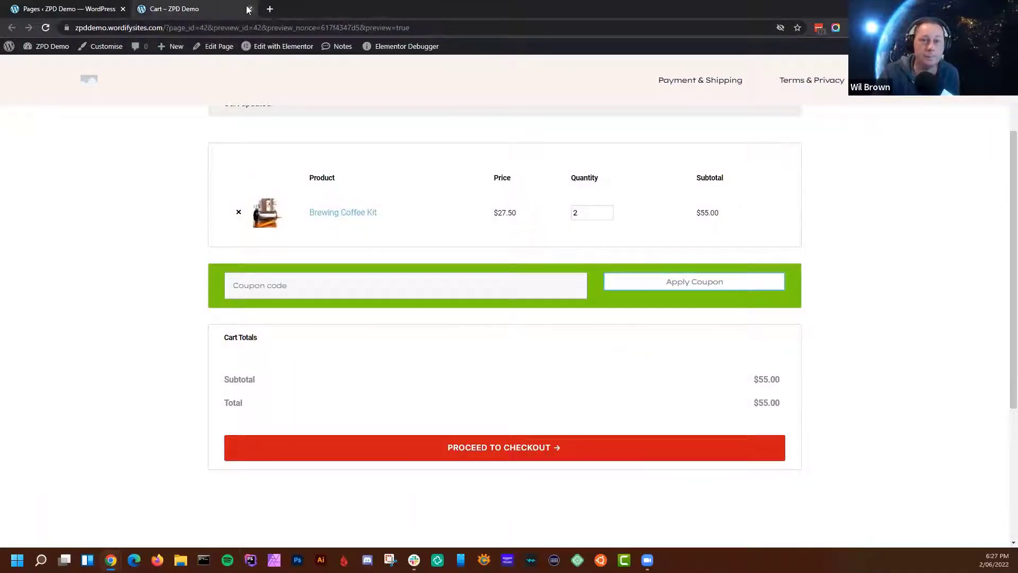
click(249, 10)
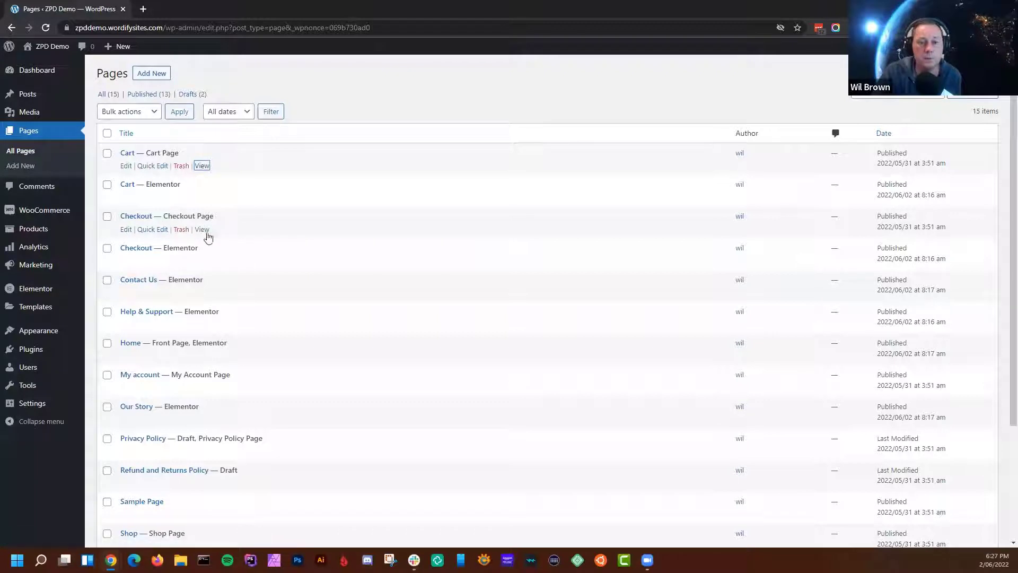
middle_click(241, 260)
click(209, 6)
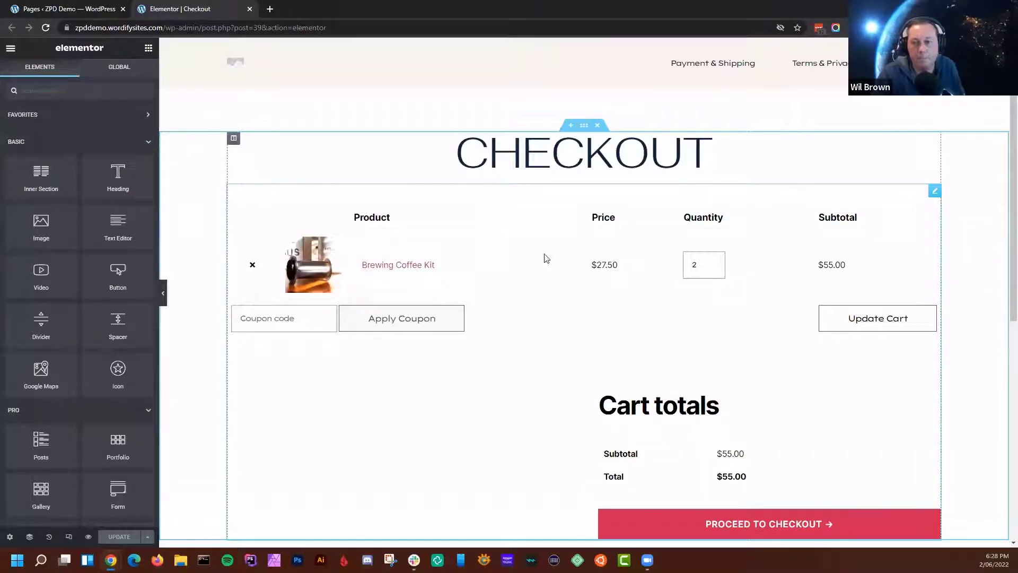
Switch the WooCommerce Pages widget beneath the CHECKOUT heading from the cart to Checkout Page
click(456, 206)
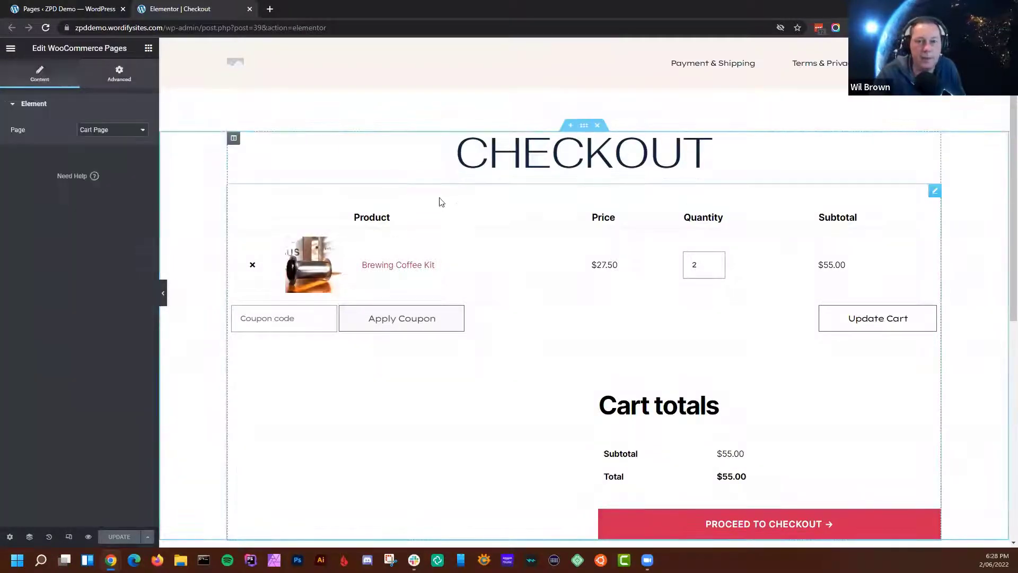
click(121, 132)
click(106, 162)
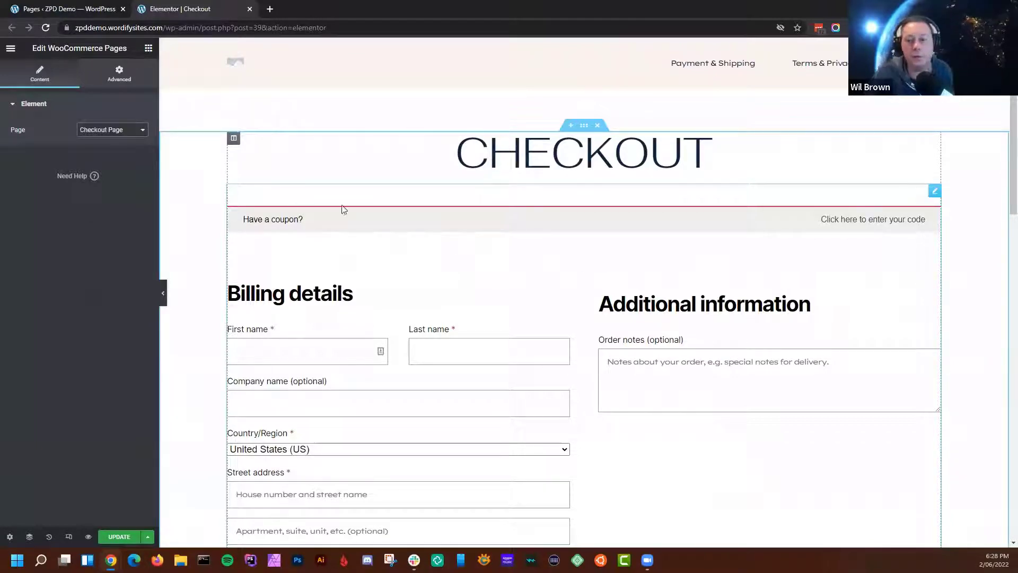
Add the WooCommerce Checkout widget to the empty area below the existing checkout form's Place Order button
scroll(556, 273, down, 10)
scroll(554, 280, down, 4)
click(148, 48)
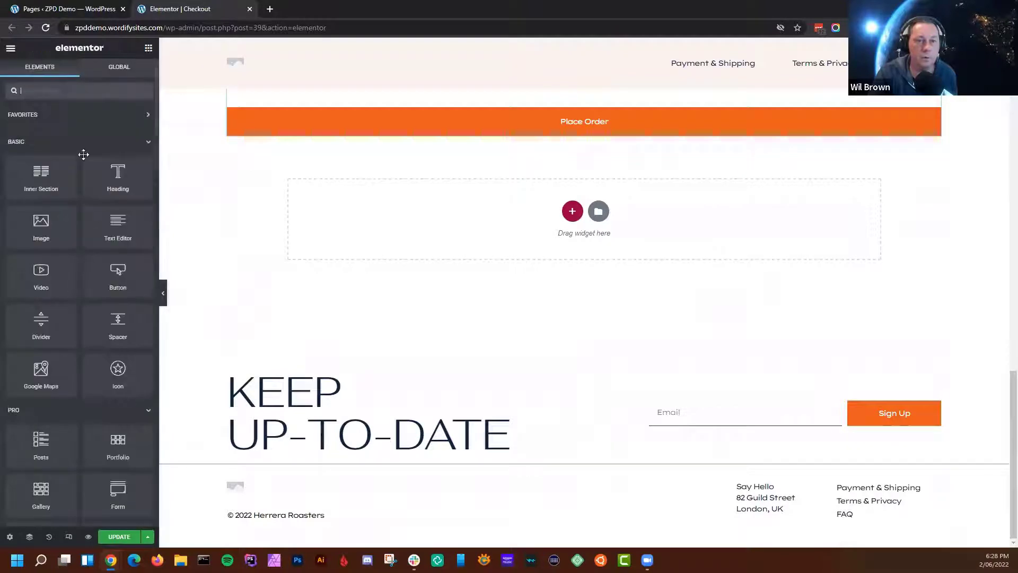
scroll(93, 352, down, 20)
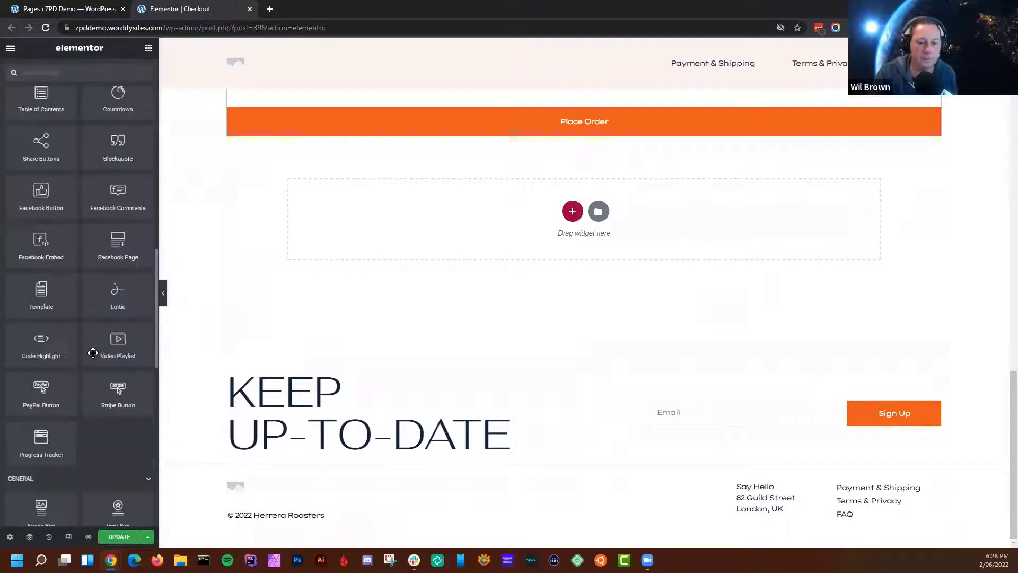
click(142, 486)
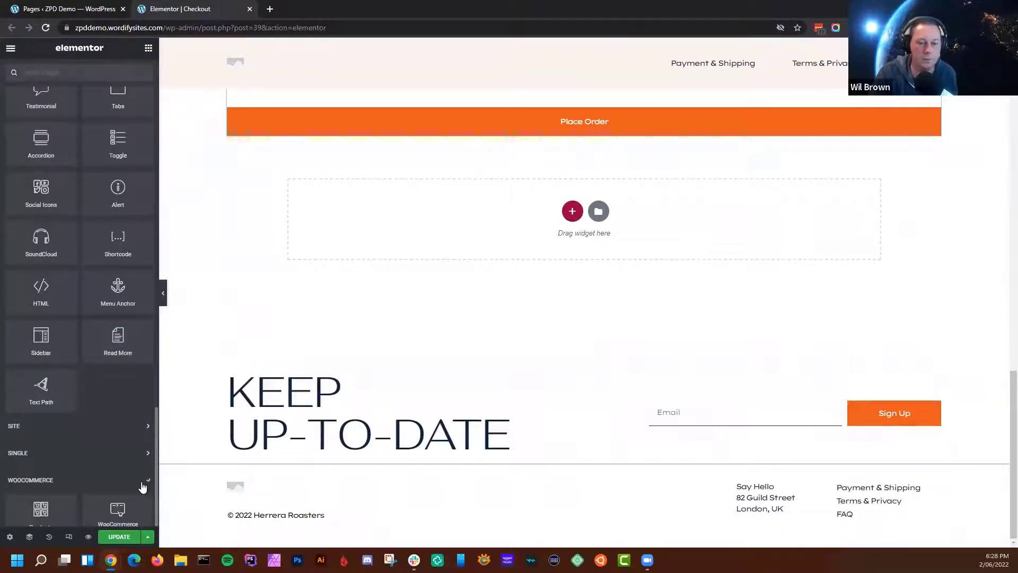
scroll(141, 483, down, 5)
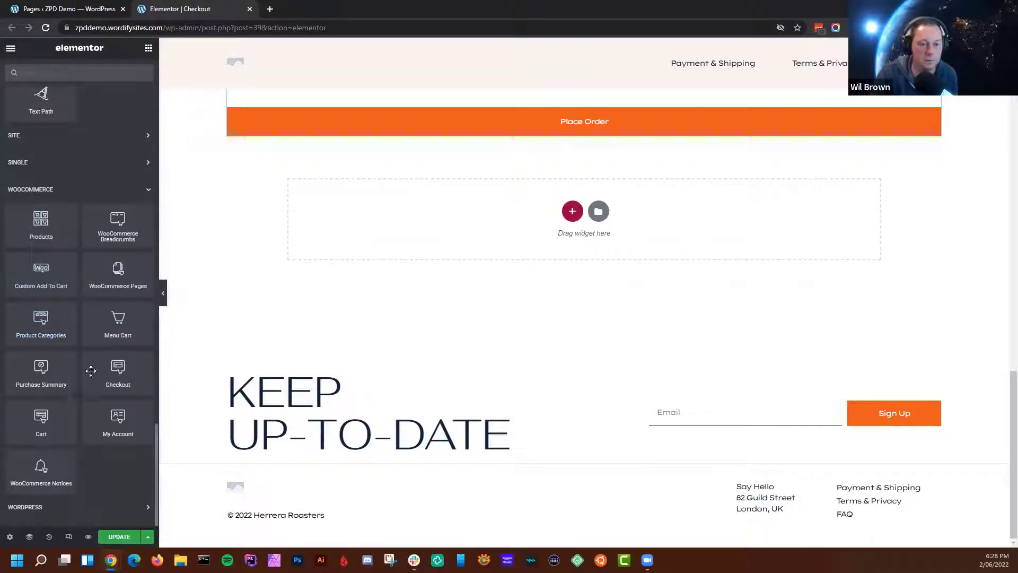
drag(570, 315, 79, 463)
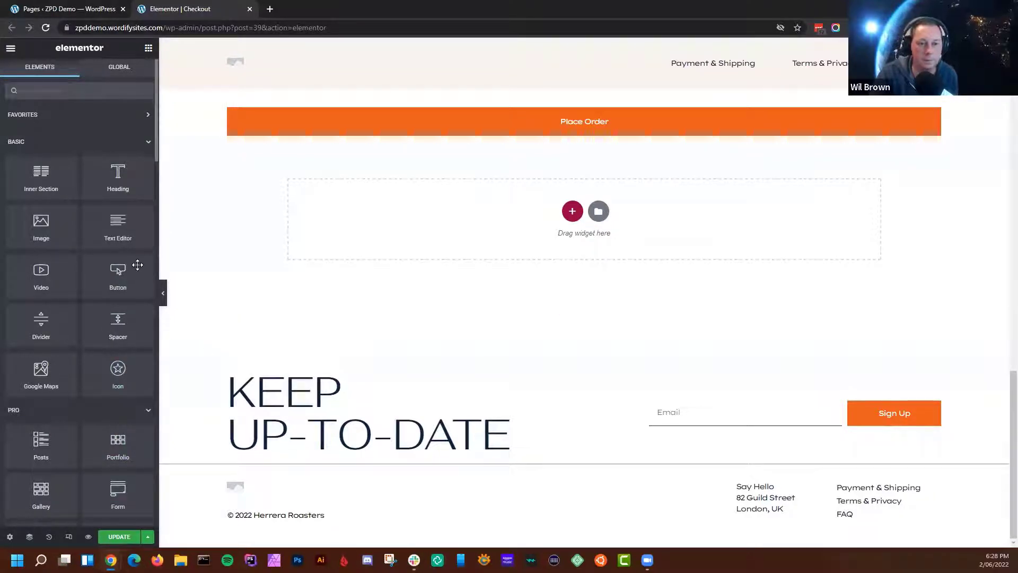
scroll(137, 266, down, 10)
scroll(137, 266, down, 10)
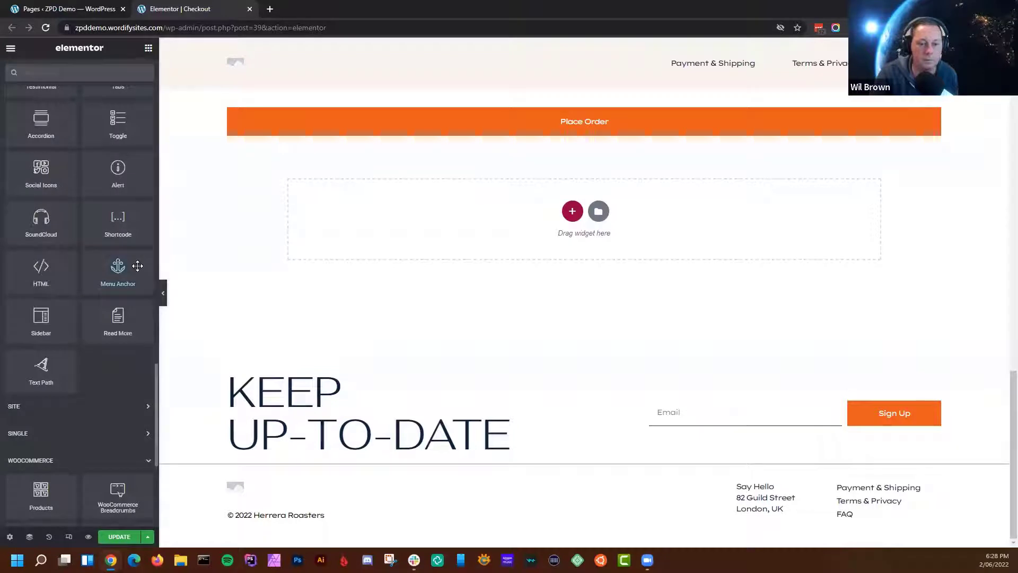
drag(118, 363, 486, 231)
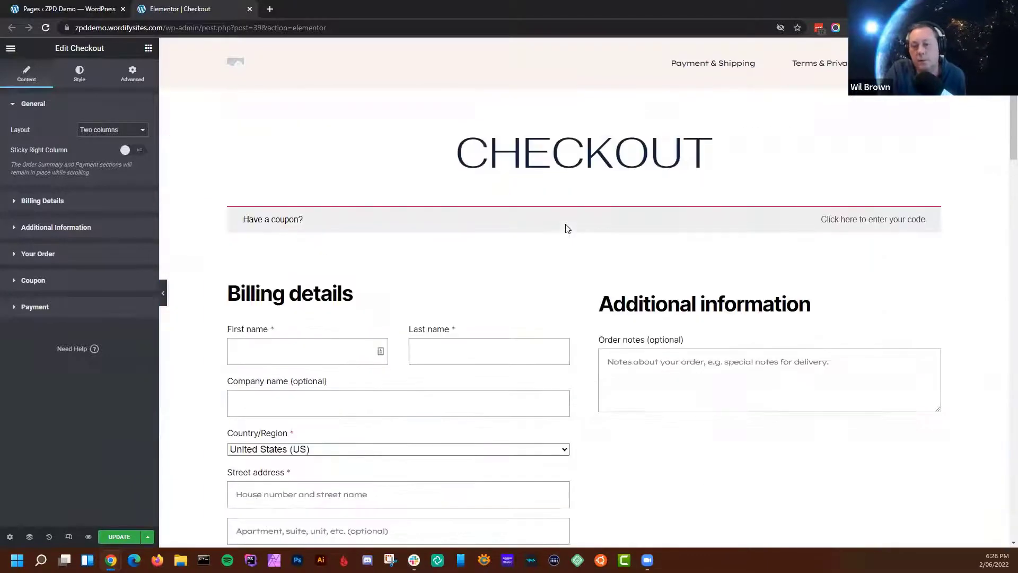
Compare the new Checkout widget's two-column and one-column layouts down the page, and set its layout to One column
scroll(566, 228, down, 7)
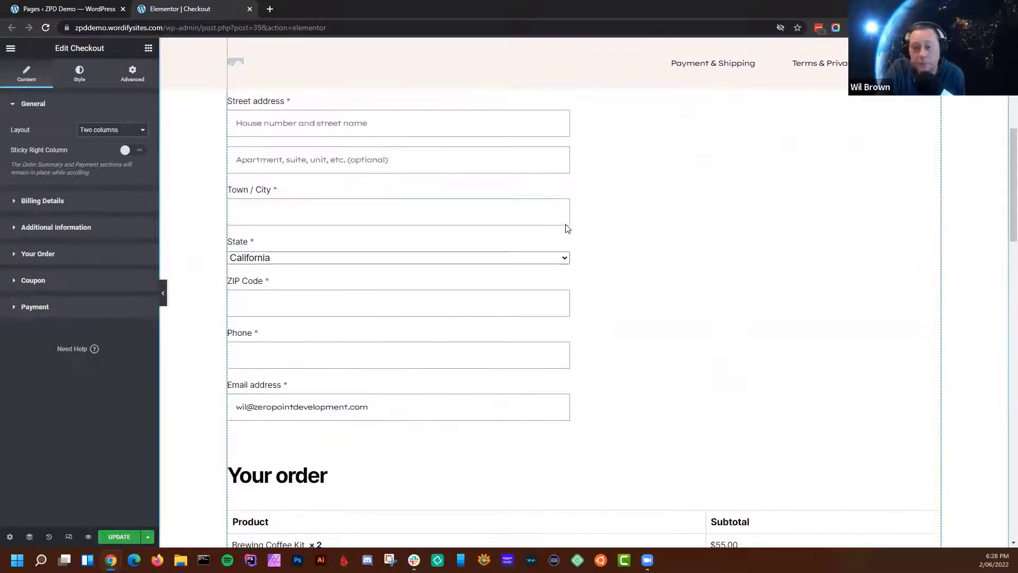
scroll(586, 272, down, 13)
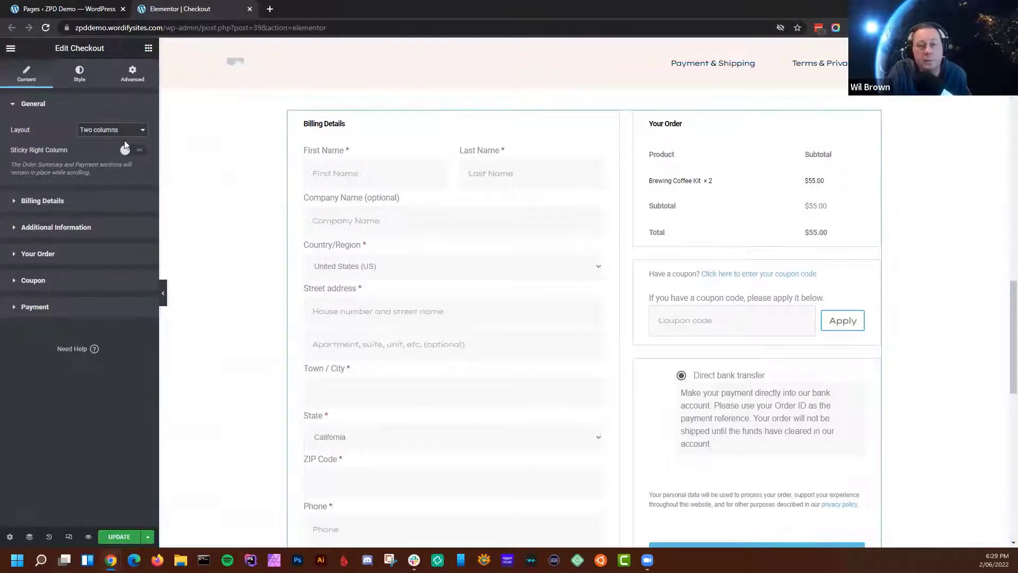
click(114, 130)
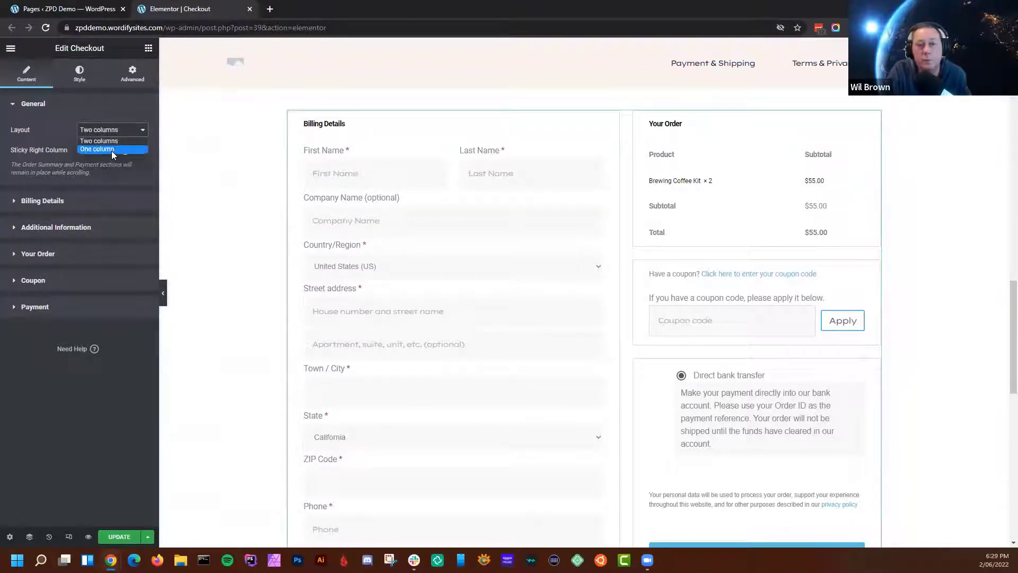
click(112, 150)
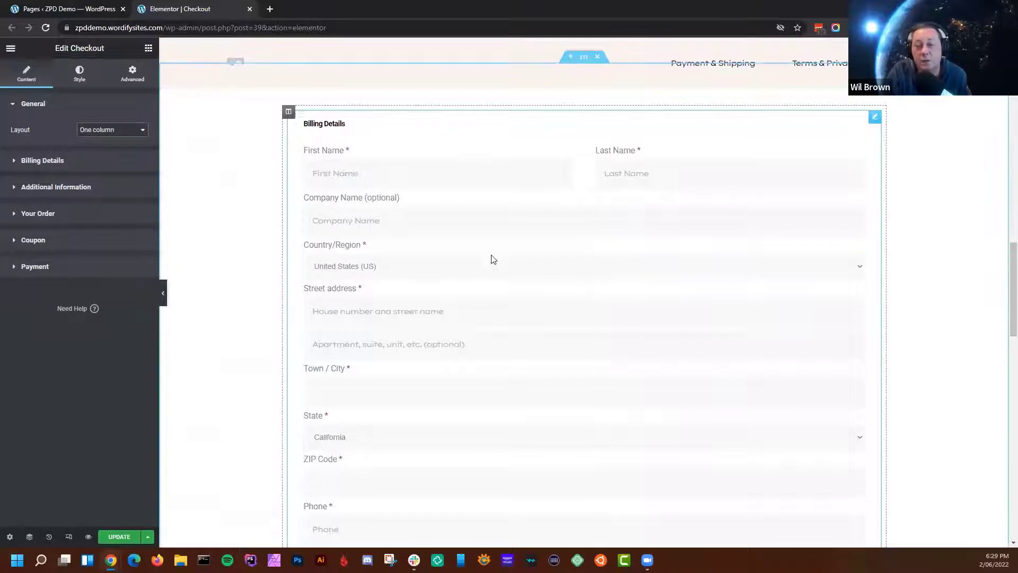
scroll(449, 303, down, 4)
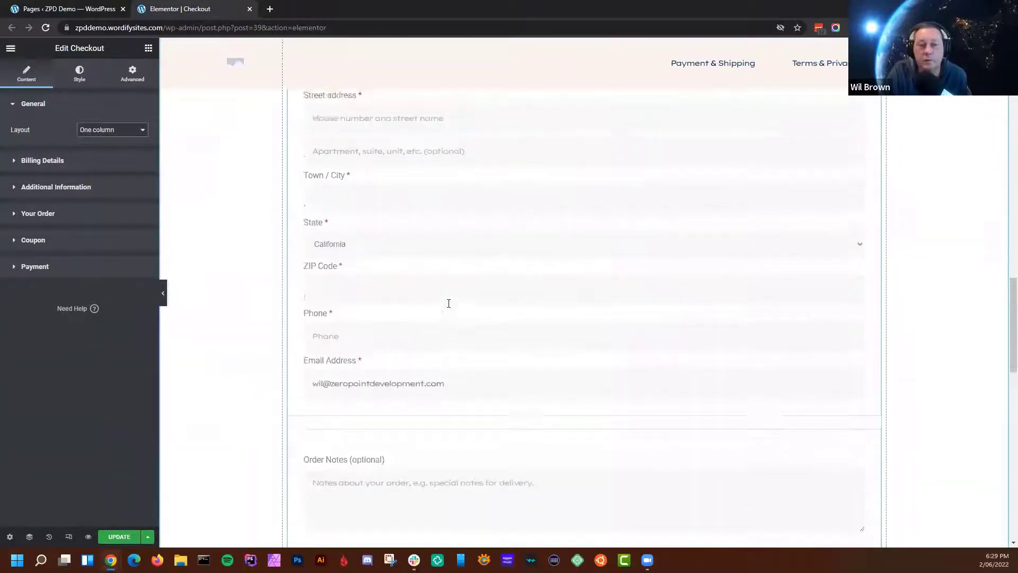
scroll(448, 302, up, 2)
click(122, 136)
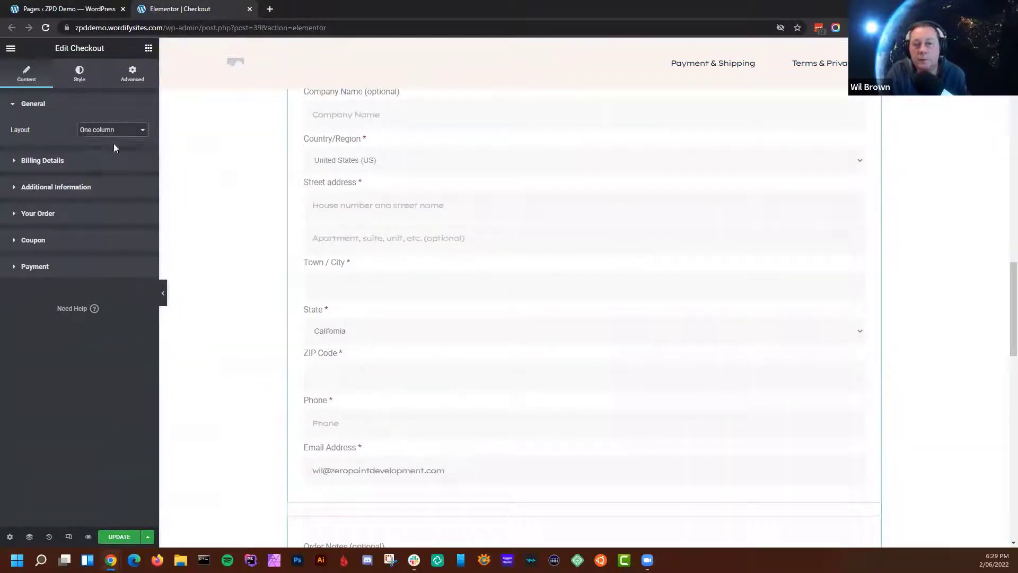
click(113, 141)
click(141, 130)
click(133, 150)
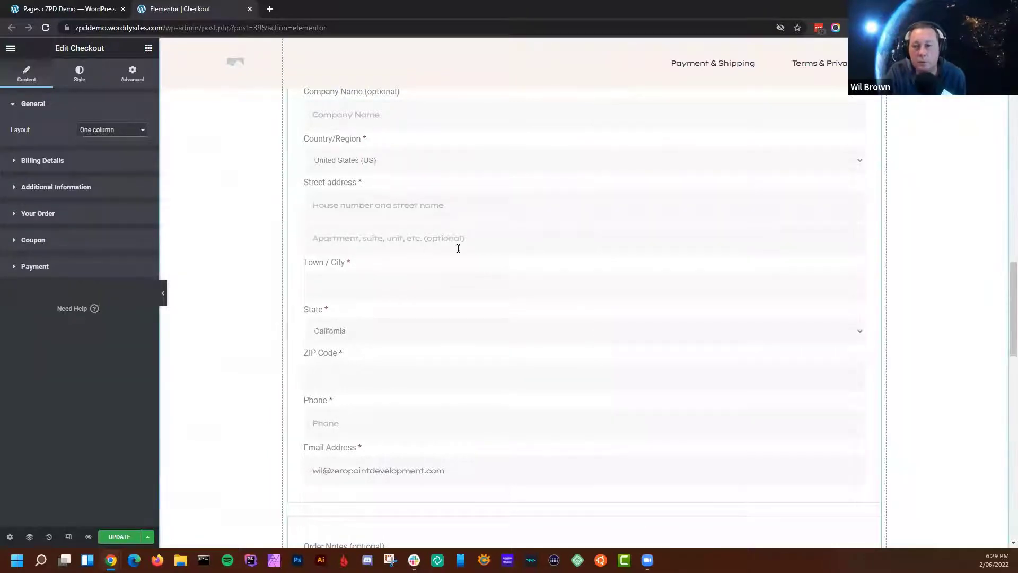
scroll(366, 192, down, 8)
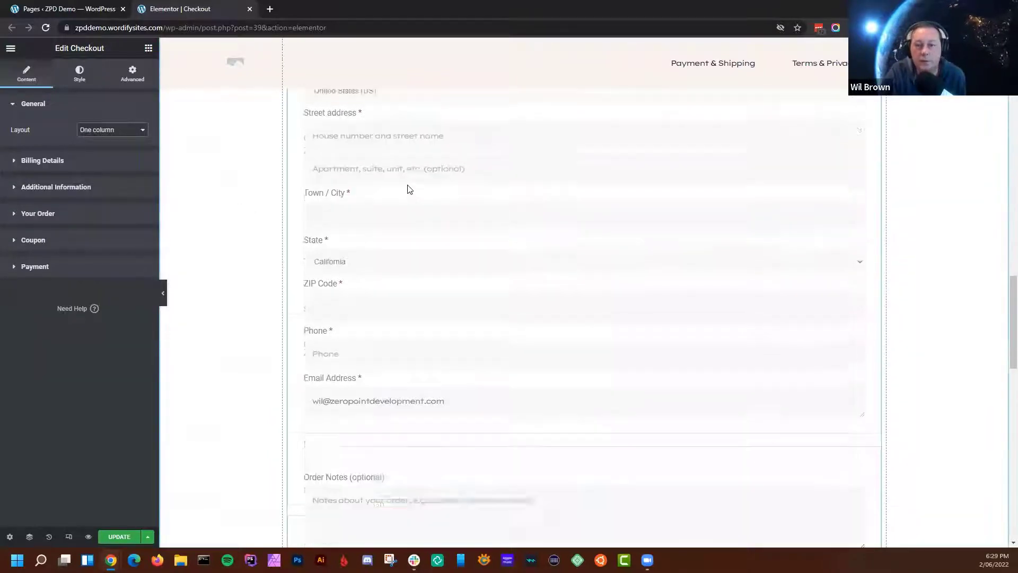
Try center alignment for the Billing Details section title and set the alignment to Start
click(16, 162)
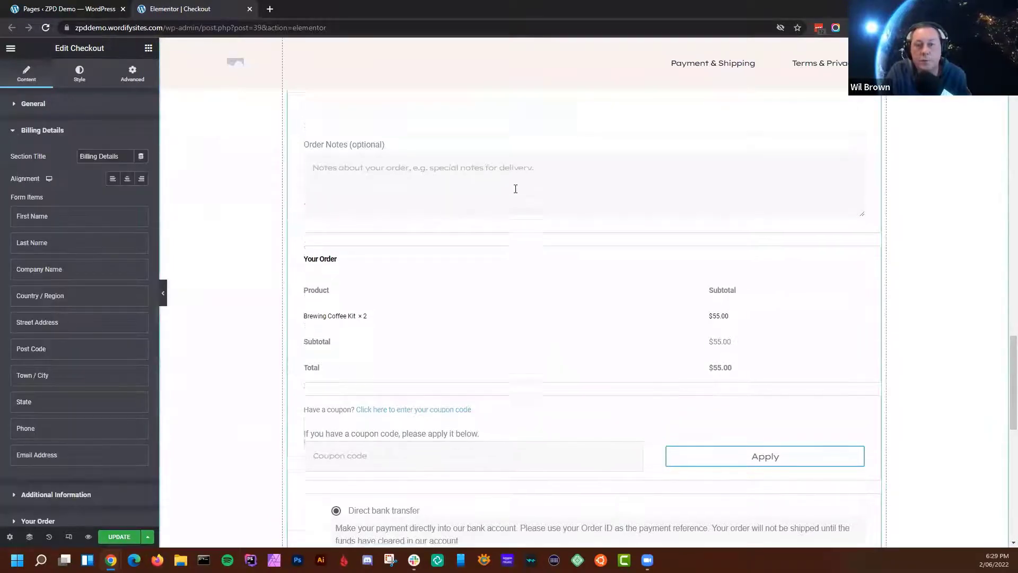
click(125, 182)
click(115, 181)
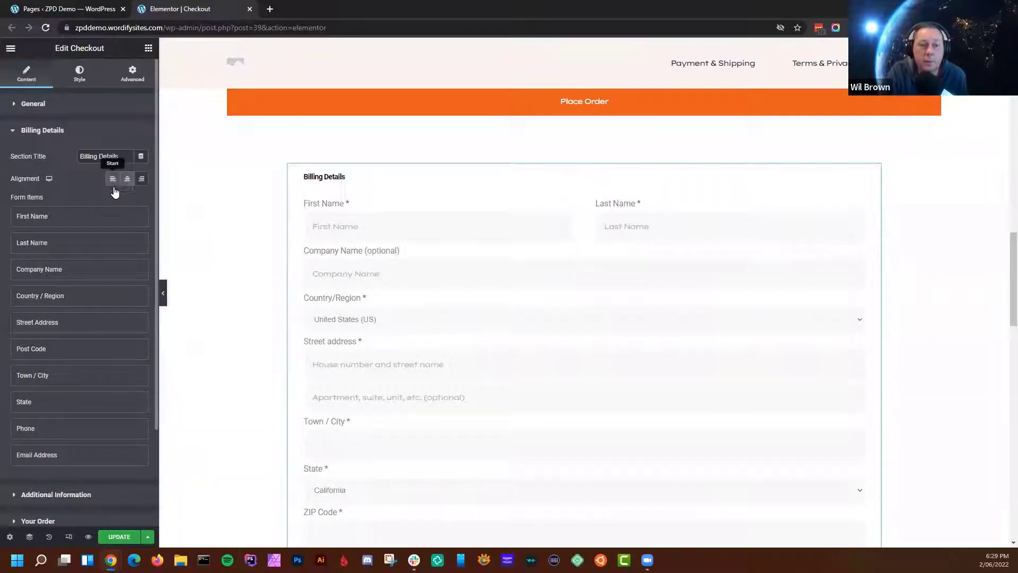
Set the First Name form item's default value to the User Info dynamic tag using the First Name field
click(63, 219)
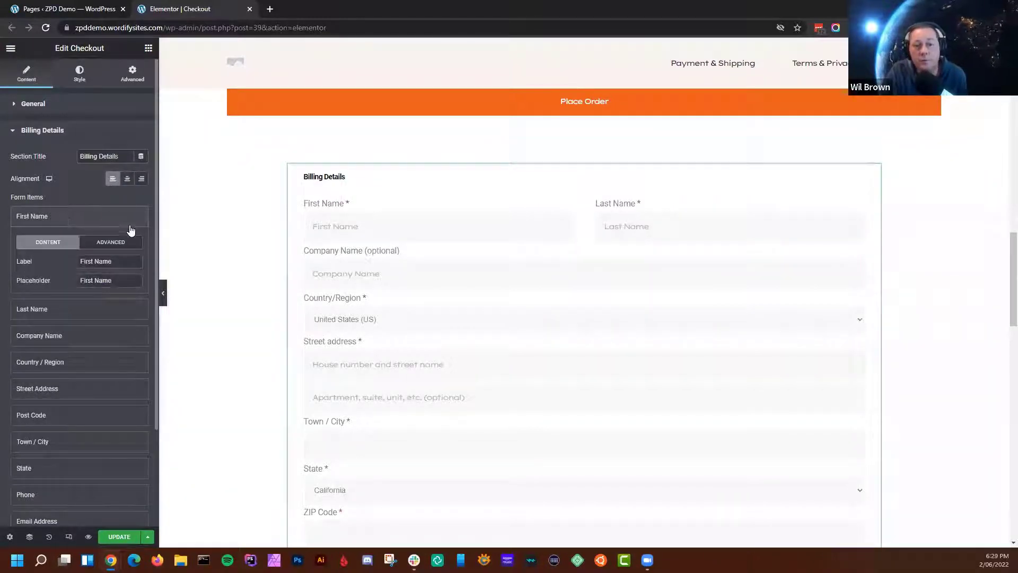
click(117, 244)
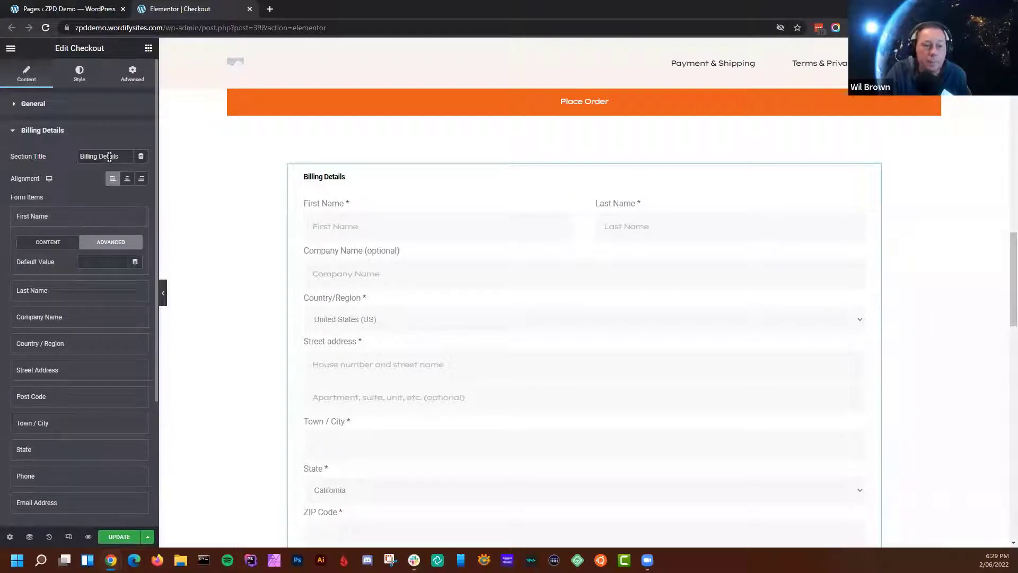
click(47, 243)
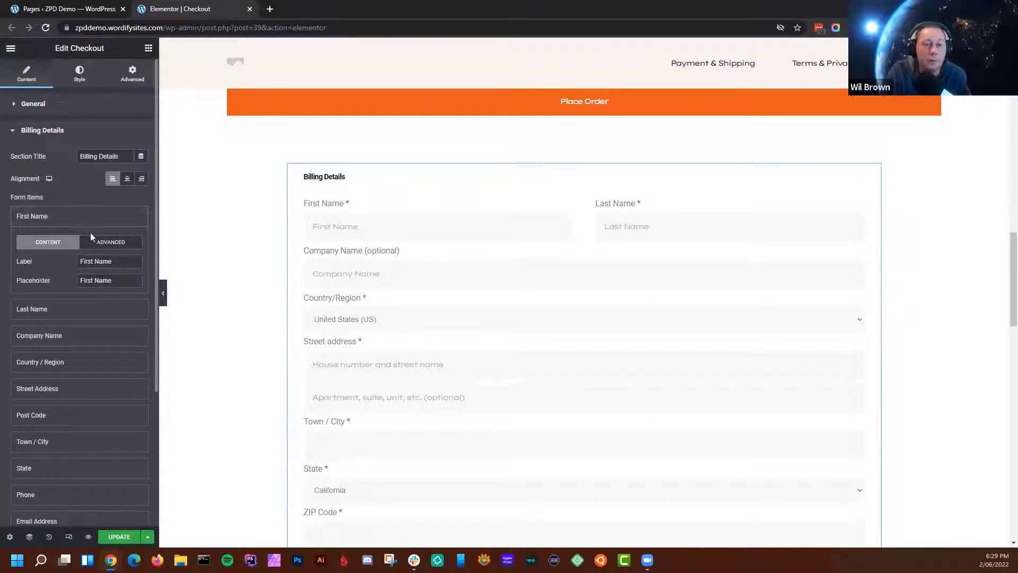
click(113, 244)
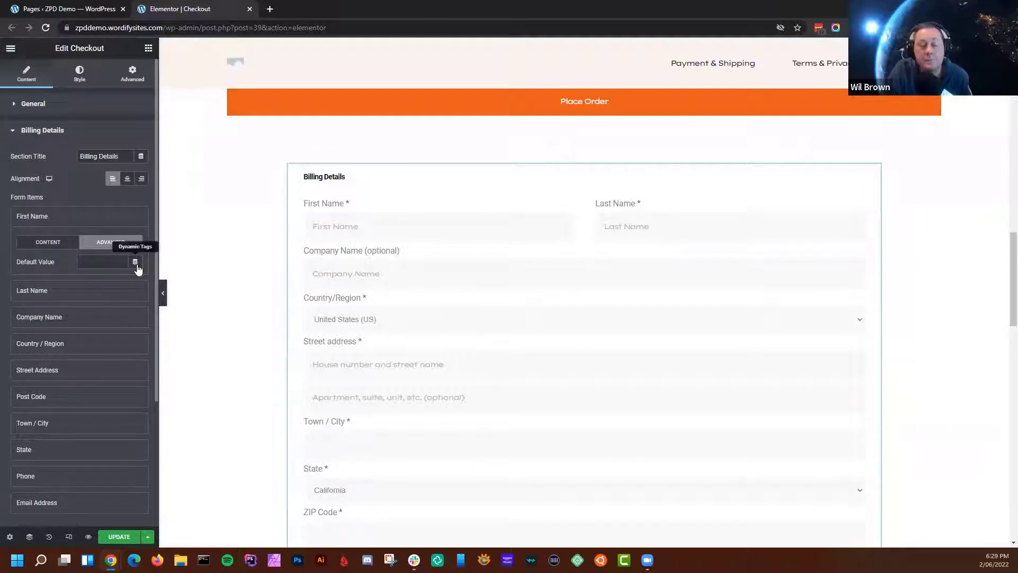
click(136, 262)
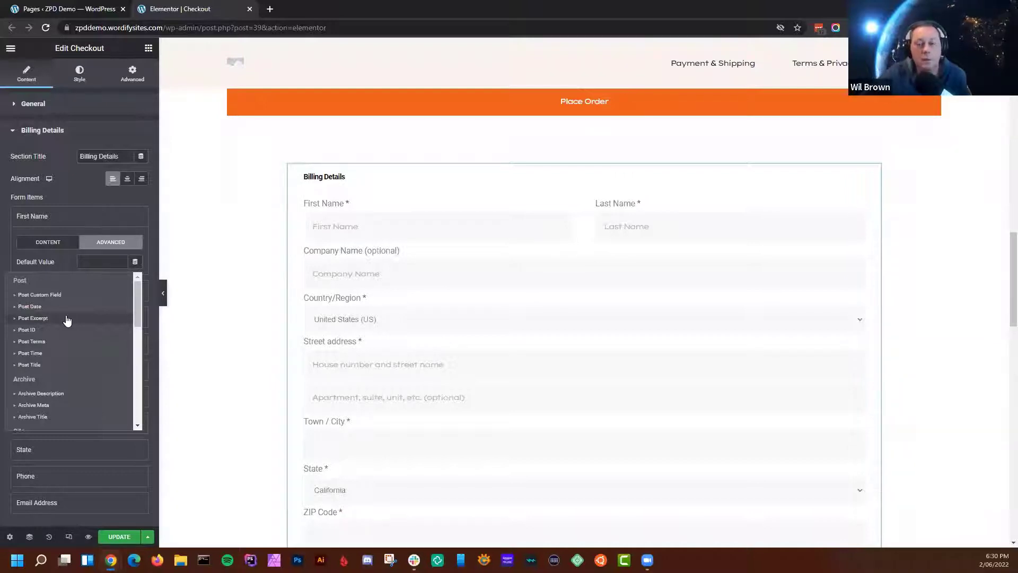
scroll(55, 388, down, 5)
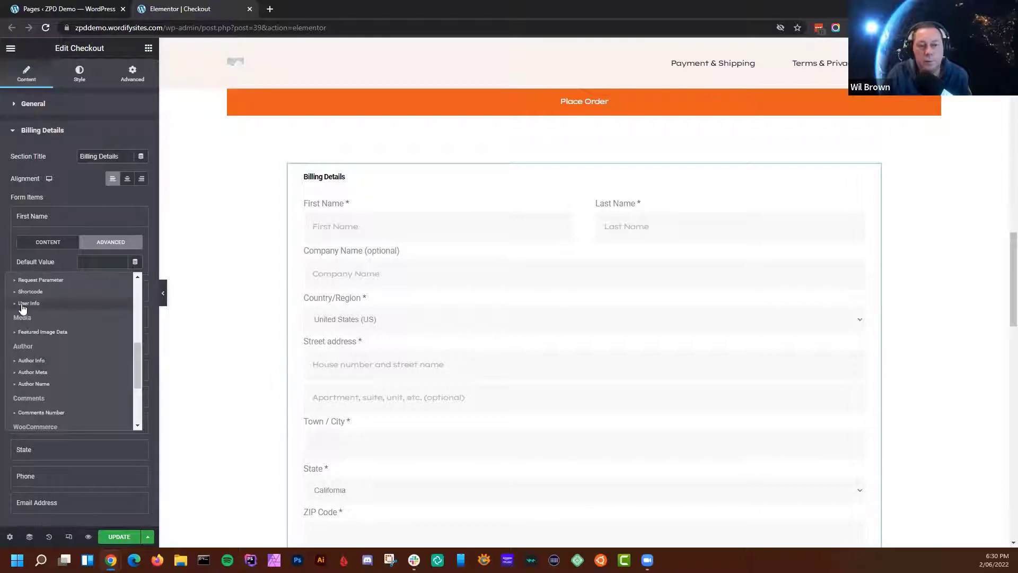
click(22, 304)
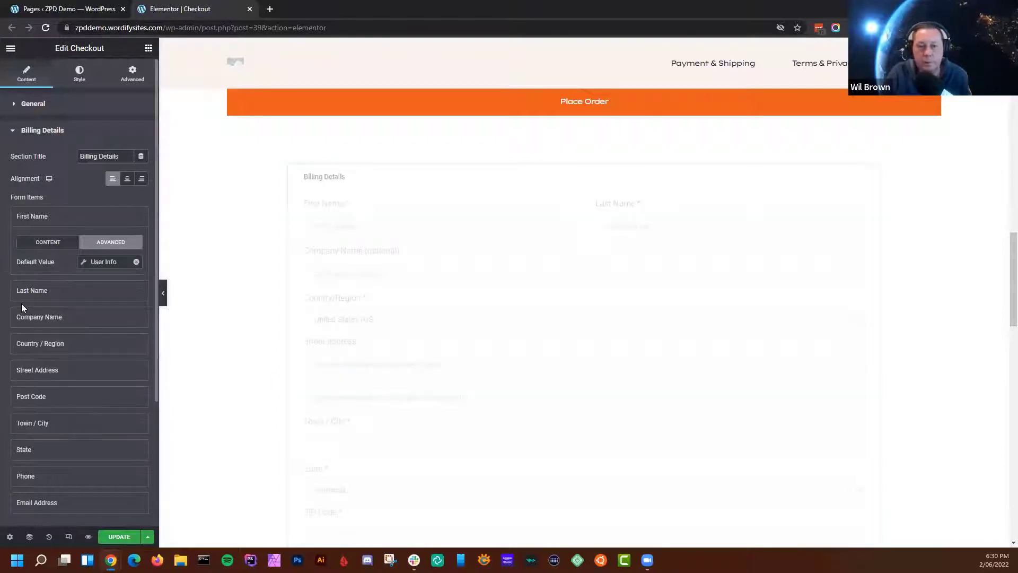
click(106, 262)
click(192, 308)
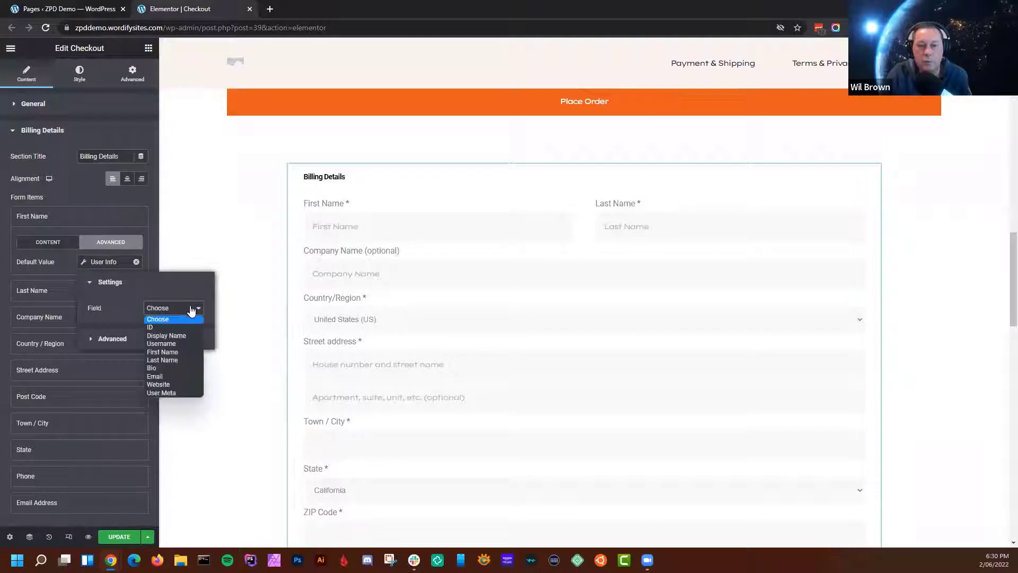
click(183, 353)
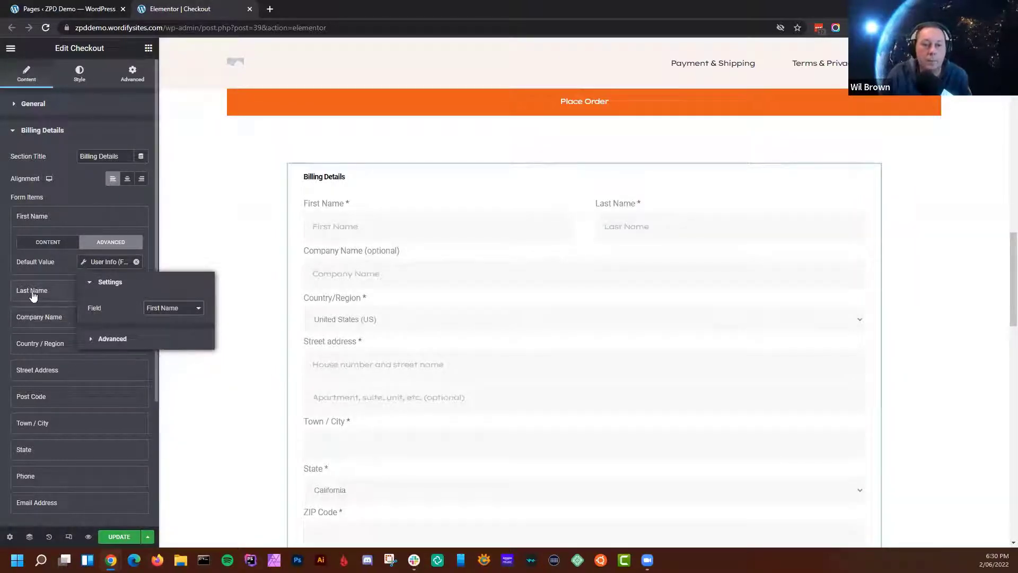
Set the Last Name form item's default value to the User Info dynamic tag using the Last Name field
click(50, 292)
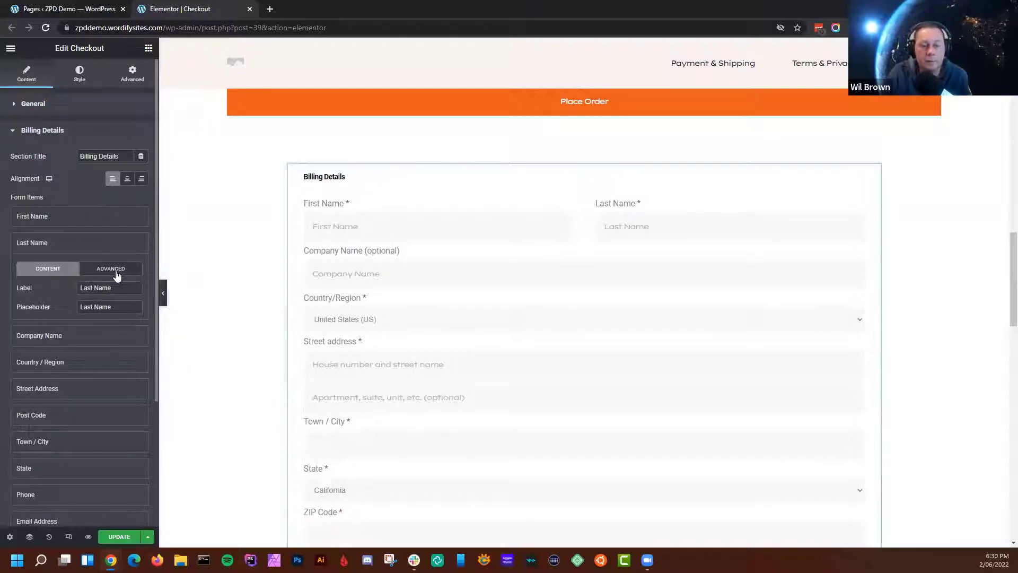
click(116, 270)
click(135, 288)
scroll(59, 359, down, 3)
click(33, 329)
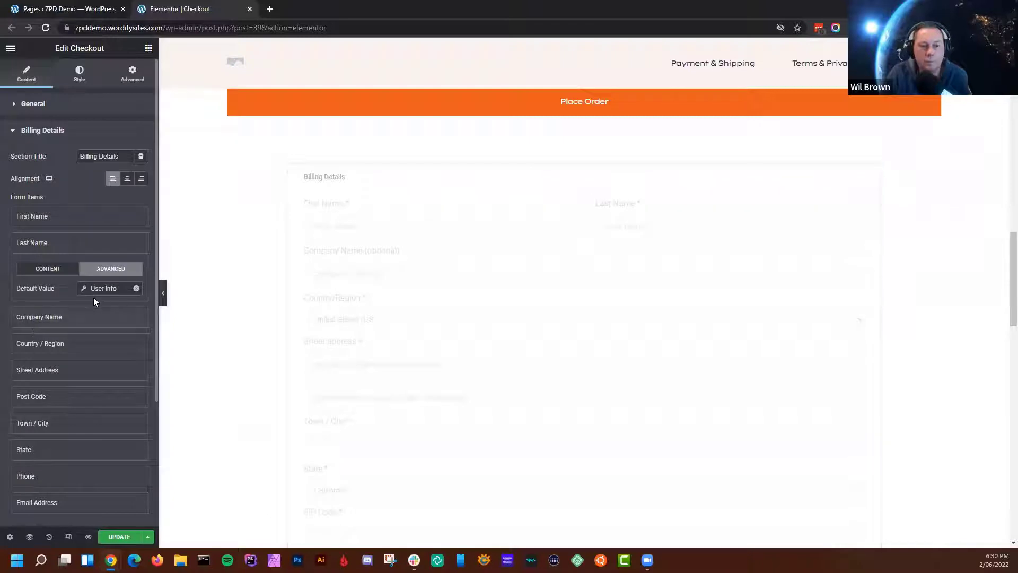
click(104, 288)
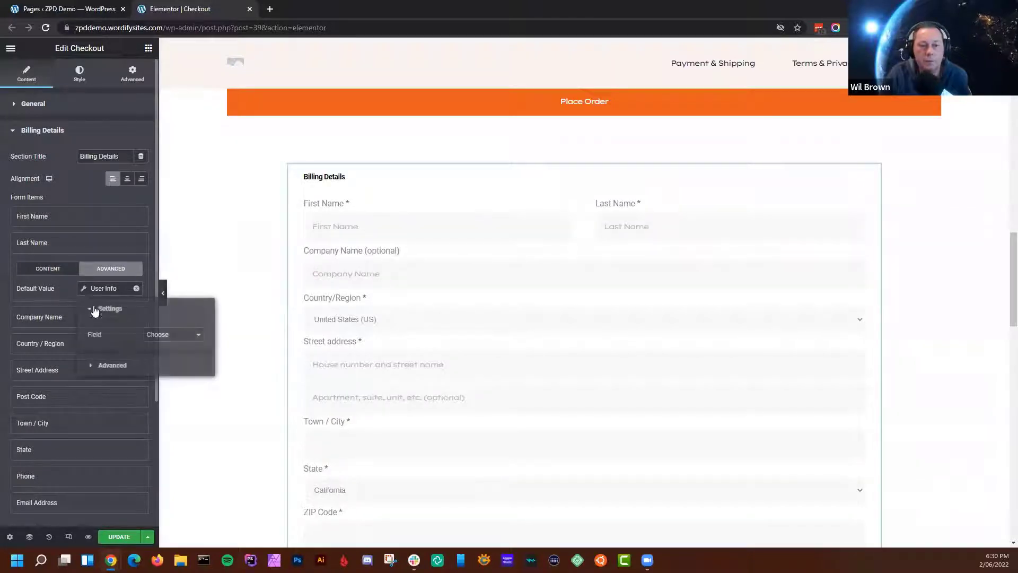
click(187, 334)
click(170, 387)
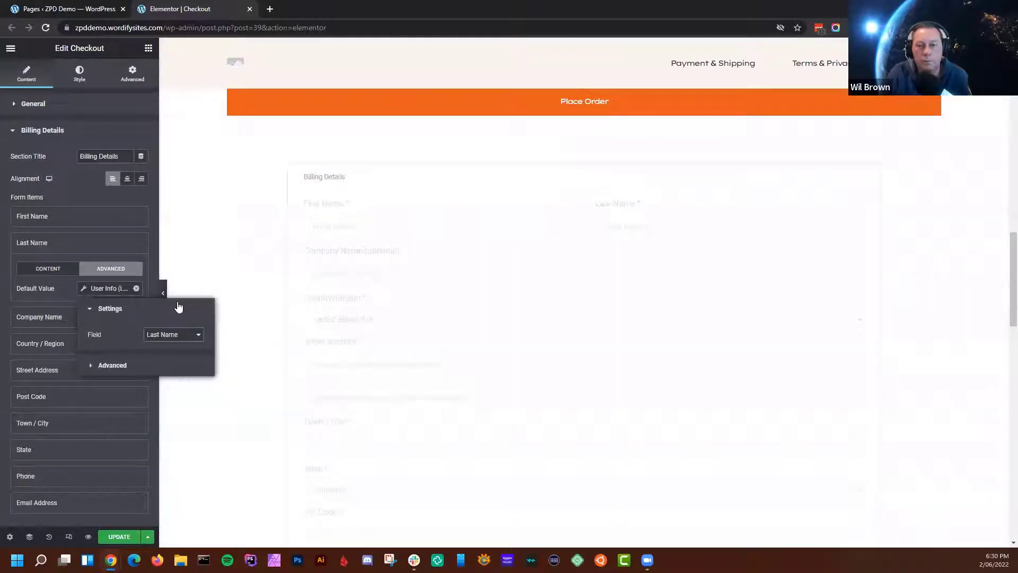
click(130, 194)
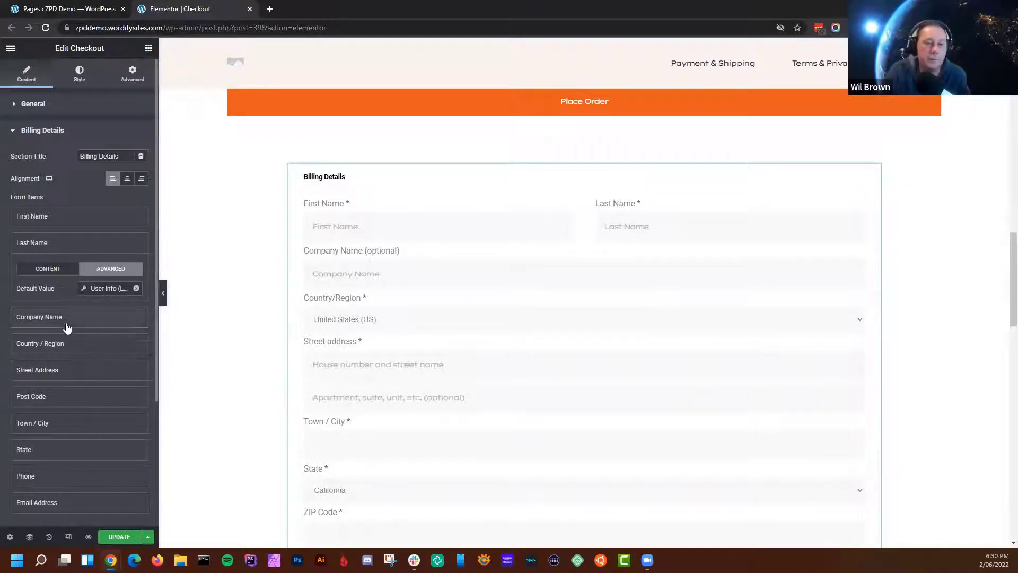
Try hiding the Checkout widget's Additional Information section, then show it again
scroll(64, 340, down, 2)
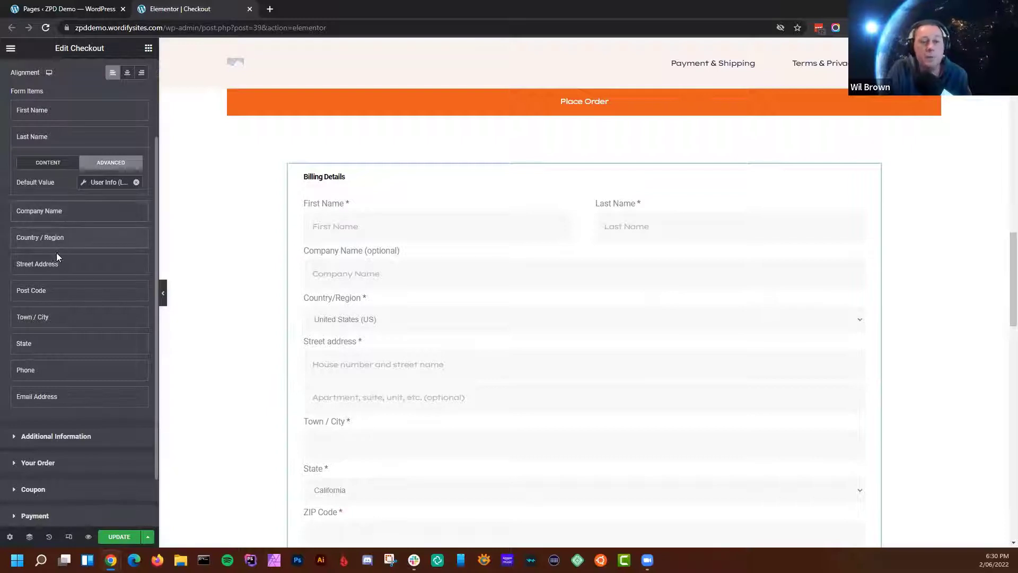
scroll(101, 355, down, 2)
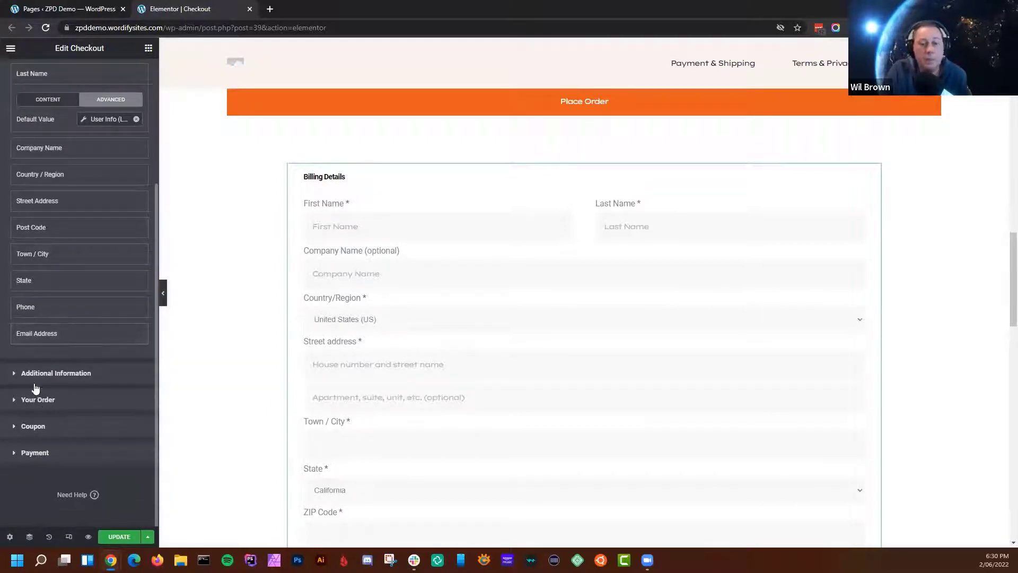
scroll(352, 354, down, 7)
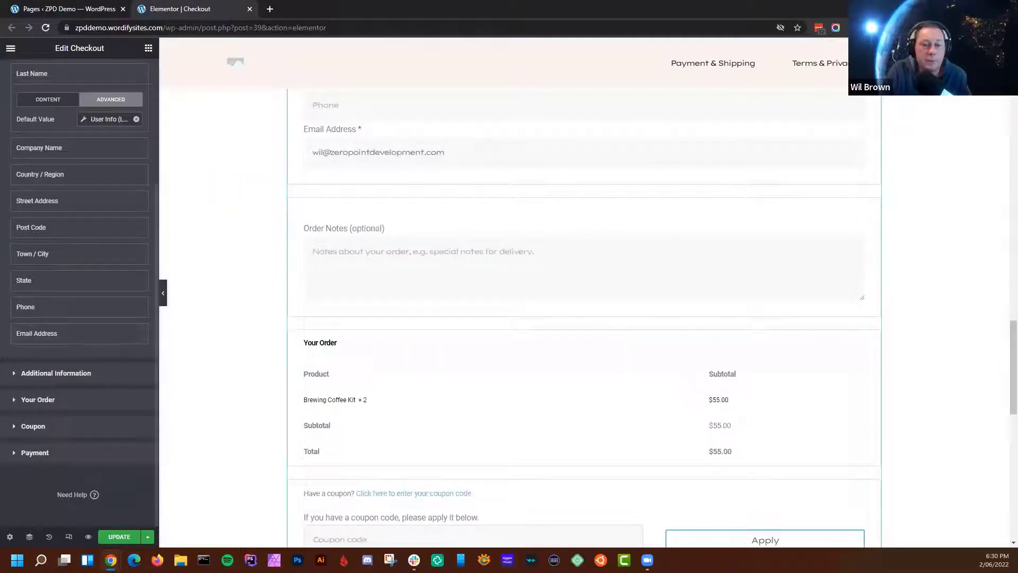
click(23, 374)
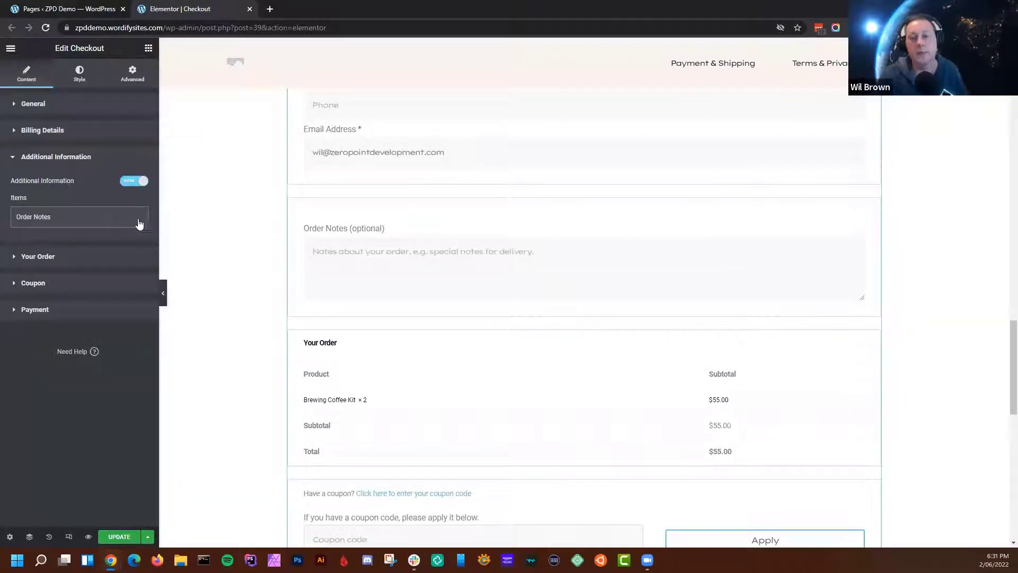
click(143, 182)
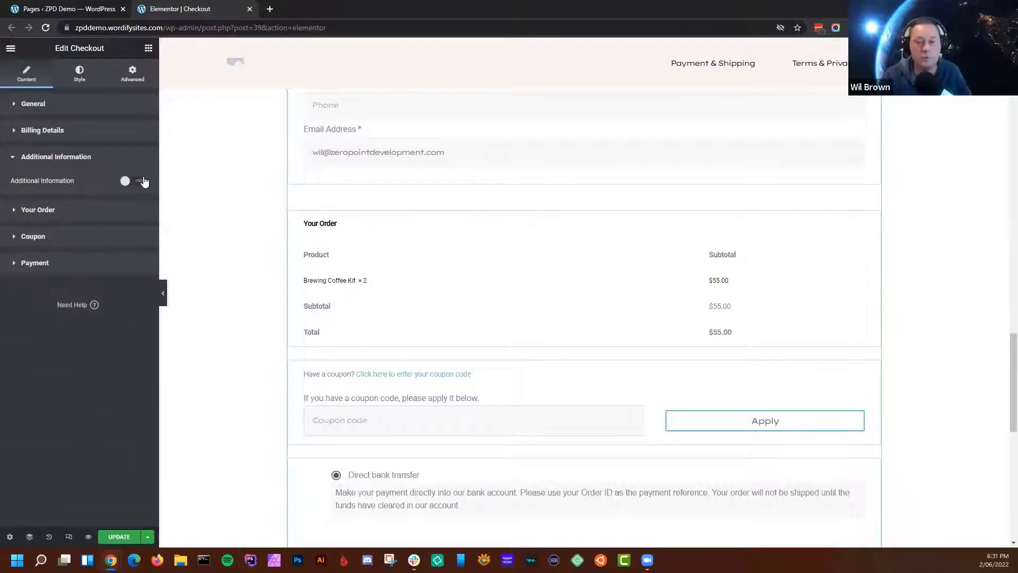
click(143, 182)
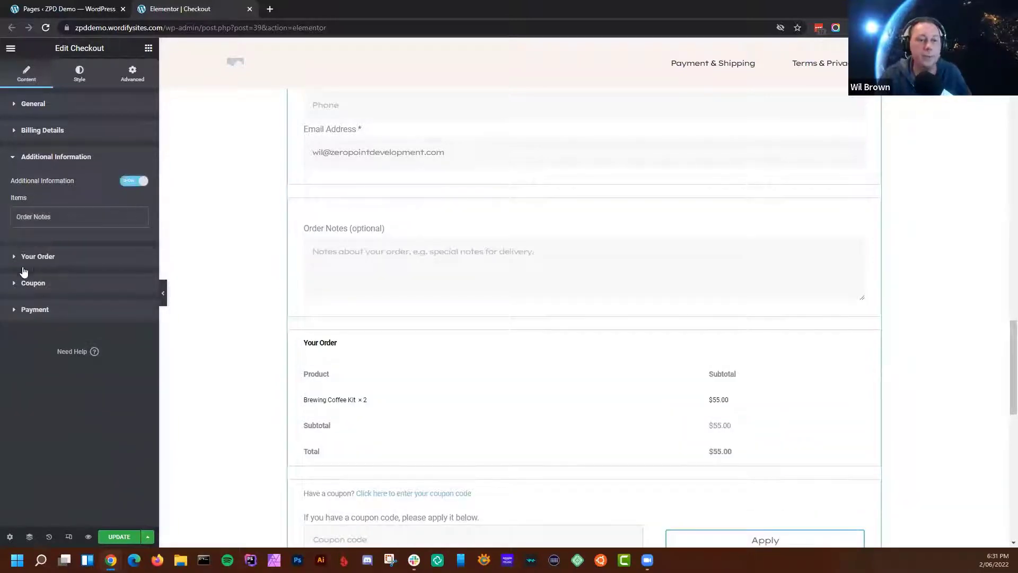
Try center alignment for the Your Order section title, set it to Start, and hide the Coupon section
click(16, 258)
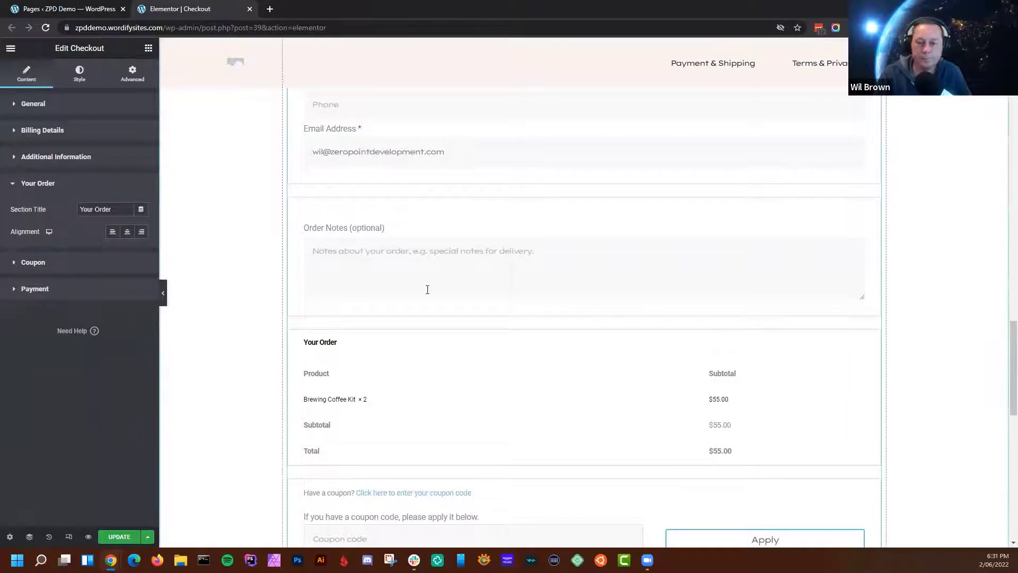
scroll(427, 289, down, 5)
scroll(368, 161, up, 1)
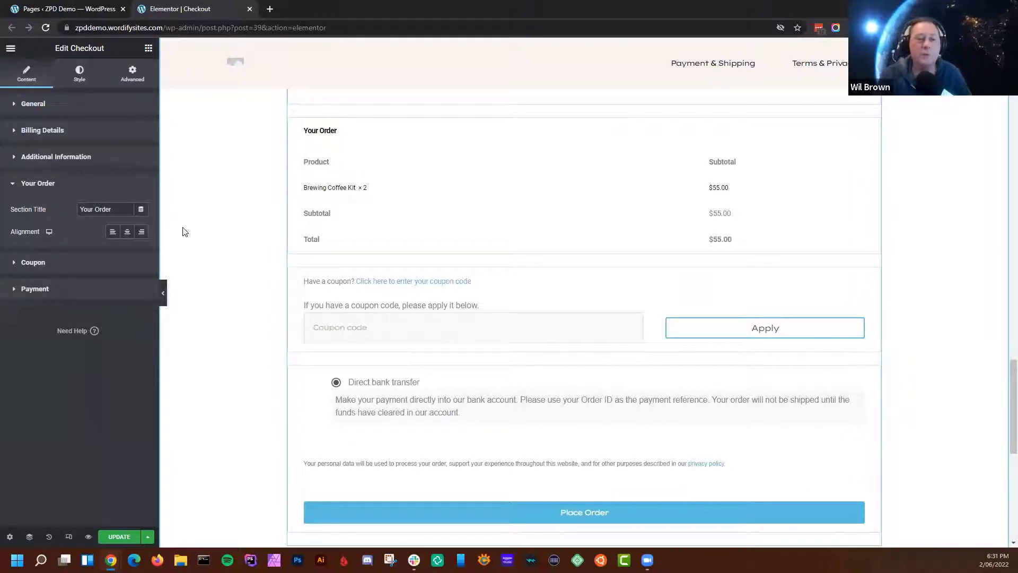
click(128, 235)
click(115, 236)
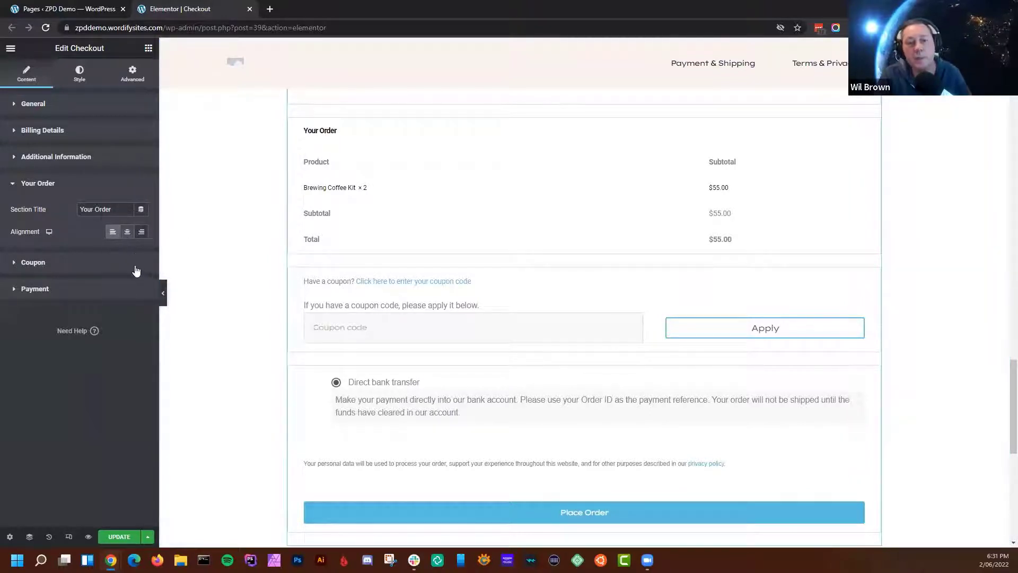
click(27, 263)
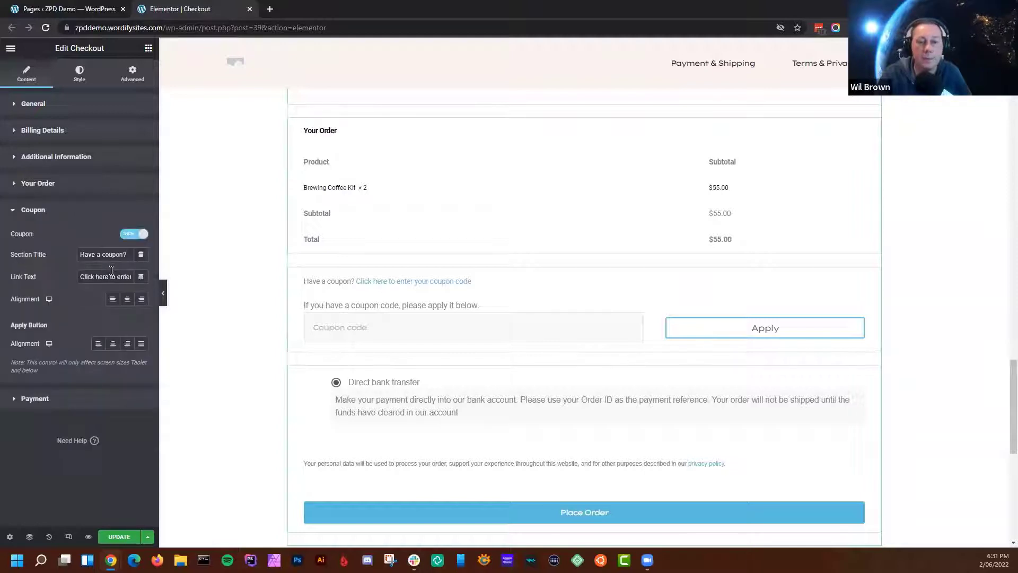
click(137, 238)
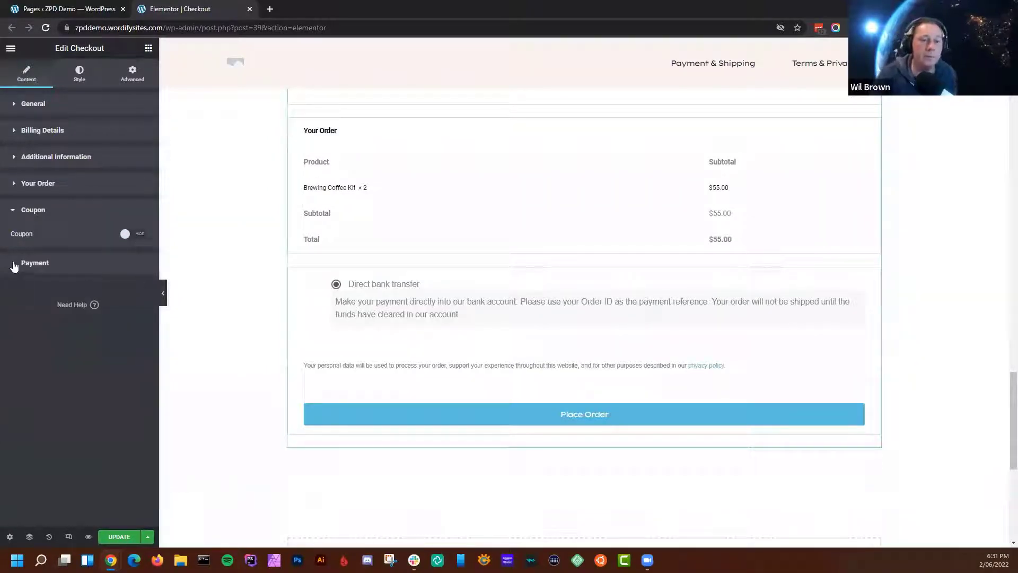
Append the link markup <a jref="#">Test</a> to the "terms and conditions" link text in the Payment settings
click(8, 265)
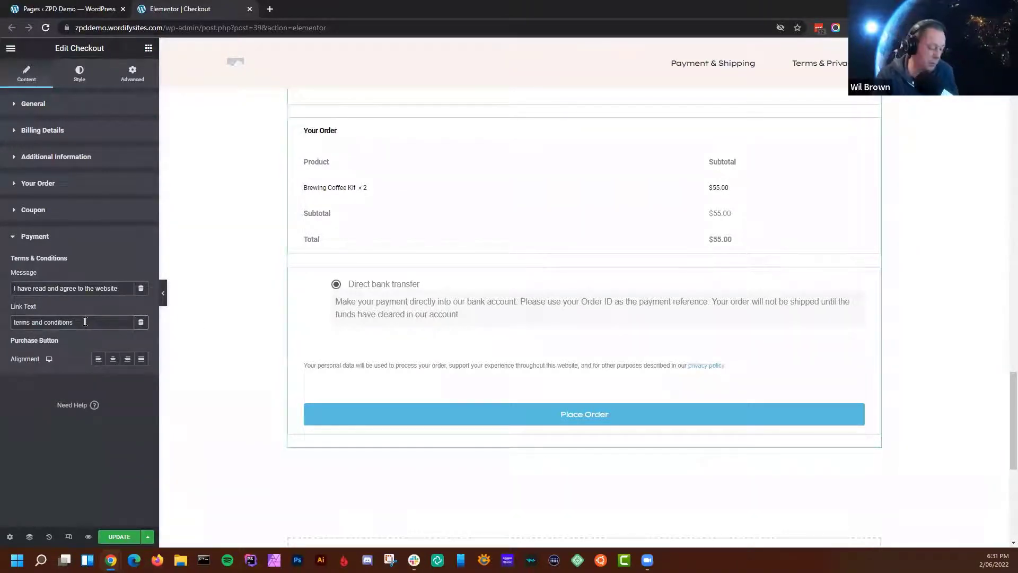
text(<a)
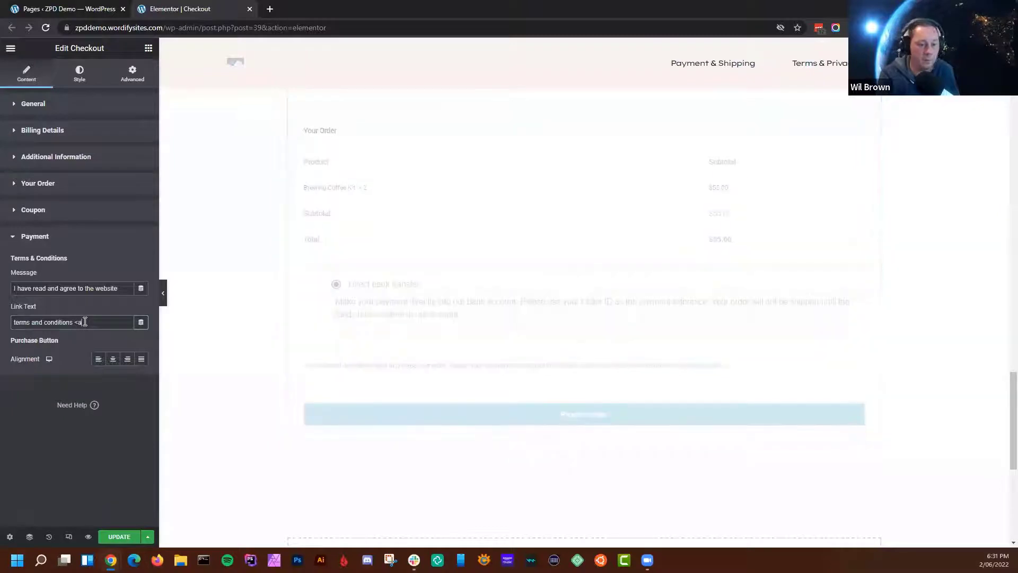
text( h)
text(re)
text(f)
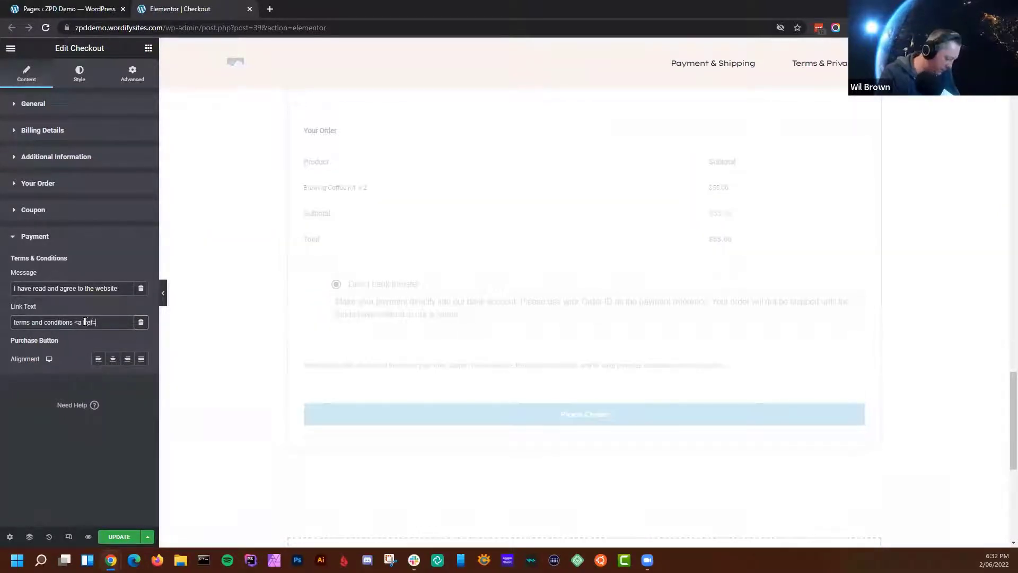
text(="#")
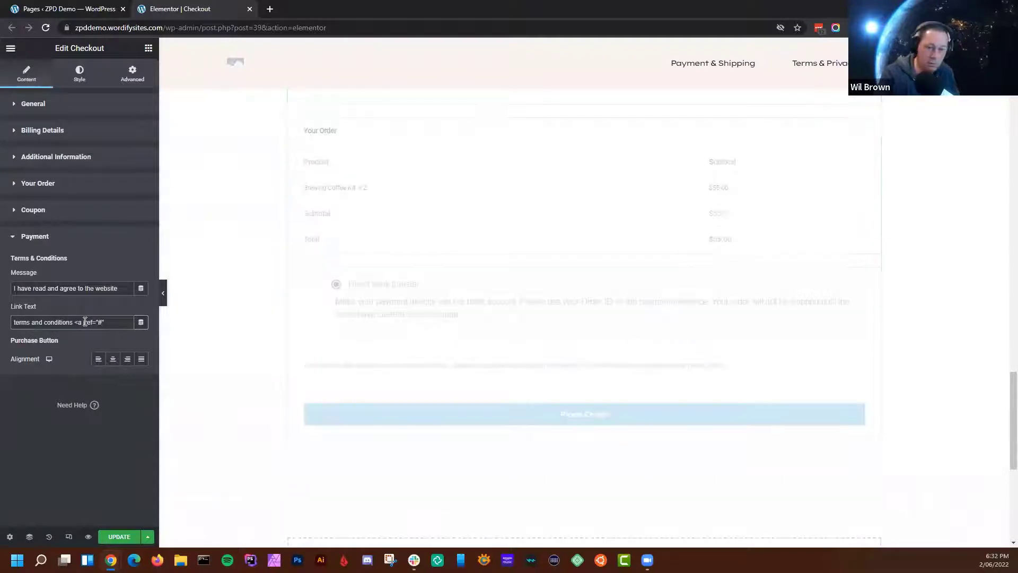
text(>Te)
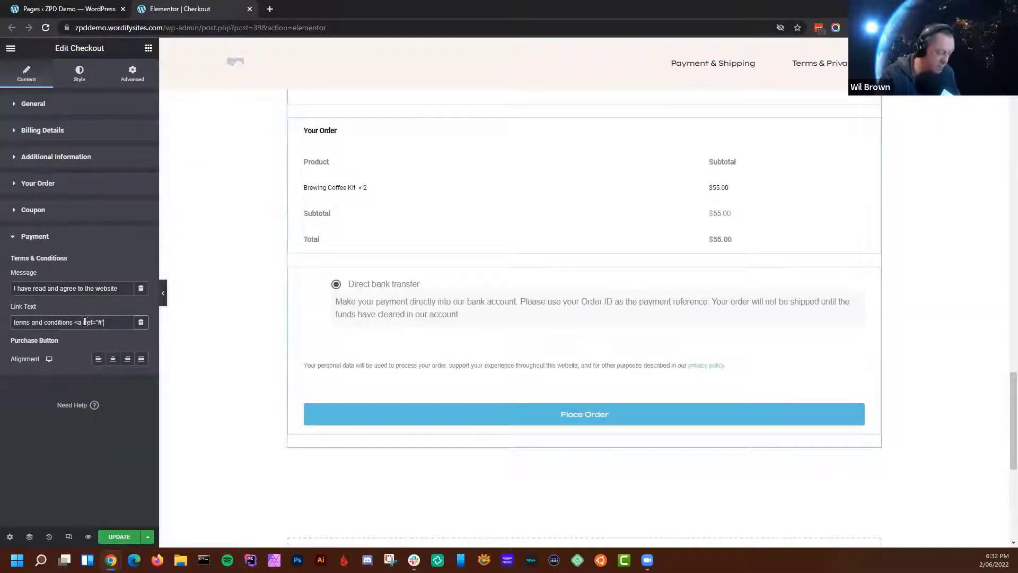
text(st</a>)
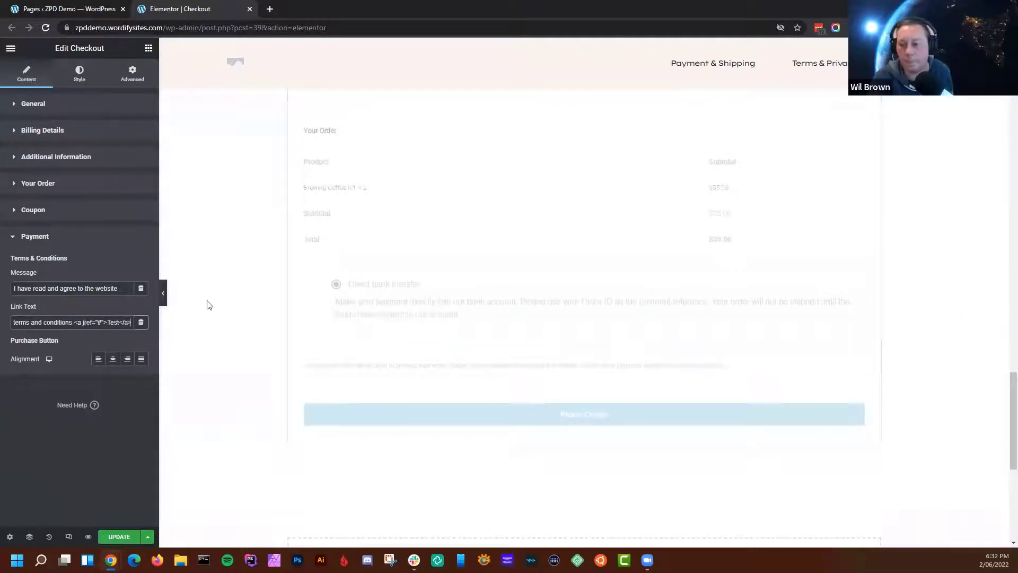
drag(603, 348, 570, 228)
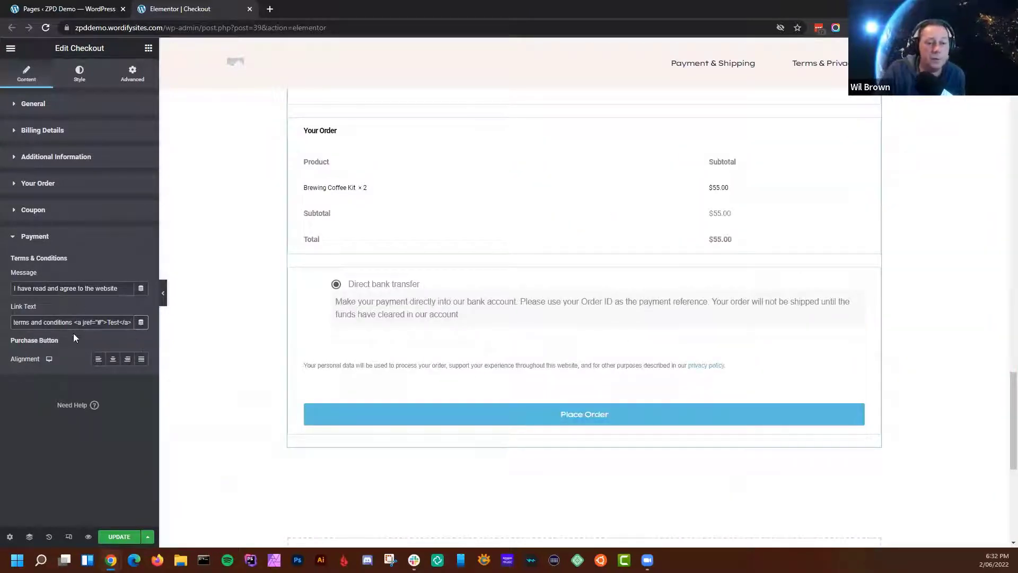
Compare the center, end and start alignments of the purchase button and set it to Justify
click(113, 359)
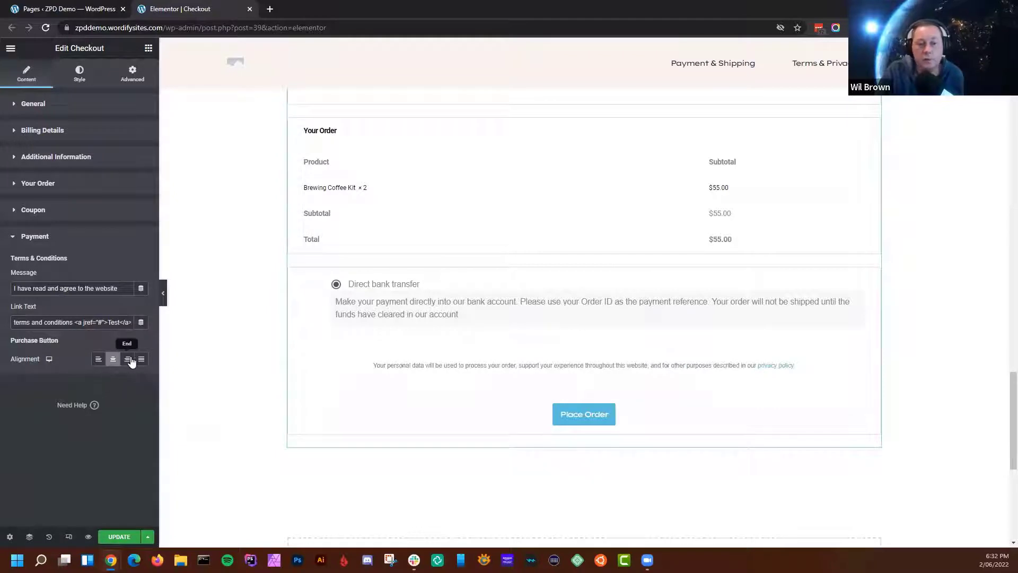
click(127, 359)
click(98, 359)
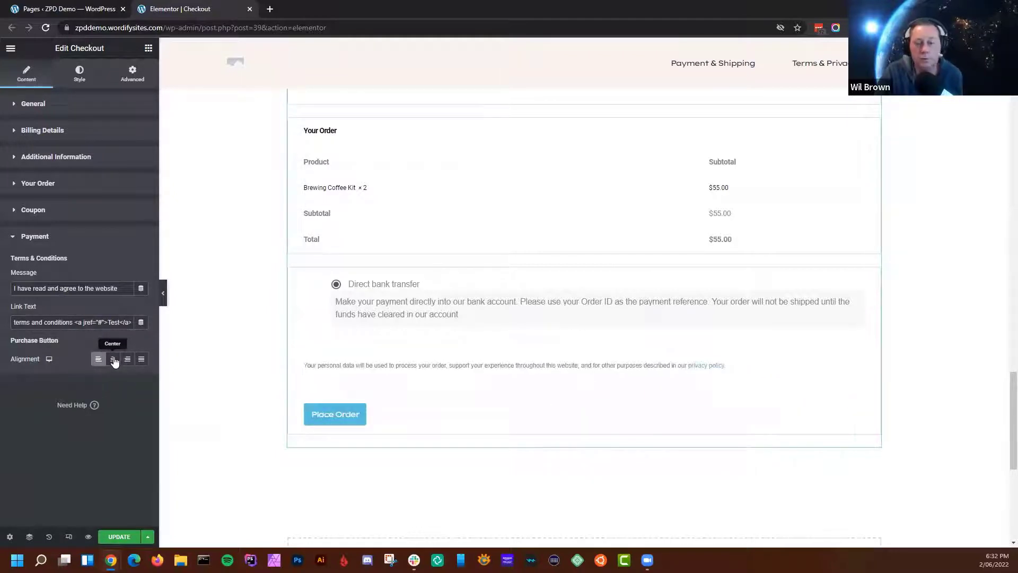
click(113, 360)
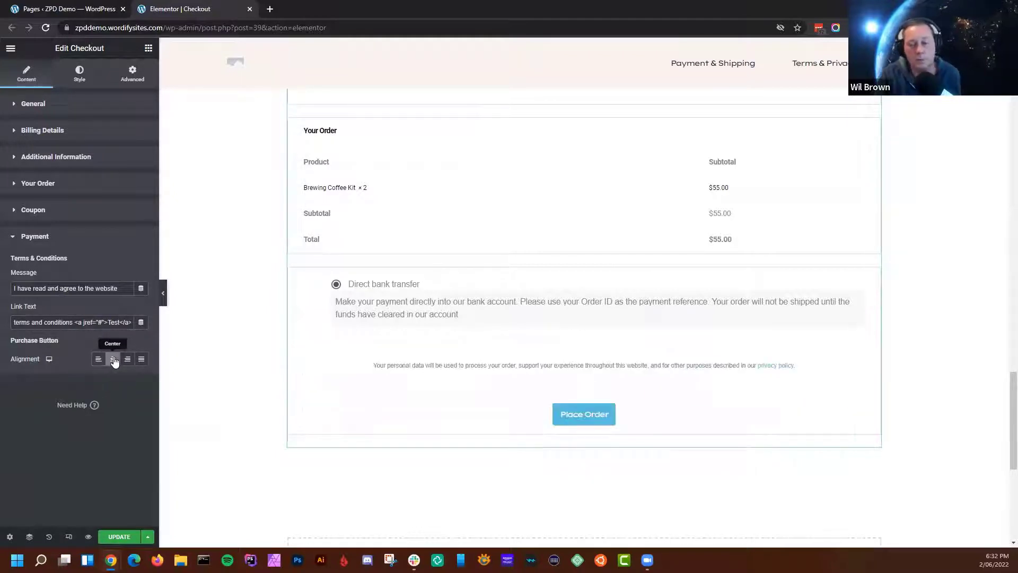
click(141, 359)
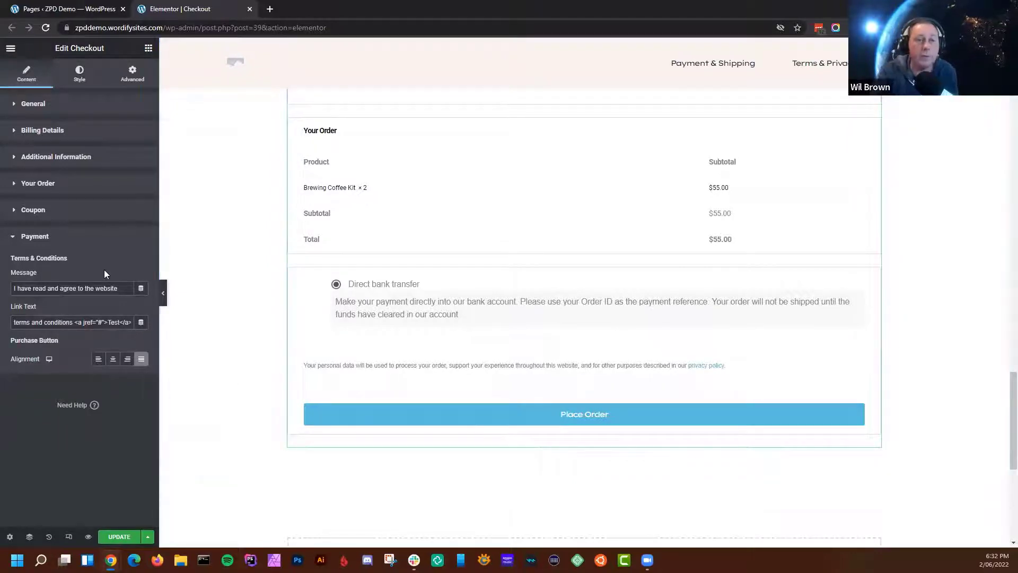
Examine the checkout form and the Checkout widget's style options for sections, typography and forms
scroll(451, 230, down, 10)
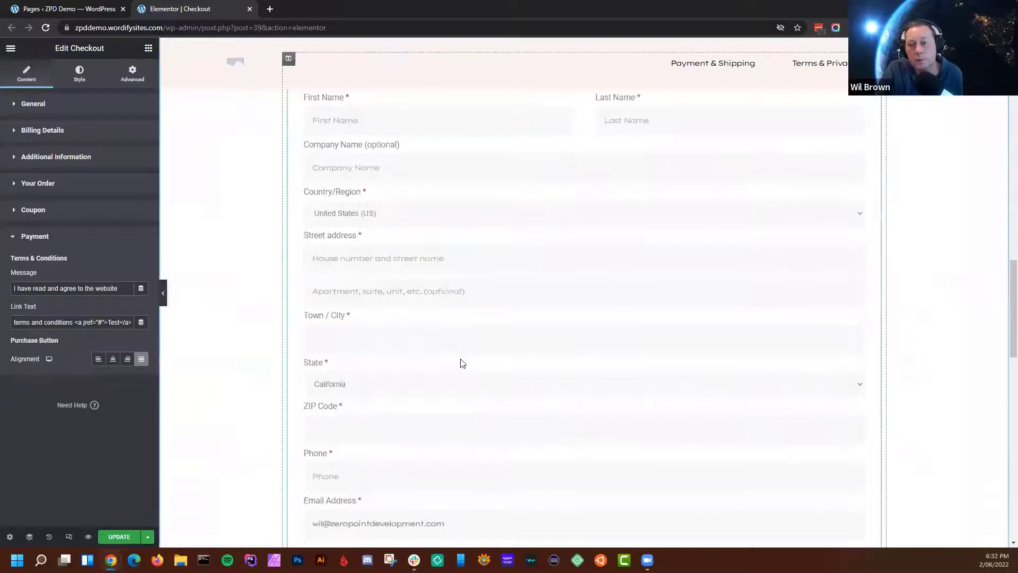
scroll(425, 280, up, 2)
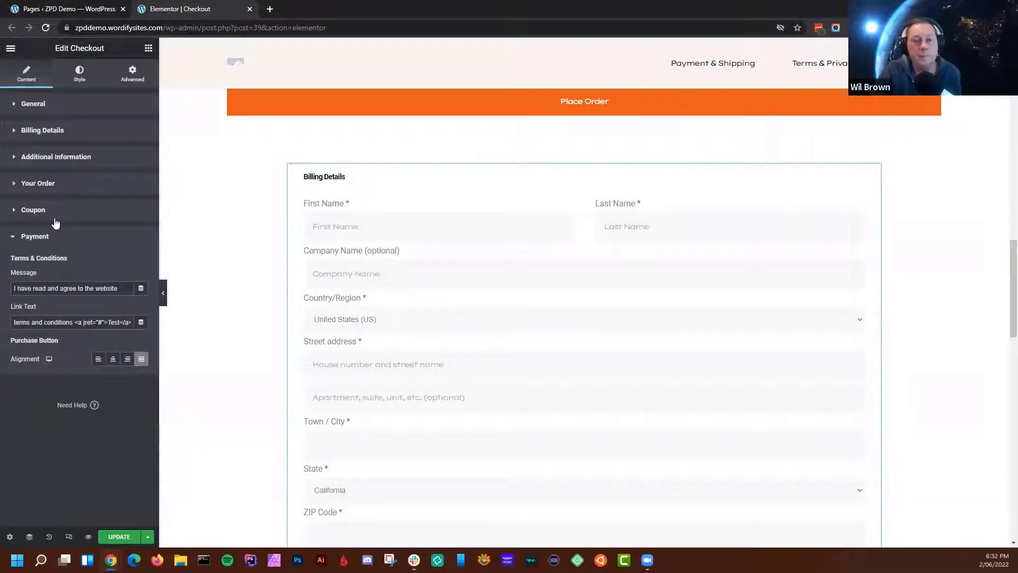
click(80, 73)
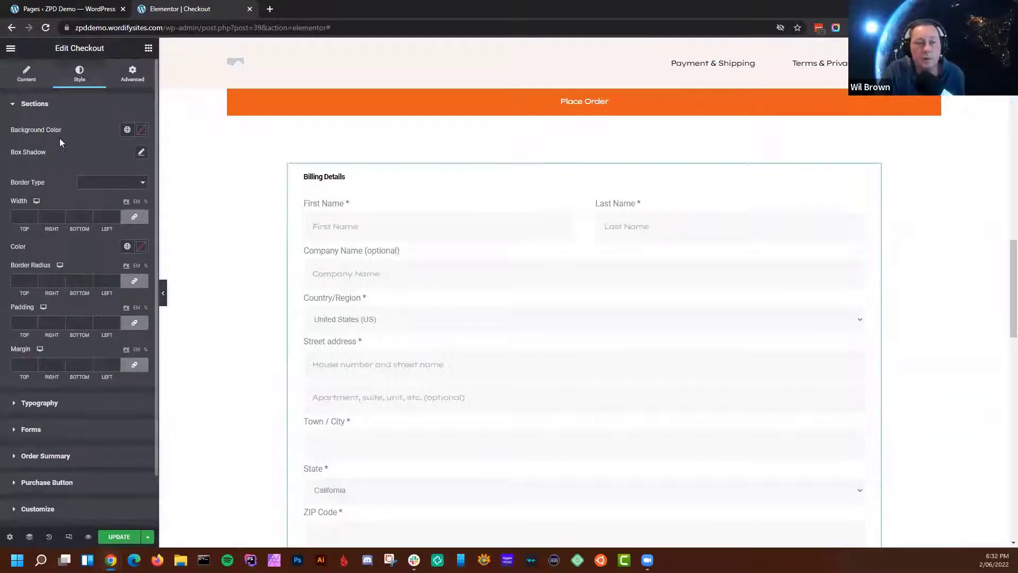
scroll(70, 167, down, 1)
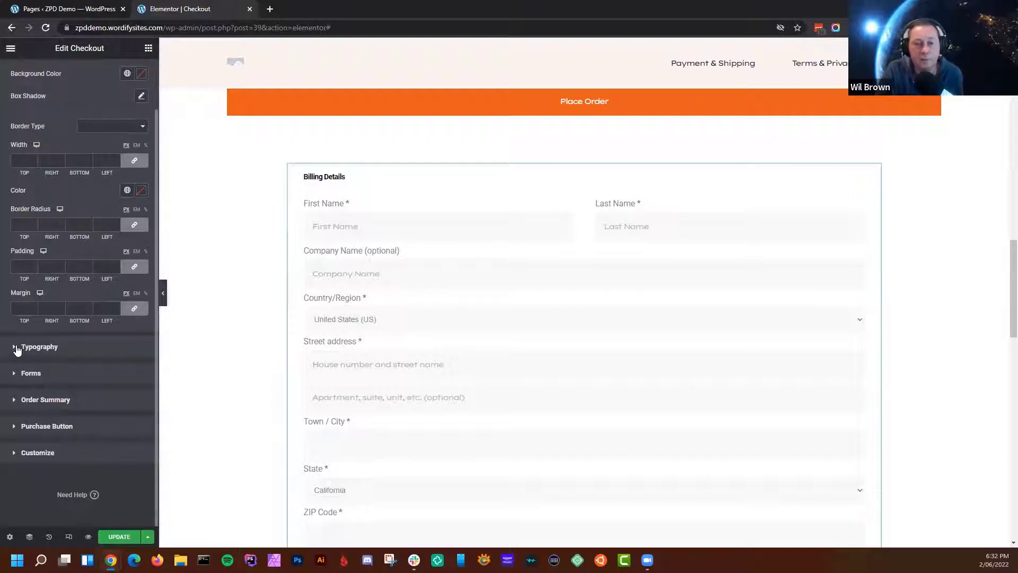
click(52, 352)
scroll(44, 290, down, 5)
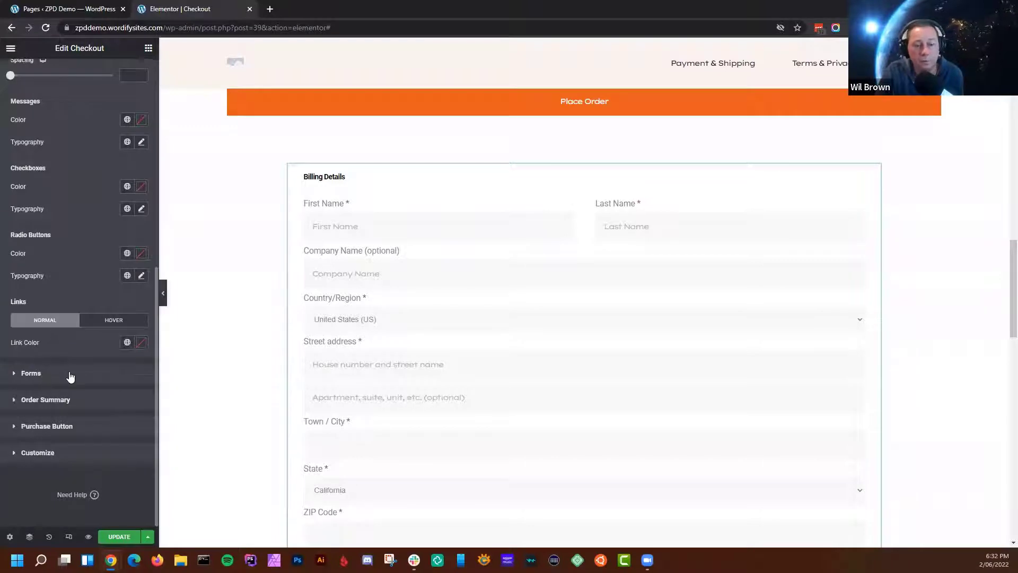
click(69, 375)
scroll(100, 386, down, 3)
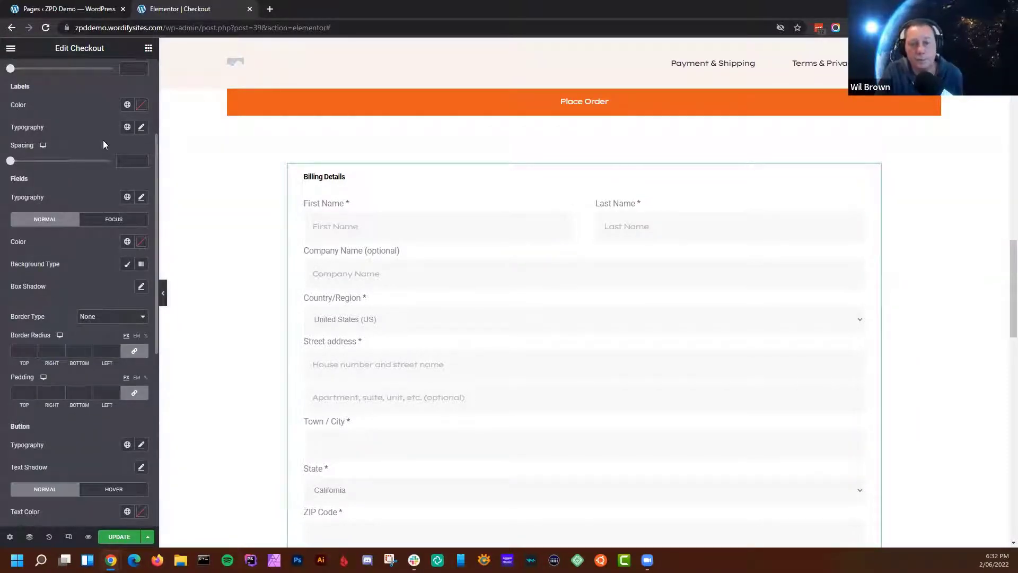
scroll(85, 283, down, 7)
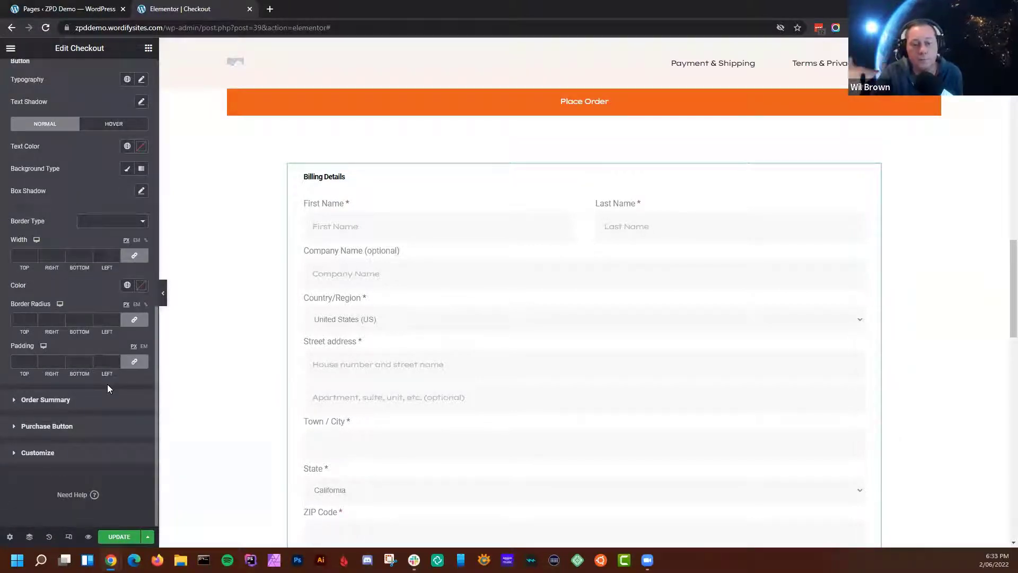
scroll(385, 356, down, 10)
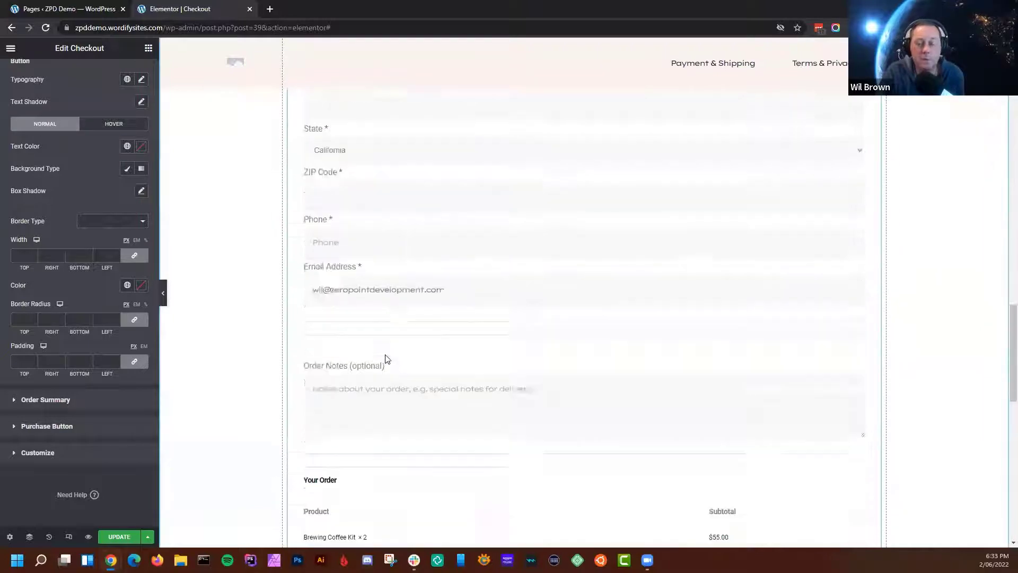
Select Additional Information, Coupon and Payment as checkout sections to customize, and view the Payment customization options
click(45, 459)
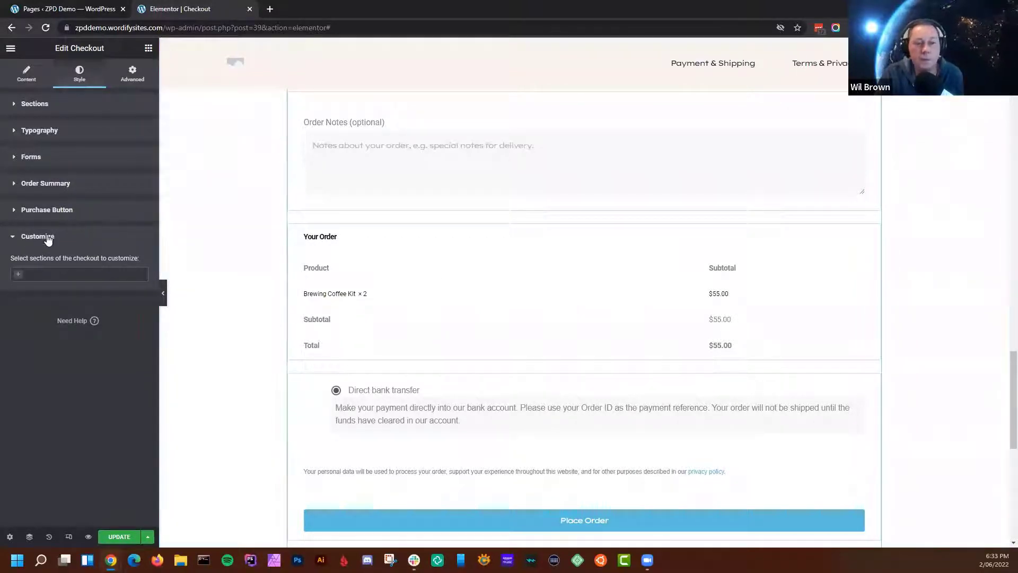
click(21, 277)
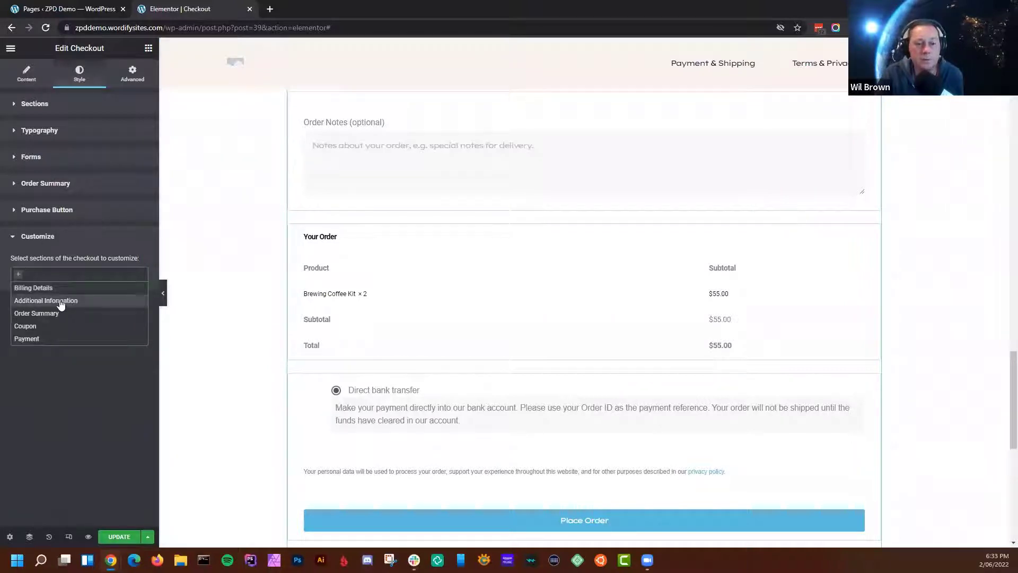
click(48, 301)
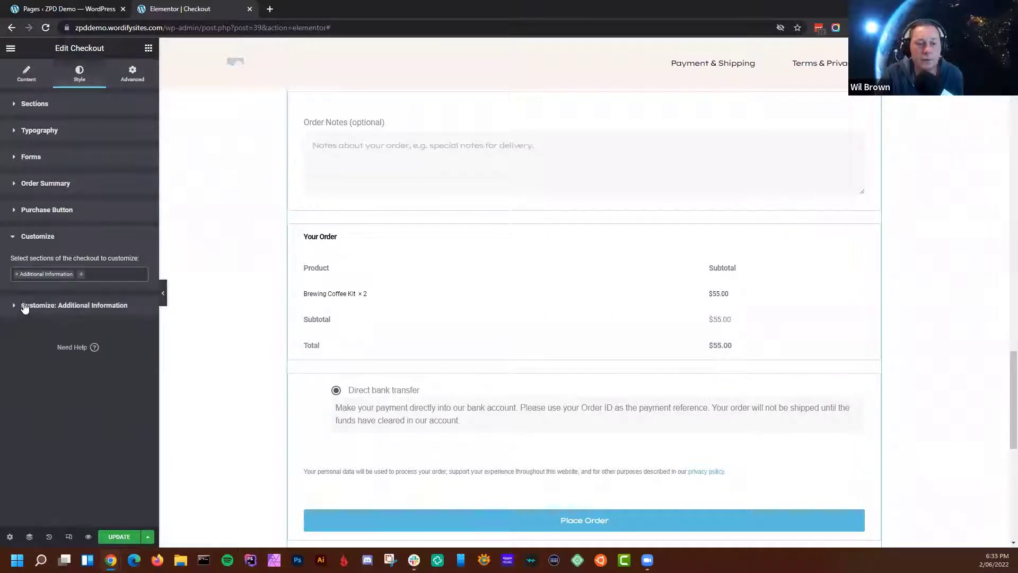
click(83, 276)
click(23, 327)
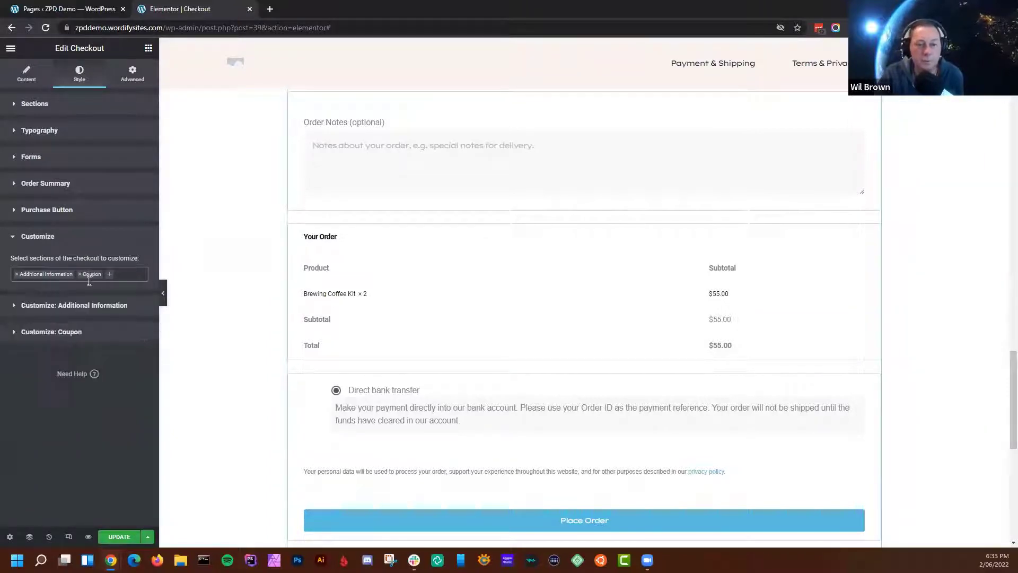
click(113, 277)
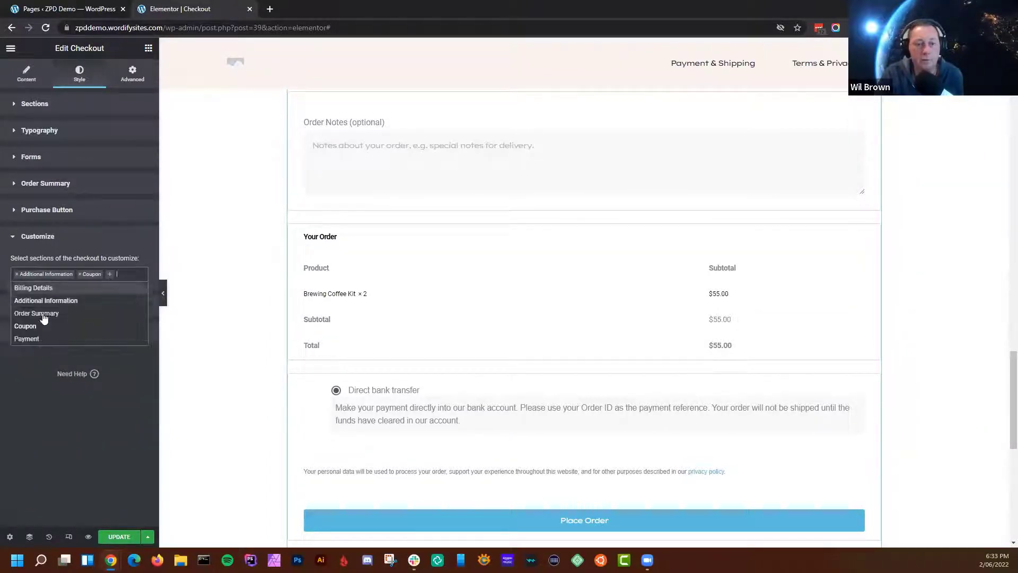
click(23, 336)
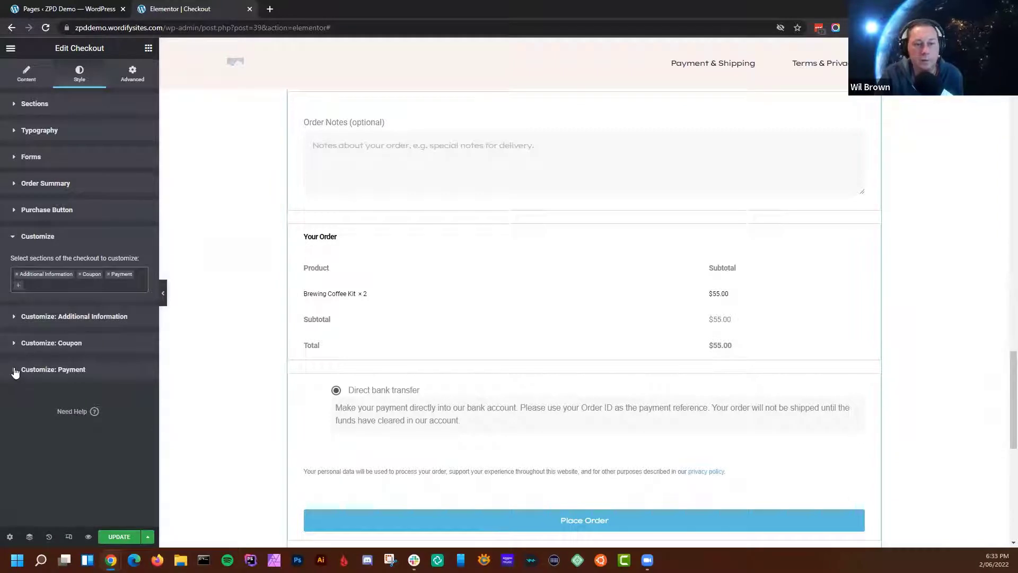
click(16, 370)
scroll(130, 377, down, 7)
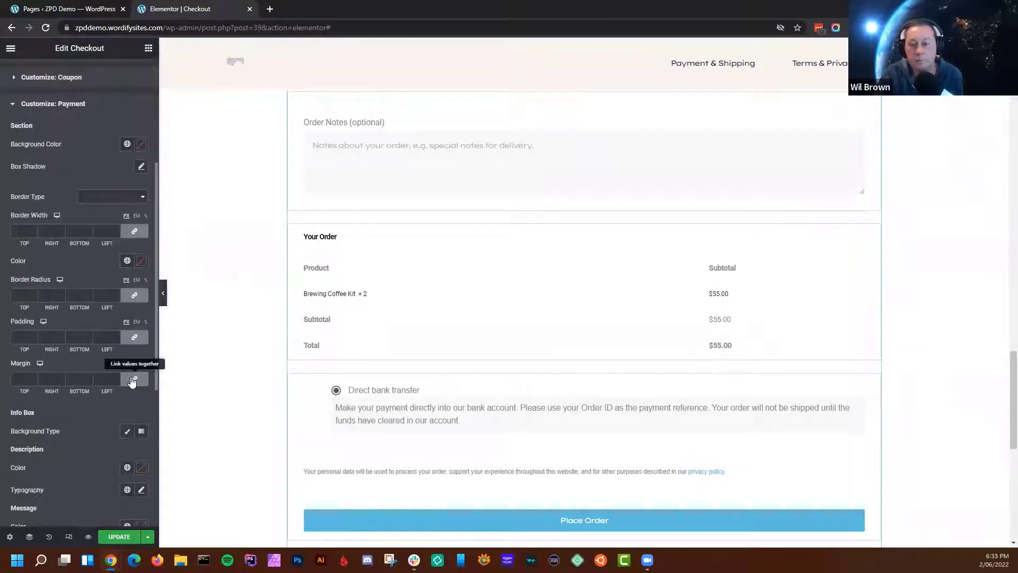
Update the page and save it as the WooCommerce checkout page
click(119, 536)
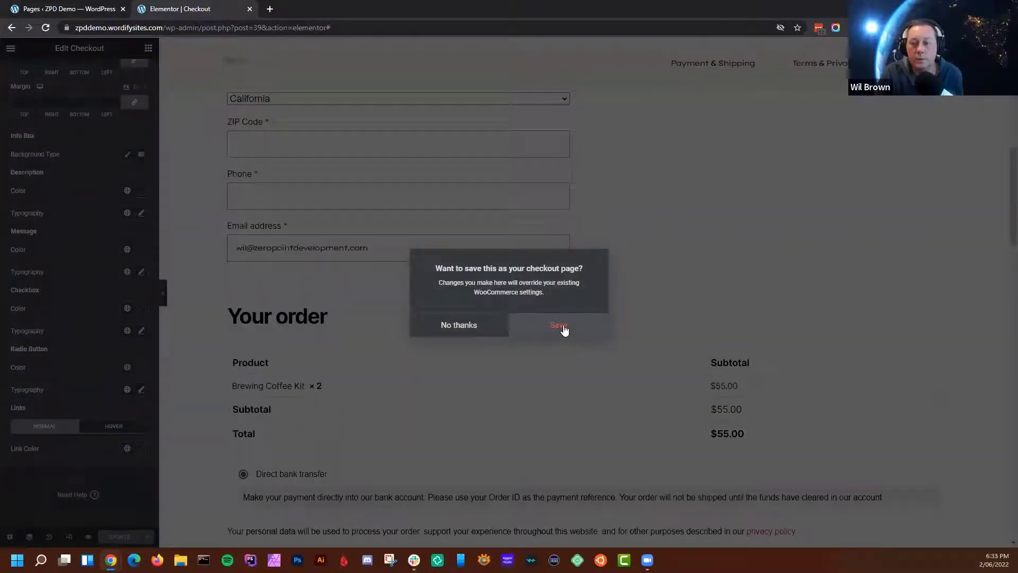
click(562, 327)
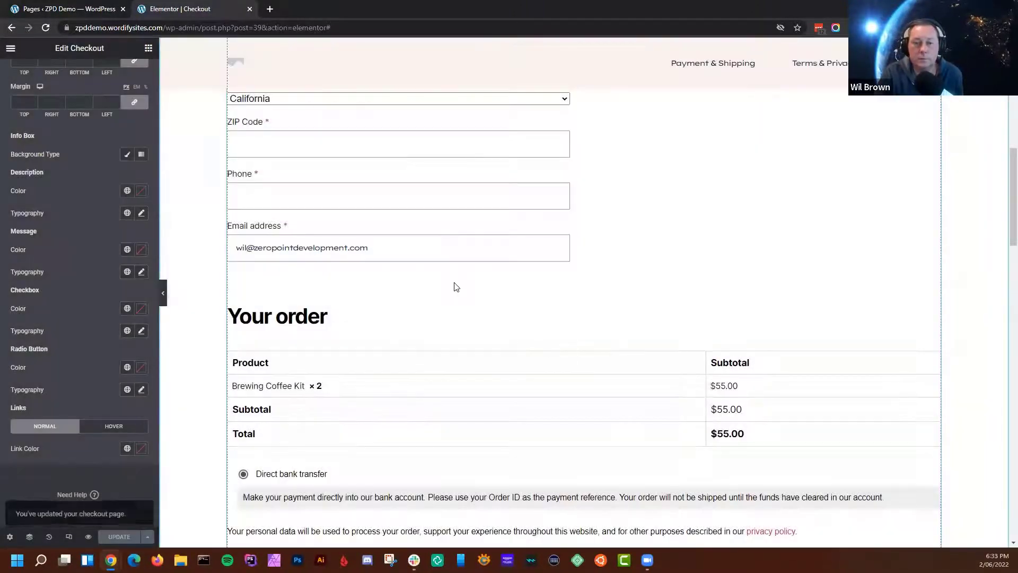
Delete the old WooCommerce Pages checkout widget under the CHECKOUT heading and update the page
click(580, 243)
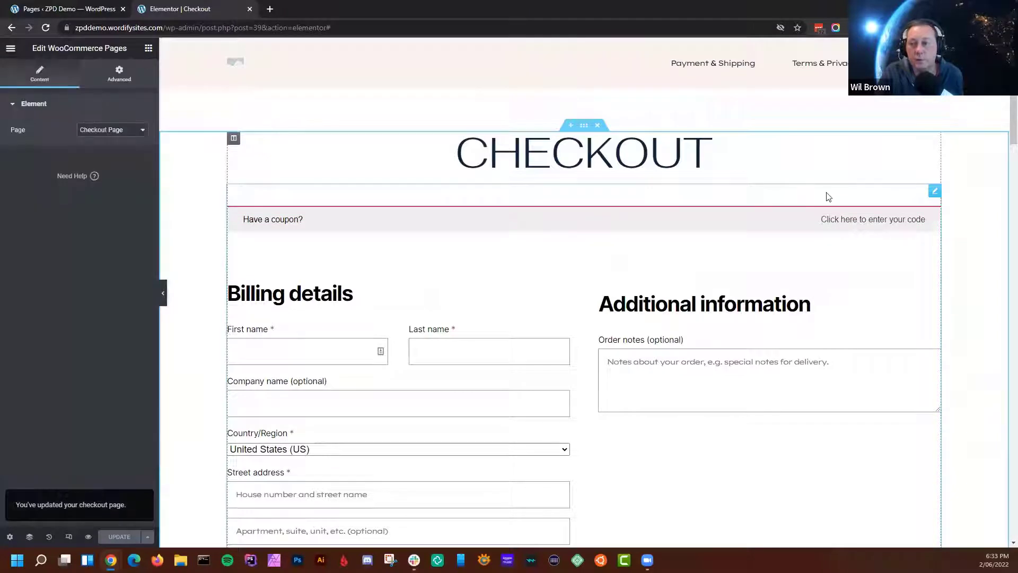
right_click(938, 194)
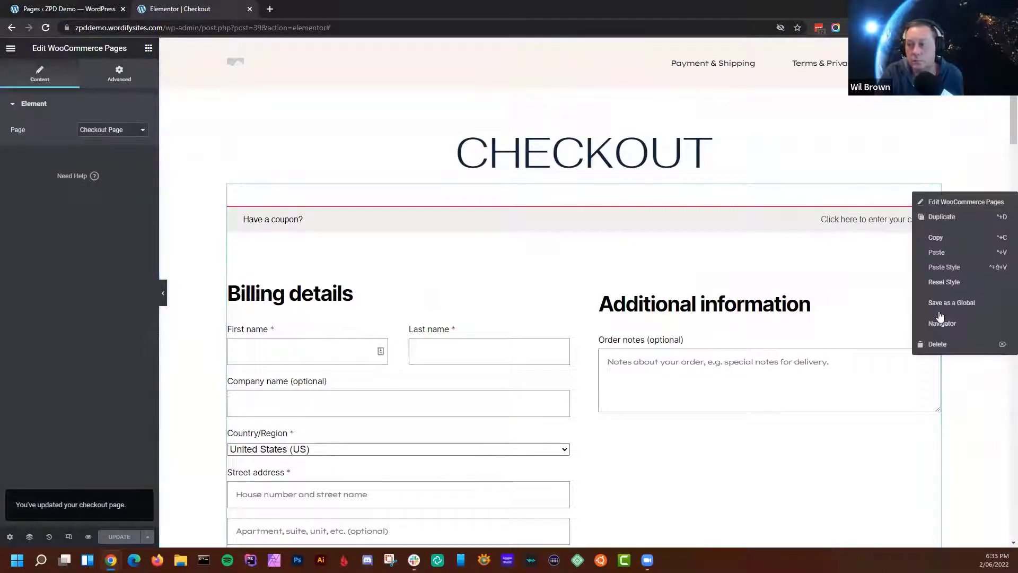
click(935, 343)
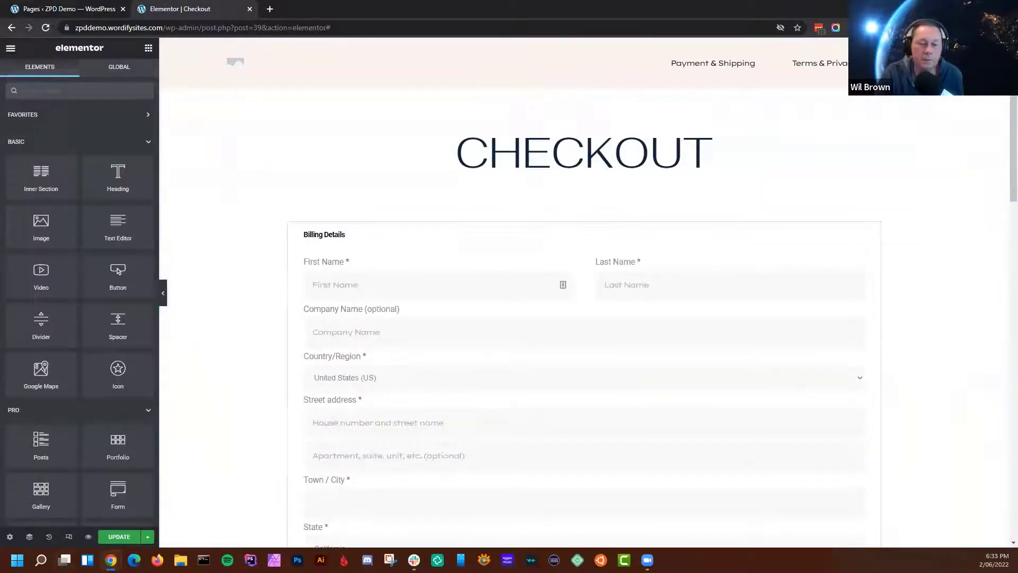
click(133, 537)
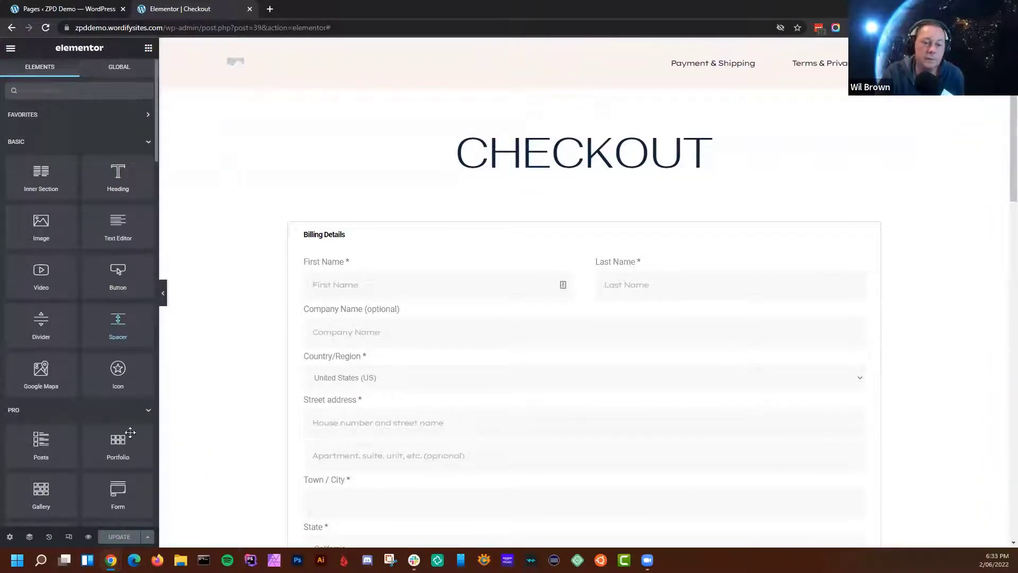
Preview the published checkout page, review its layout from billing details to the order button, and close the preview
click(88, 537)
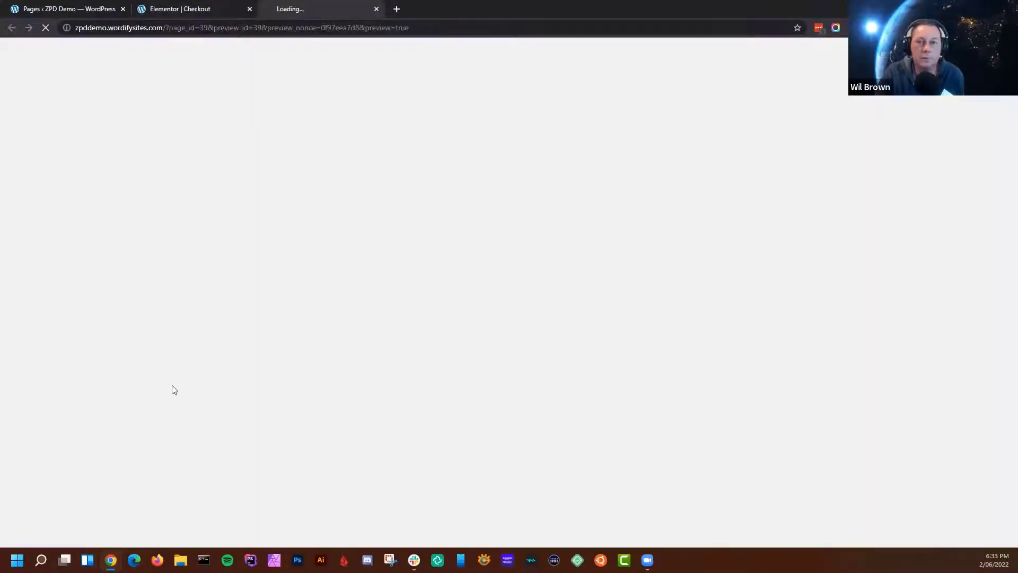
scroll(383, 399, down, 15)
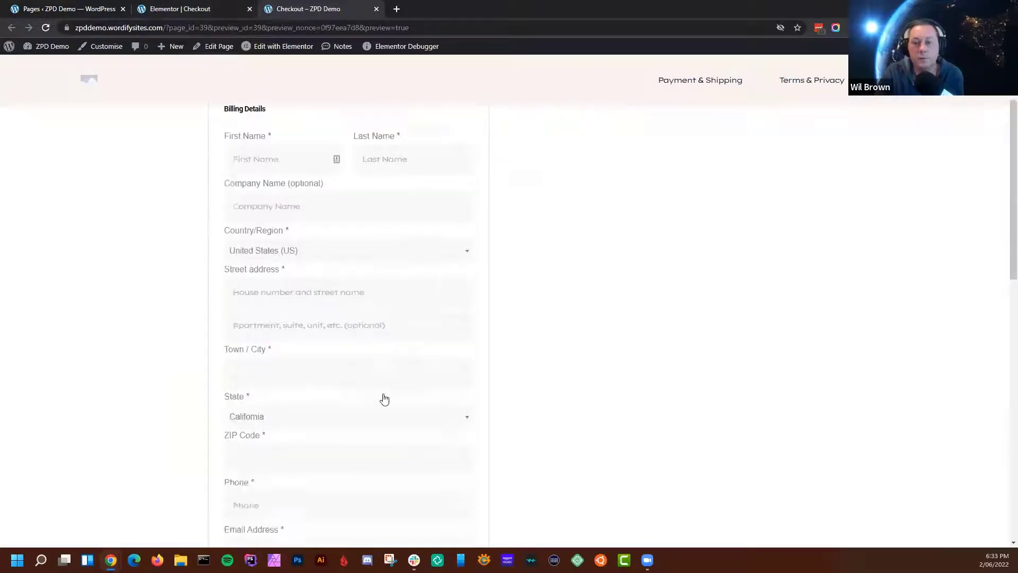
scroll(383, 399, up, 15)
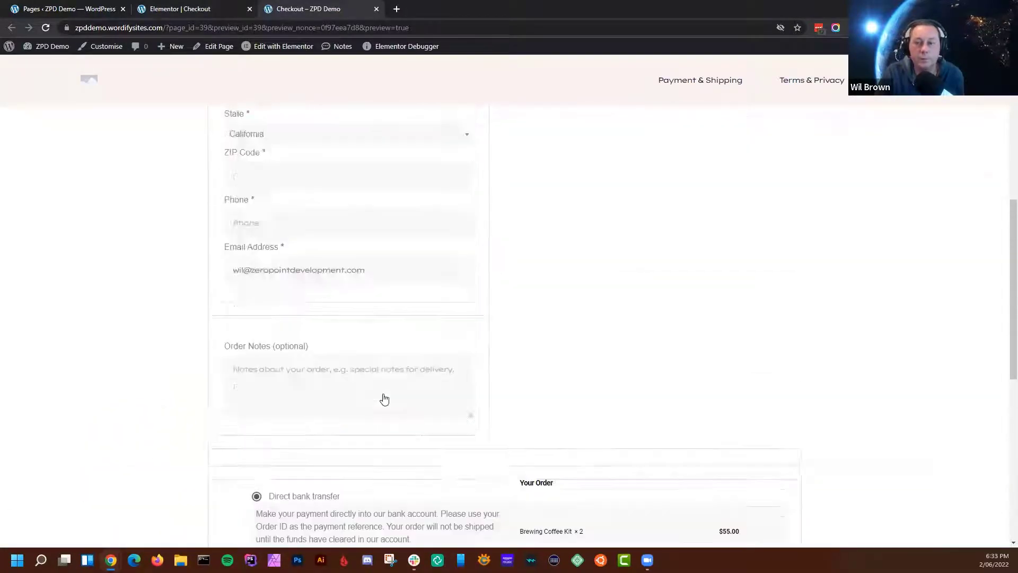
scroll(328, 305, down, 8)
scroll(327, 304, down, 5)
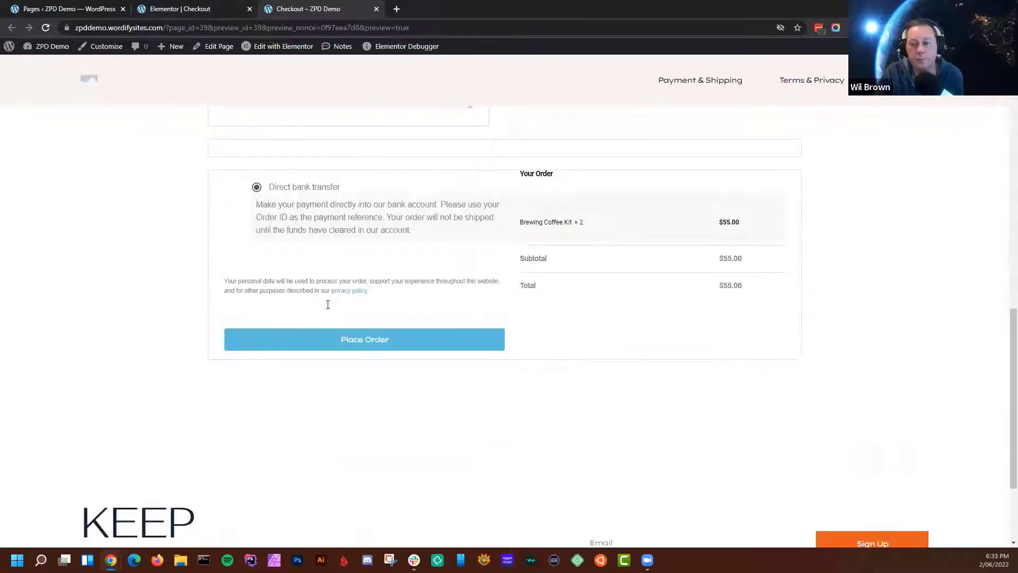
scroll(326, 305, up, 12)
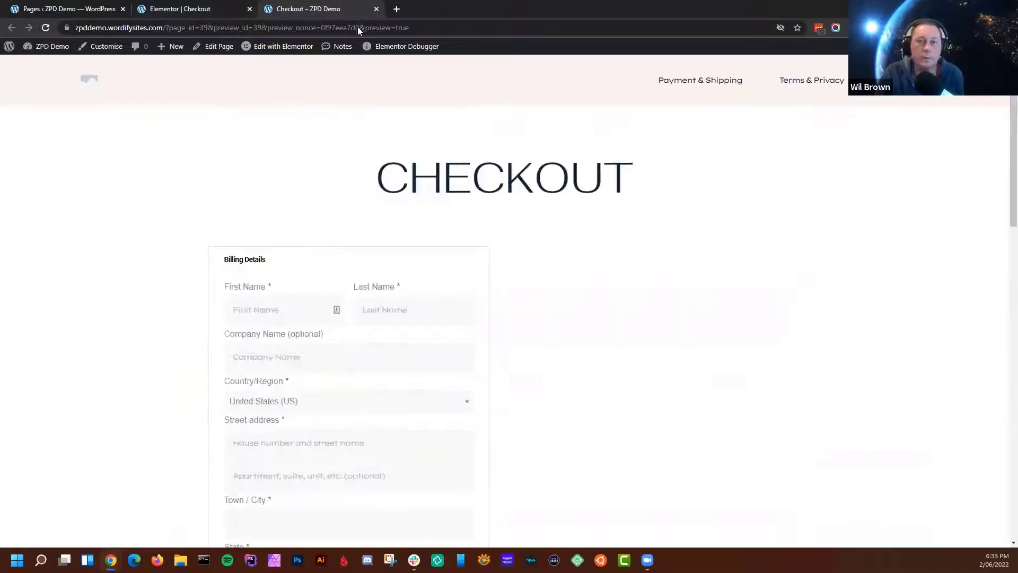
middle_click(344, 7)
Add a WooCommerce Breadcrumbs widget between the CHECKOUT heading and the Billing Details form
scroll(74, 300, down, 7)
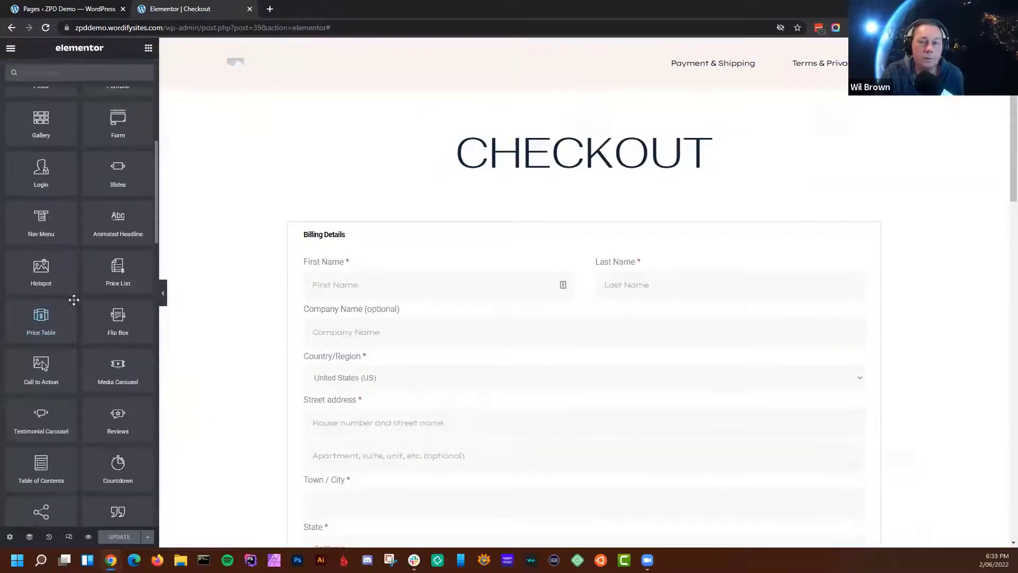
scroll(74, 299, down, 11)
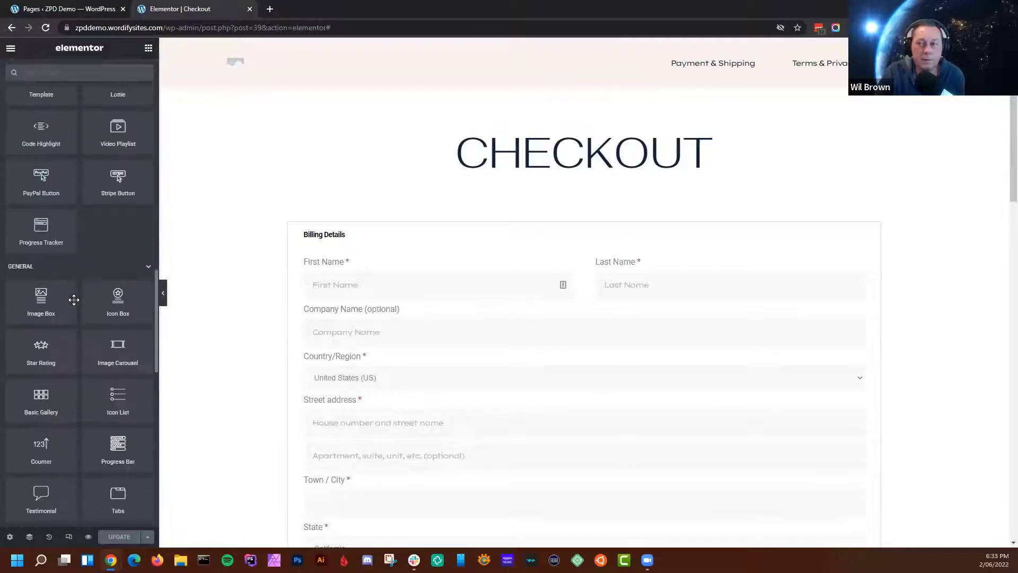
scroll(74, 300, down, 5)
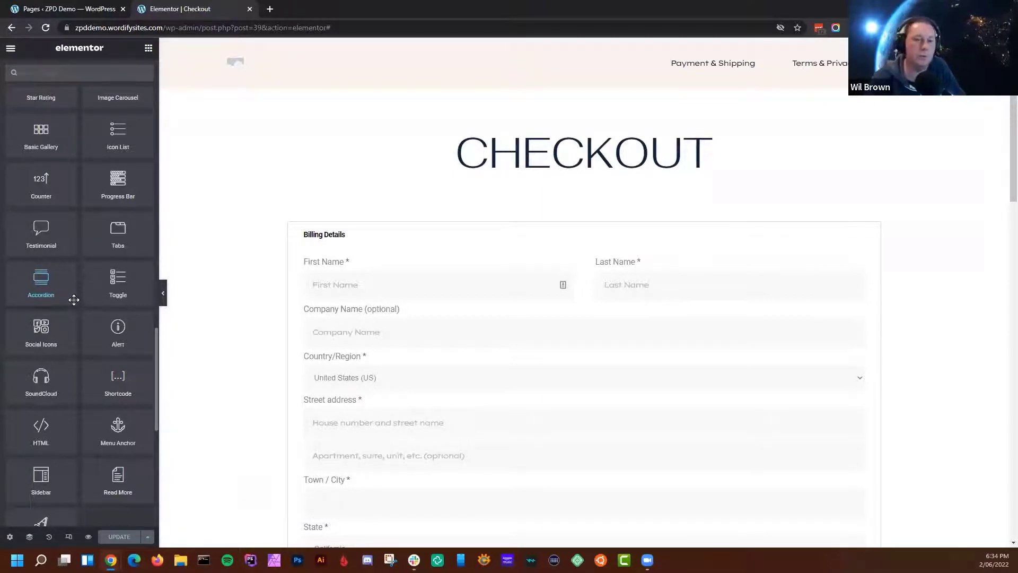
scroll(117, 442, down, 8)
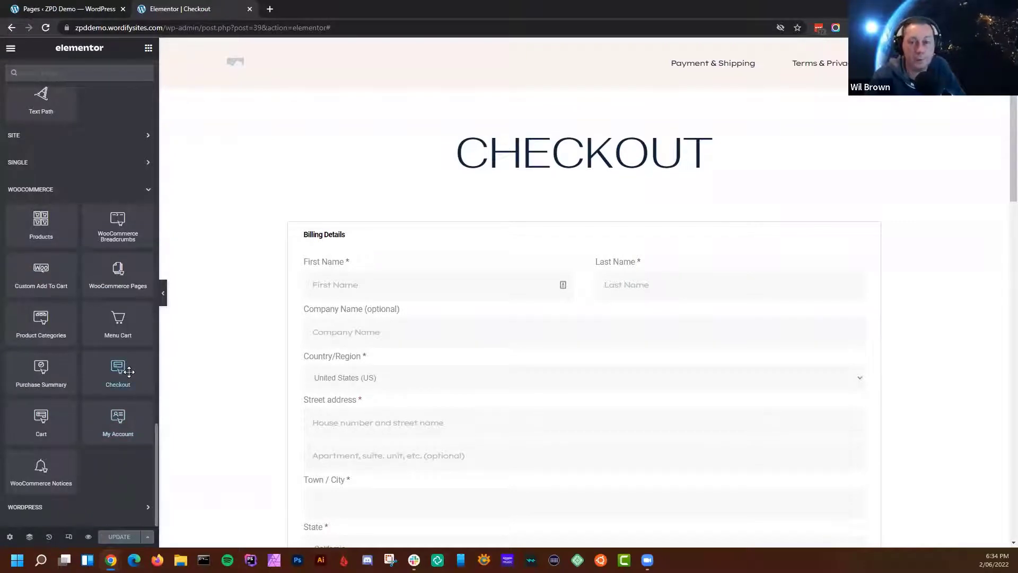
mouse_move(129, 371)
mouse_down()
mouse_move(225, 320)
mouse_move(138, 375)
mouse_up()
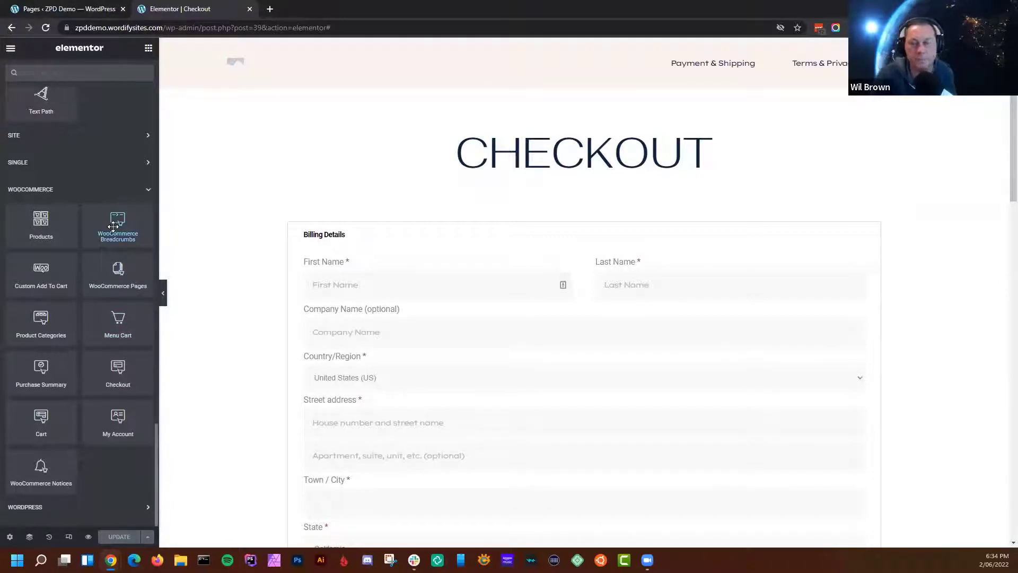
drag(113, 226, 481, 228)
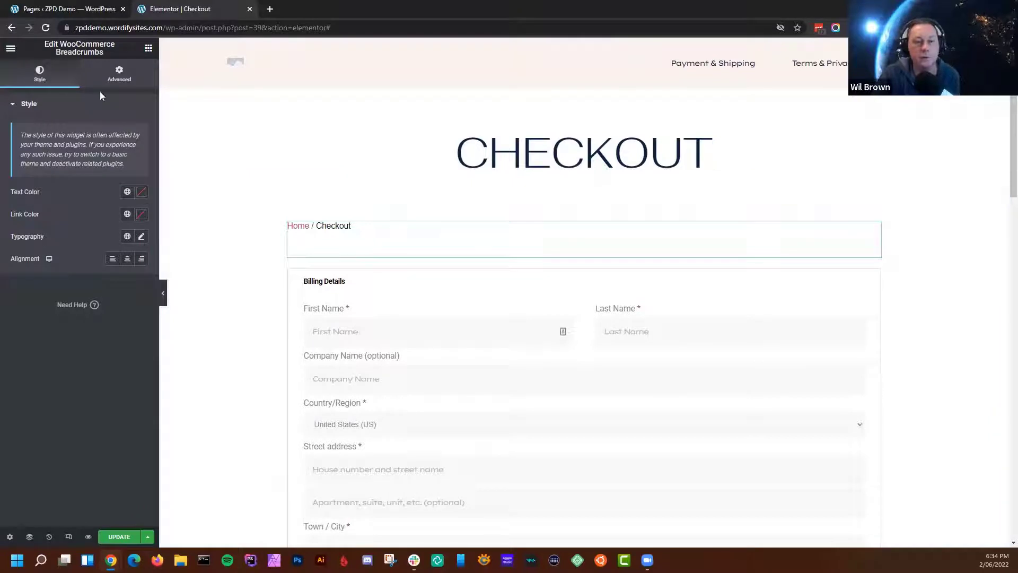
Add a Menu Cart widget between the breadcrumbs and the Billing Details form and hide its subtotal
click(149, 48)
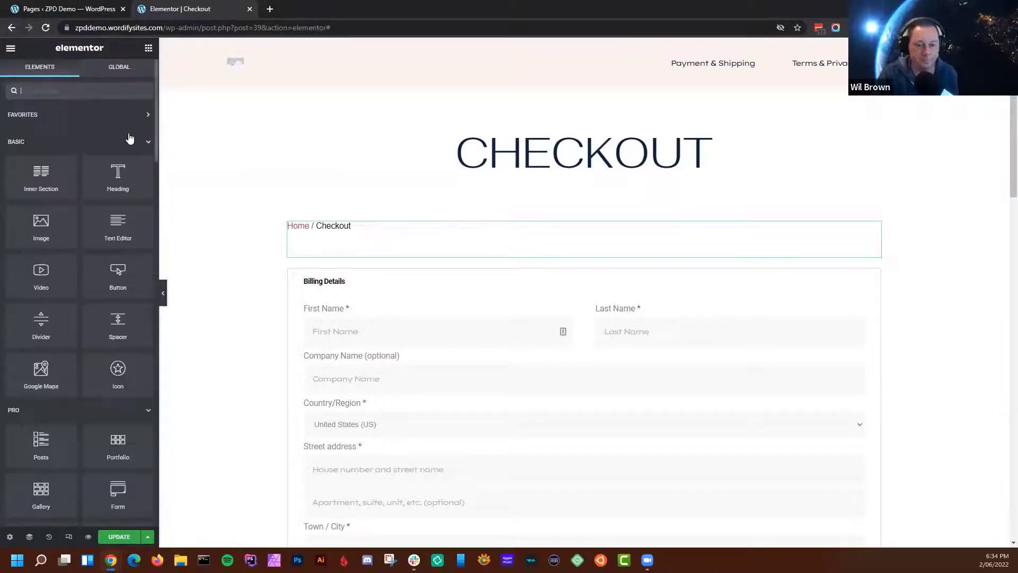
scroll(118, 354, down, 5)
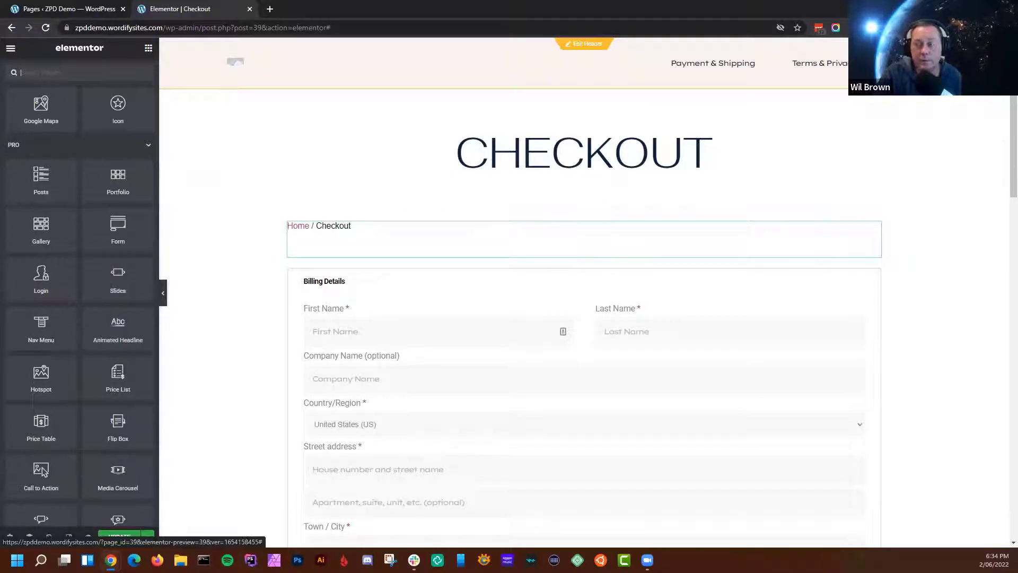
scroll(101, 432, down, 15)
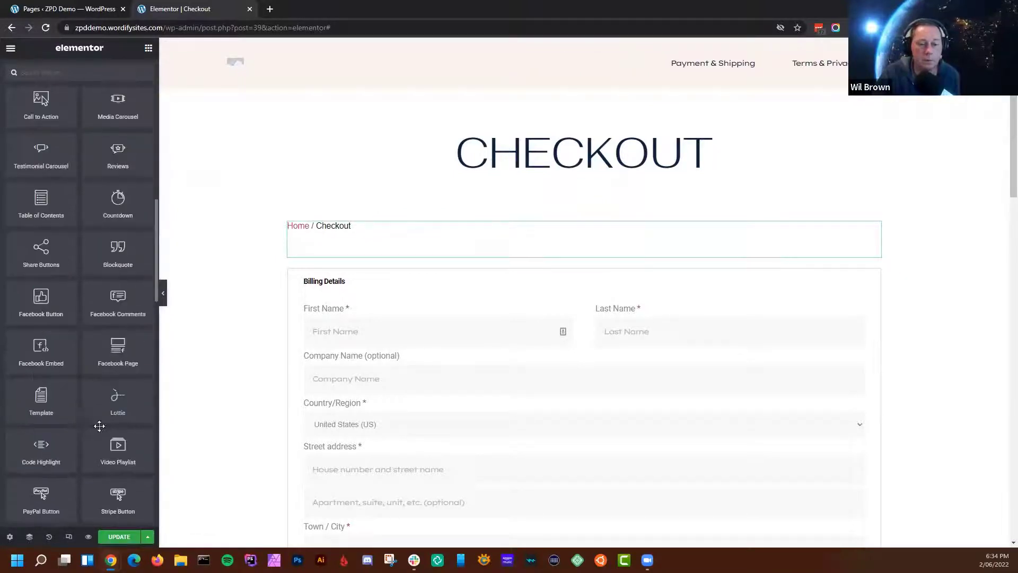
scroll(103, 399, down, 5)
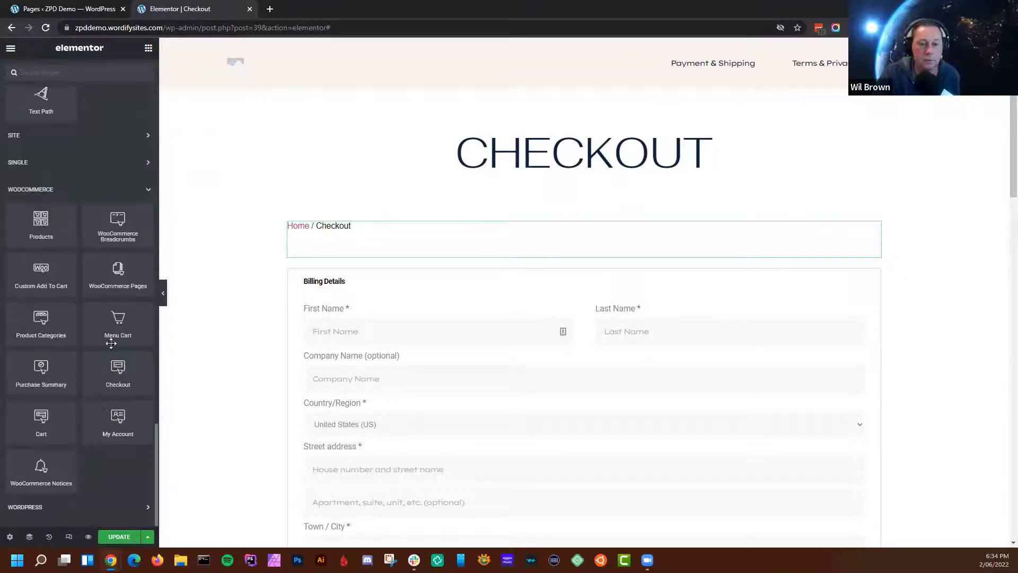
drag(112, 333, 495, 280)
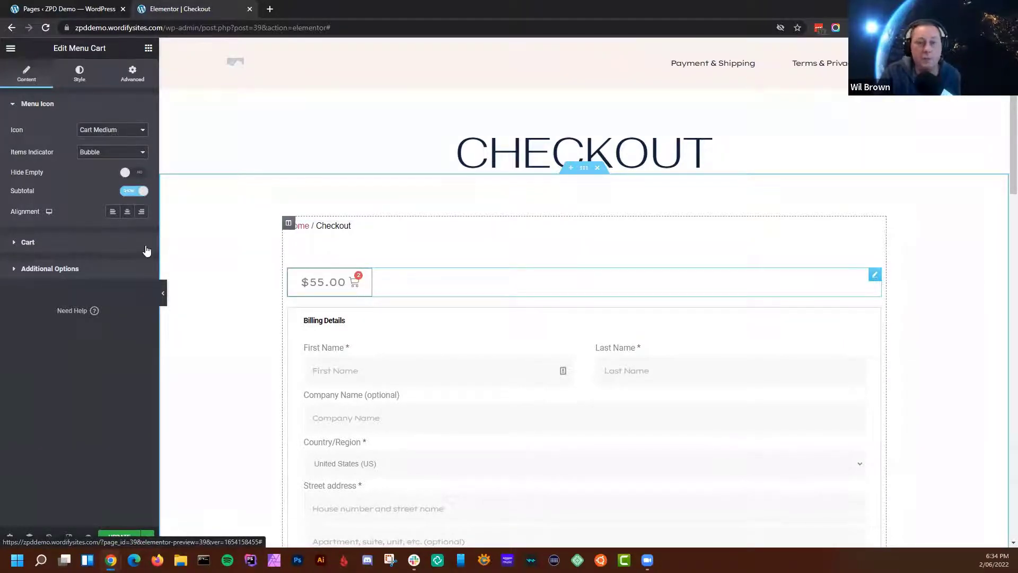
click(142, 192)
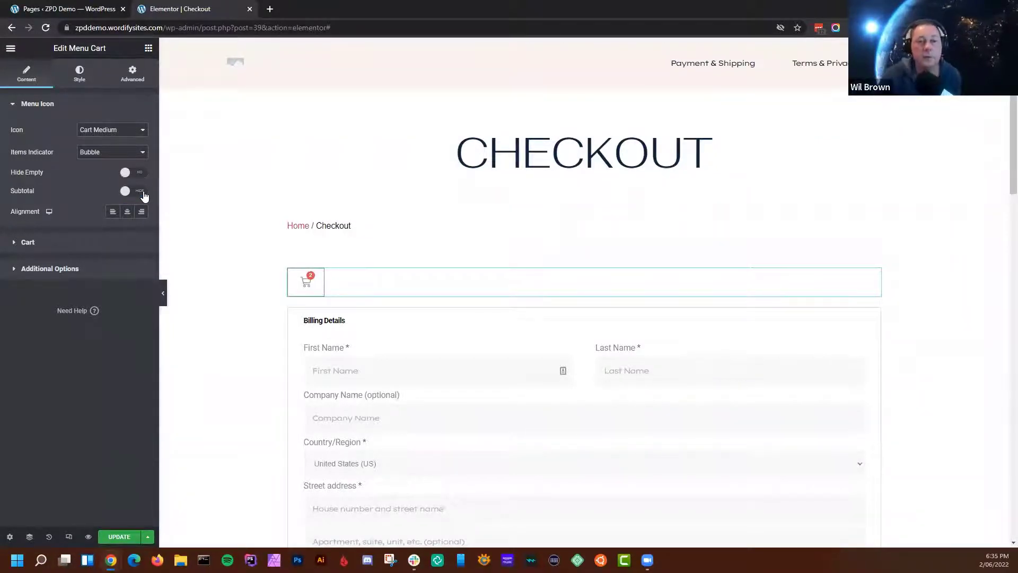
Try the Plain and None items indicators on the menu cart and set the indicator back to Bubble
click(119, 154)
click(114, 179)
click(116, 154)
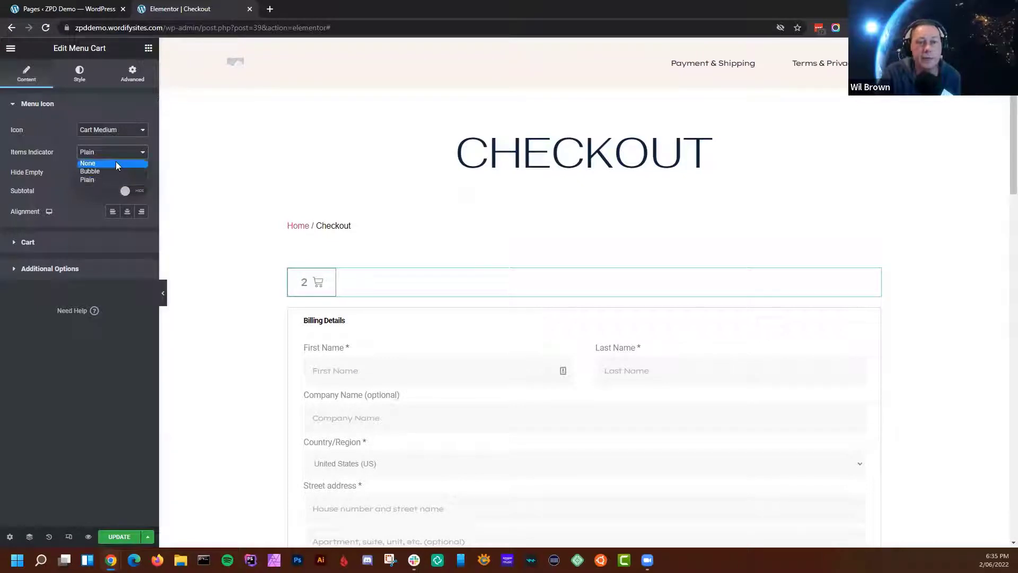
click(116, 162)
click(117, 154)
click(115, 172)
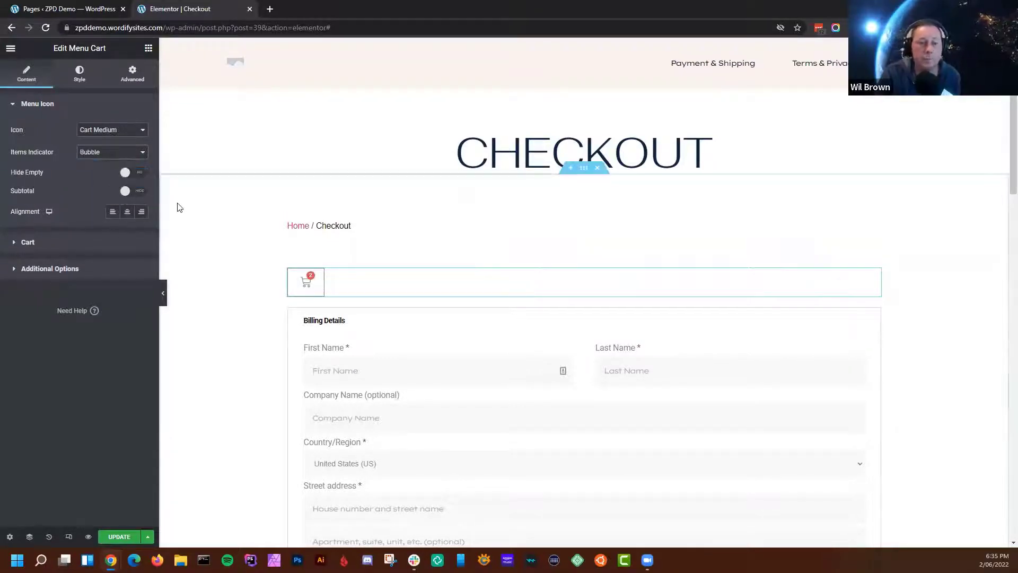
Try the Cart Solid and Bag Medium icons on the menu cart and set its icon to Basket Medium
click(95, 132)
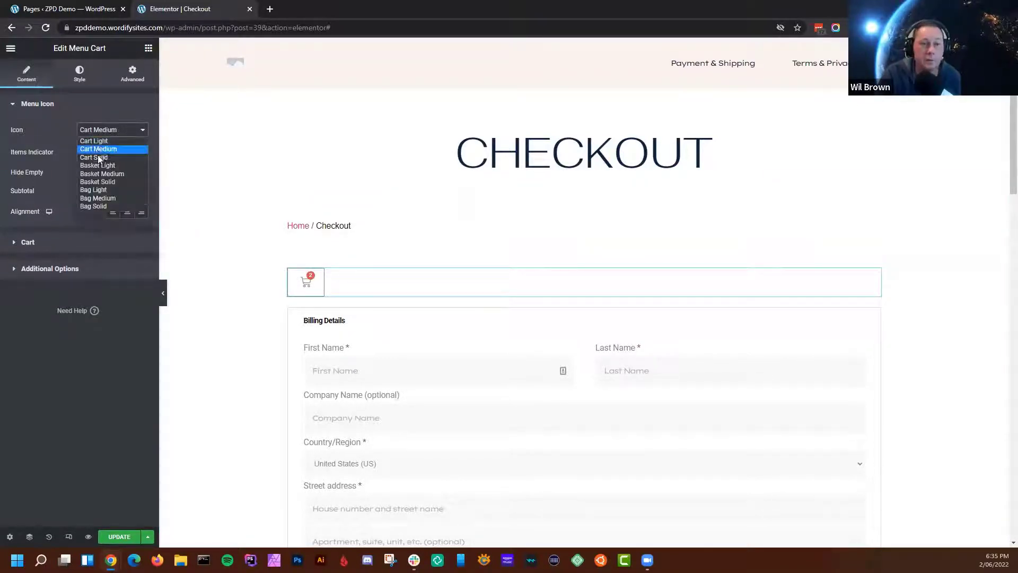
click(98, 155)
click(100, 132)
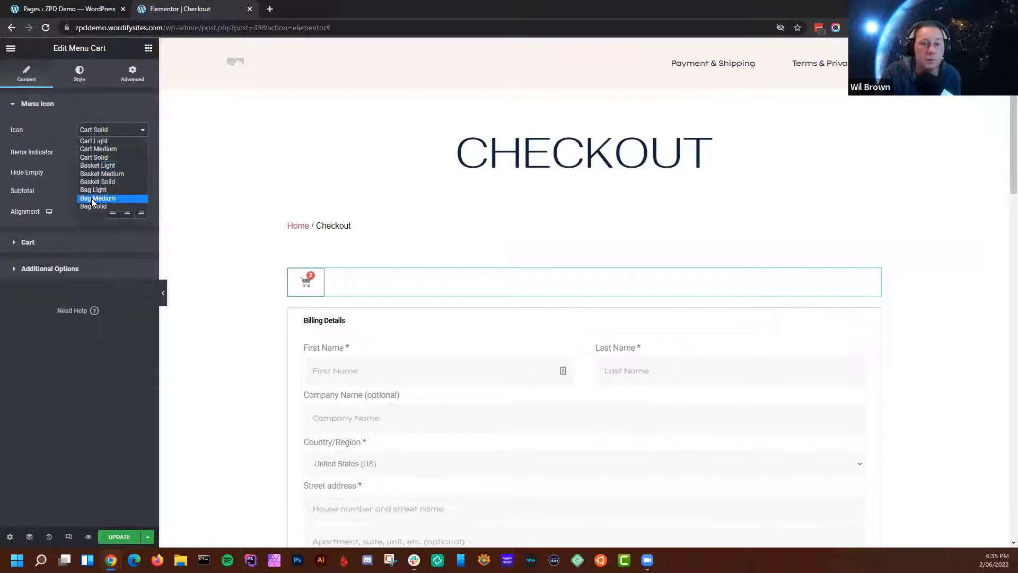
click(91, 198)
click(108, 131)
click(101, 175)
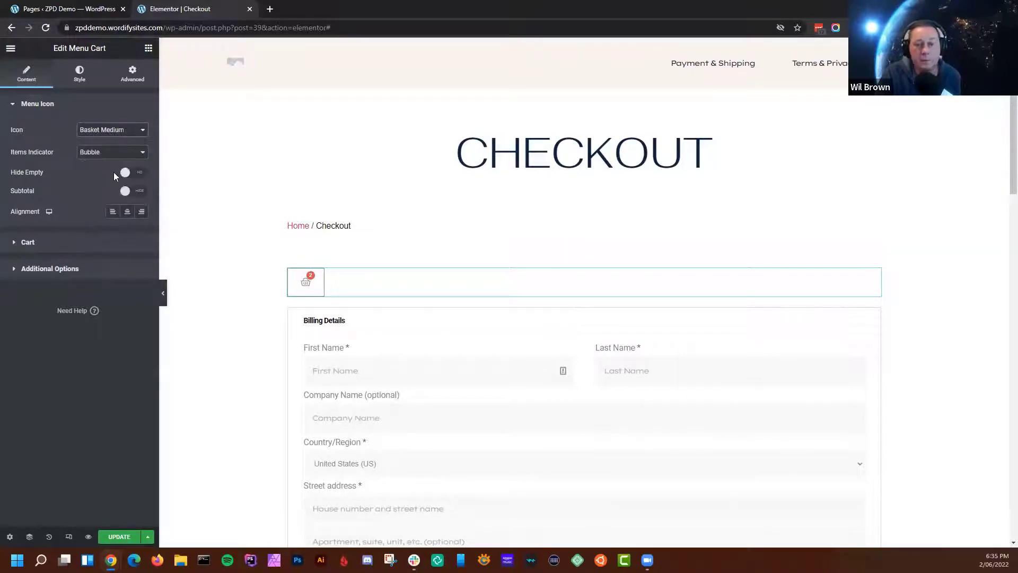
Check the menu cart's cart type options, and open the store's shop page to examine the side cart in its header
click(32, 243)
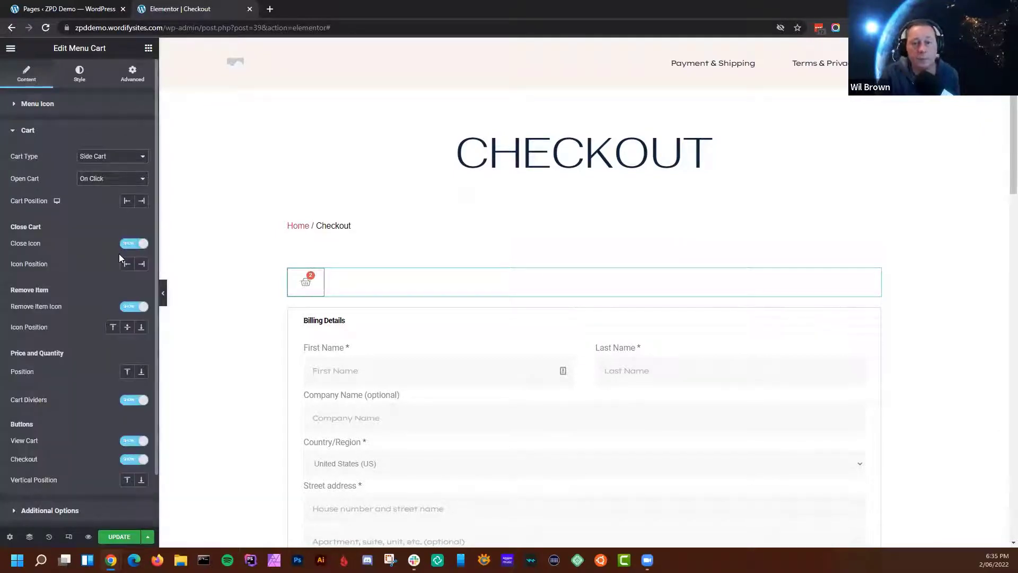
click(128, 156)
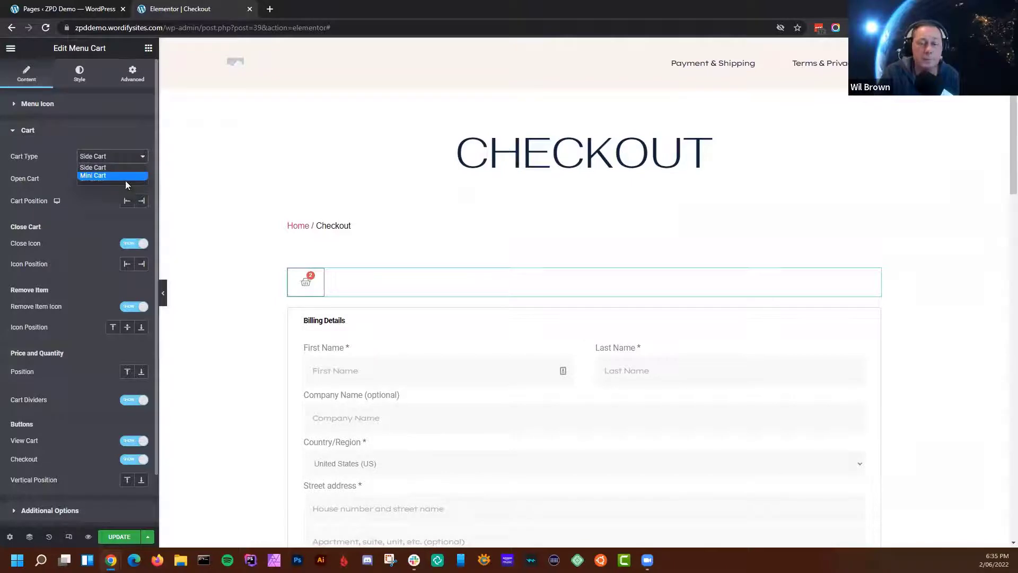
click(74, 10)
mouse_move(50, 46)
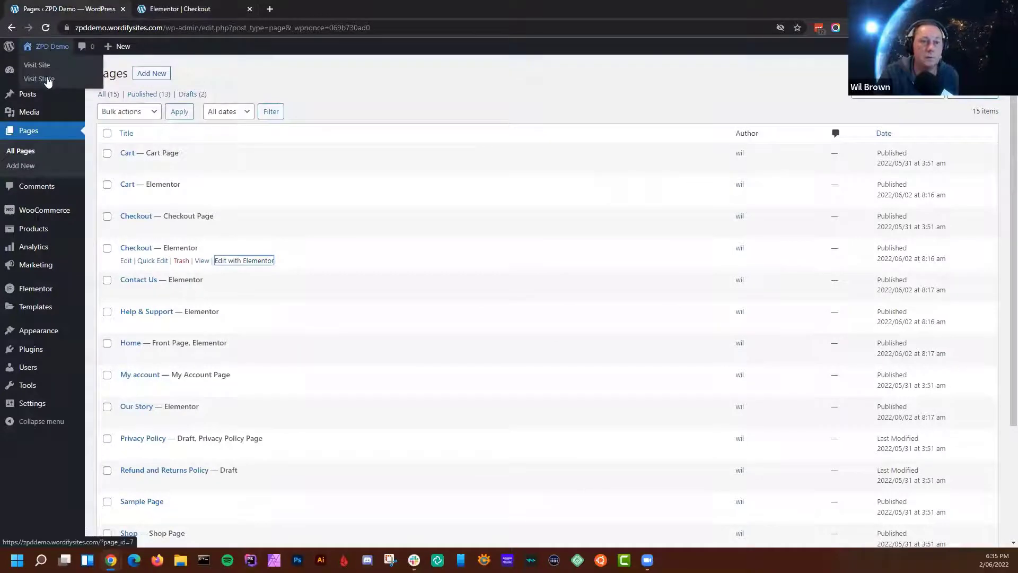
middle_click(48, 80)
click(178, 11)
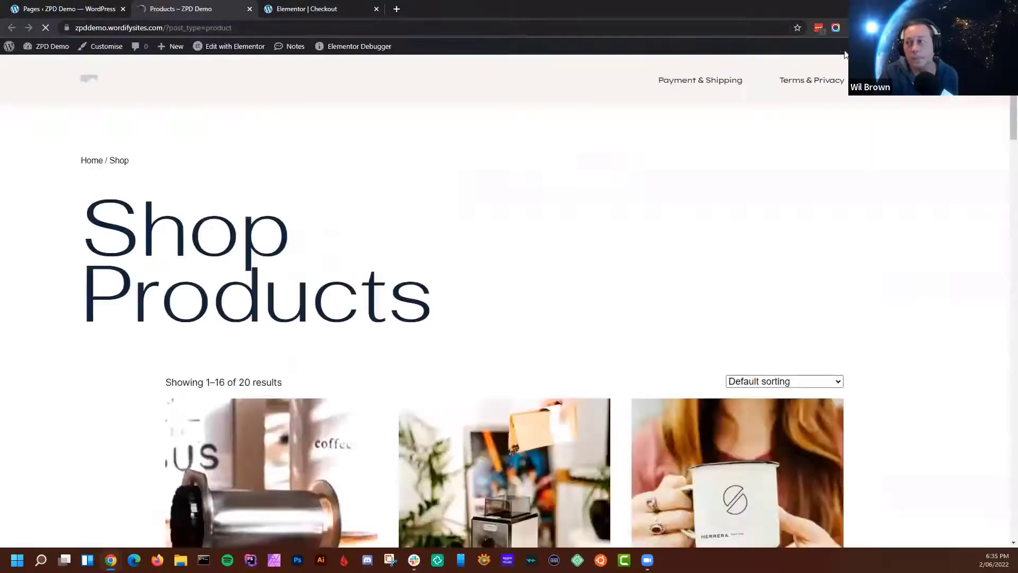
click(913, 80)
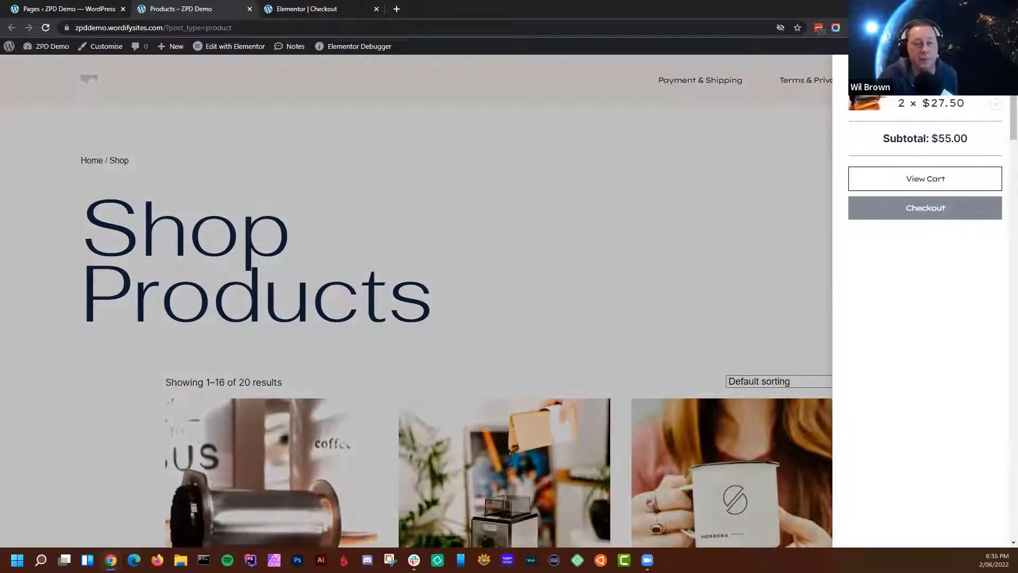
click(996, 70)
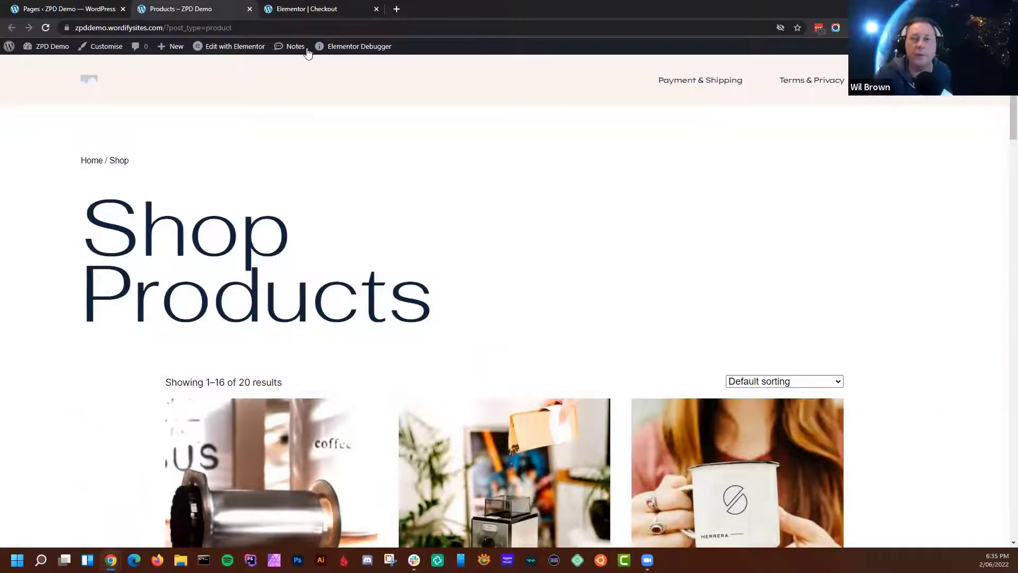
click(918, 80)
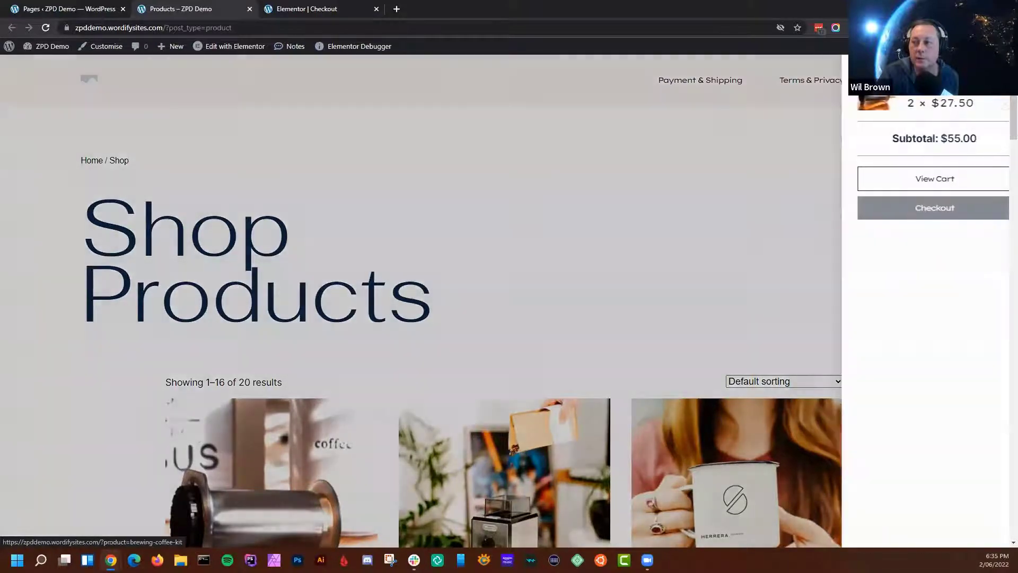
click(375, 66)
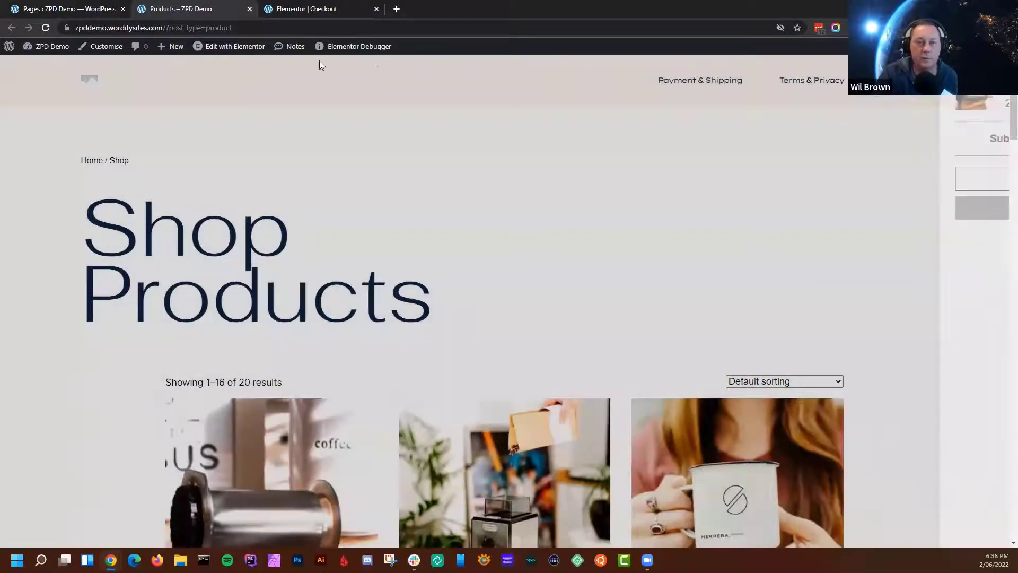
Return to the checkout editor, compare the menu cart's Side Cart and Mini Cart types, and restore Side Cart
click(318, 9)
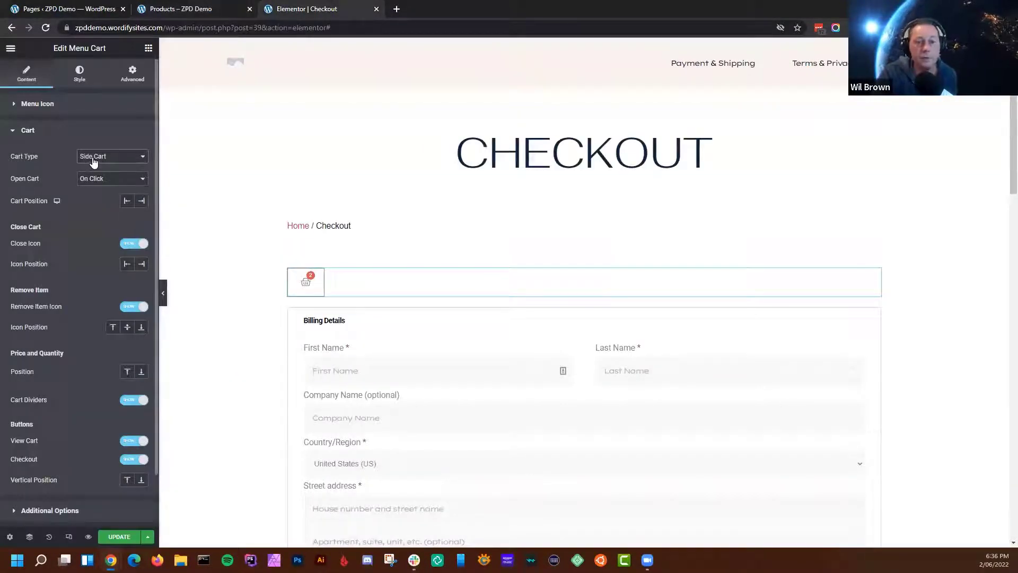
click(314, 285)
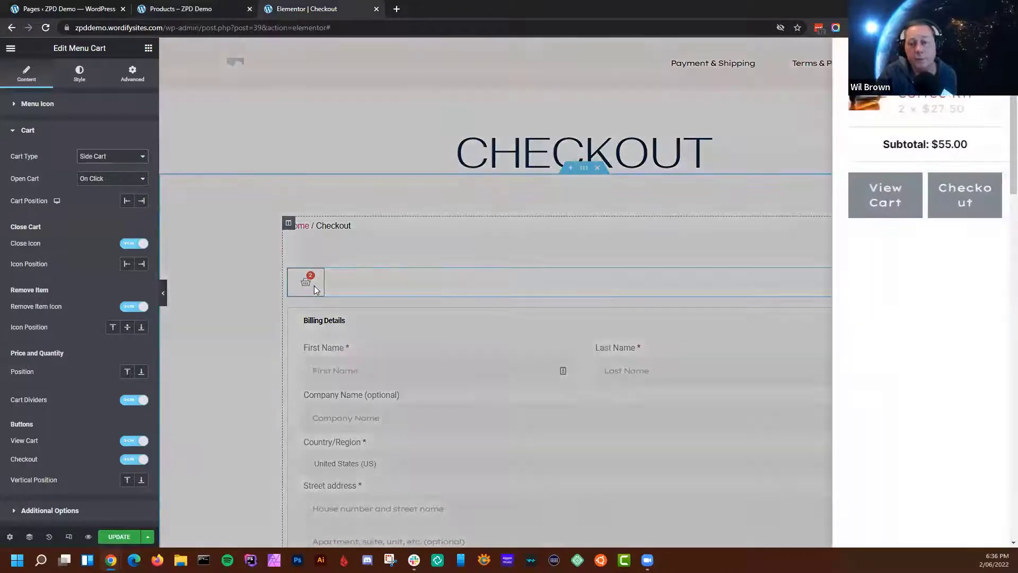
click(292, 280)
click(109, 156)
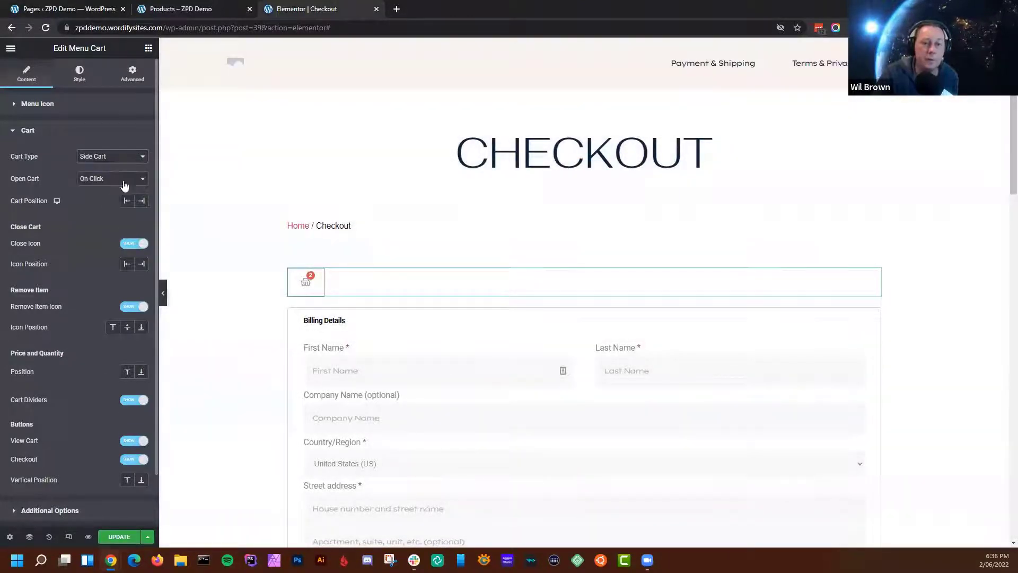
click(101, 166)
click(307, 281)
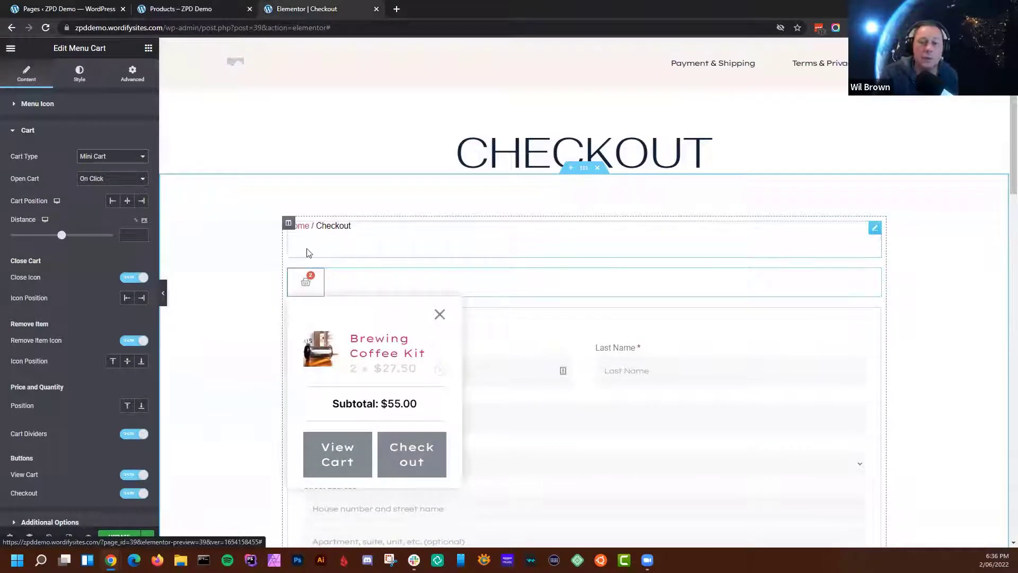
click(111, 157)
click(109, 166)
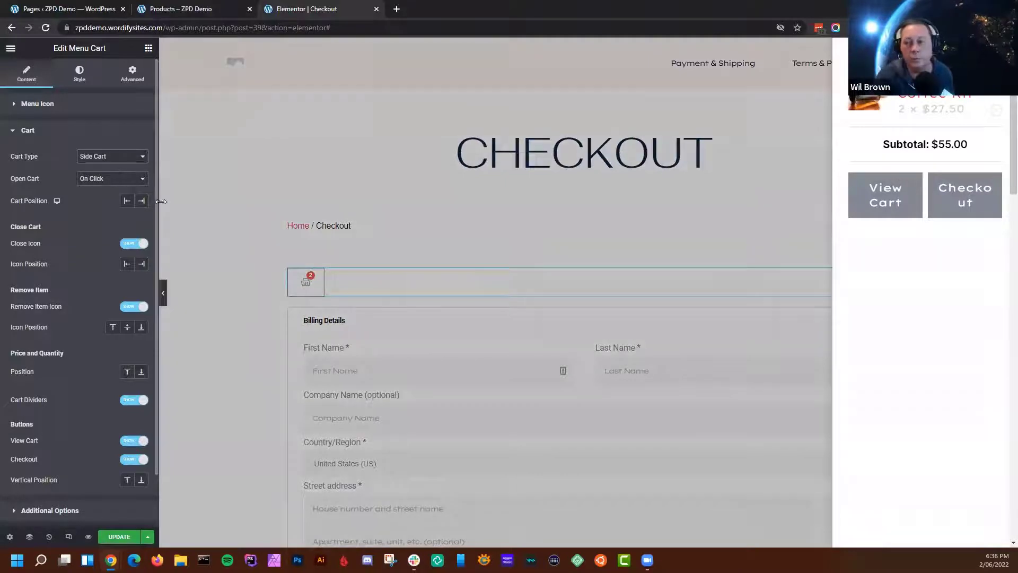
Try the On Hover option for opening the side cart and set it back to On Click
click(115, 177)
click(112, 198)
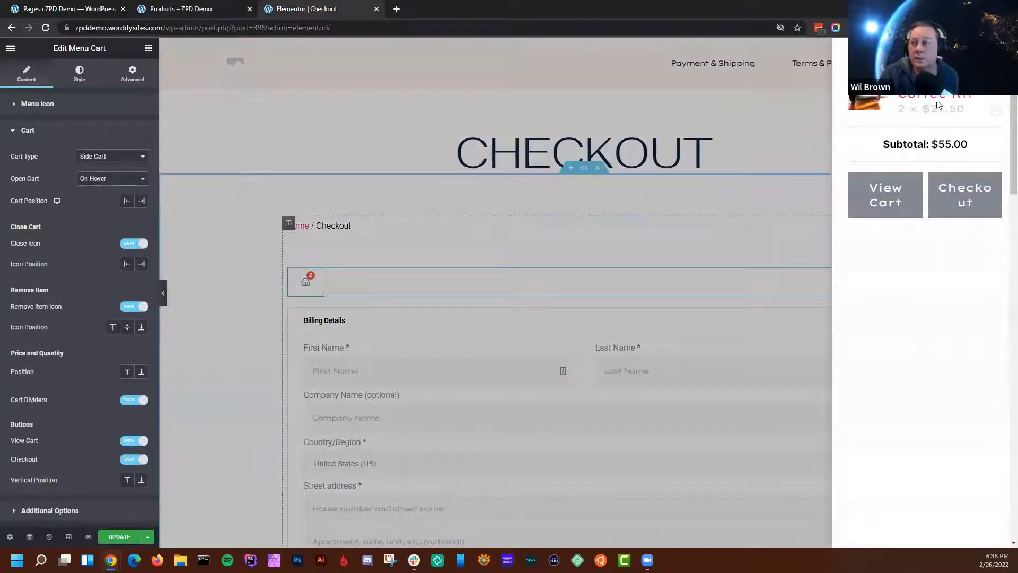
click(818, 165)
mouse_move(313, 282)
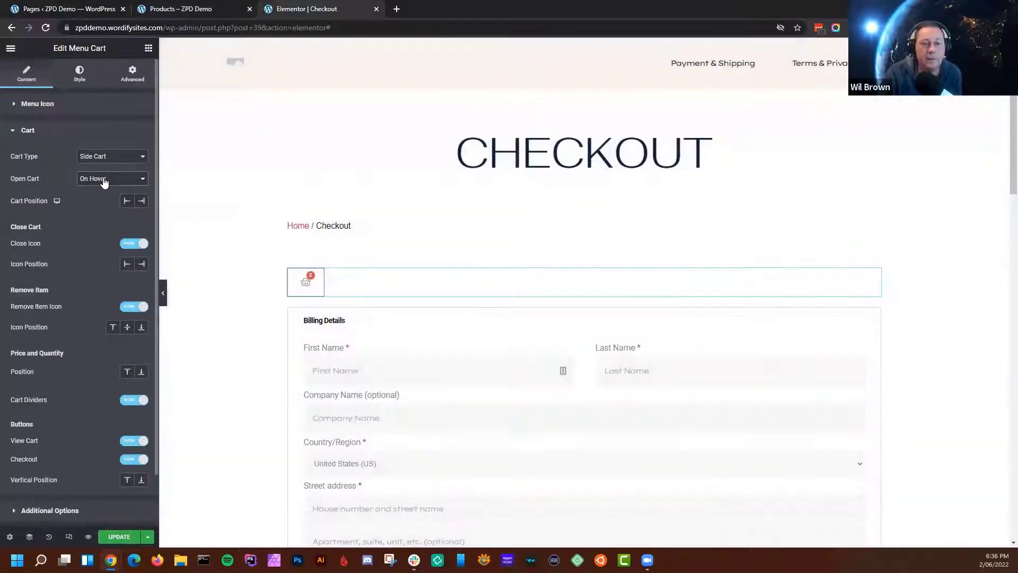
click(103, 179)
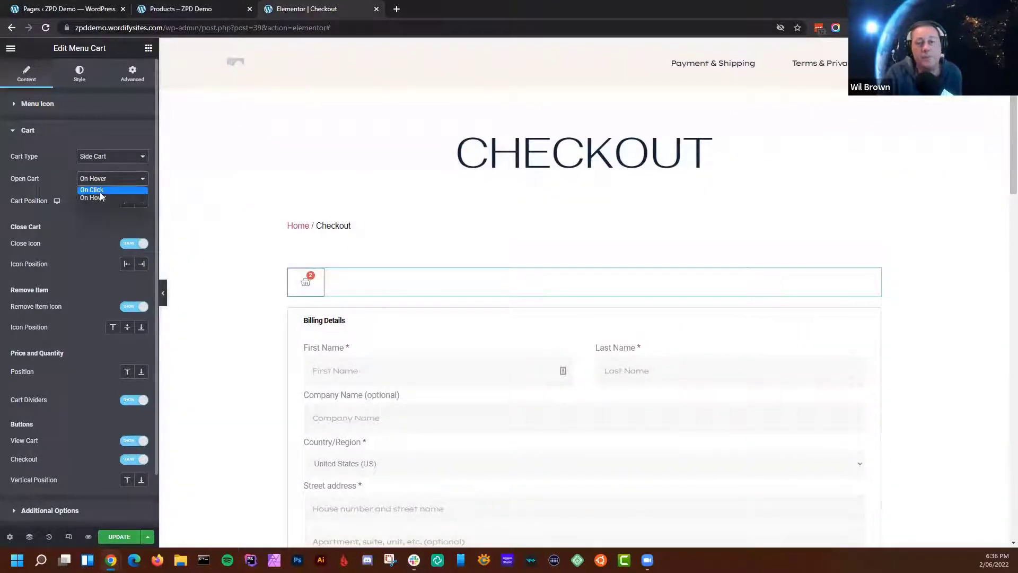
click(99, 191)
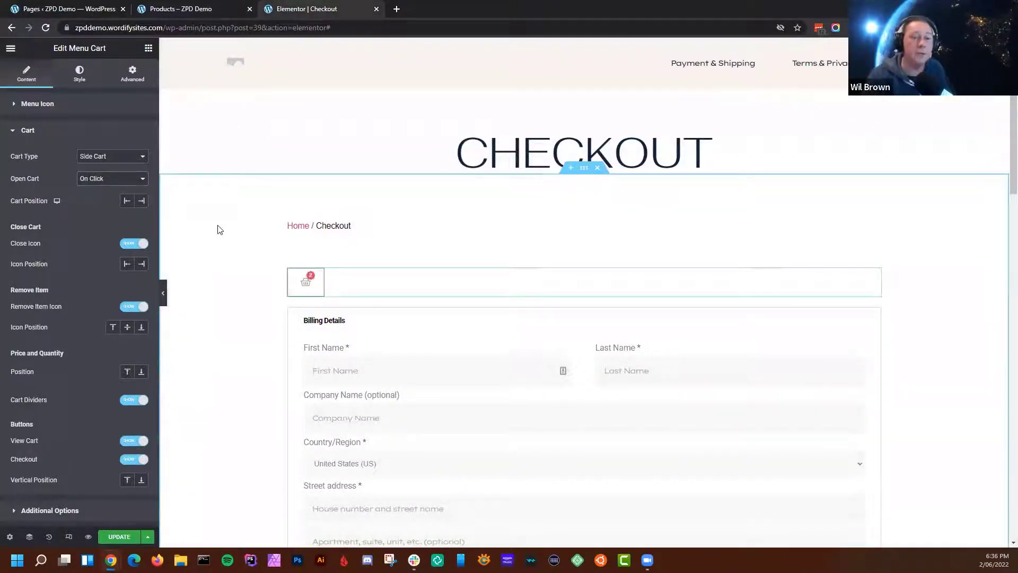
Try hiding the side cart's close icon and its View Cart and Checkout buttons, and show them all again
click(133, 249)
click(134, 250)
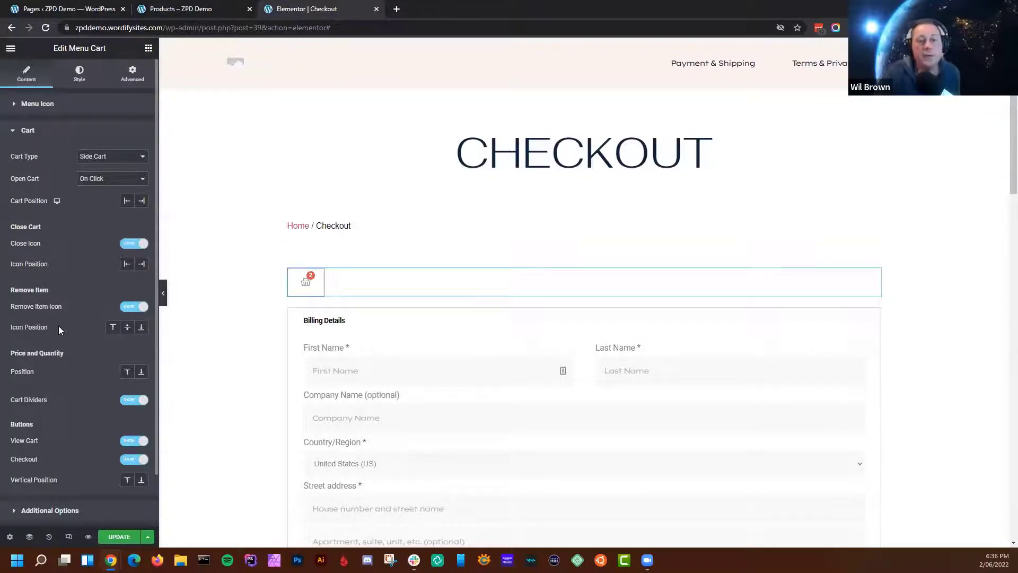
scroll(58, 331, down, 1)
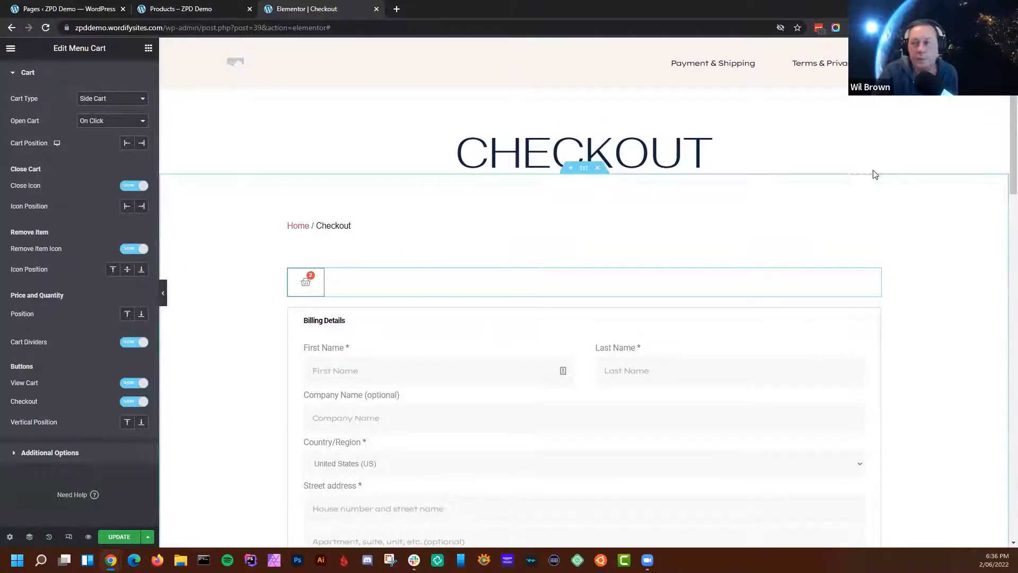
click(312, 283)
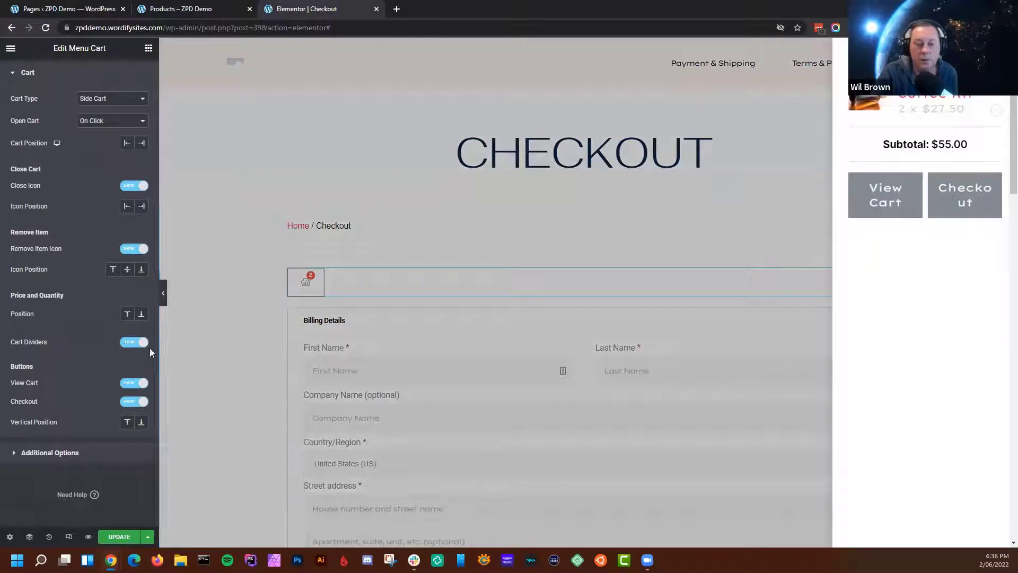
click(134, 382)
click(135, 401)
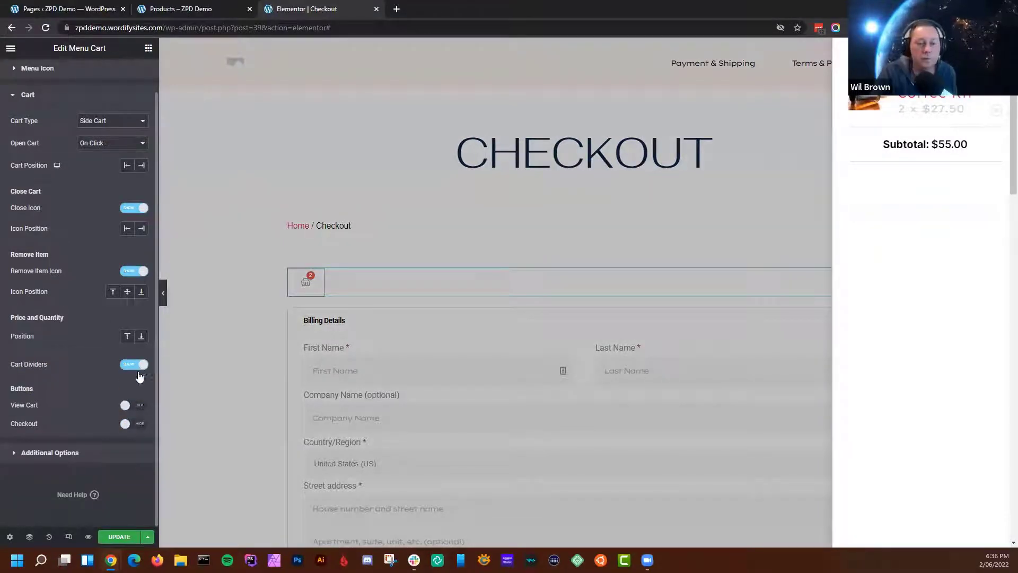
click(130, 406)
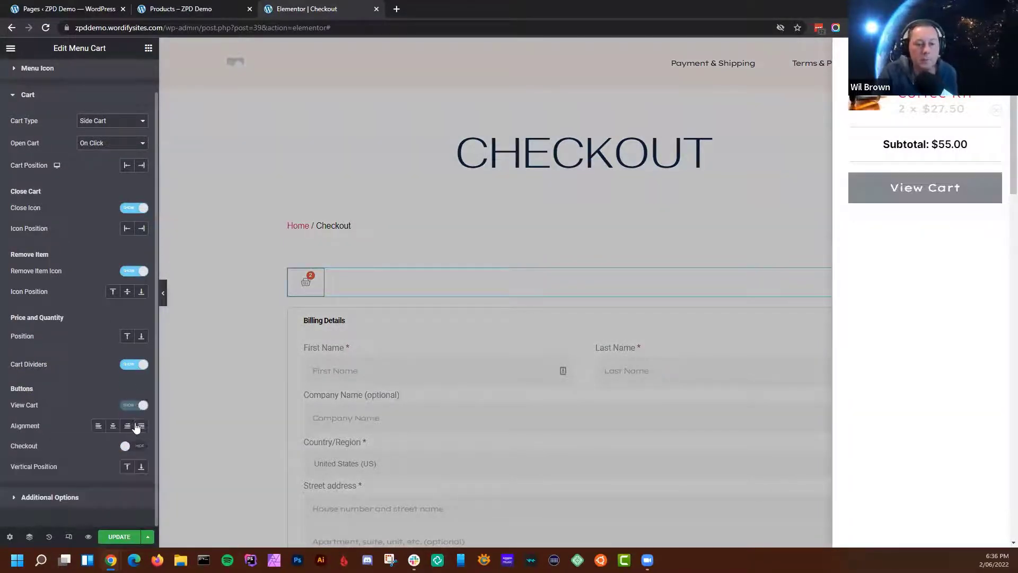
click(132, 444)
Review the menu cart's additional options and its cart, products and messages style settings, and close the side cart preview
click(68, 475)
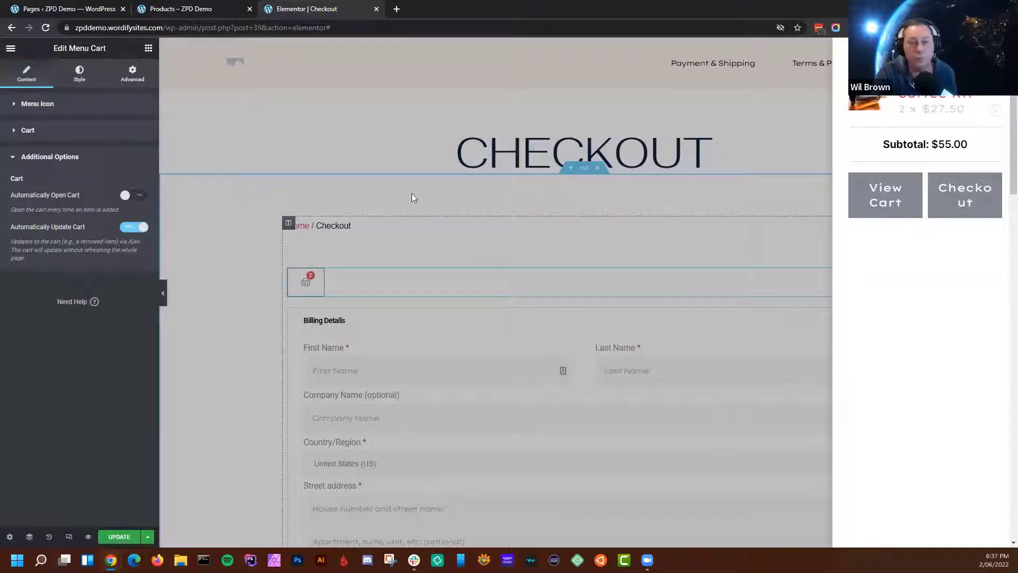
click(77, 74)
scroll(56, 397, down, 3)
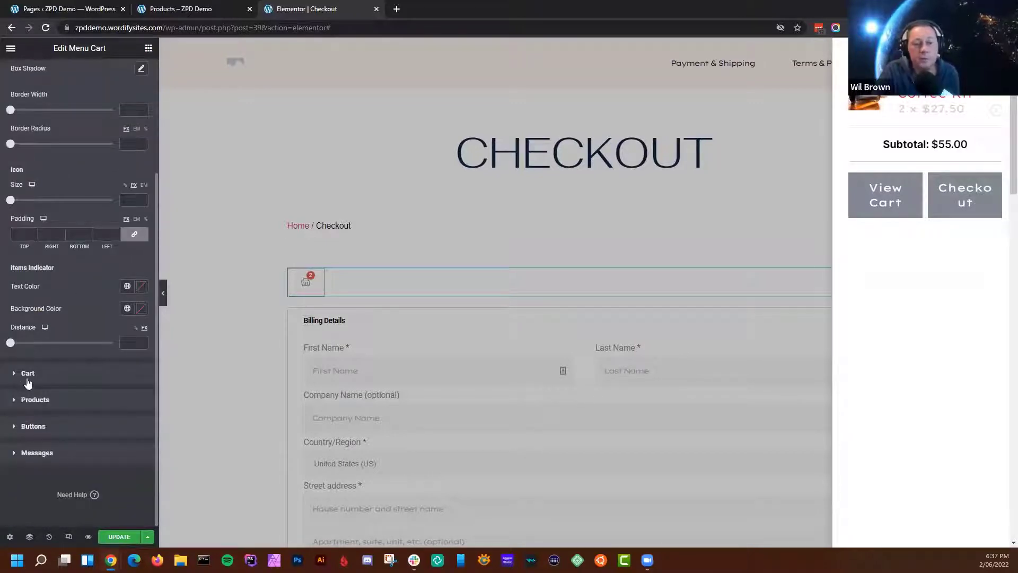
click(28, 374)
scroll(37, 364, down, 3)
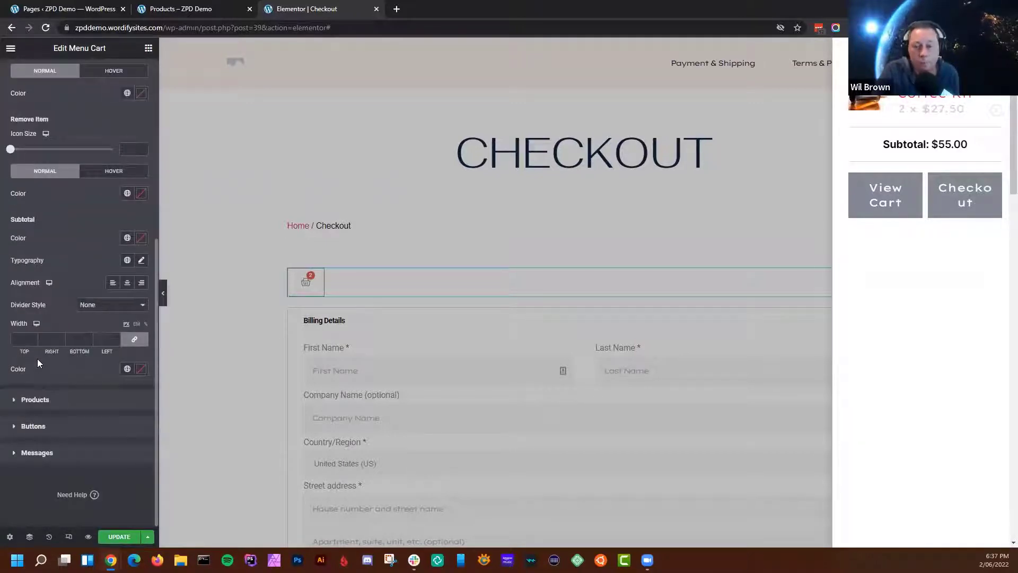
click(35, 399)
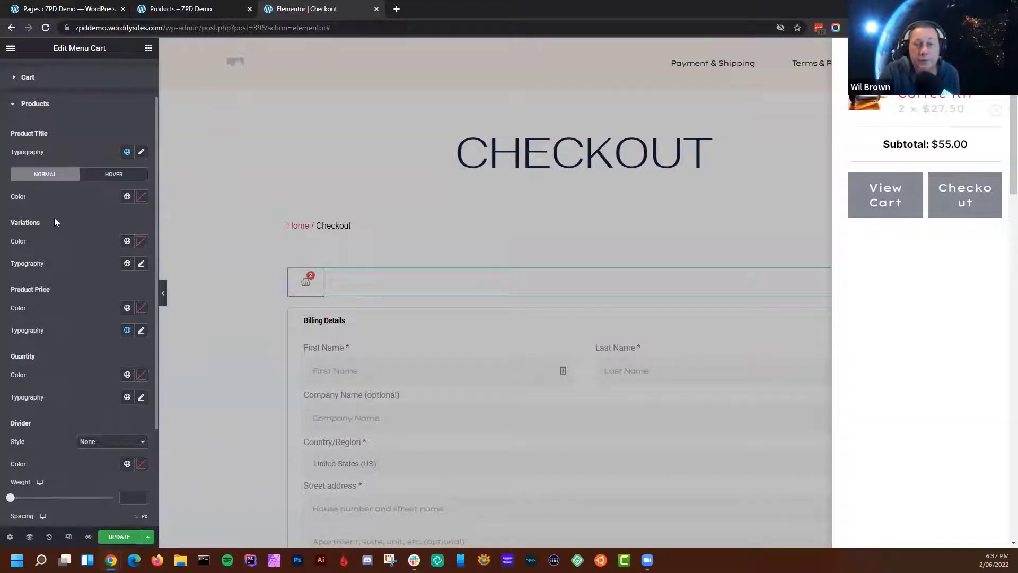
scroll(61, 348, down, 3)
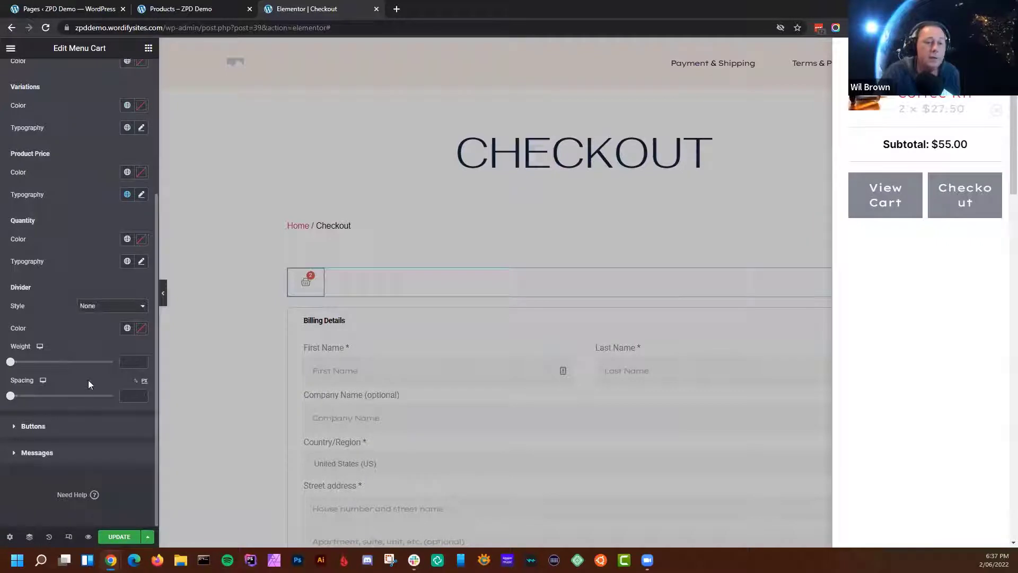
click(37, 452)
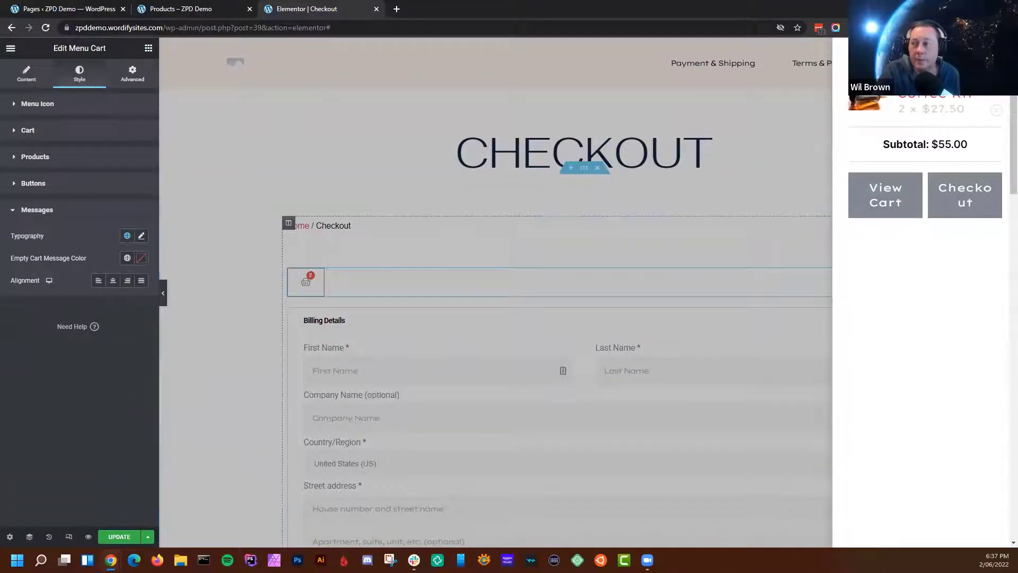
click(683, 184)
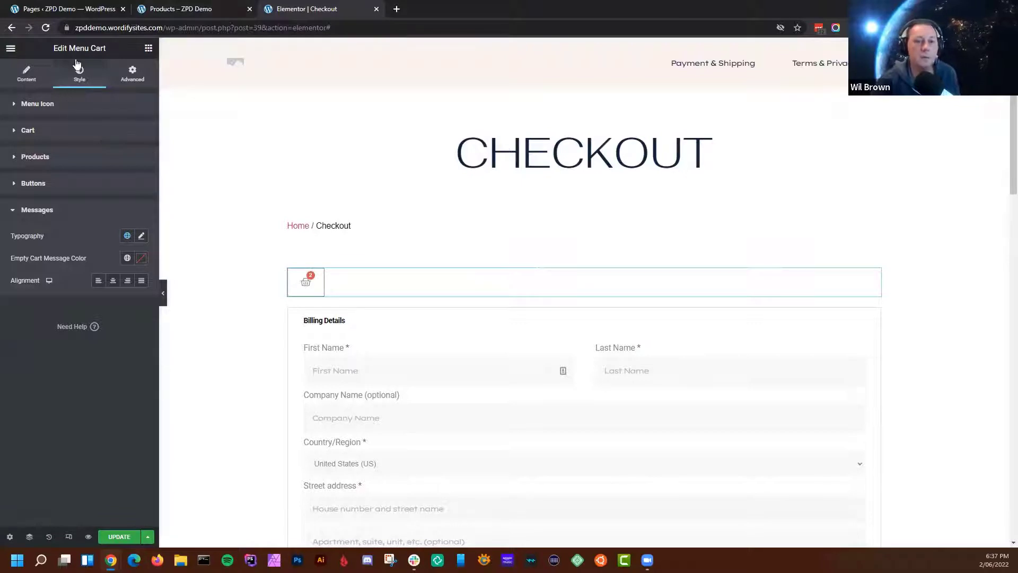
Try adding a WooCommerce Notices widget between the breadcrumbs and the menu cart on the checkout page
click(149, 48)
scroll(99, 299, down, 5)
scroll(99, 300, down, 10)
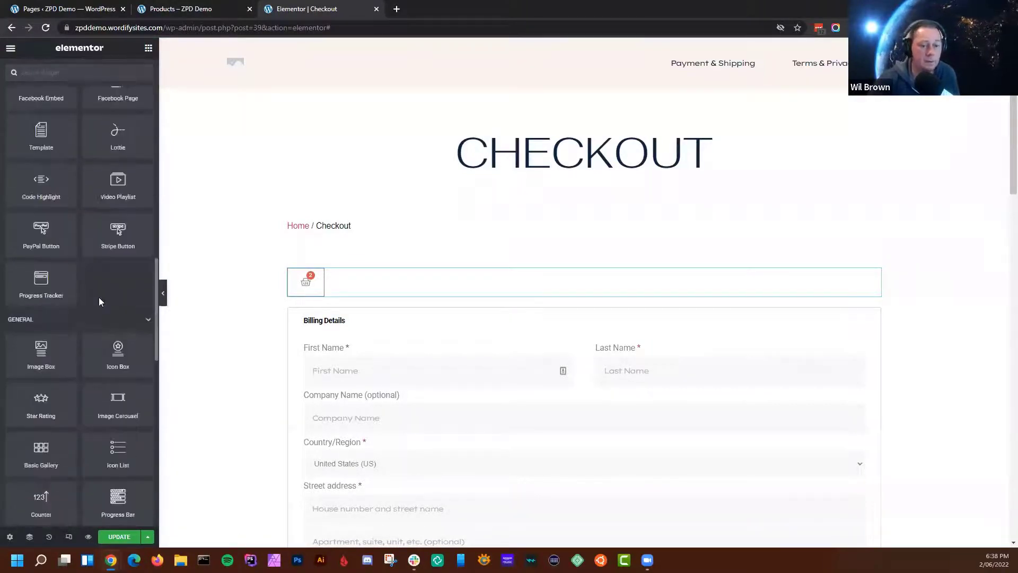
scroll(99, 301, down, 3)
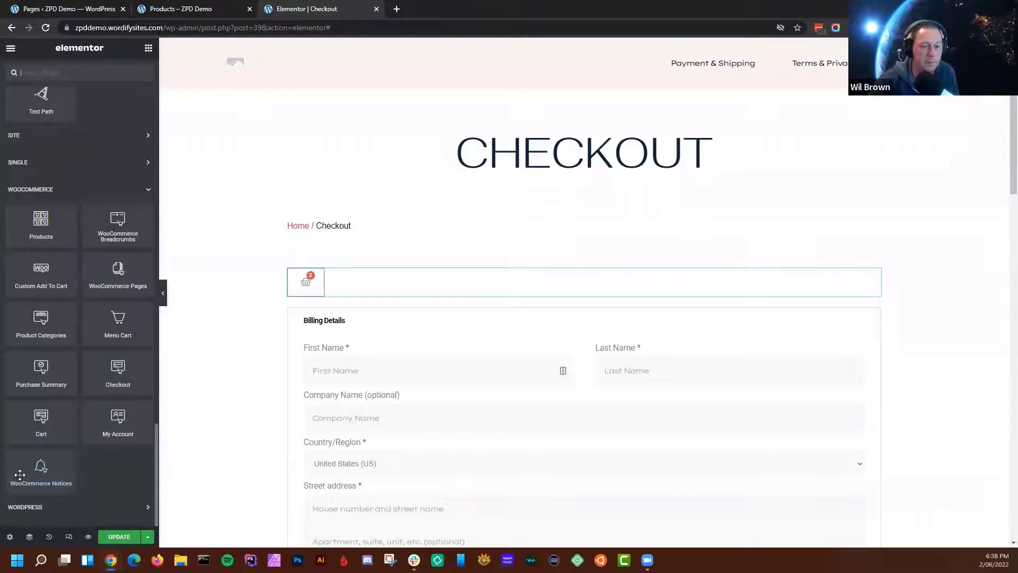
drag(22, 472, 489, 273)
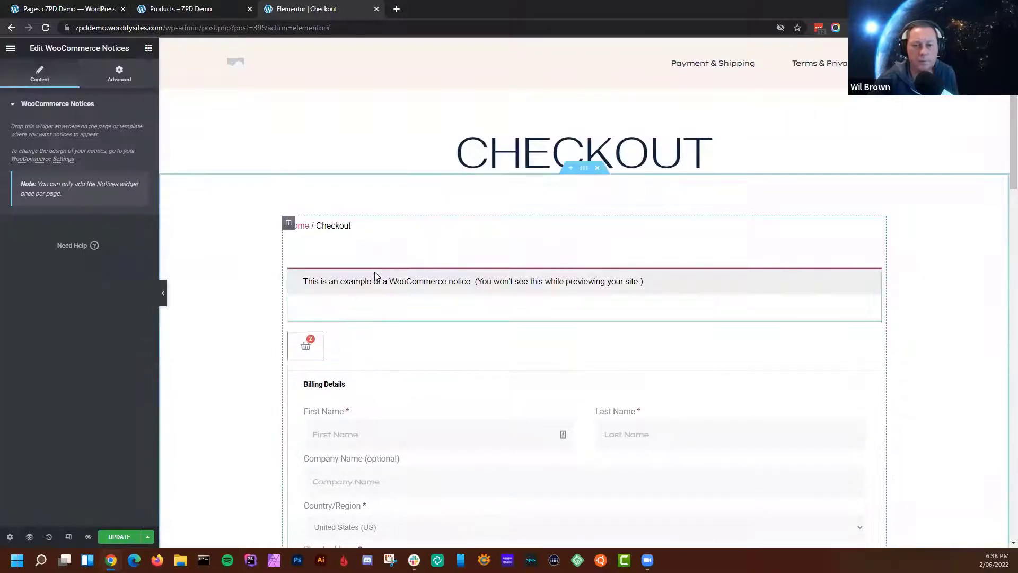
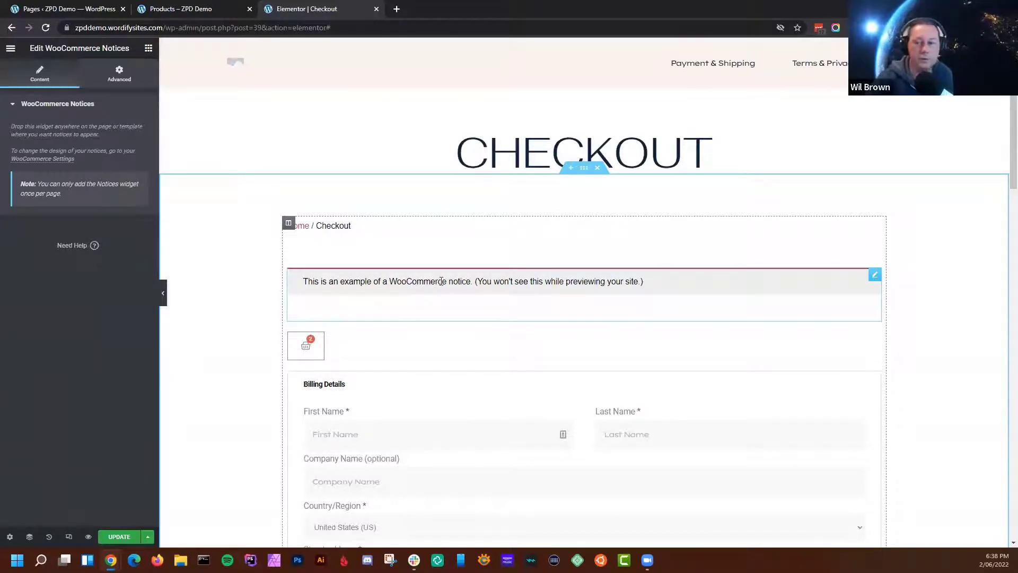
Try moving the WooCommerce notice to the end of the checkout section, below the Place Order button
drag(743, 286, 682, 281)
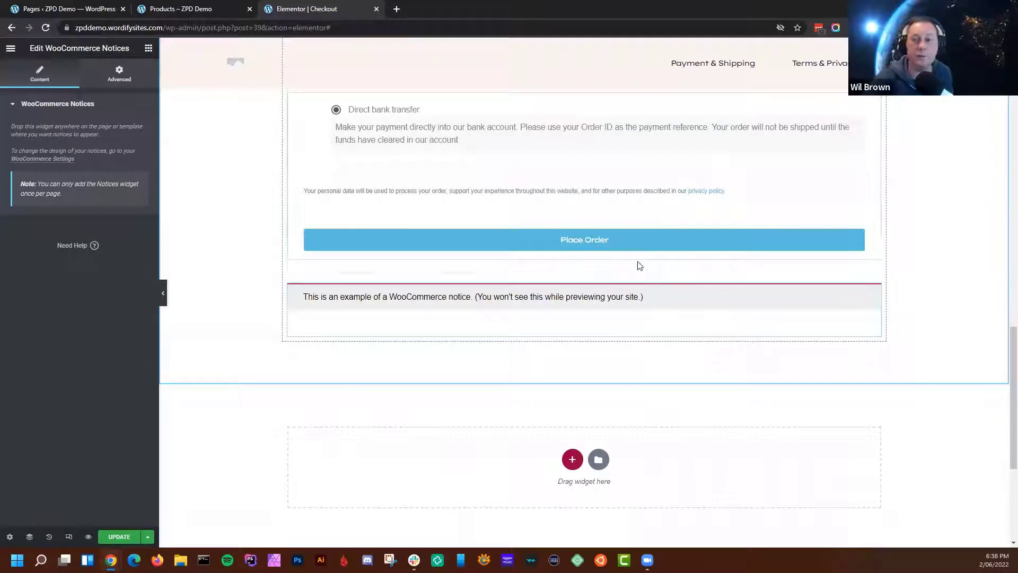
scroll(634, 220, up, 5)
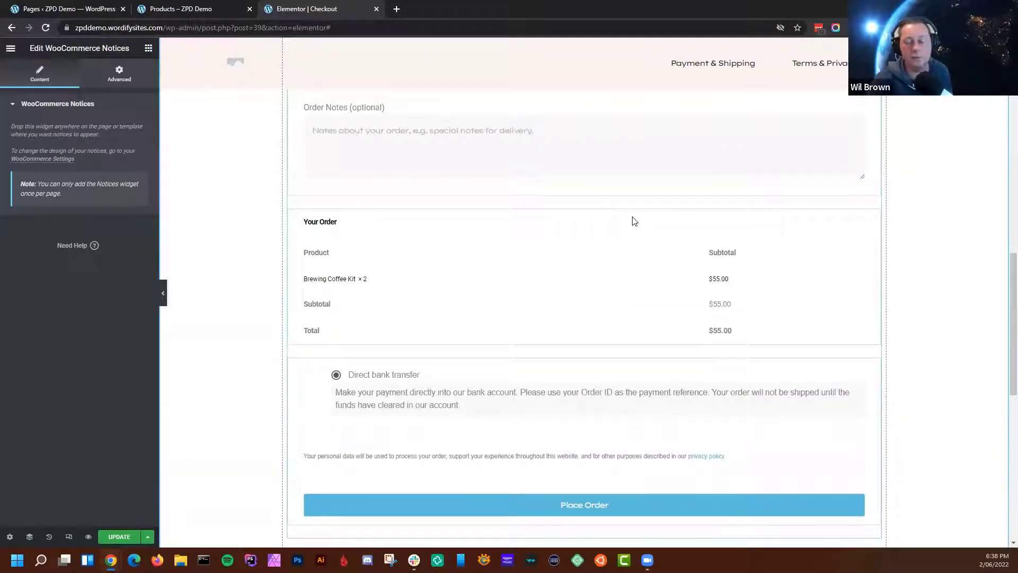
scroll(635, 225, down, 6)
scroll(614, 242, up, 15)
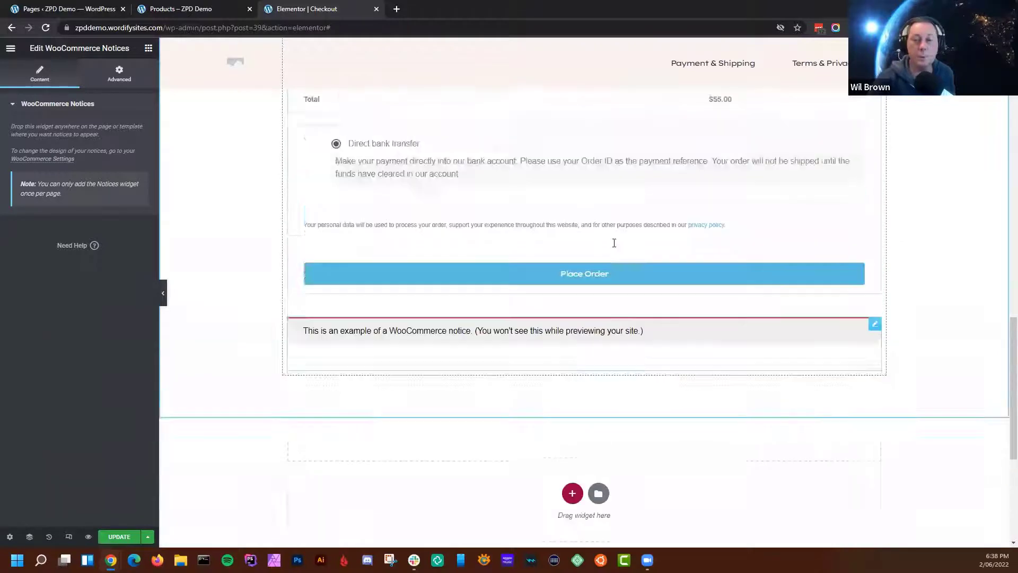
scroll(614, 243, up, 3)
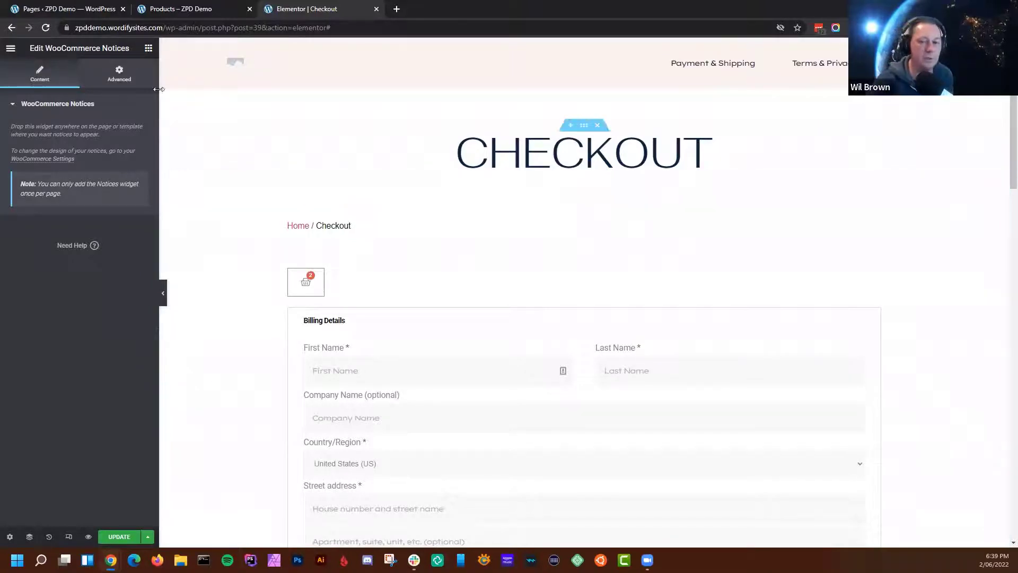
Try adding a Purchase Summary widget below the WooCommerce notice and check its confirmation message and payment details settings
click(149, 50)
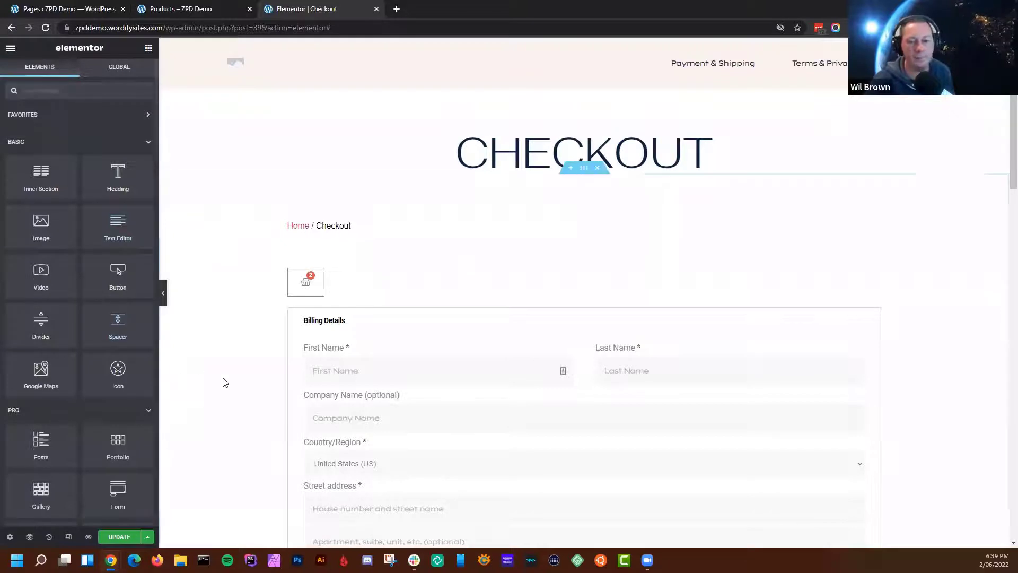
scroll(118, 337, down, 15)
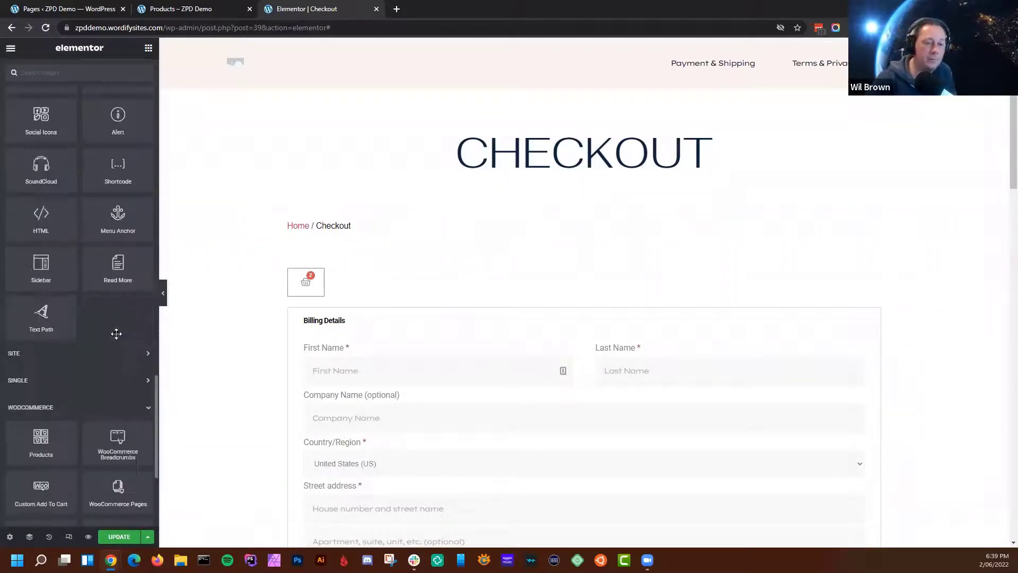
scroll(118, 337, down, 4)
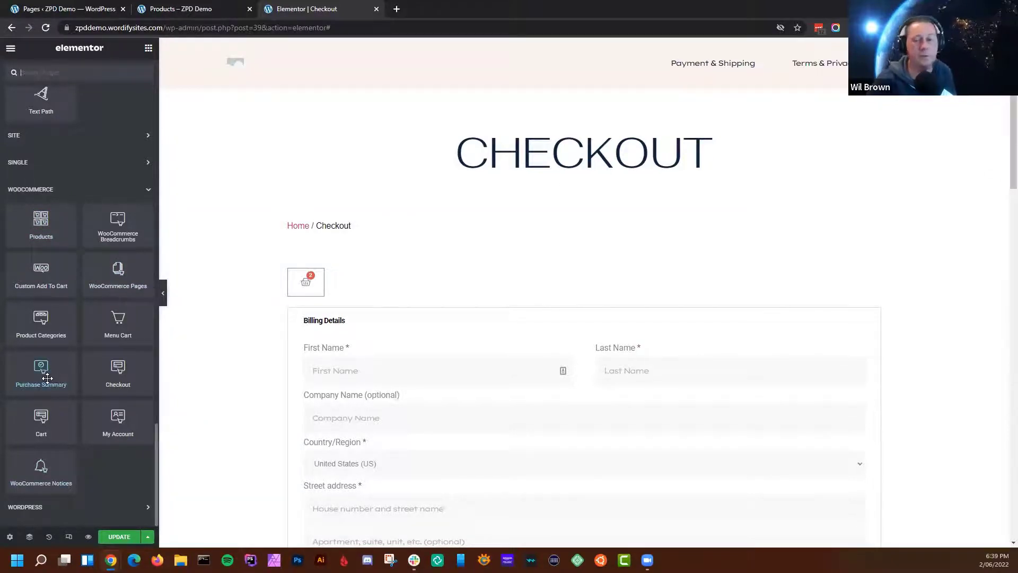
scroll(349, 358, down, 13)
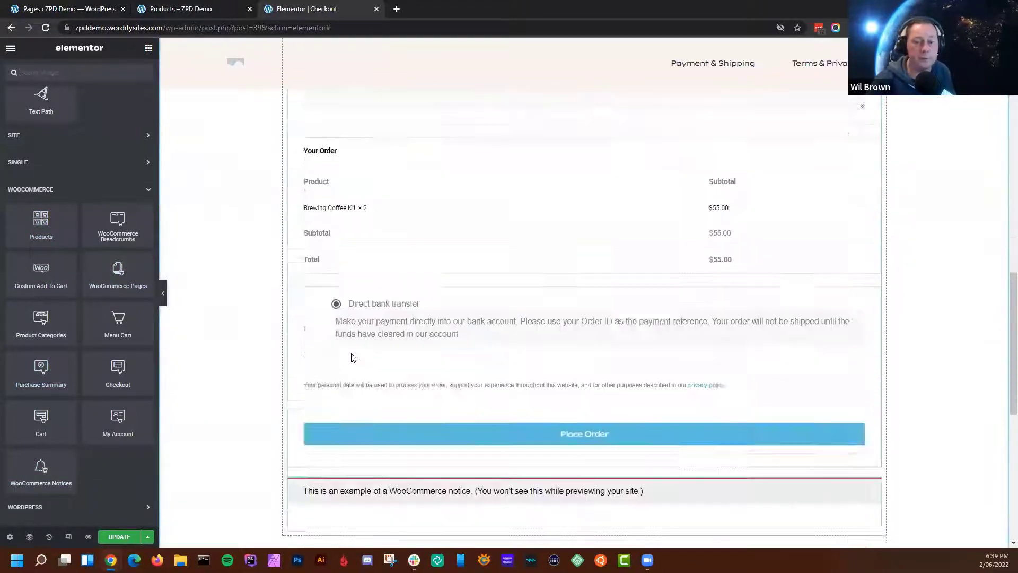
scroll(352, 358, down, 5)
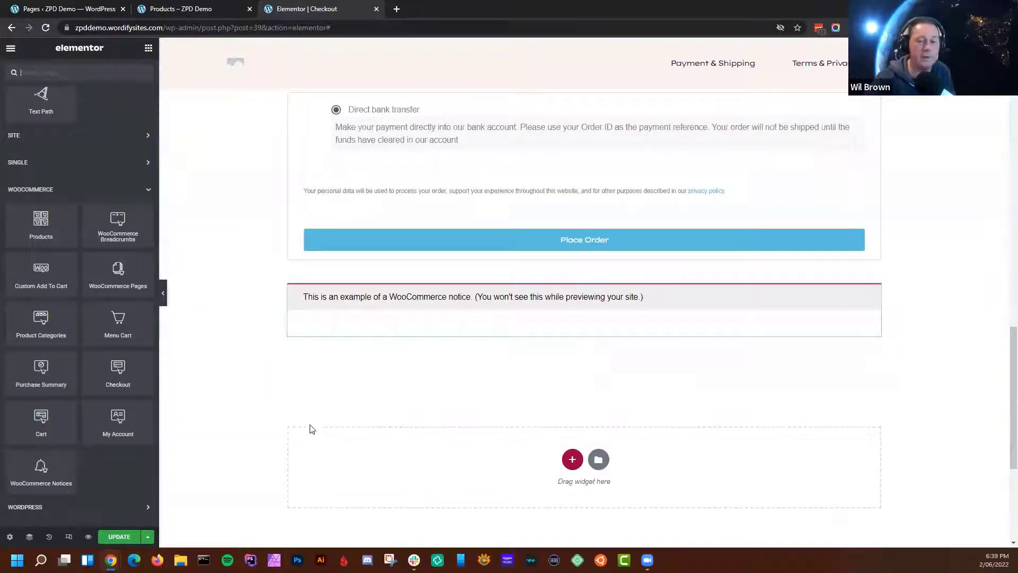
drag(45, 370, 568, 338)
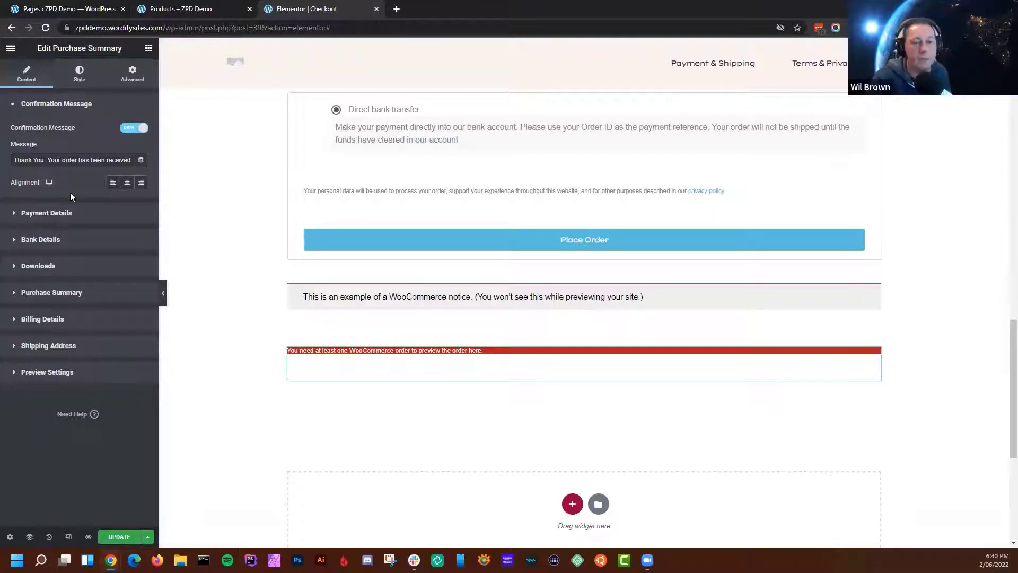
click(13, 214)
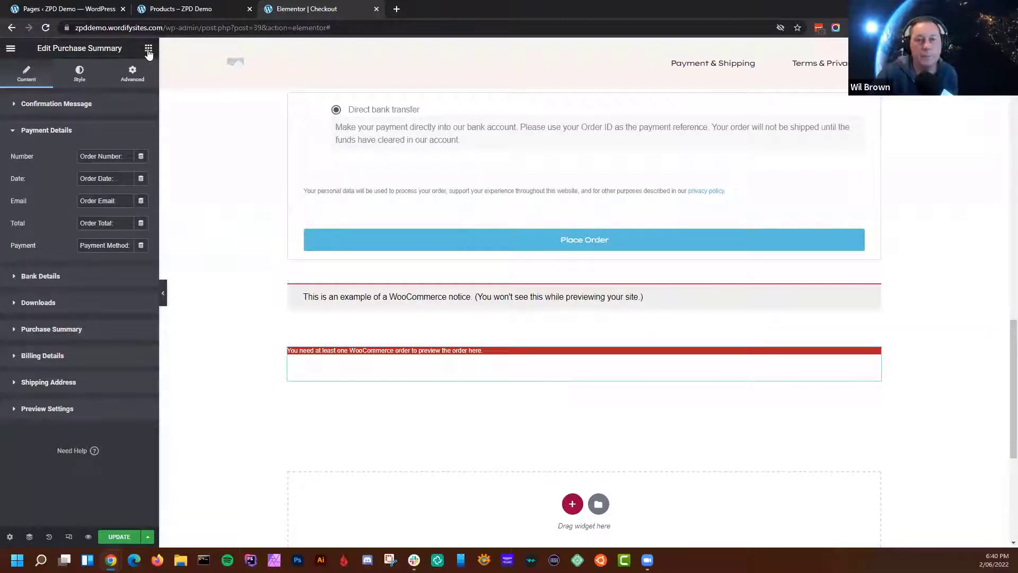
Close the checkout editor without saving the changes and return to the Pages list
click(376, 9)
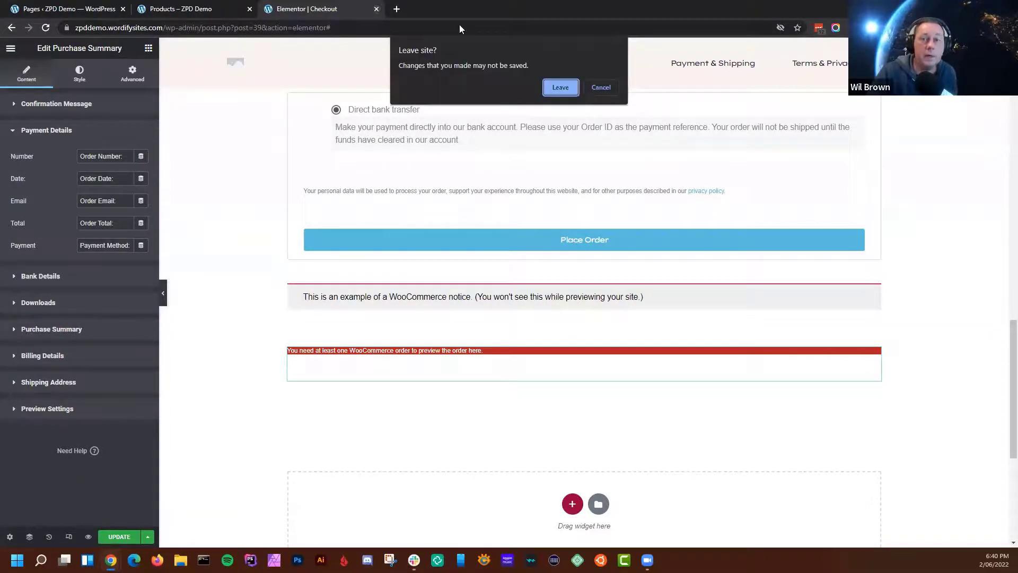
click(560, 88)
click(97, 10)
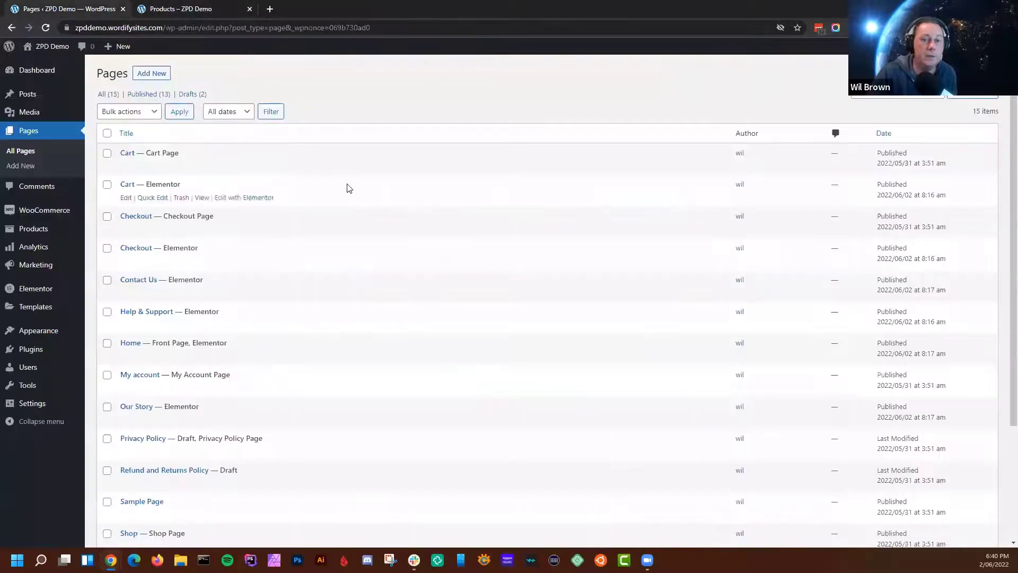
View the WooCommerce Shop page in a new tab and open its Products Archive template in Elementor
scroll(220, 393, down, 3)
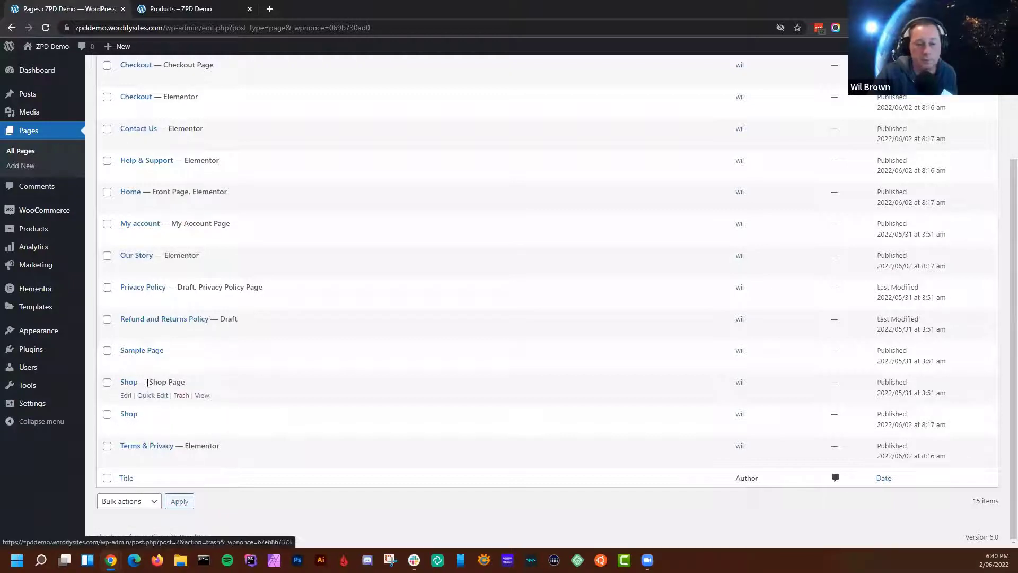
ctrl+click(202, 396)
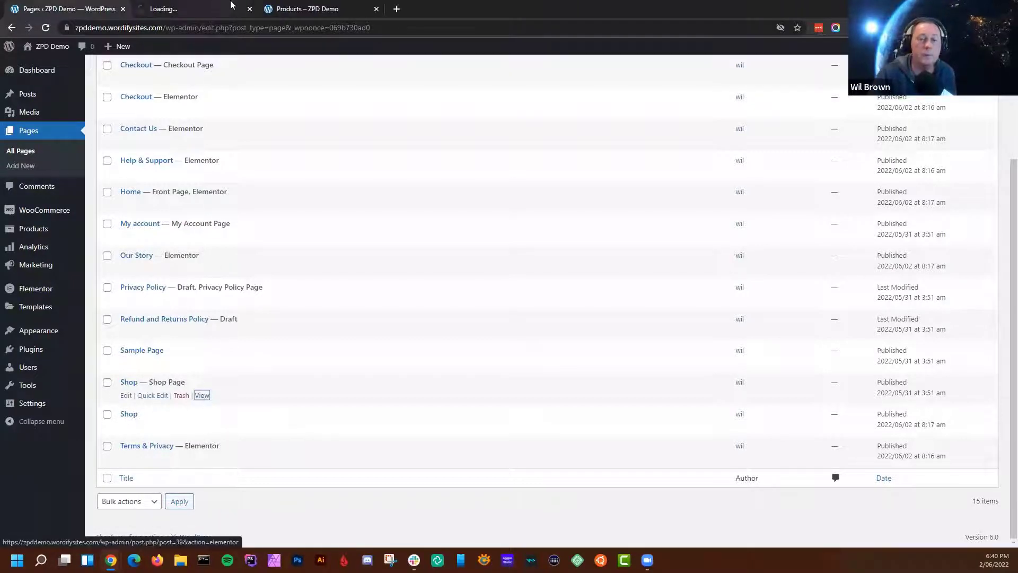
click(199, 9)
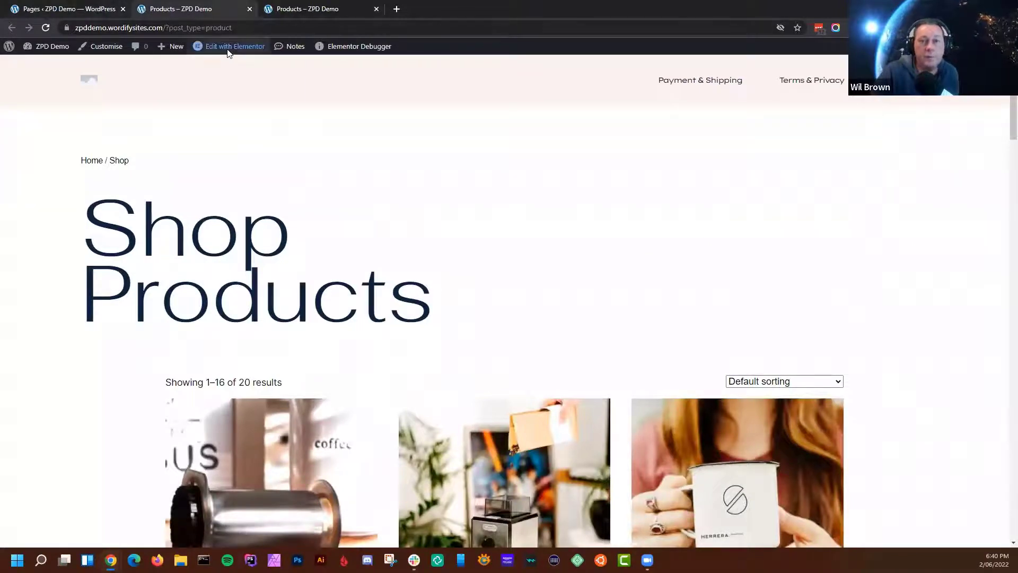
mouse_move(227, 48)
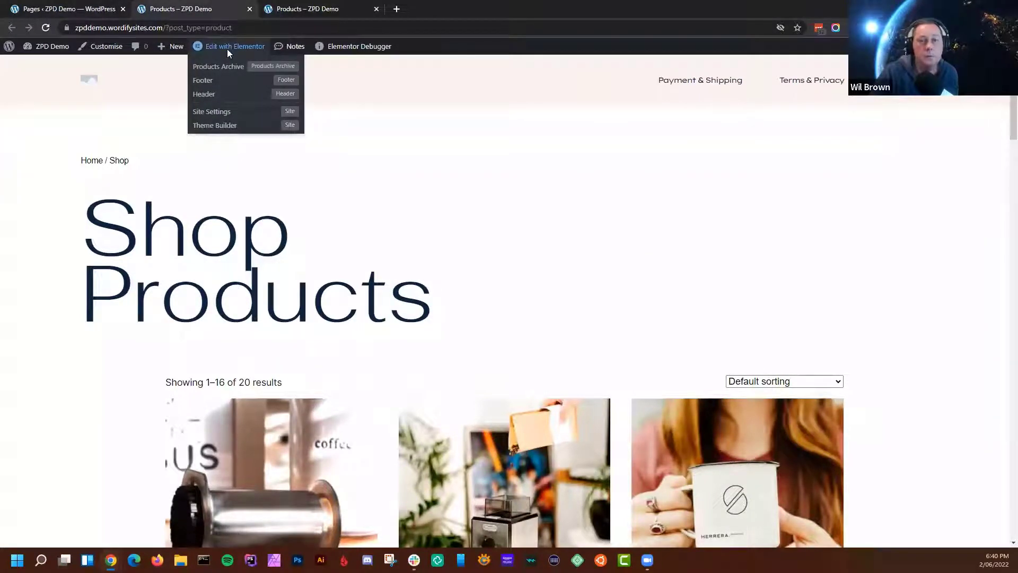
click(263, 70)
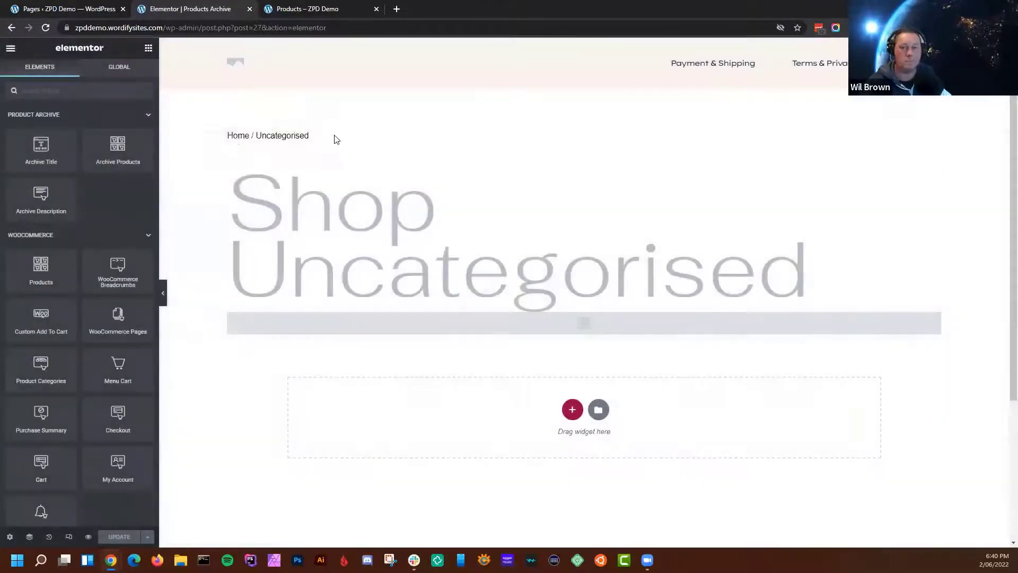
Look through the widgets available for the Products Archive template, from the product archive and WooCommerce groups to the general ones
scroll(514, 317, down, 3)
scroll(515, 317, up, 3)
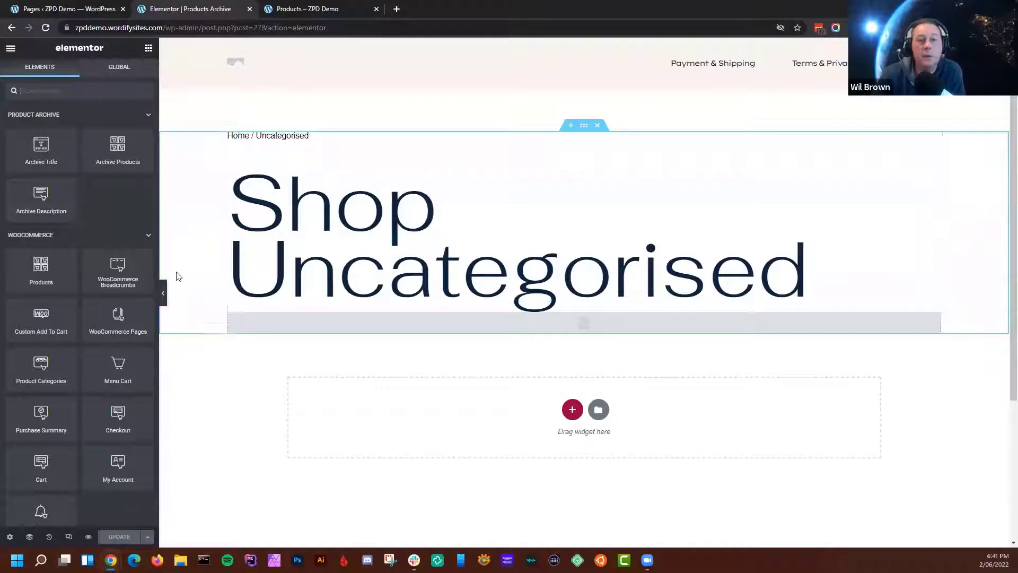
scroll(61, 308, down, 10)
scroll(62, 304, down, 12)
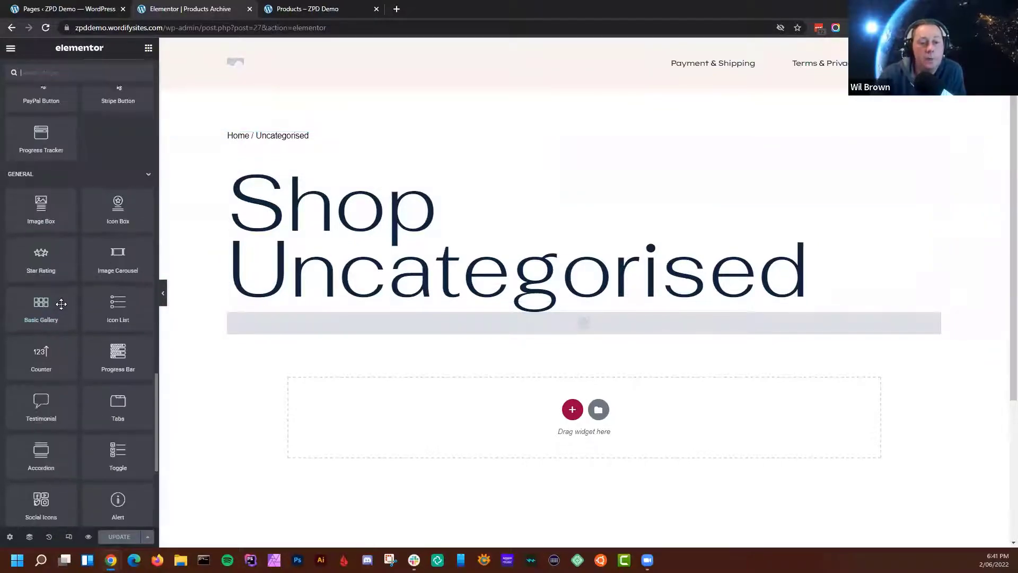
scroll(83, 330, up, 5)
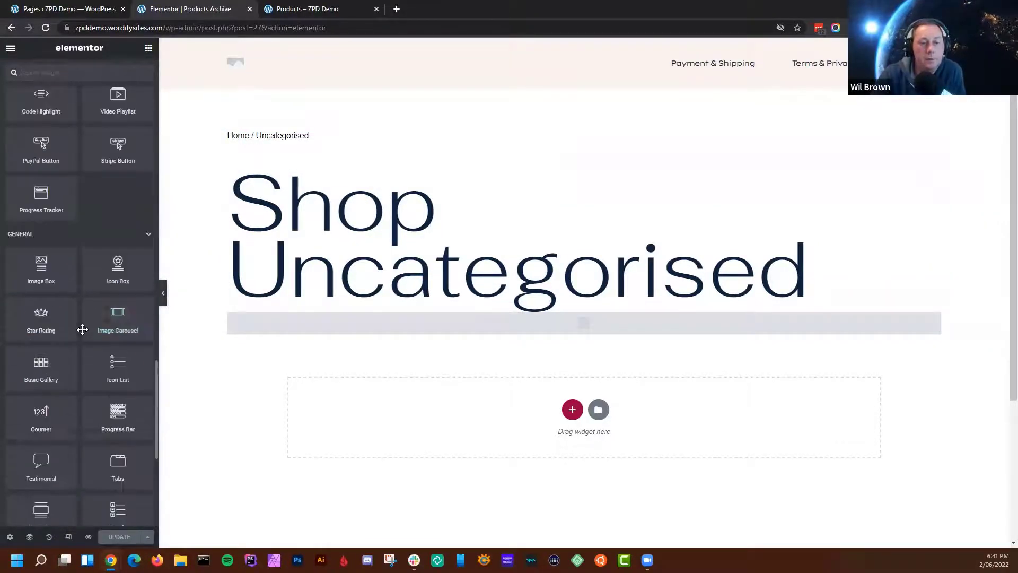
scroll(83, 332, down, 5)
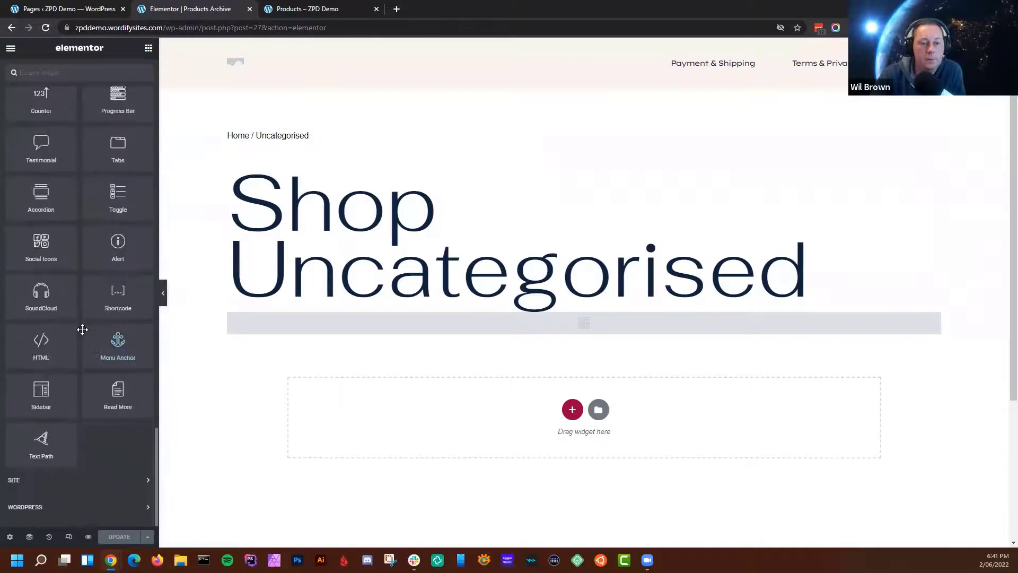
scroll(82, 329, up, 10)
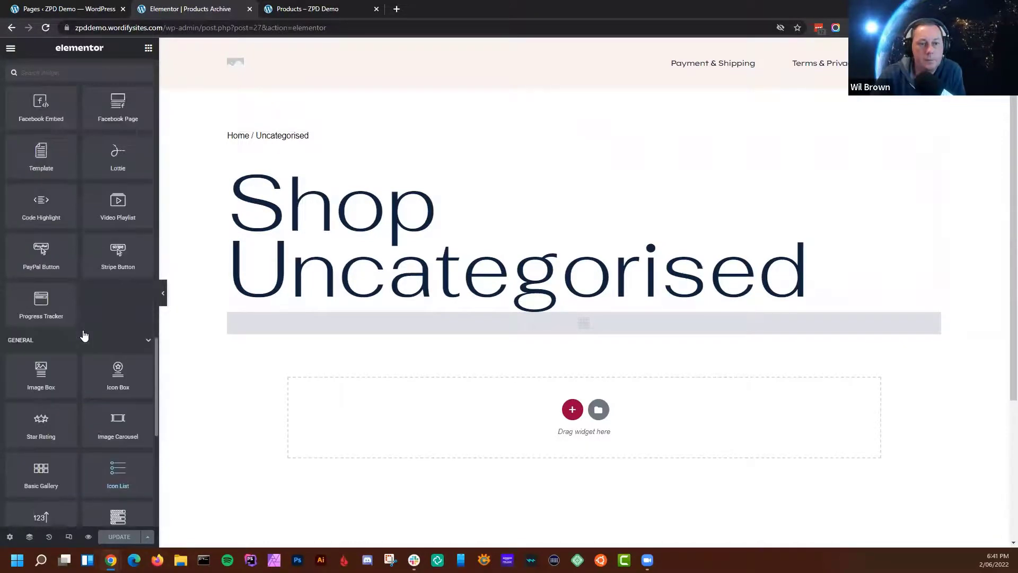
scroll(82, 329, up, 10)
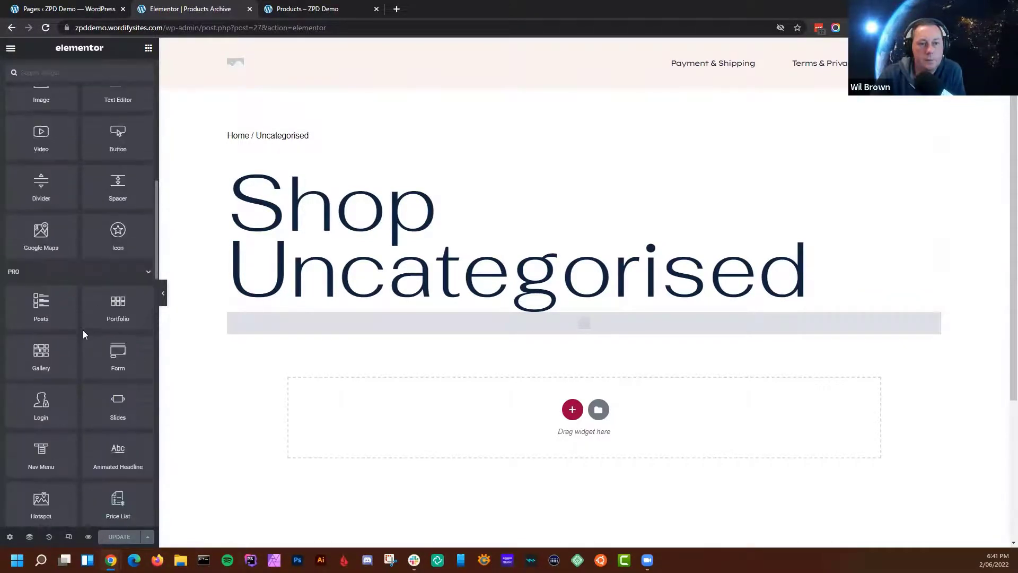
scroll(84, 327, up, 6)
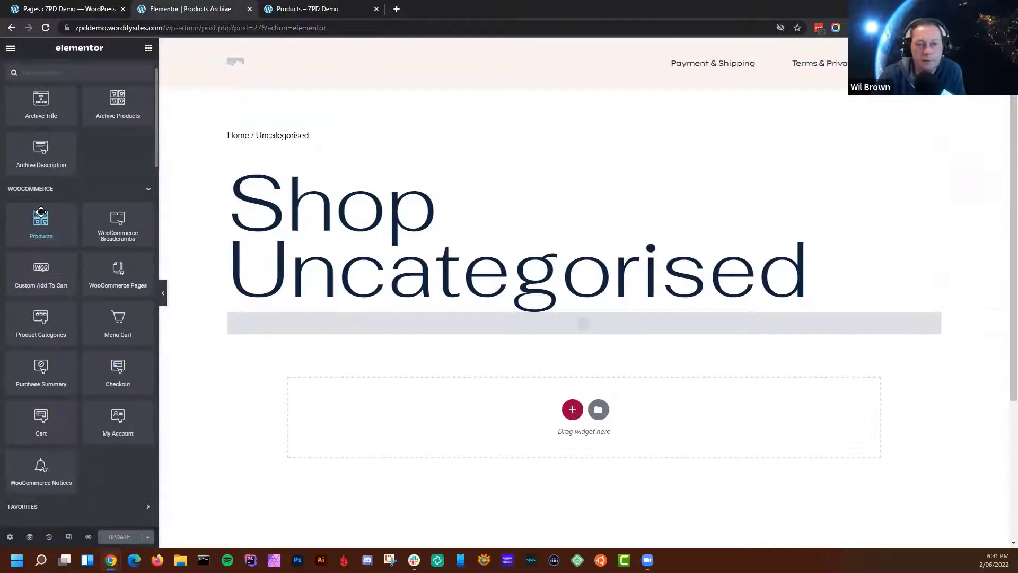
Check the settings of the existing product grid under the Shop heading, and add a Products widget to the empty section below it
drag(41, 214, 582, 326)
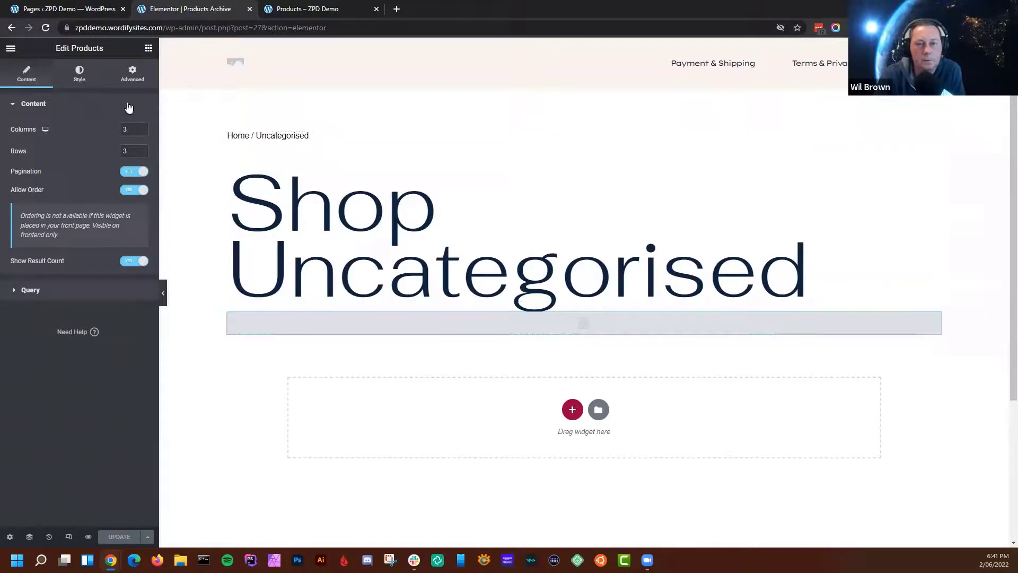
click(149, 49)
drag(40, 267, 591, 409)
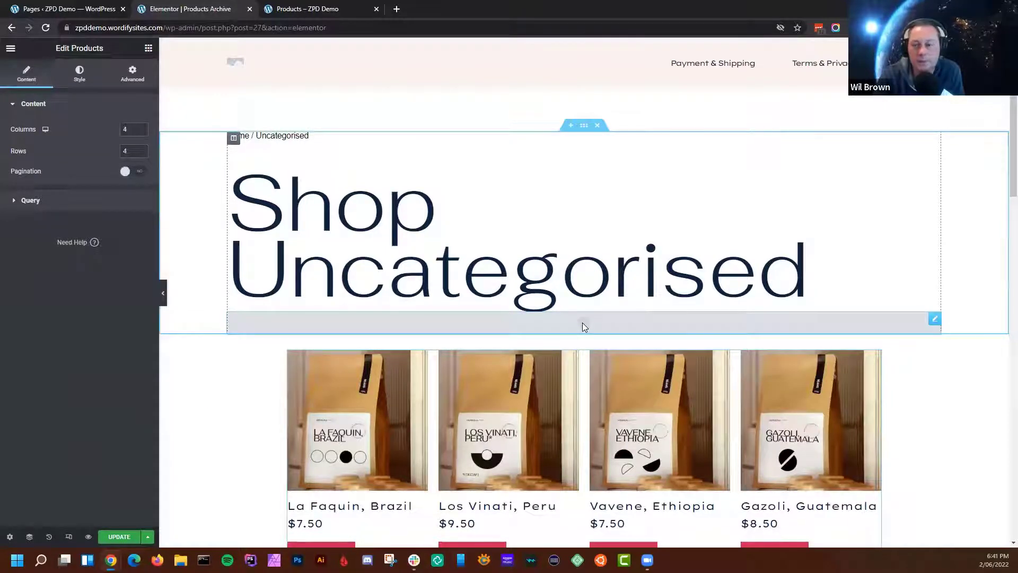
Try showing the new Products widget's items in 3 columns
scroll(582, 323, down, 5)
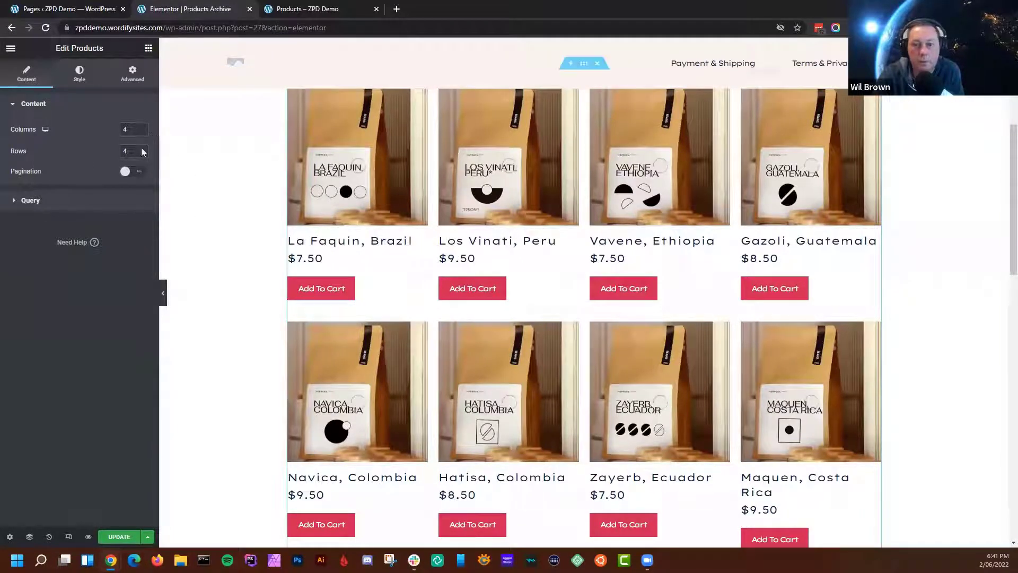
double_click(127, 128)
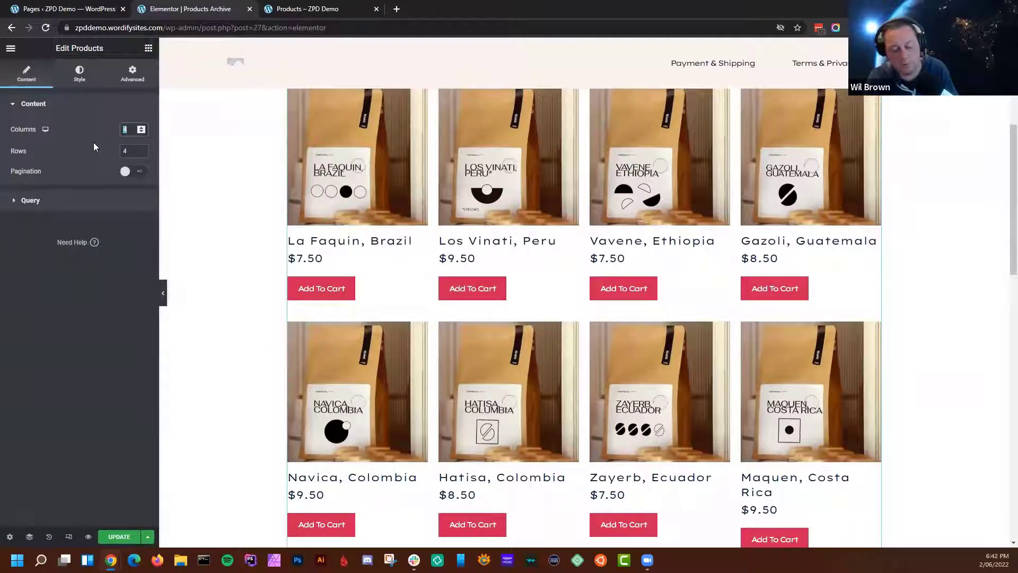
text(3)
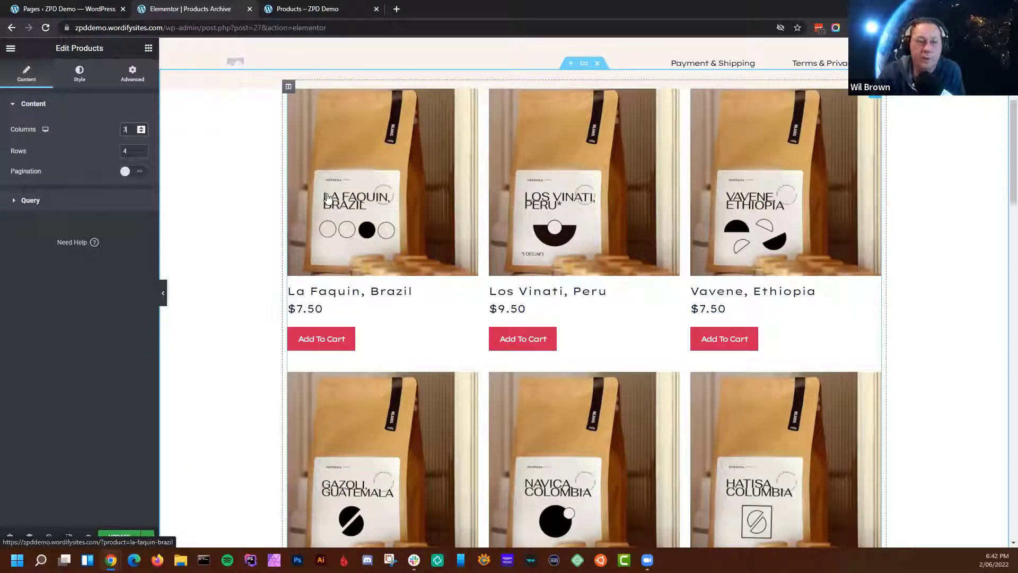
Set the Products widget to 5 columns and 10 rows and review the product grid
double_click(126, 151)
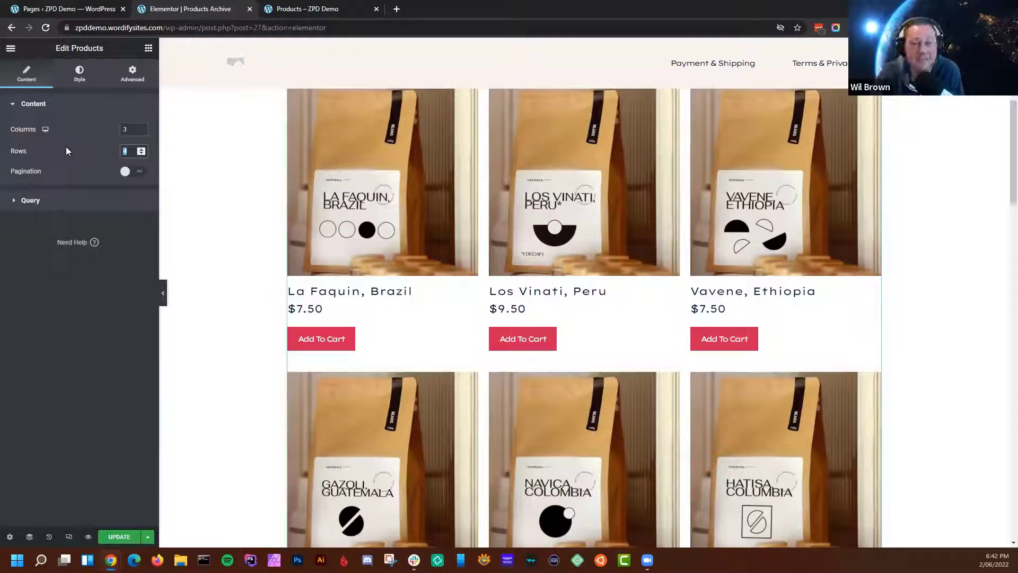
double_click(125, 129)
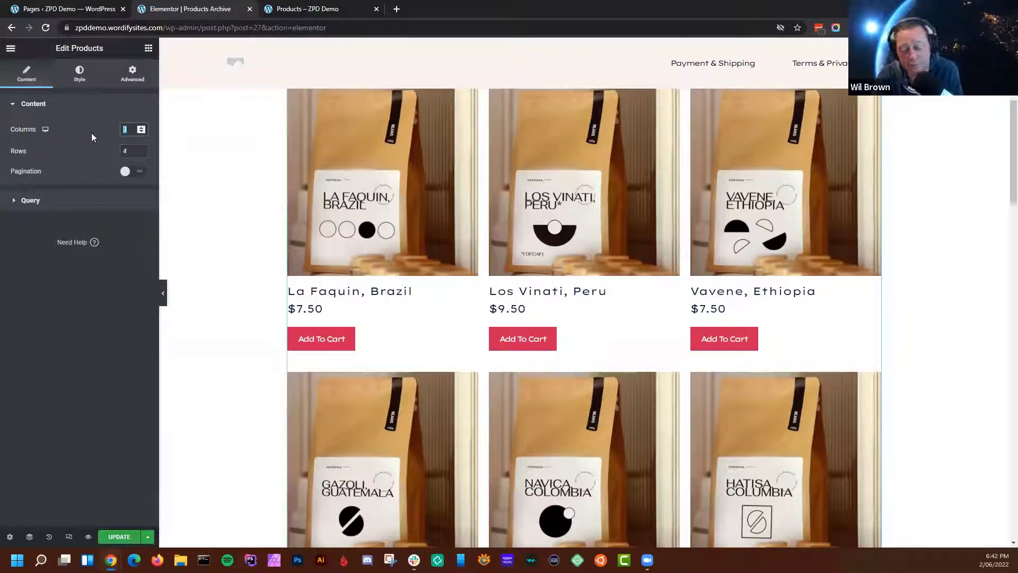
text(5)
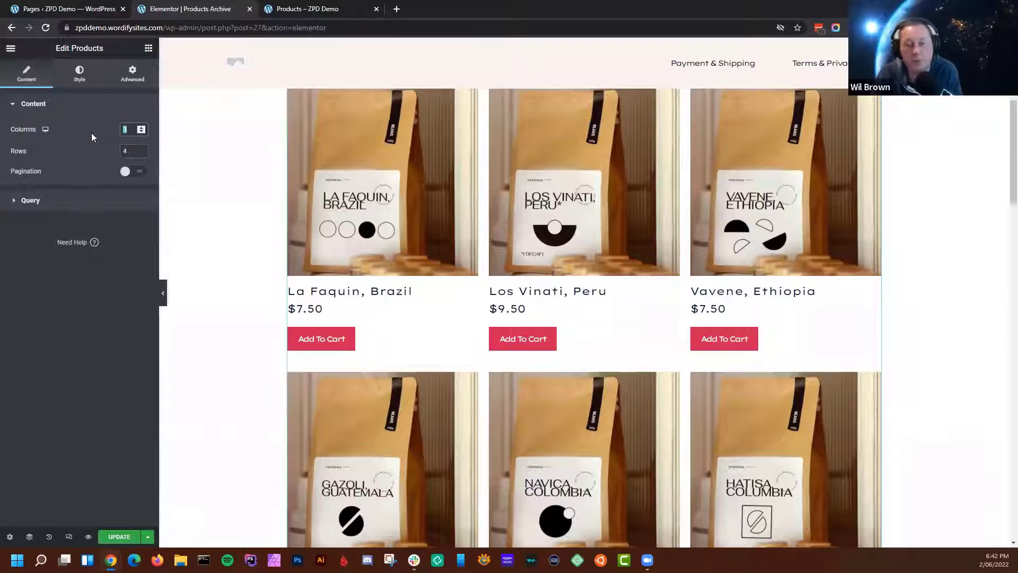
double_click(128, 151)
text(10)
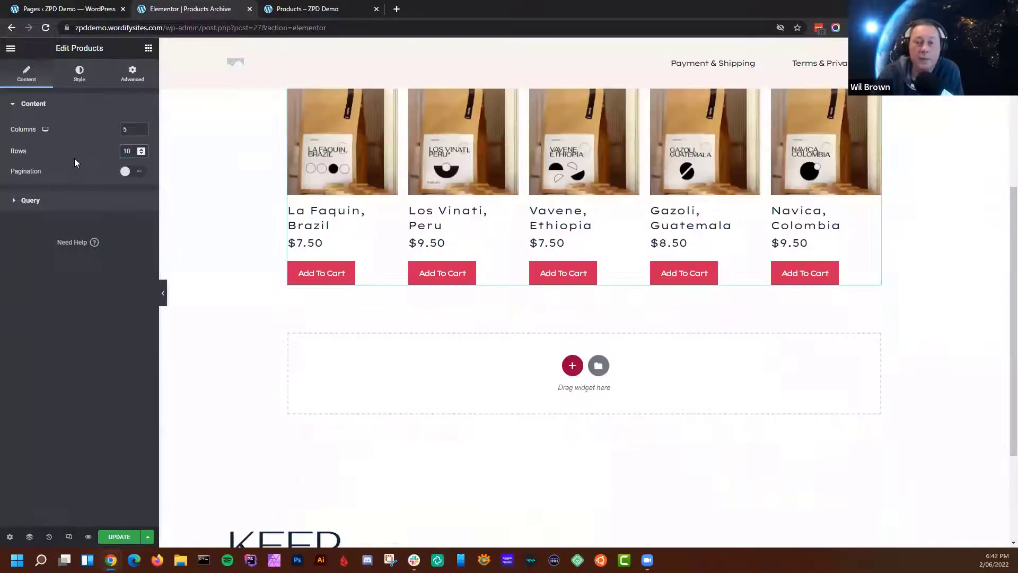
scroll(507, 201, down, 15)
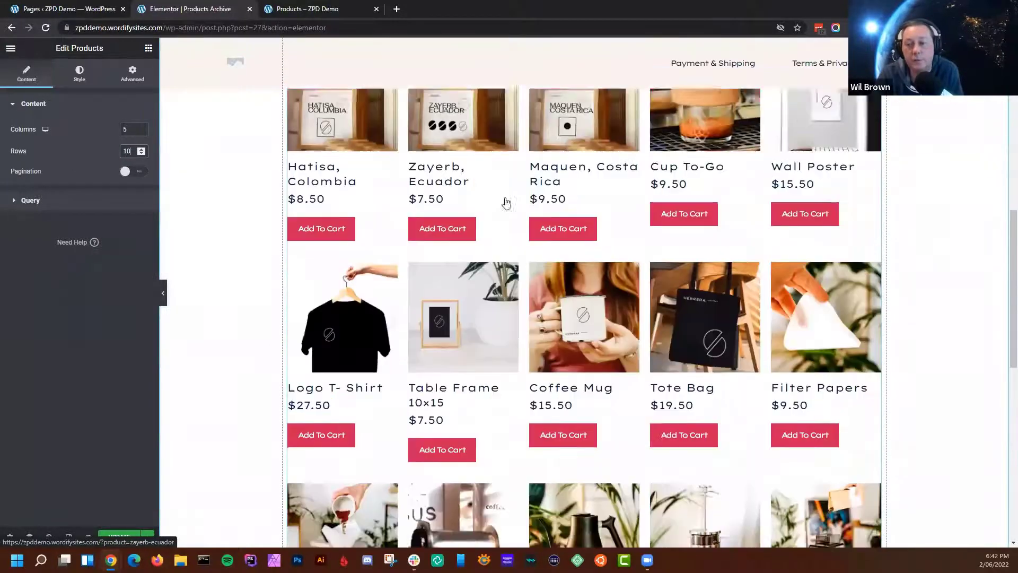
scroll(504, 202, up, 12)
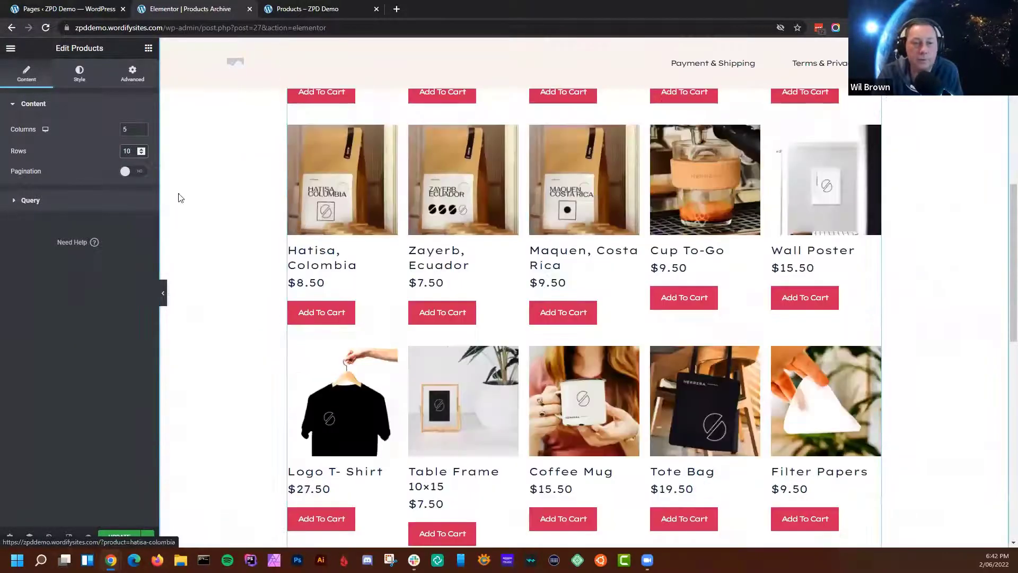
Turn on pagination for the Products widget, check the end of the grid, and try the Allow Order option
click(125, 172)
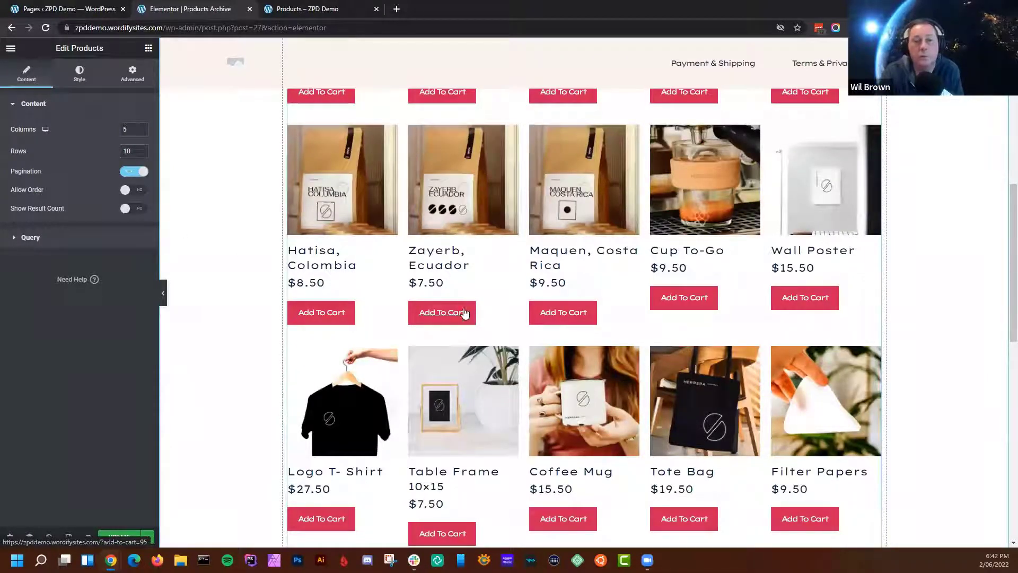
scroll(505, 332, down, 10)
scroll(505, 332, down, 1)
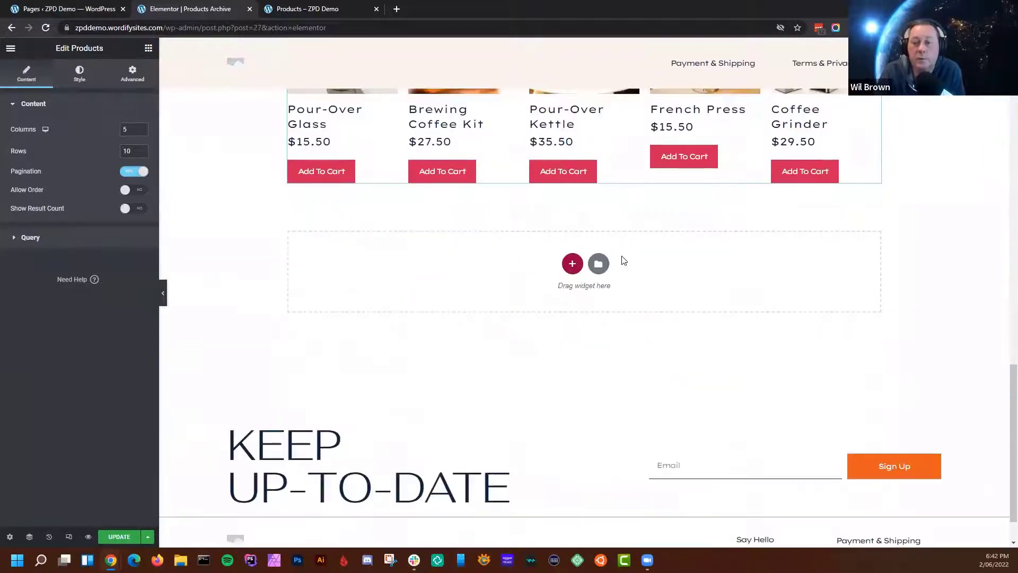
scroll(631, 151, up, 2)
scroll(631, 148, down, 2)
scroll(610, 159, down, 1)
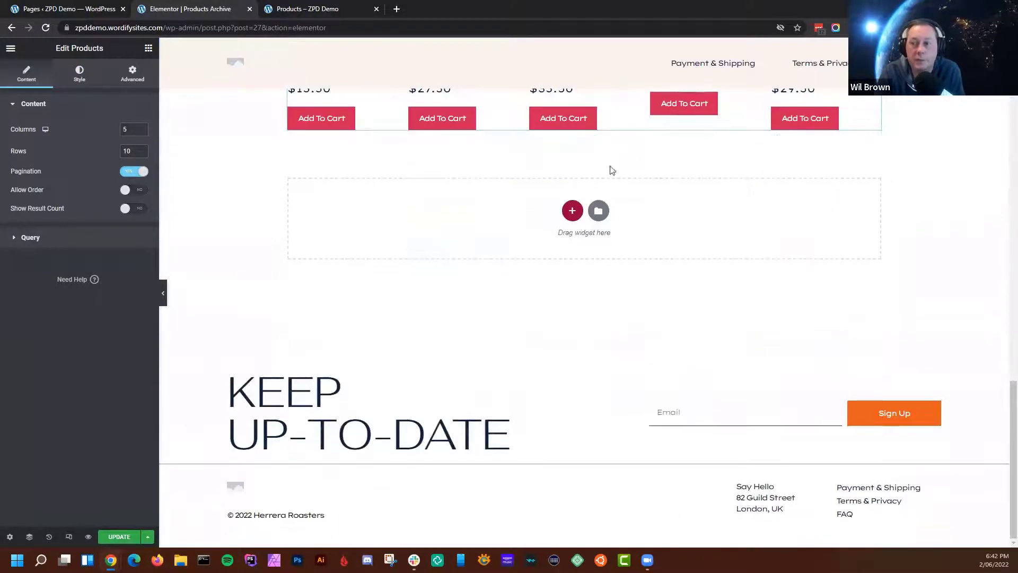
scroll(517, 207, up, 10)
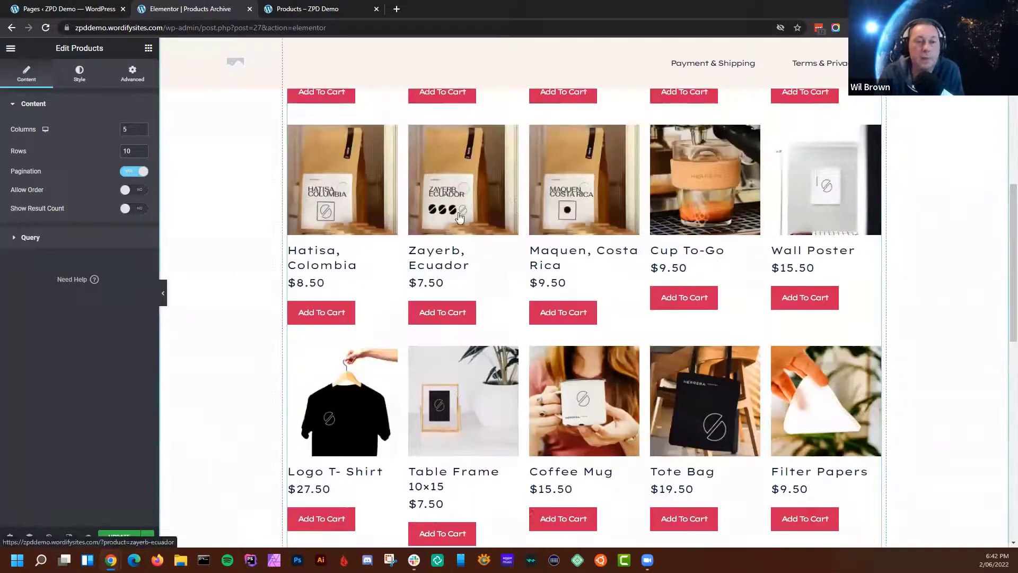
click(124, 190)
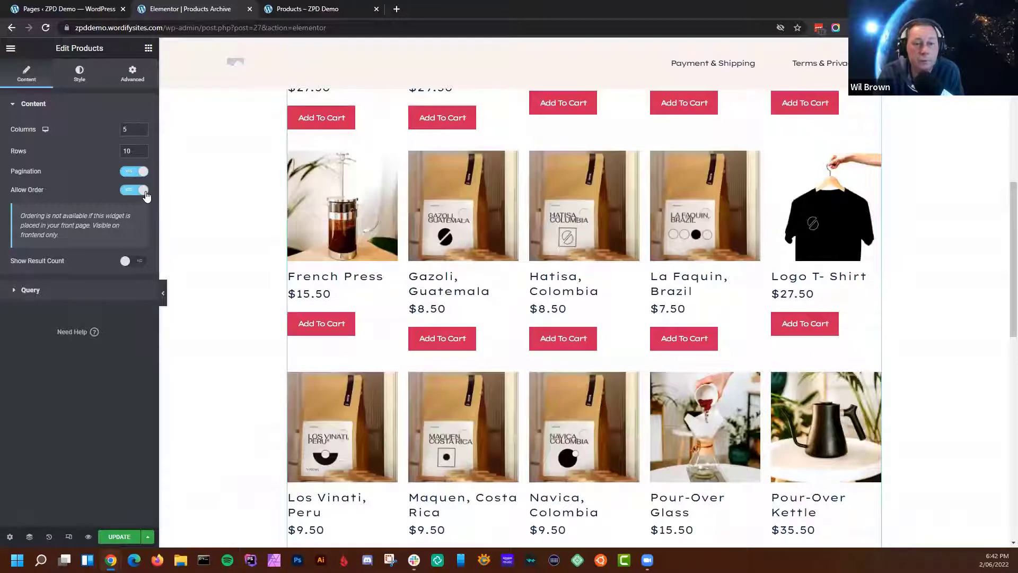
click(144, 193)
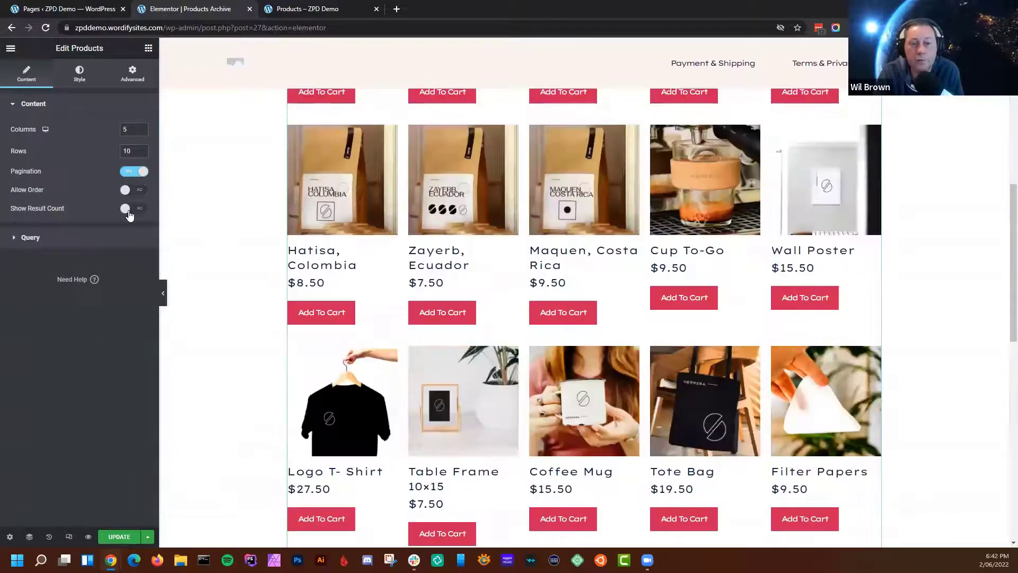
Try Sale and Featured as the source of the Products widget's query
click(16, 237)
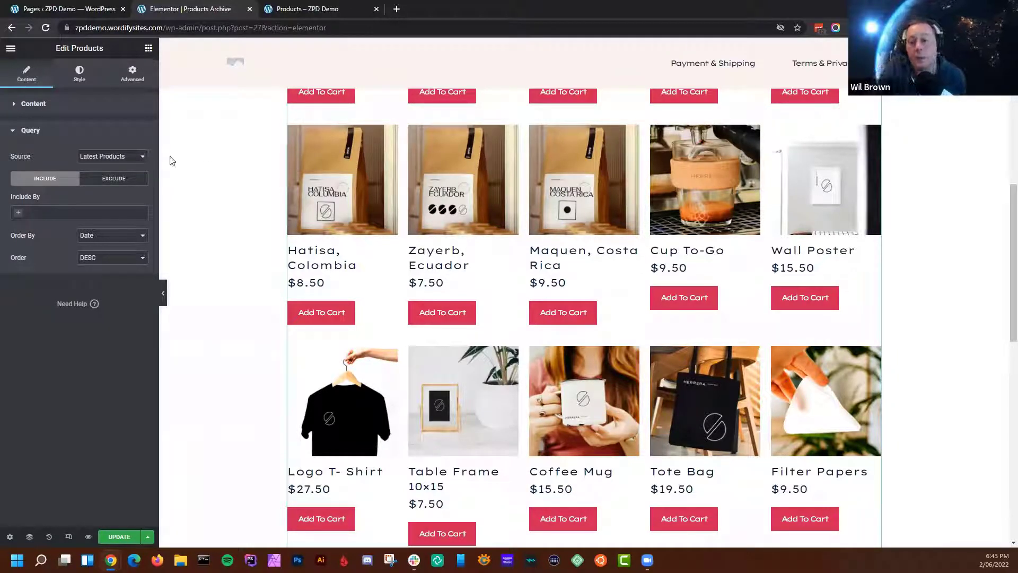
click(141, 156)
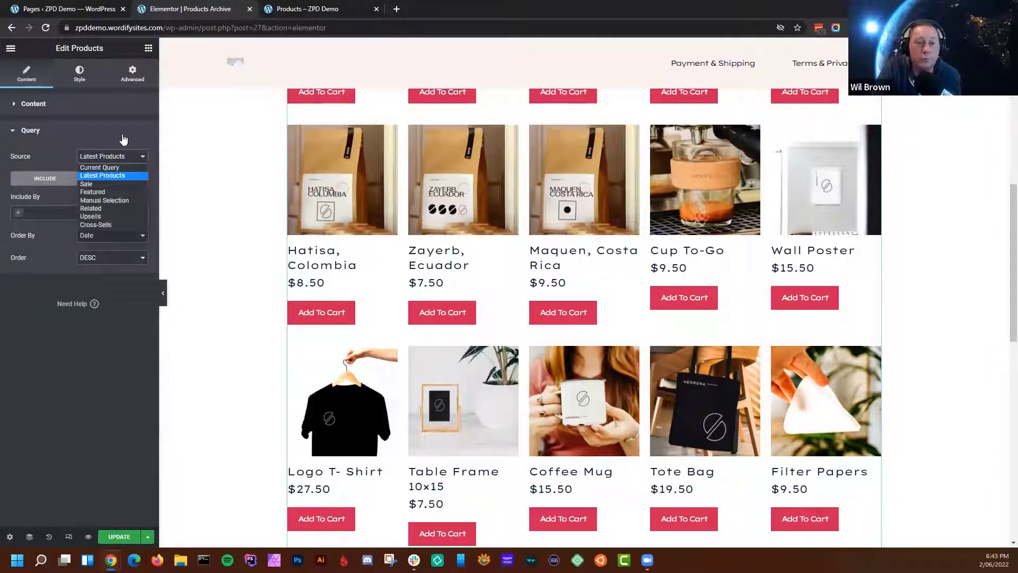
click(150, 140)
click(77, 132)
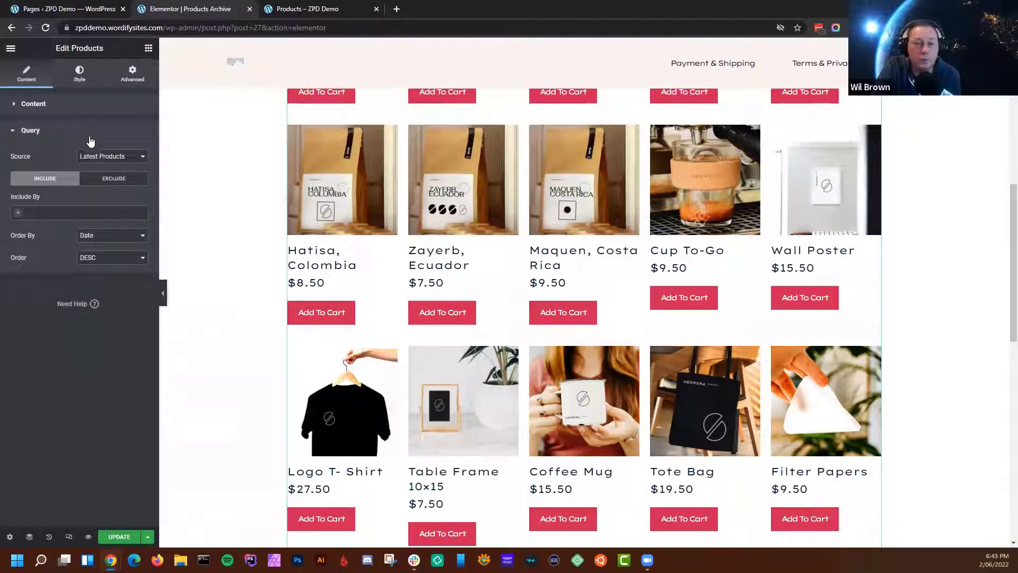
click(140, 157)
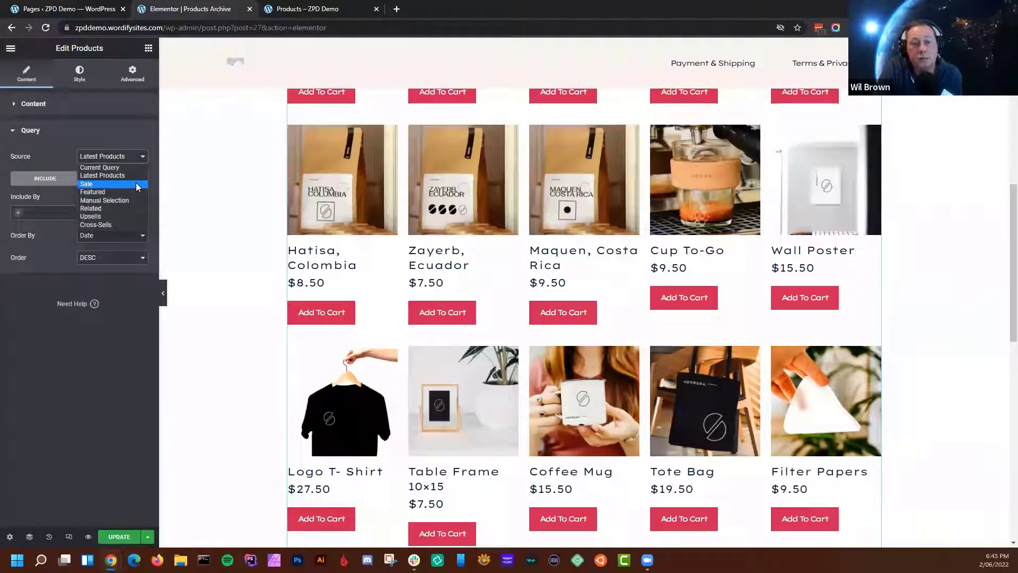
click(136, 184)
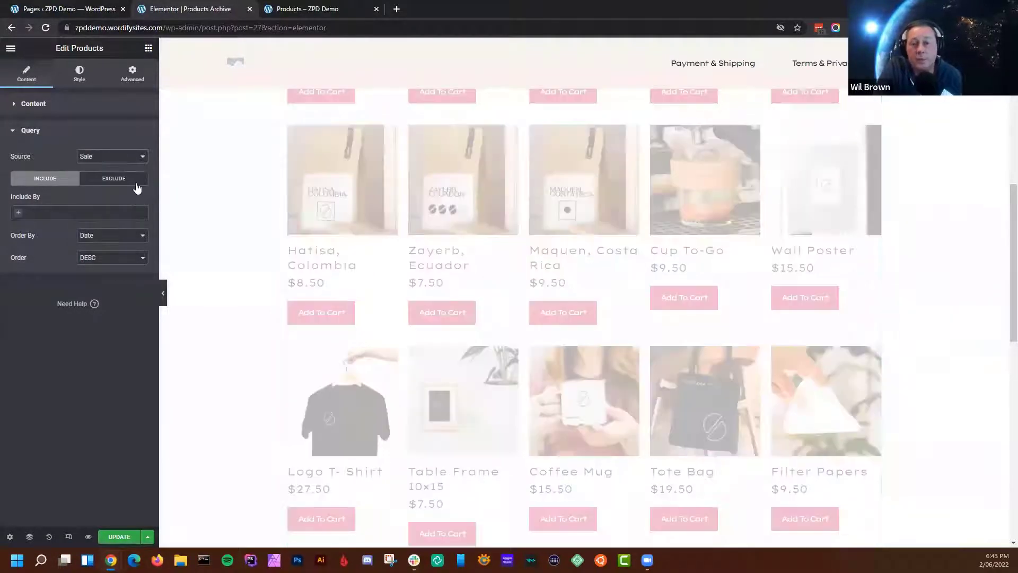
click(125, 155)
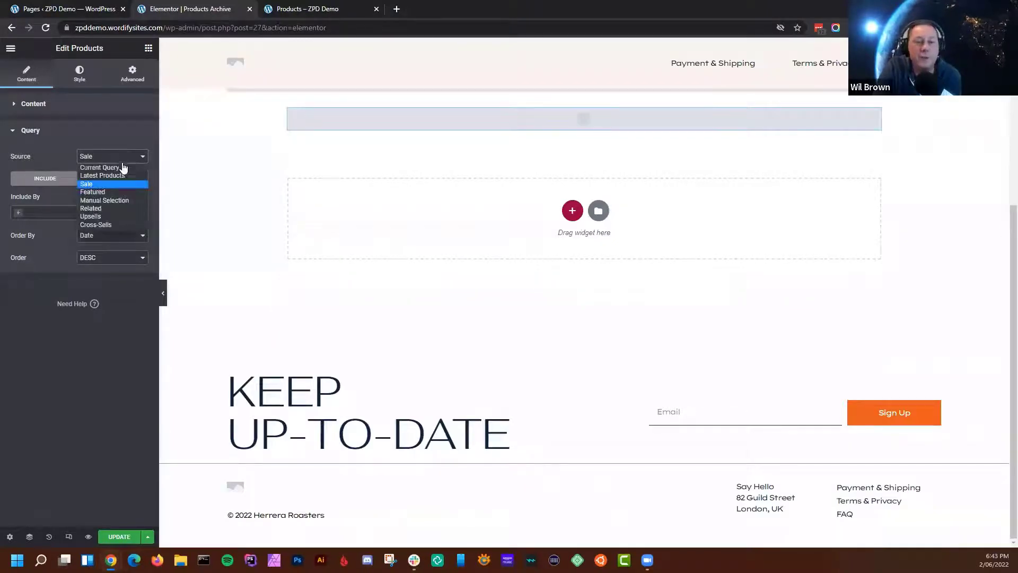
click(117, 193)
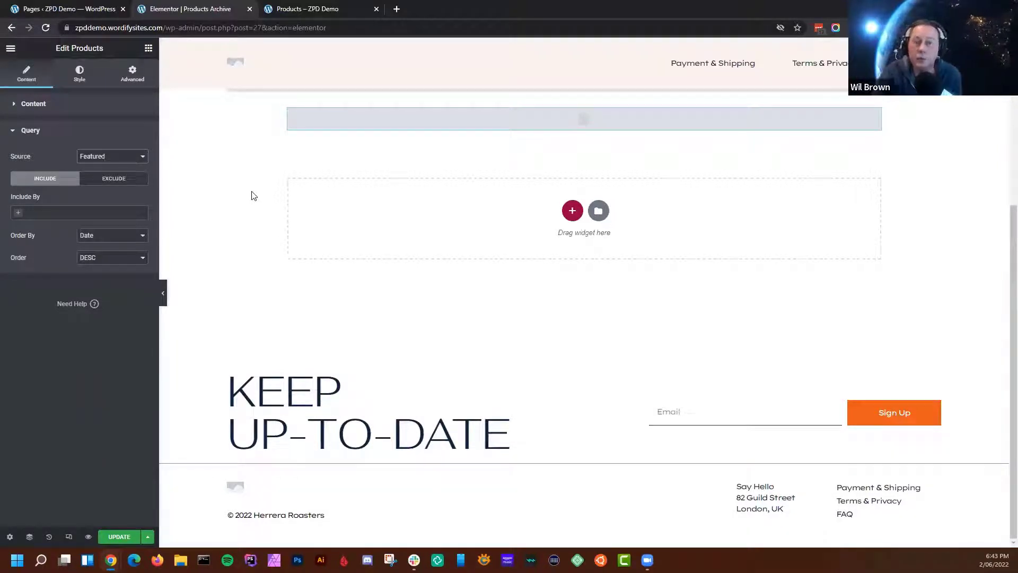
Set the Products query source to Manual Selection and choose Logo T-Shirt and Coffee Mug as its products
click(108, 159)
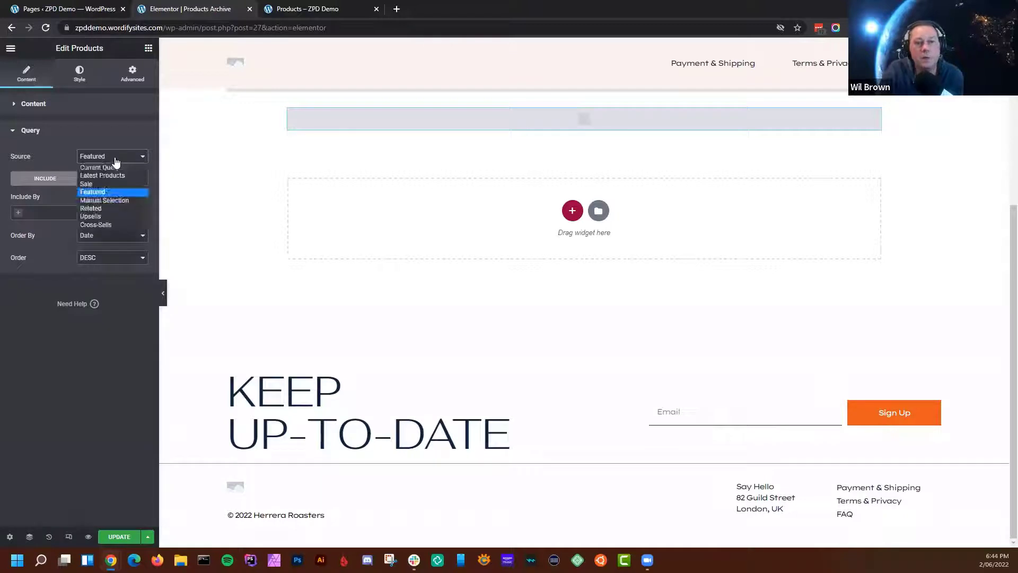
click(119, 198)
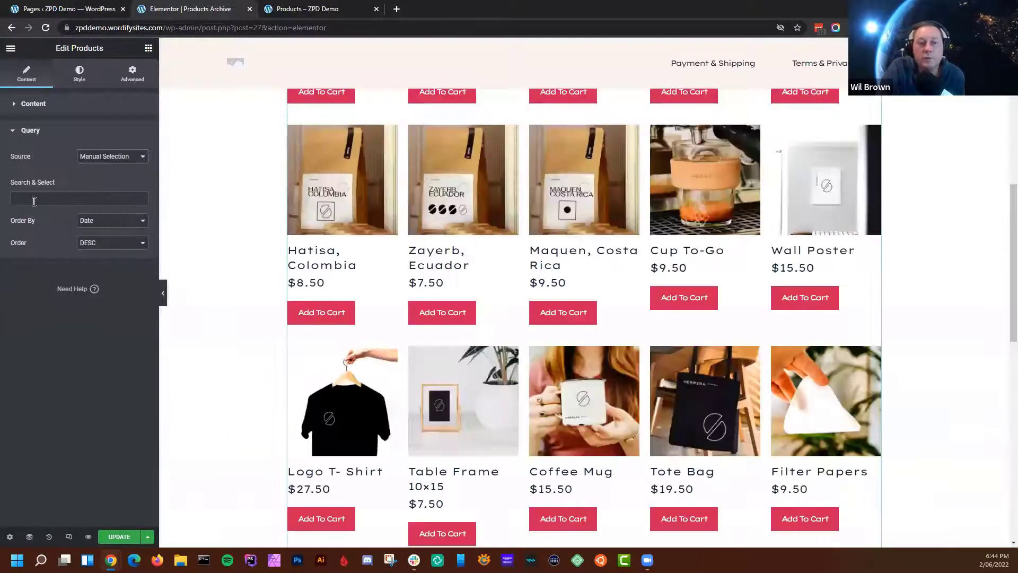
click(47, 201)
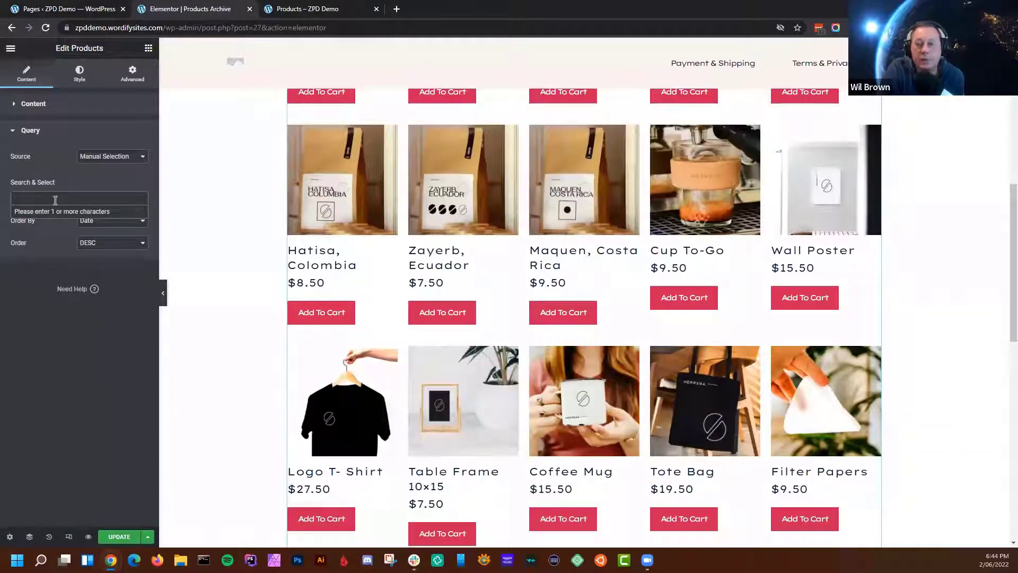
text(logo)
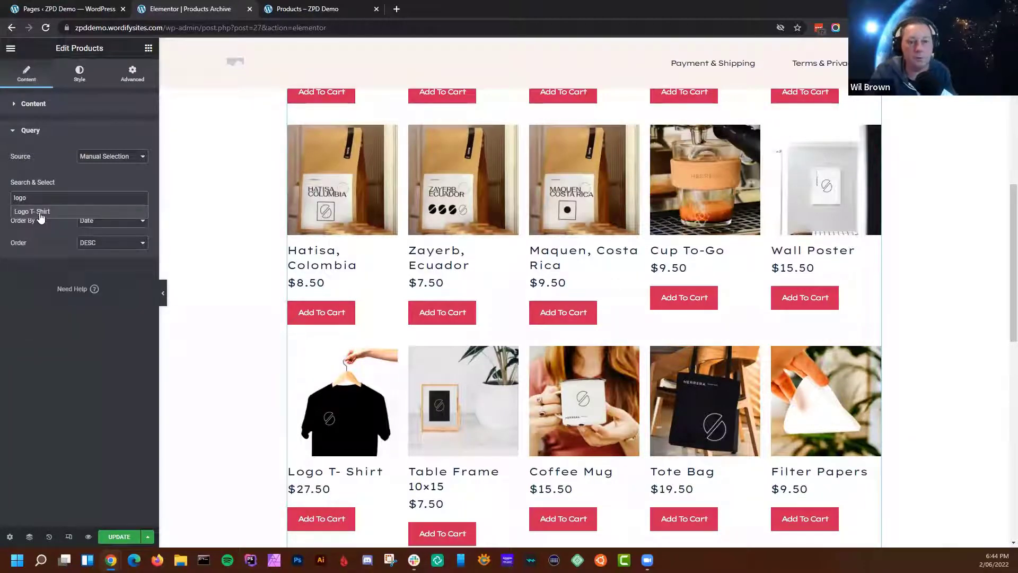
click(39, 211)
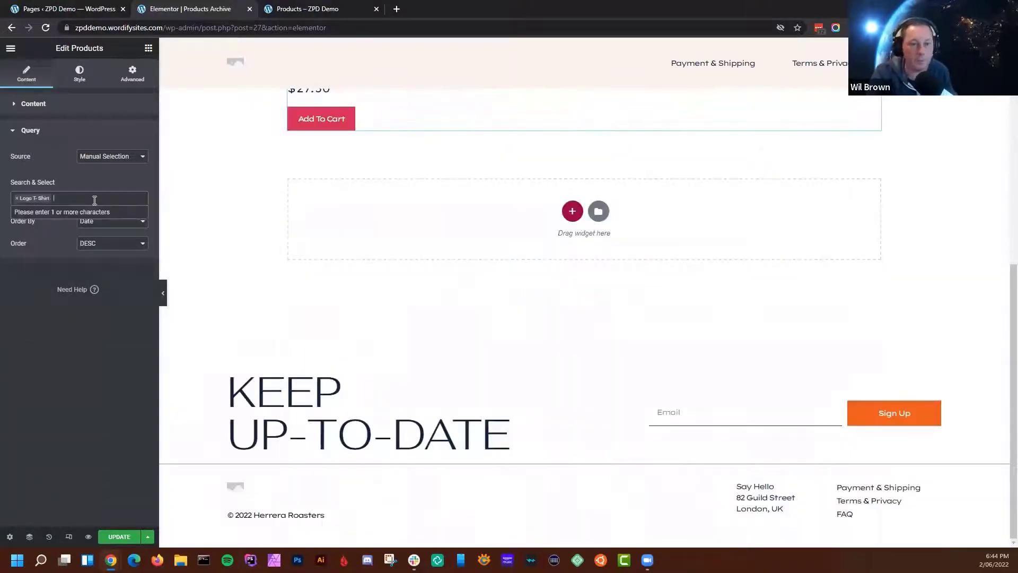
text(cof)
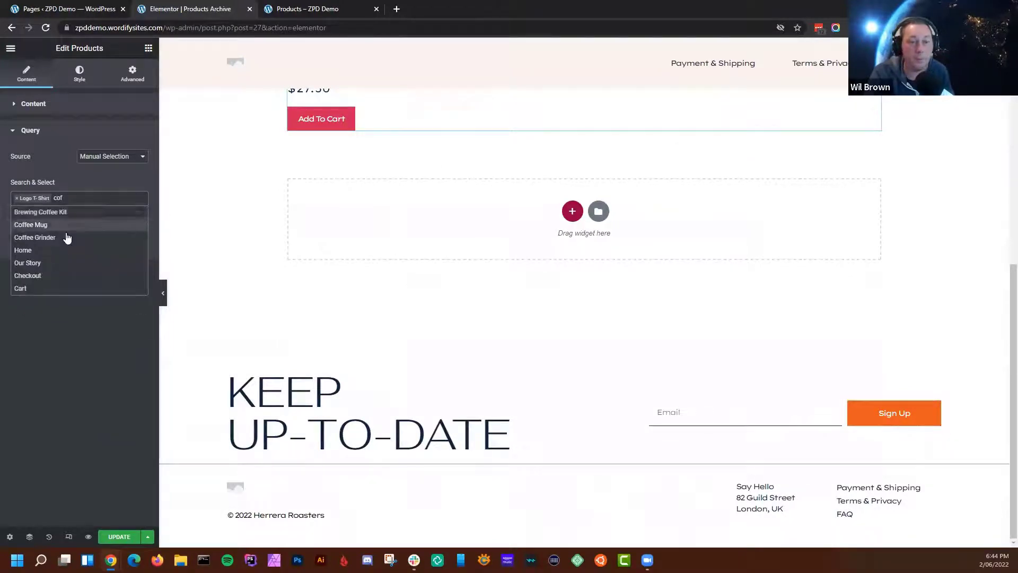
click(40, 225)
scroll(391, 213, up, 5)
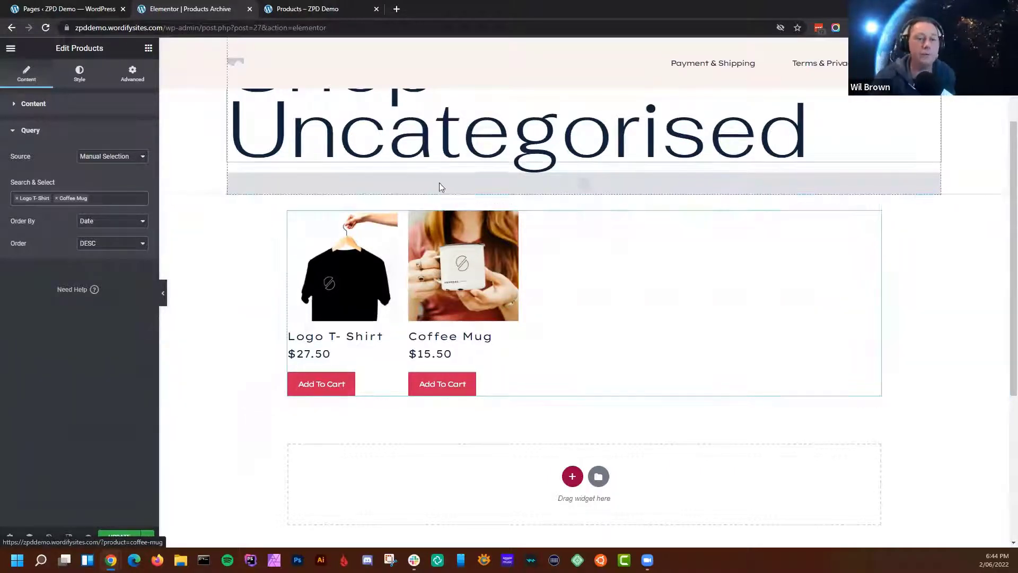
Try Related, Upsells, Cross-Sells and Current Query as the source of the Products widget's query
click(140, 157)
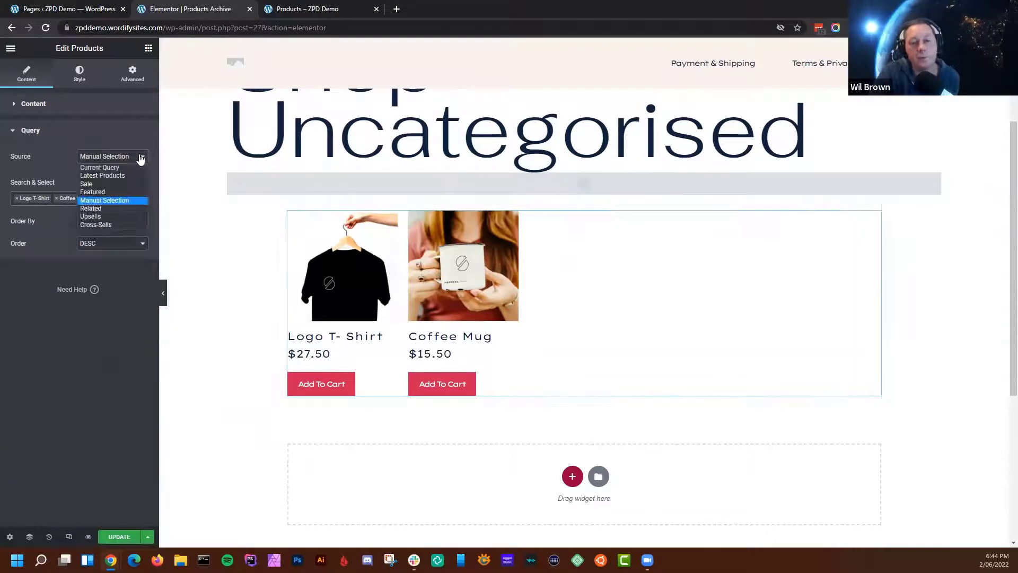
click(121, 209)
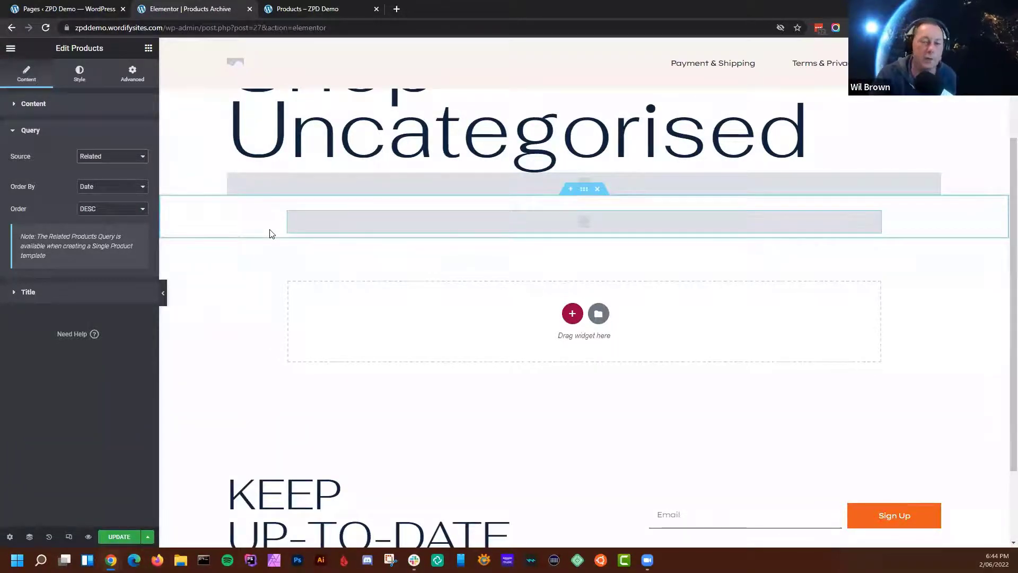
click(130, 158)
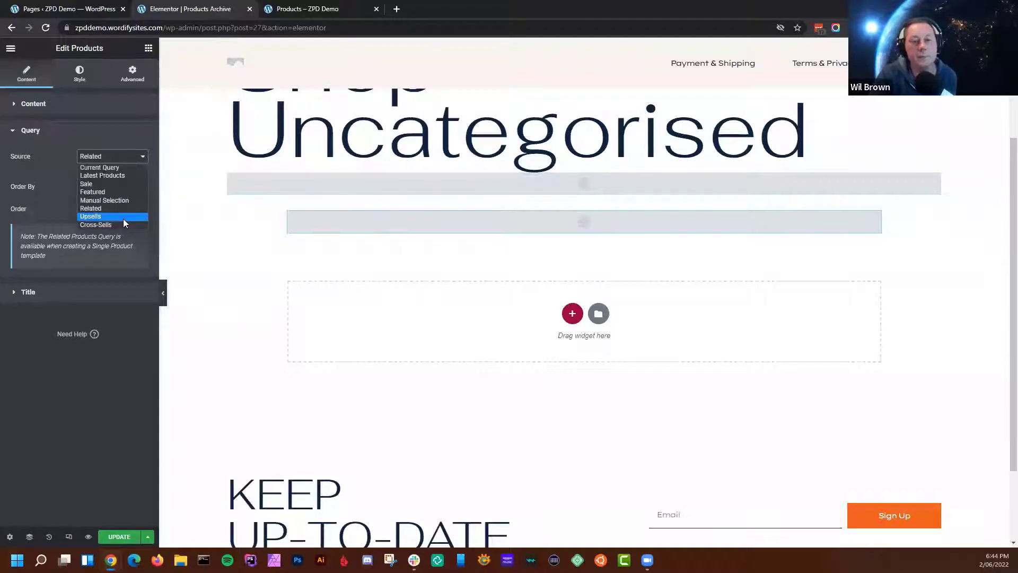
click(123, 218)
click(131, 158)
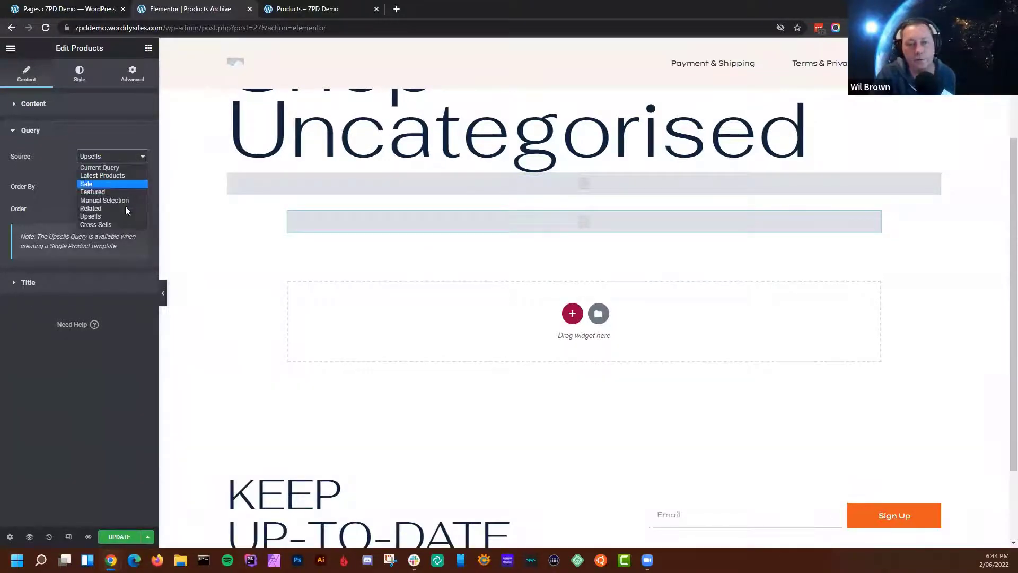
click(123, 223)
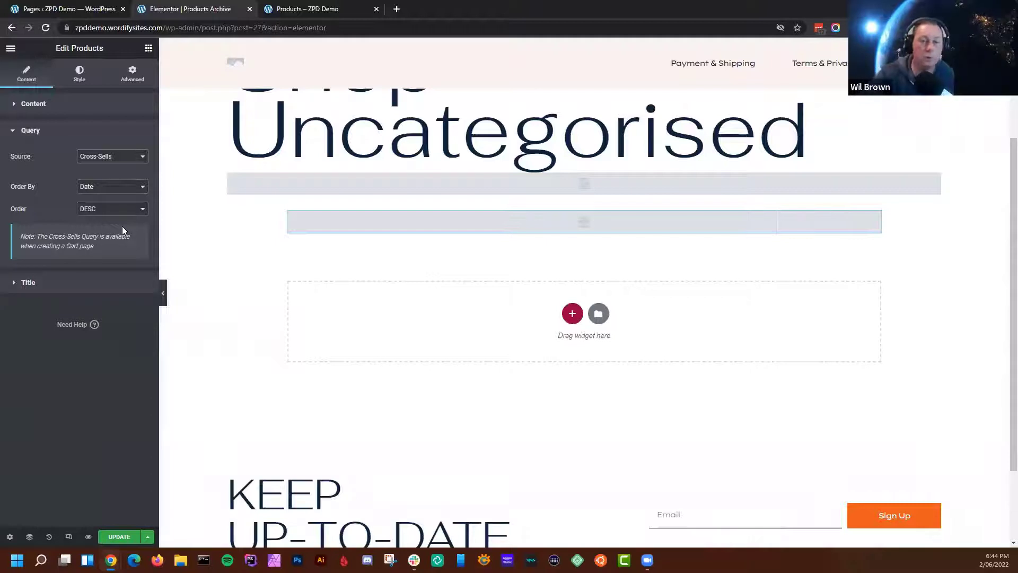
click(113, 160)
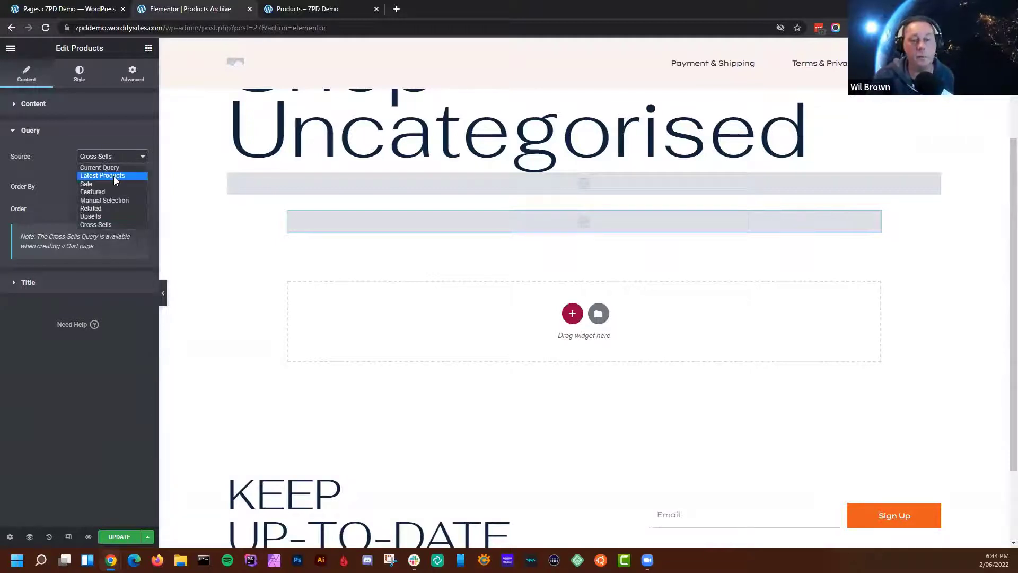
click(115, 169)
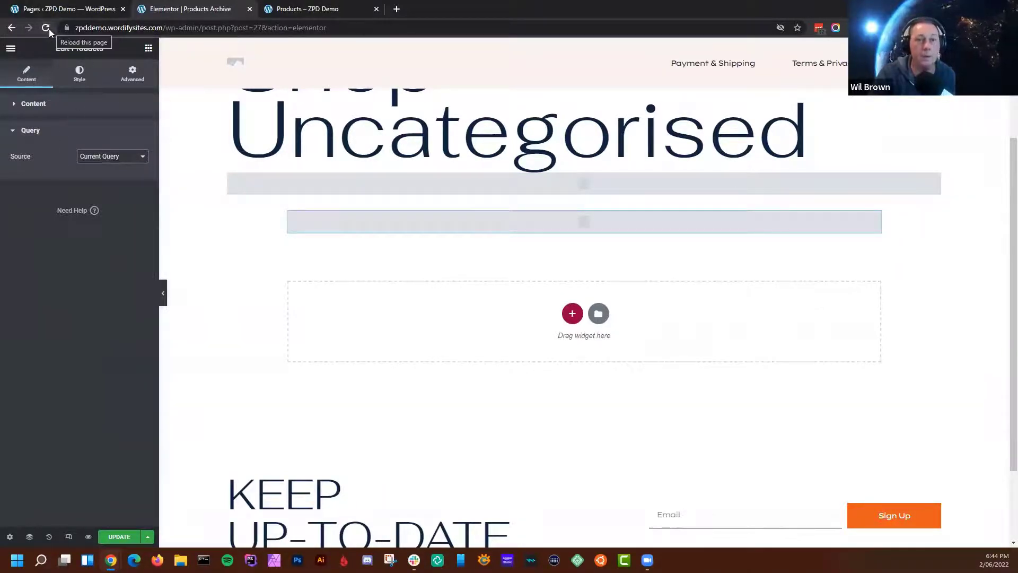
Set the Products query source back to Manual Selection and save the Products Archive template
click(130, 158)
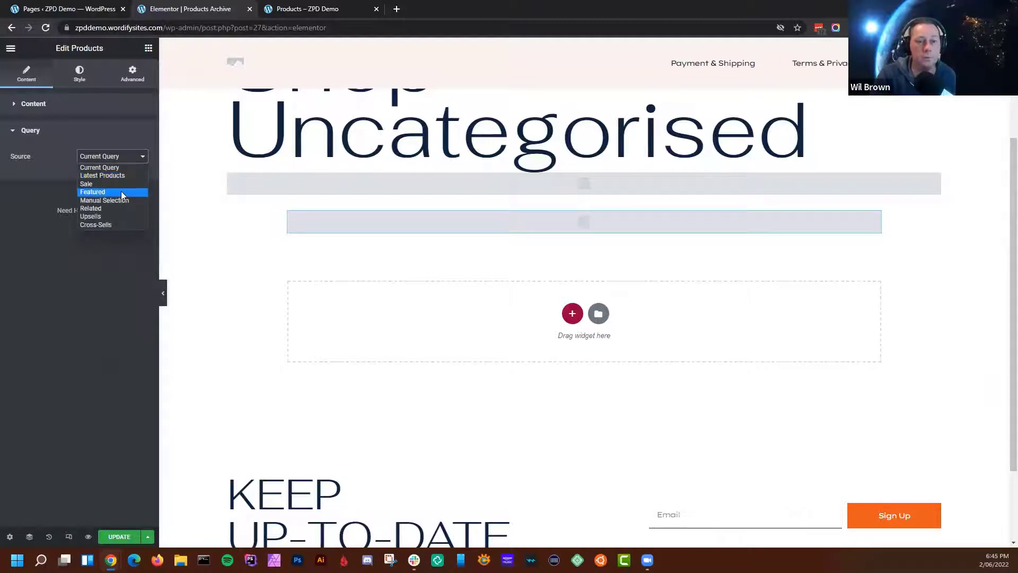
click(120, 201)
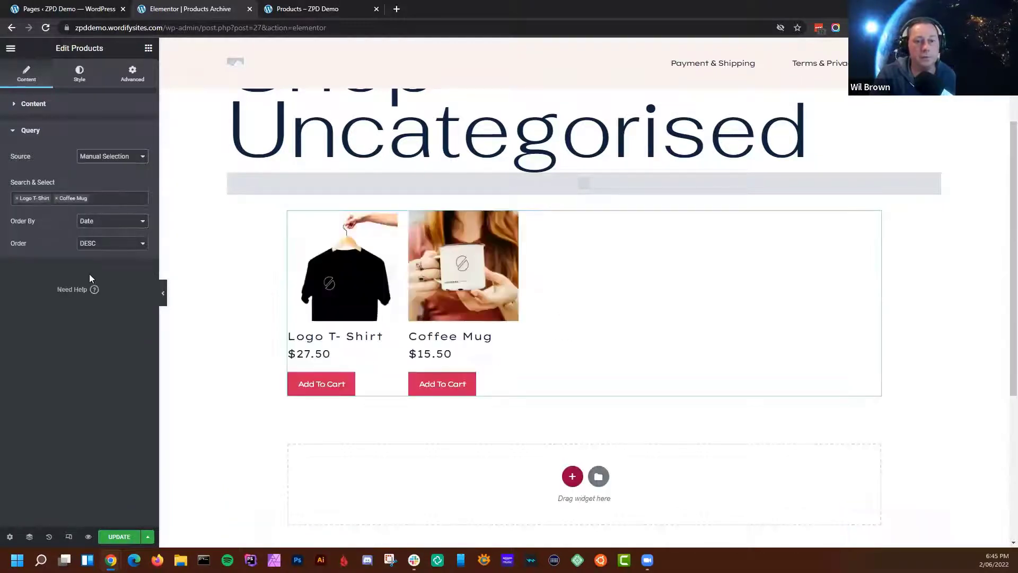
click(119, 537)
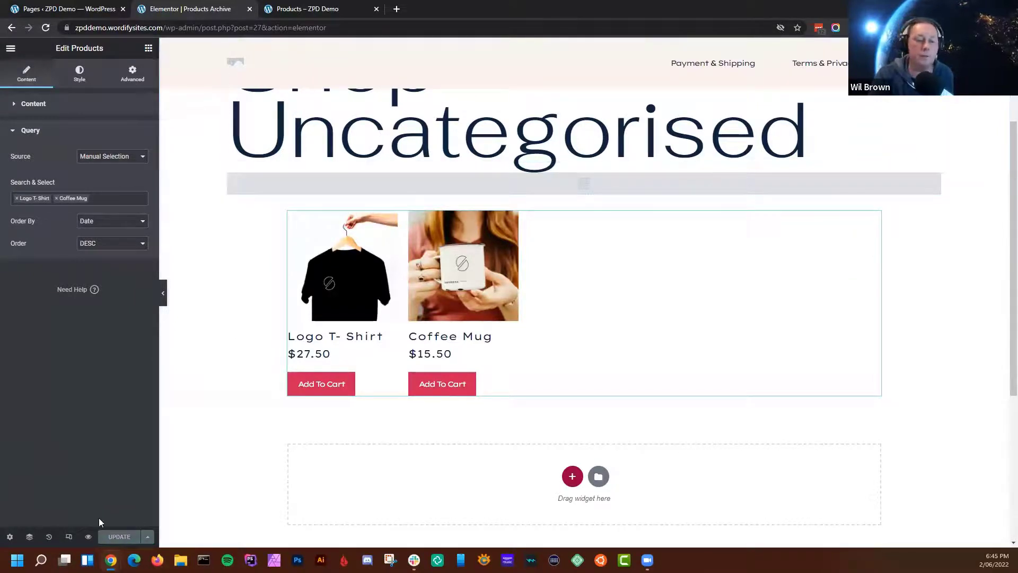
Preview the Products Archive template on the front end and look over its product grid
mouse_move(88, 540)
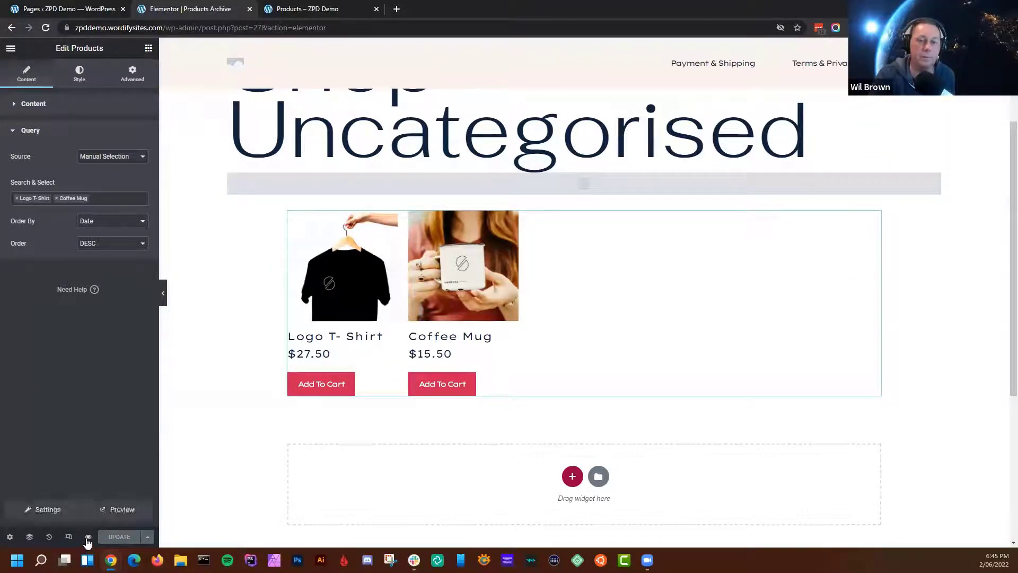
click(111, 512)
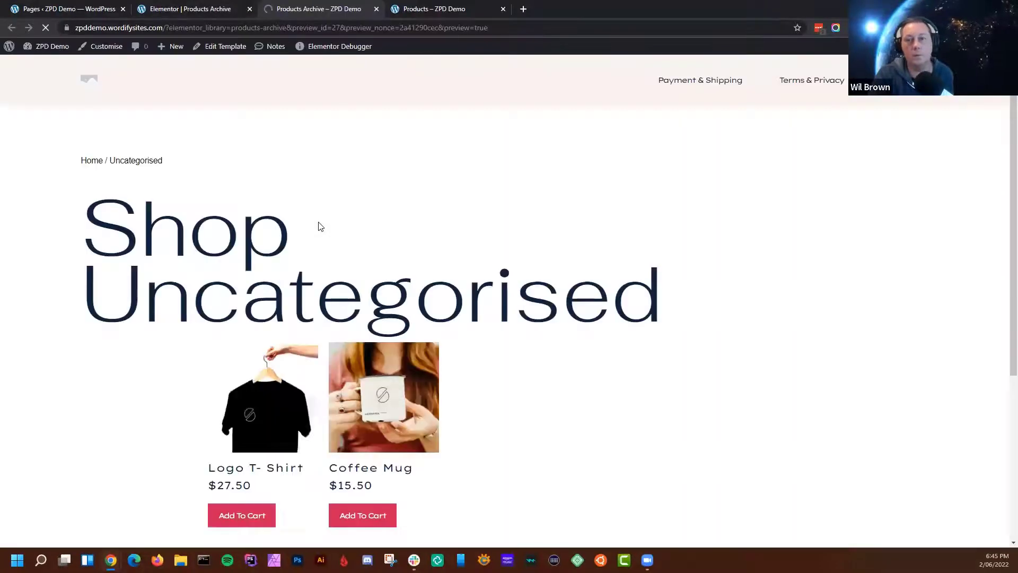
scroll(354, 311, down, 4)
scroll(353, 318, up, 4)
scroll(353, 318, down, 3)
scroll(354, 316, up, 2)
scroll(354, 317, up, 1)
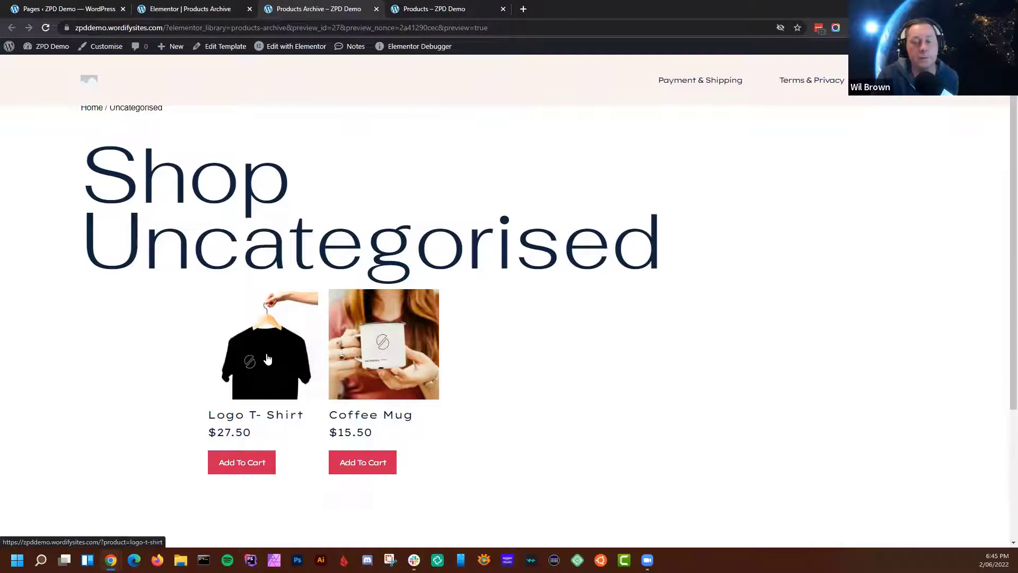
scroll(268, 358, down, 3)
scroll(267, 358, up, 3)
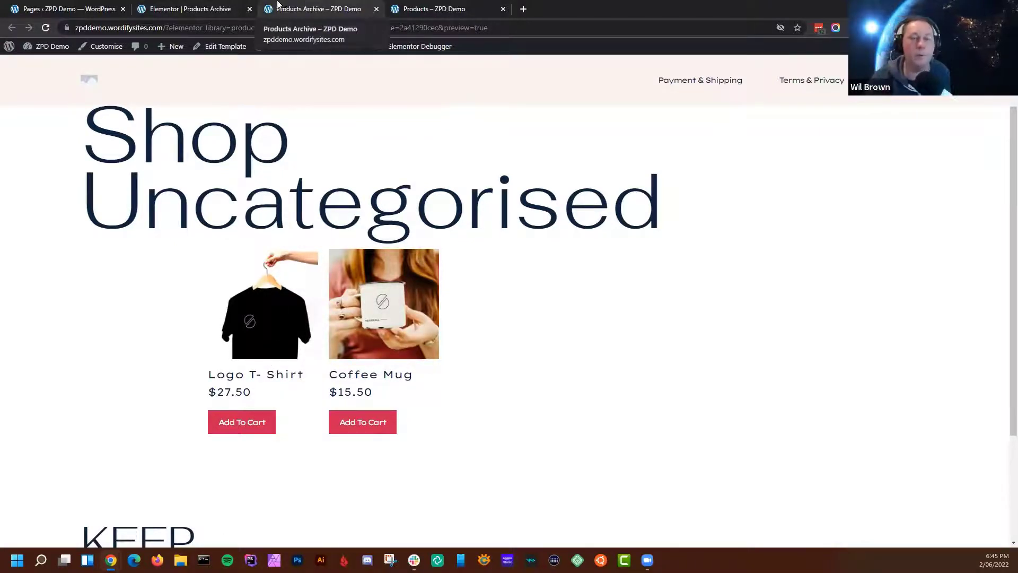
View the WooCommerce My account page from the WordPress page list in a separate tab, and close it after reviewing
click(100, 9)
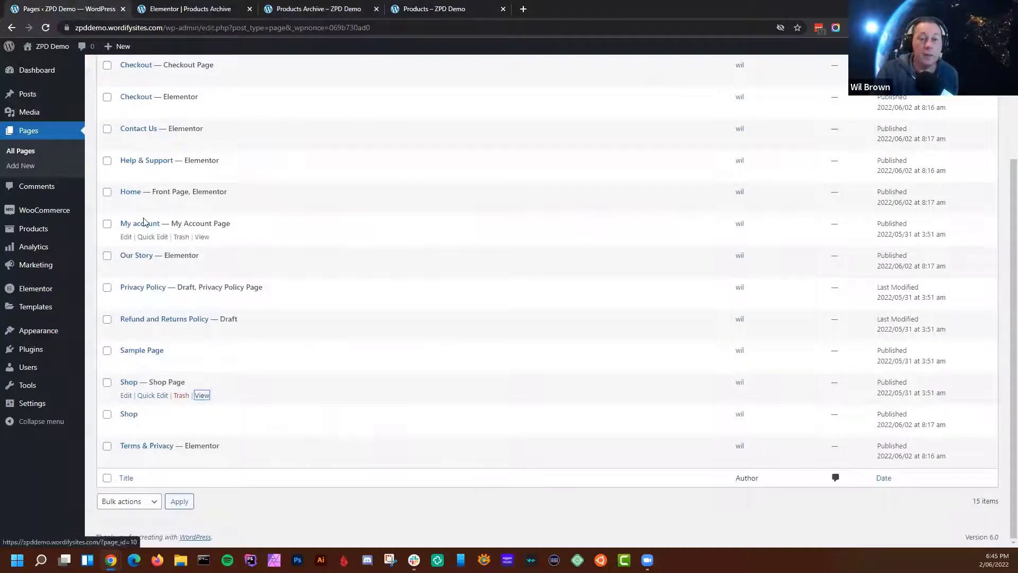
middle_click(202, 239)
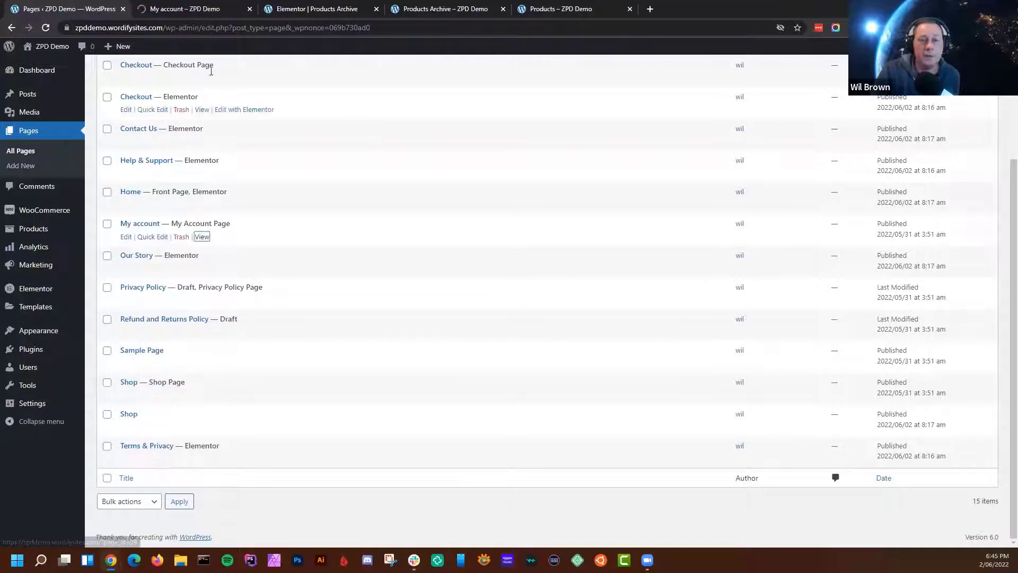
click(208, 15)
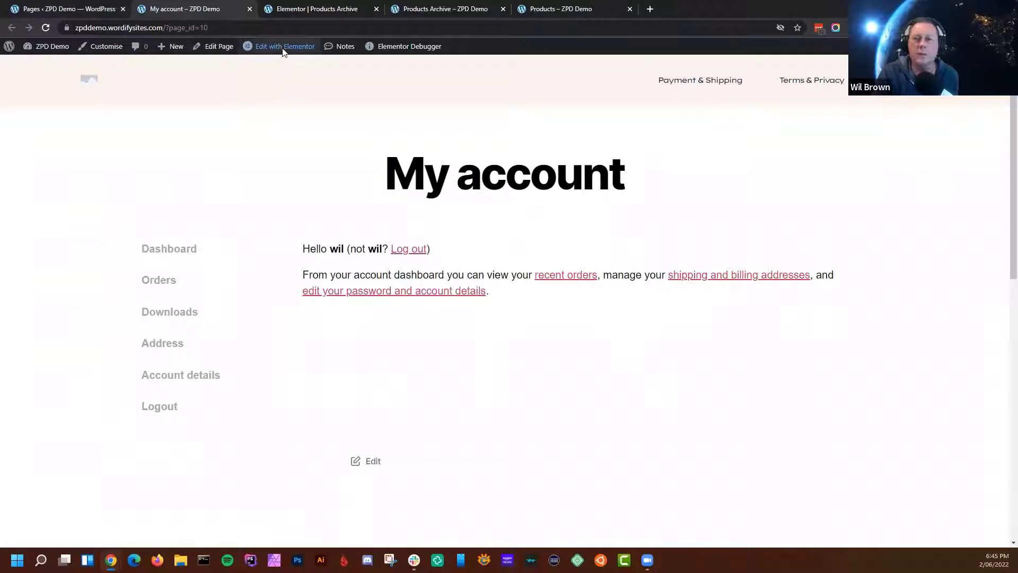
mouse_move(283, 47)
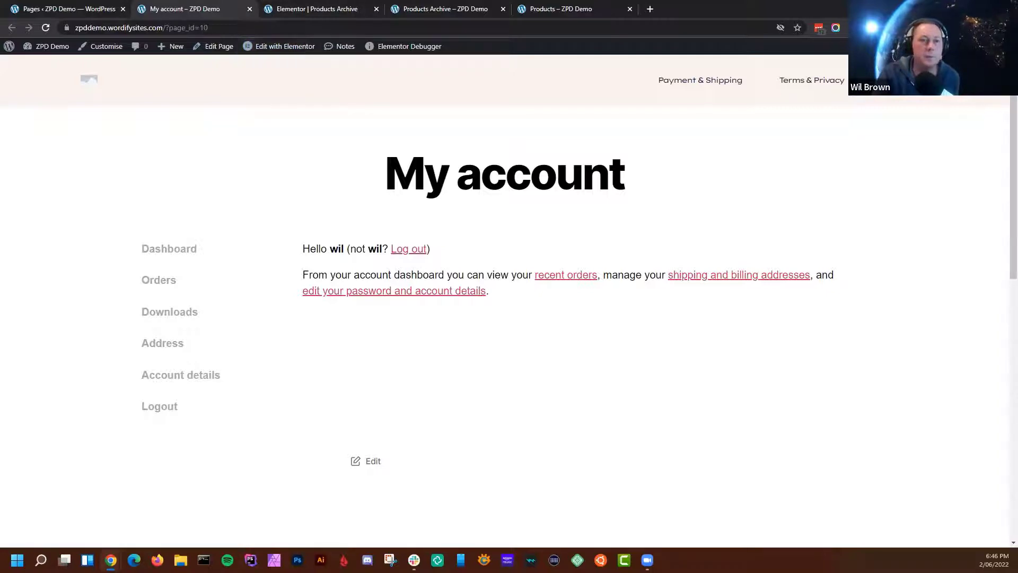
click(250, 9)
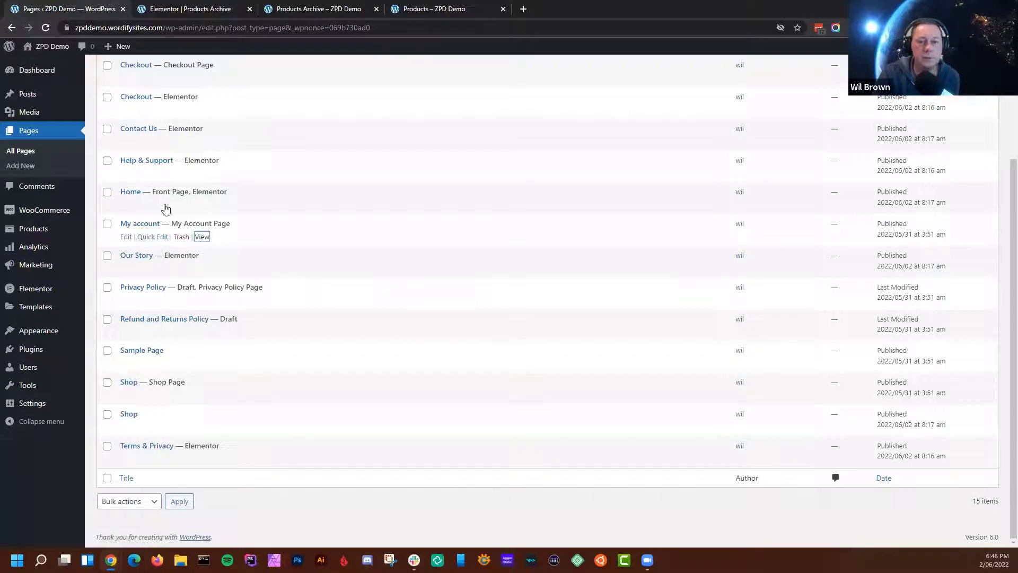
Open Sample Page from the page list in a new tab and edit it with Elementor
click(142, 350)
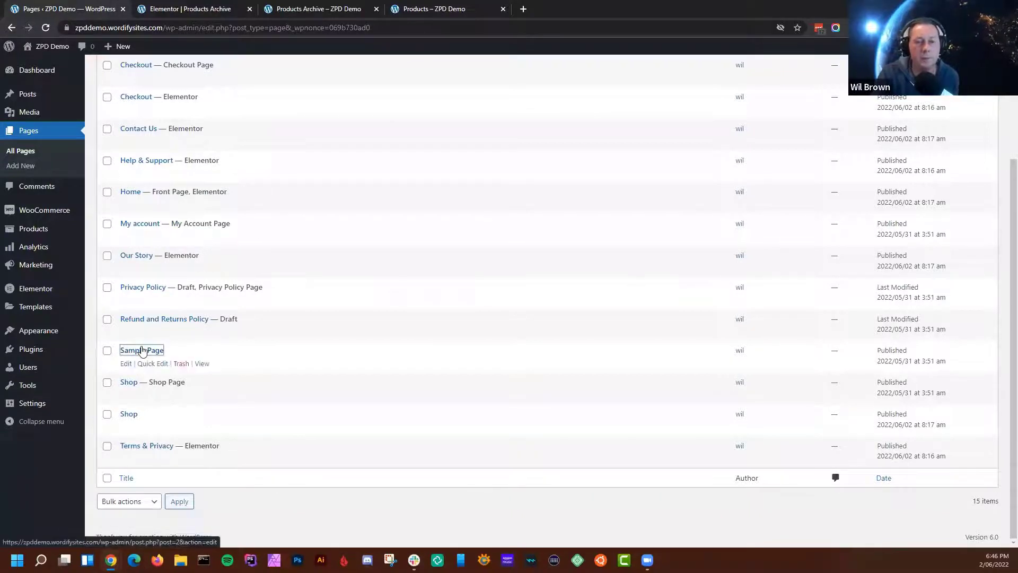
key(ctrl+Tab)
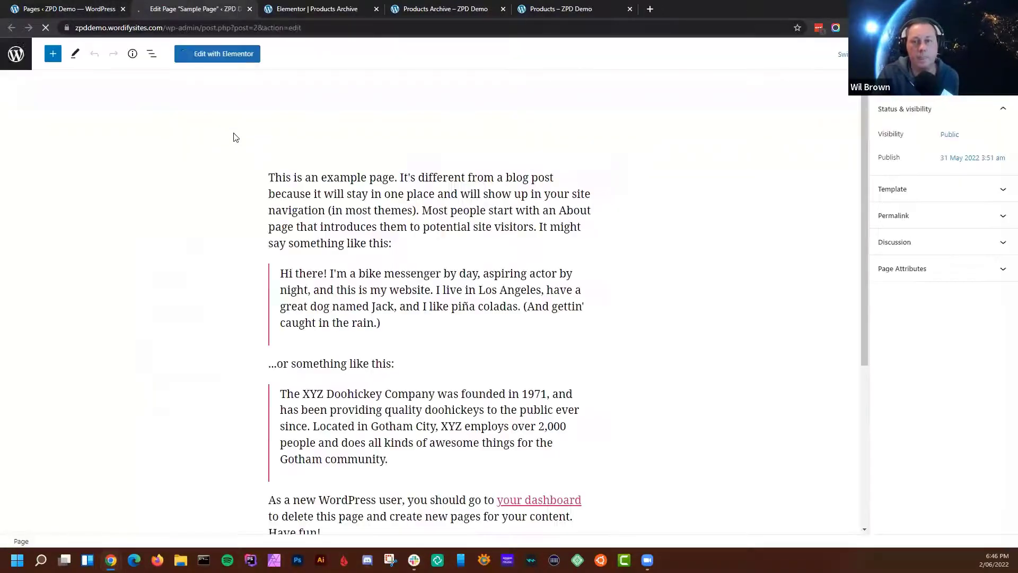
click(221, 55)
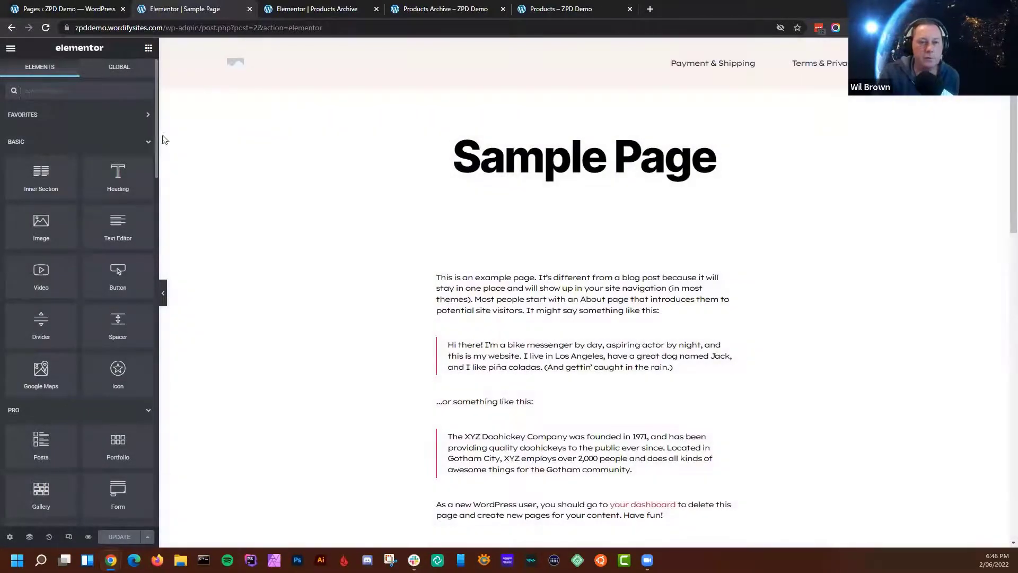
Find the WooCommerce widgets and add the My Account widget above the example text on Sample Page
click(146, 142)
click(144, 168)
click(149, 197)
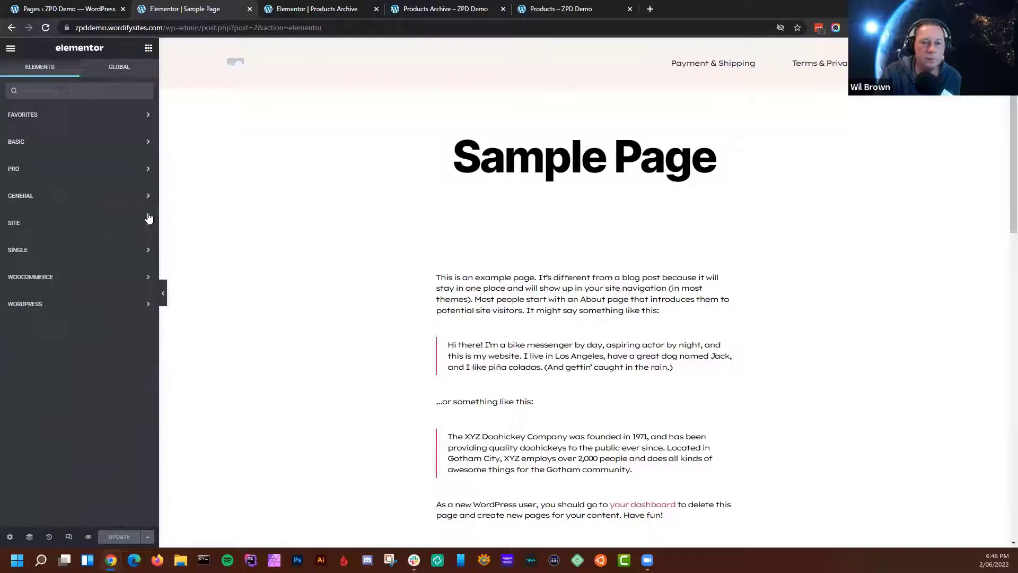
click(148, 277)
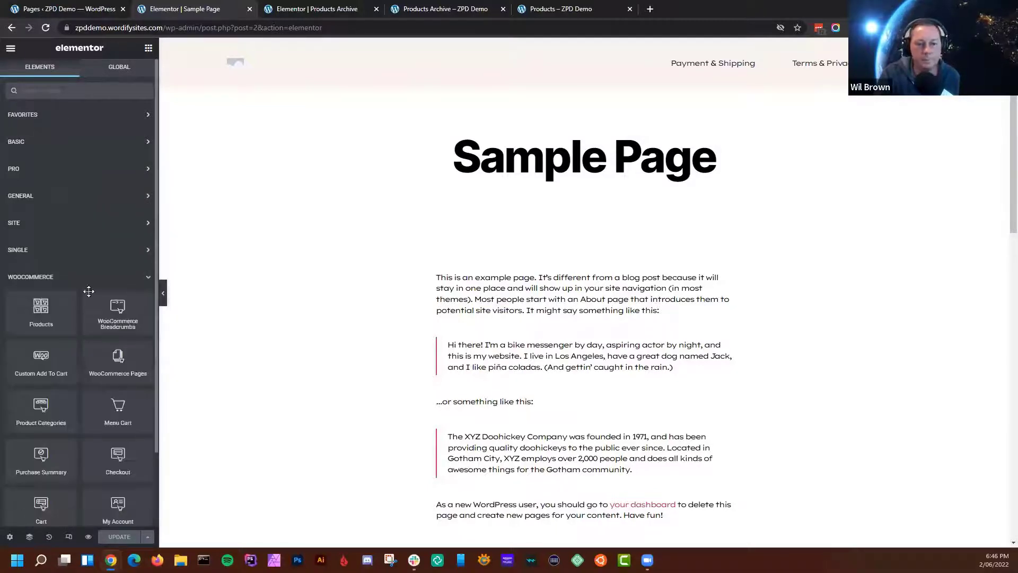
scroll(79, 287, down, 2)
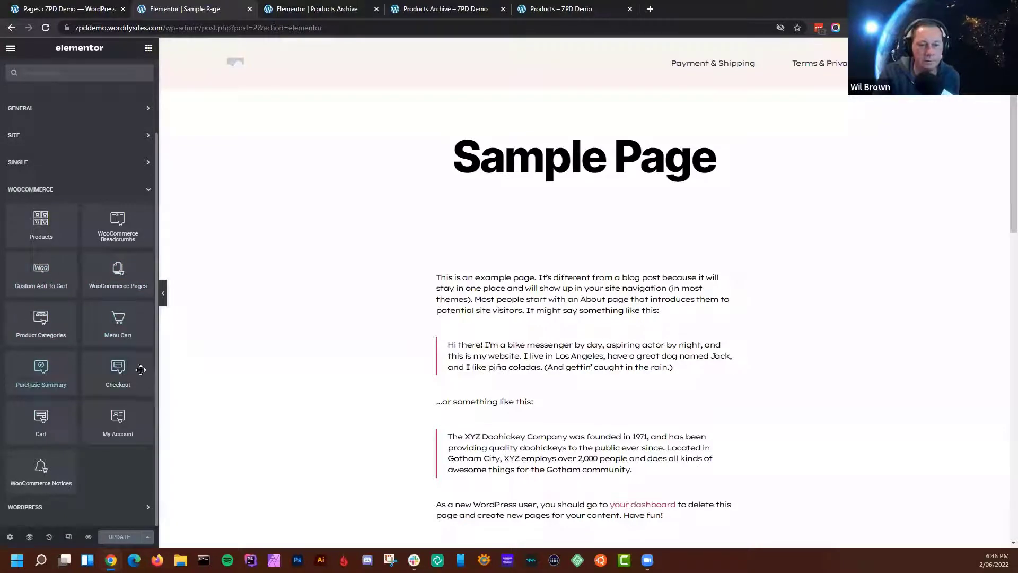
drag(114, 427, 501, 276)
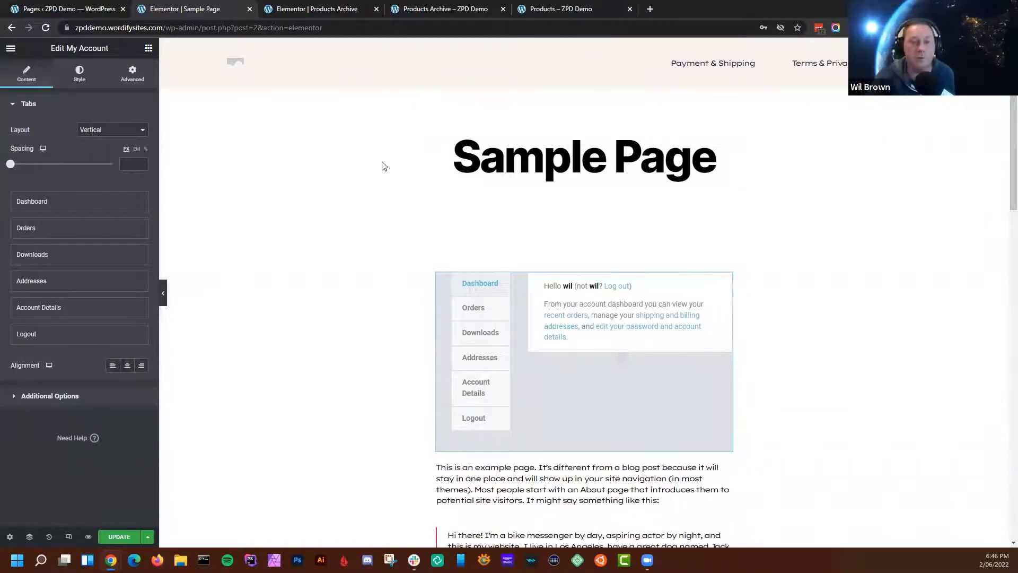
Set the My Account widget's tab layout to Horizontal after comparing it with Vertical, and expand the Dashboard tab's name setting
click(106, 137)
click(104, 146)
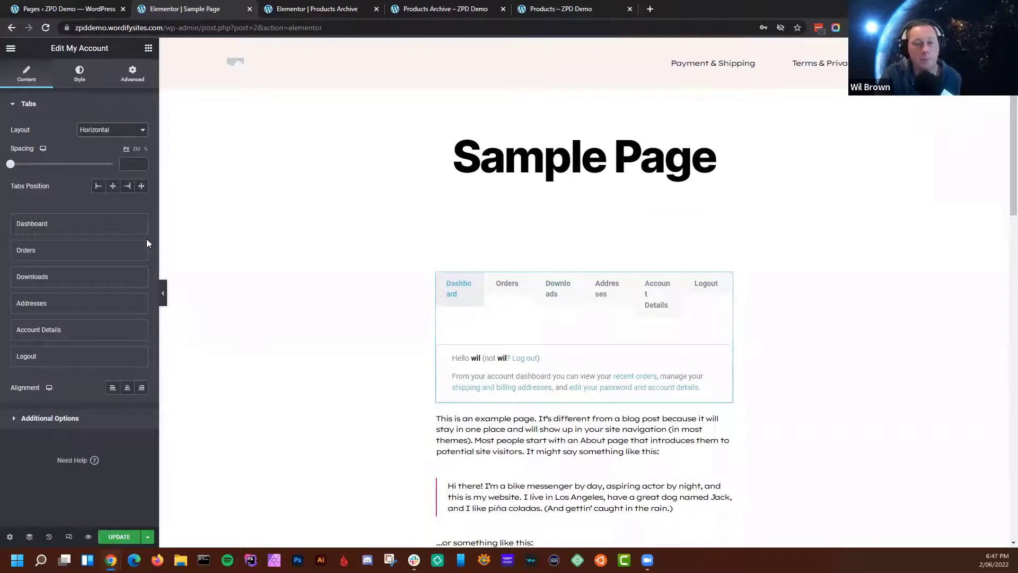
click(109, 132)
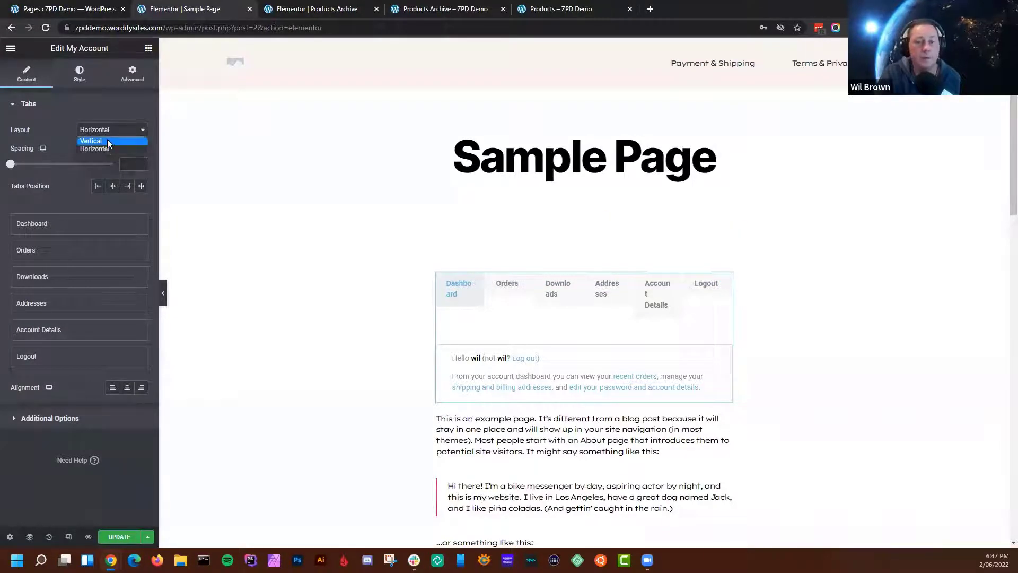
click(107, 139)
click(126, 137)
click(123, 146)
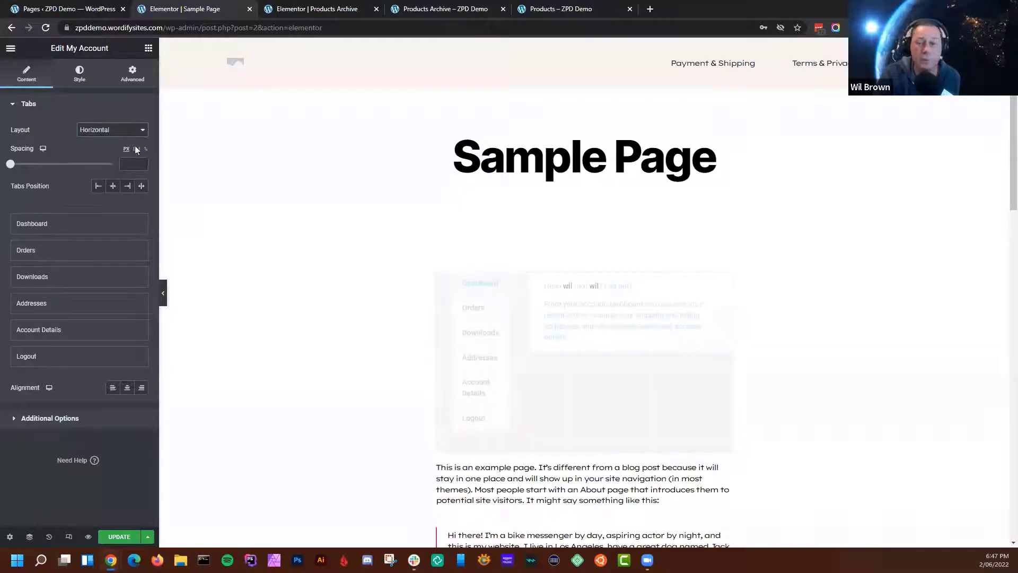
click(97, 226)
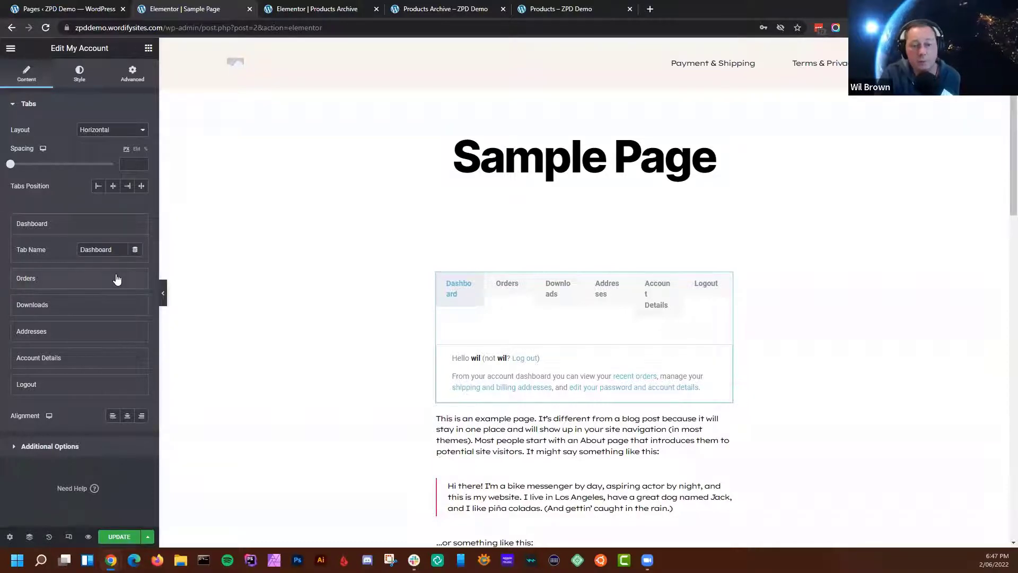
Try the My Account widget's Customize Dashboard option, open its template chooser, and switch the option off again
click(50, 447)
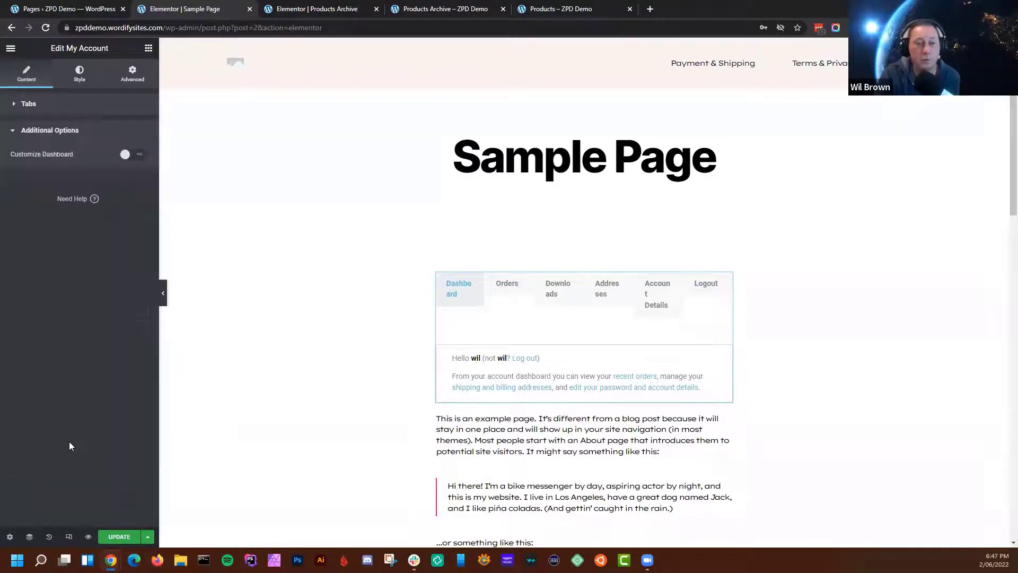
click(132, 158)
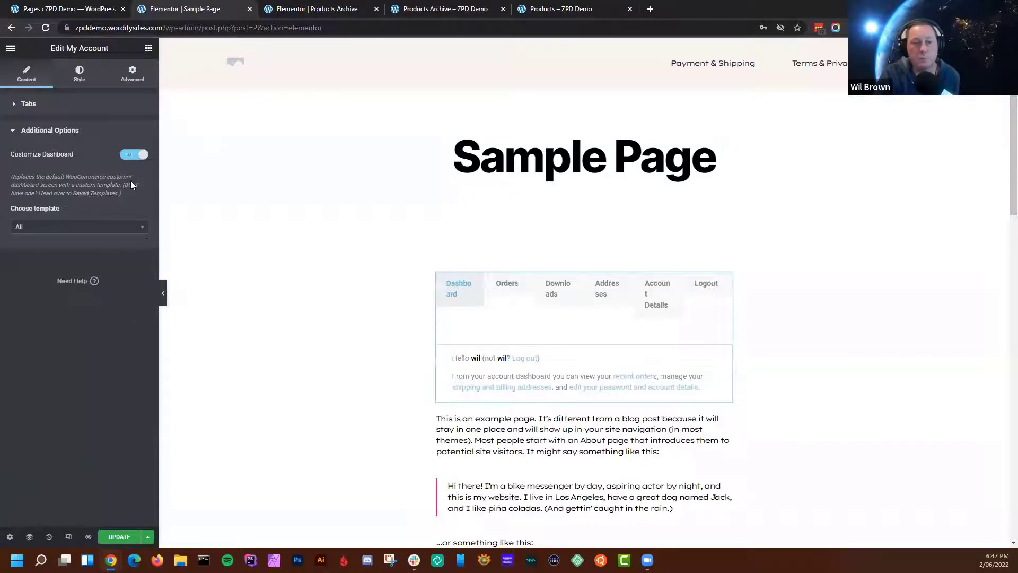
click(124, 231)
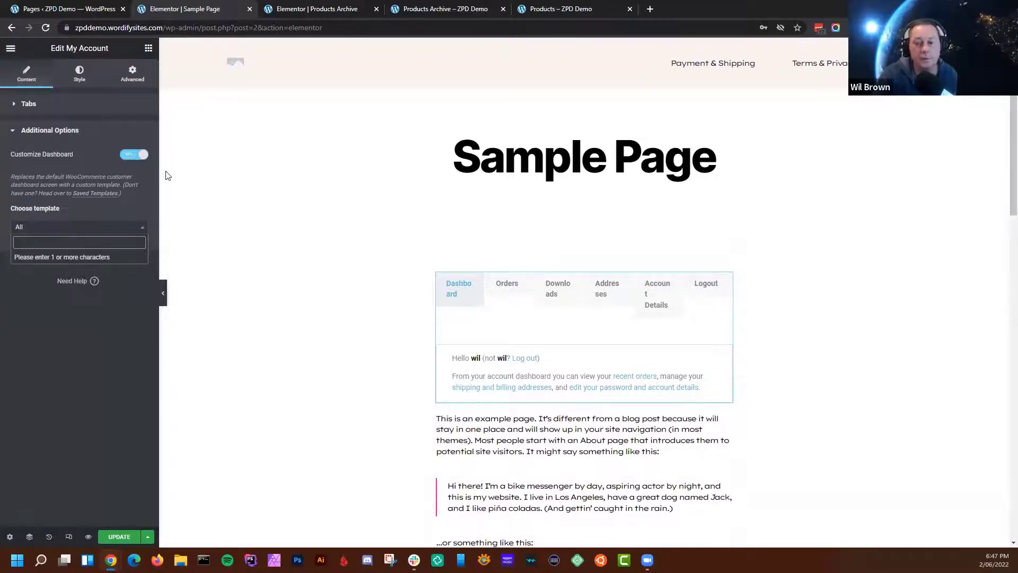
click(141, 155)
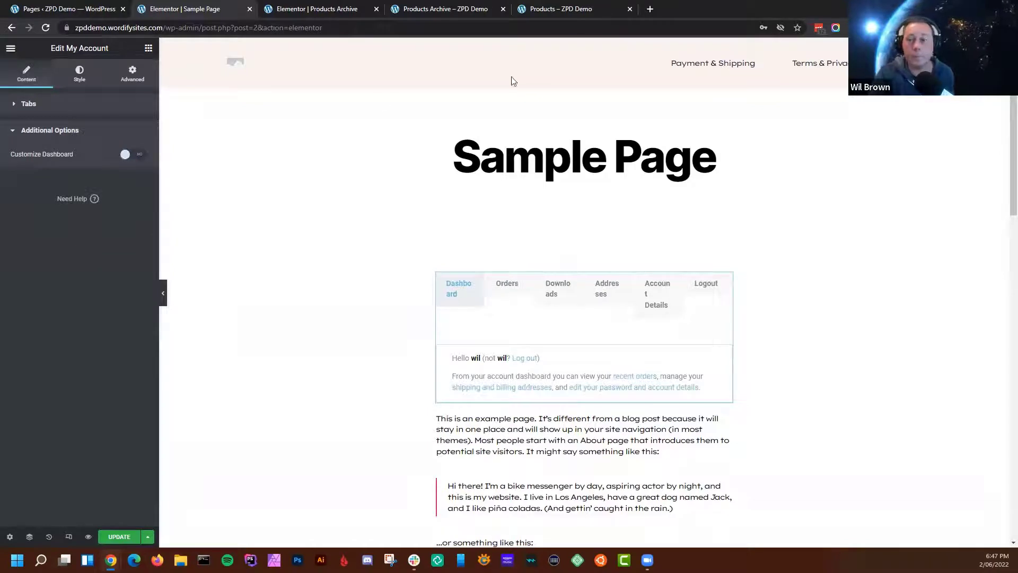
Return to the WordPress page list and look over the site's pages, including the duplicate Cart, Checkout and Shop entries
click(80, 9)
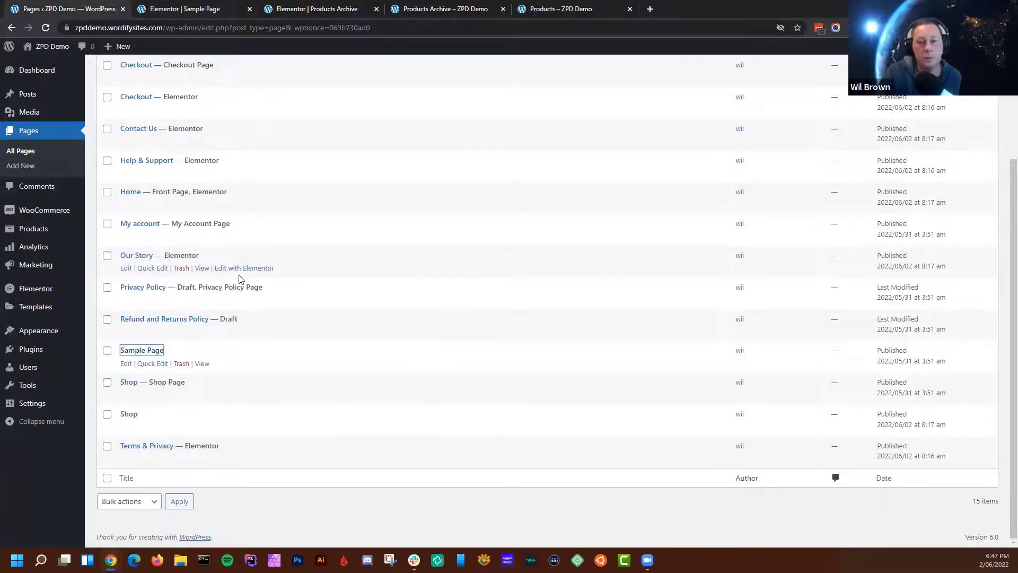
scroll(239, 279, up, 3)
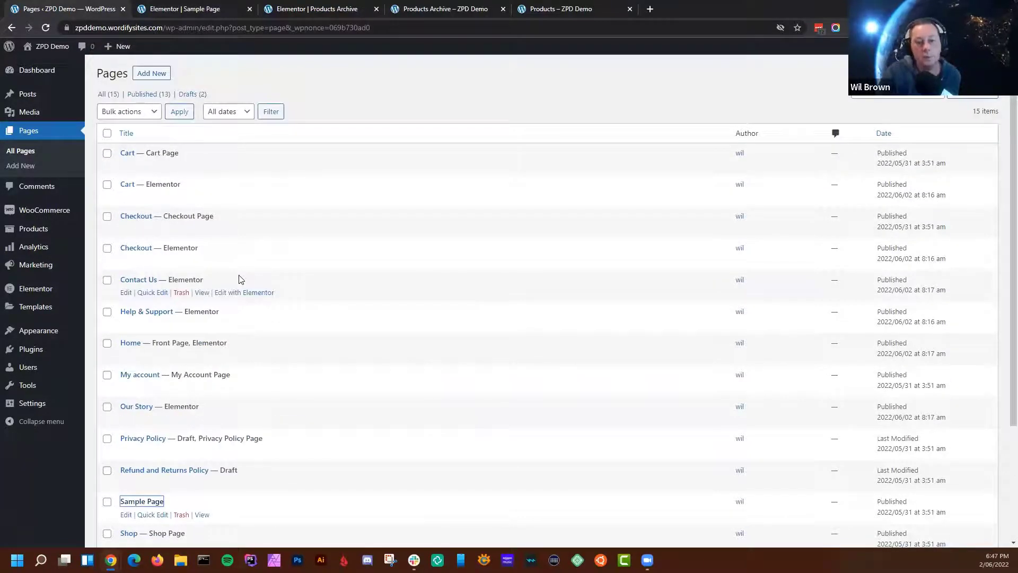
scroll(239, 278, down, 3)
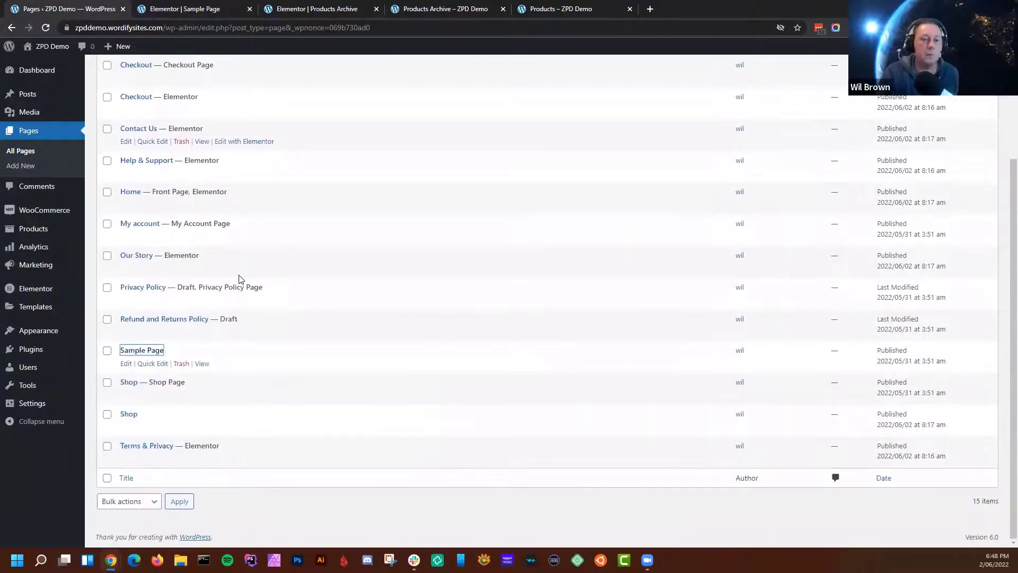